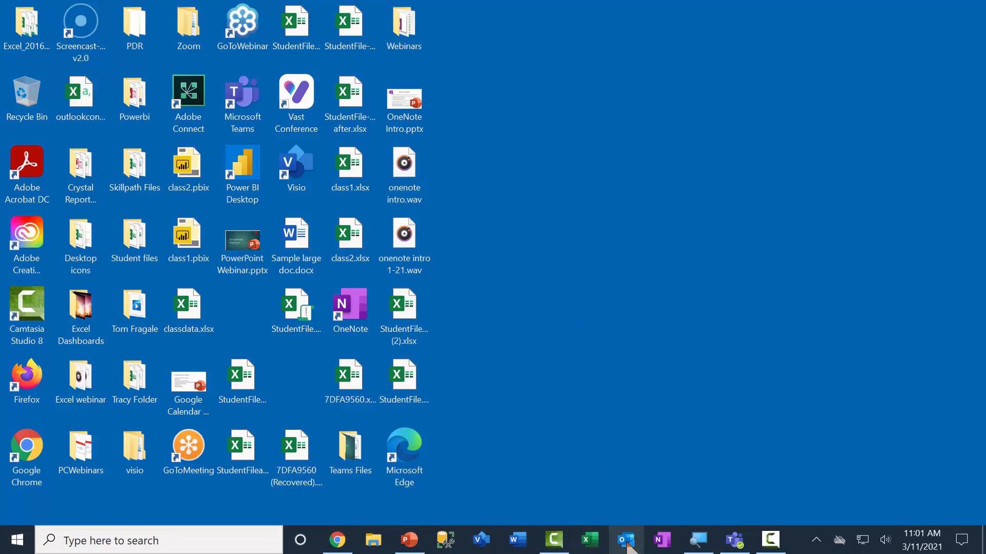
Start Outlook on Outlook Today, then show and dismiss the extra navigation choices.
{"action": "left_click", "coordinate": [628, 542]}
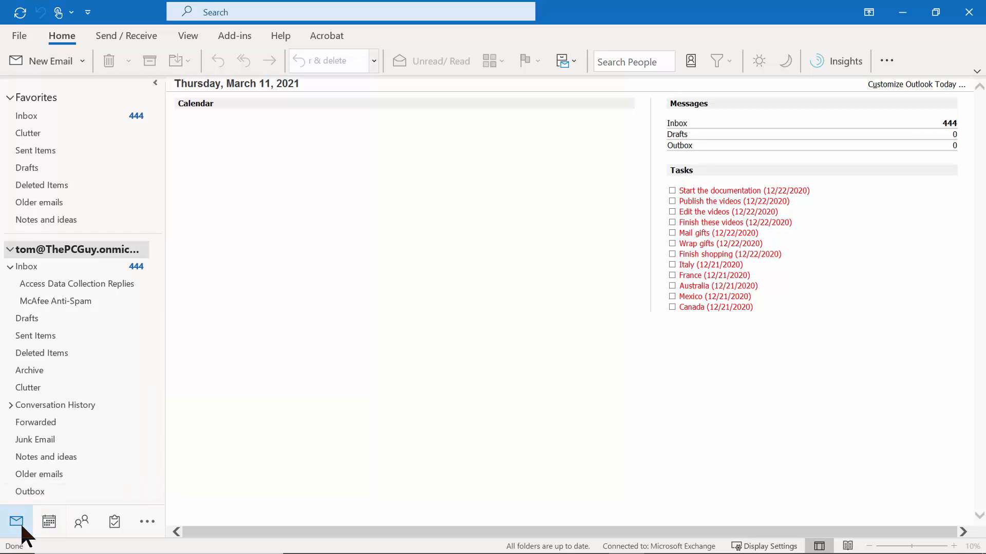
{"action": "mouse_move", "coordinate": [50, 524]}
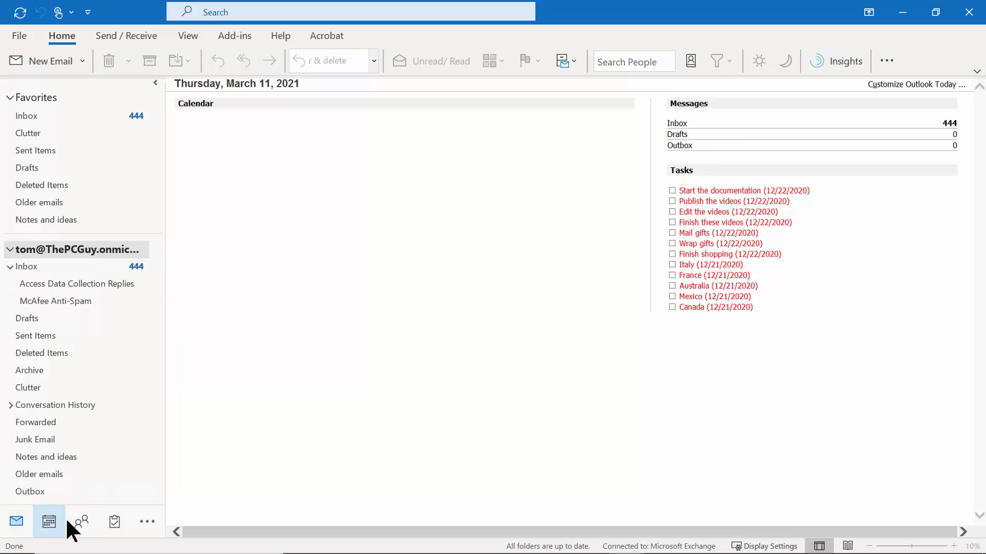
{"action": "mouse_move", "coordinate": [83, 526]}
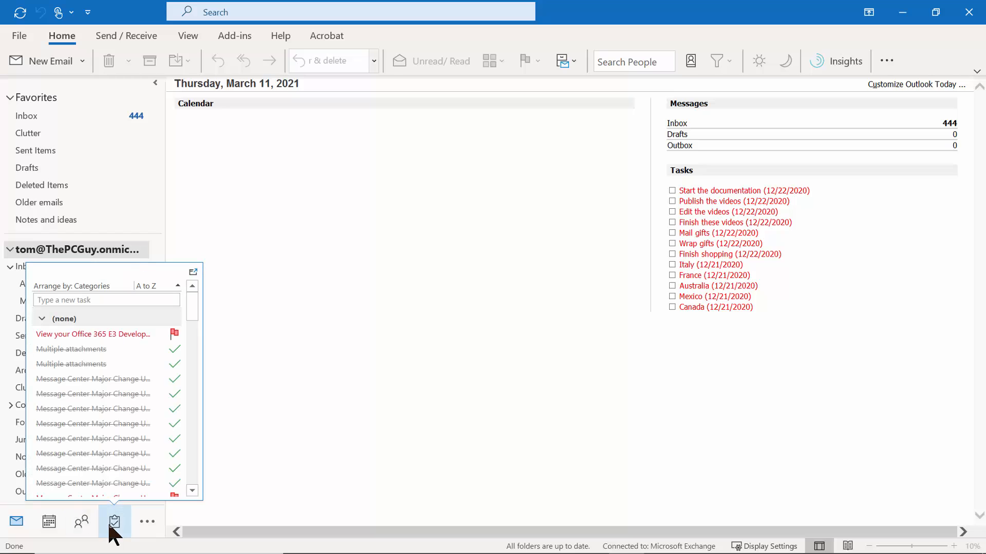
{"action": "left_click", "coordinate": [141, 522]}
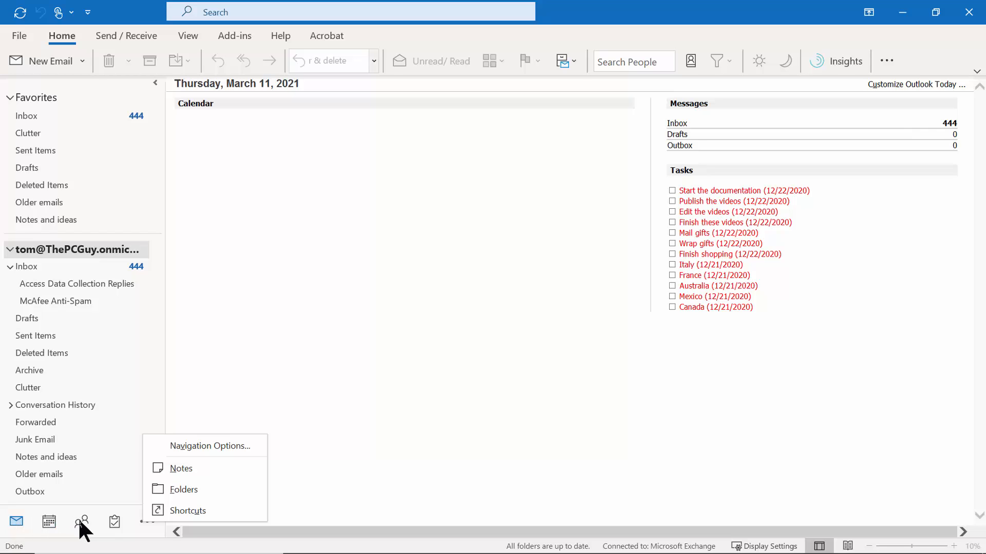
{"action": "left_click", "coordinate": [248, 377]}
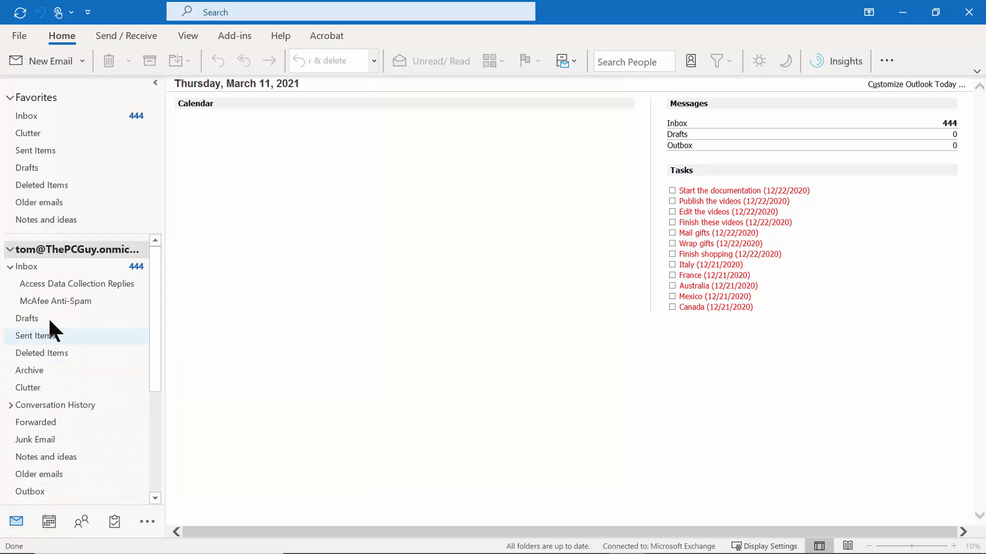
Open the Inbox list of 2,444 items (444 unread) and bring up the View ribbon.
{"action": "left_click", "coordinate": [31, 114]}
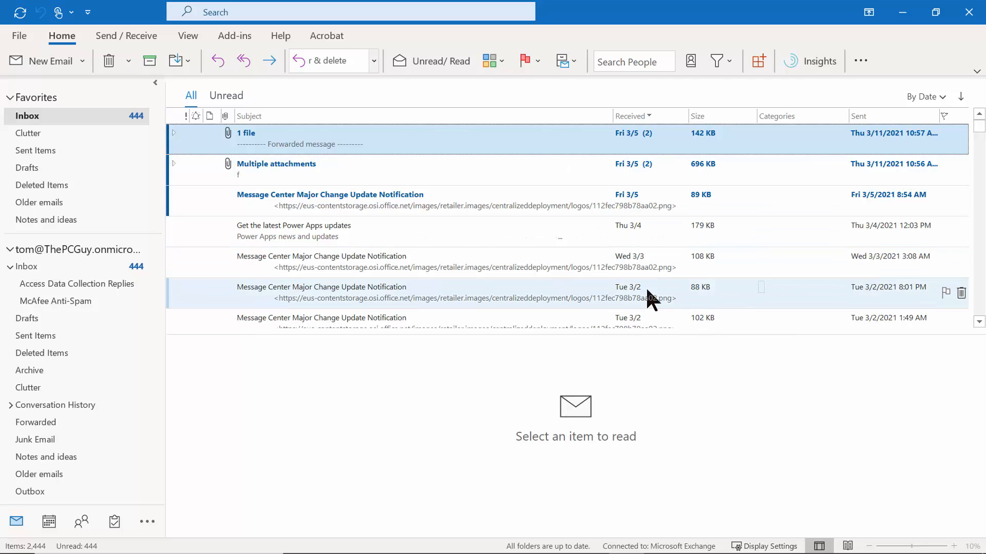
{"action": "left_click", "coordinate": [188, 36]}
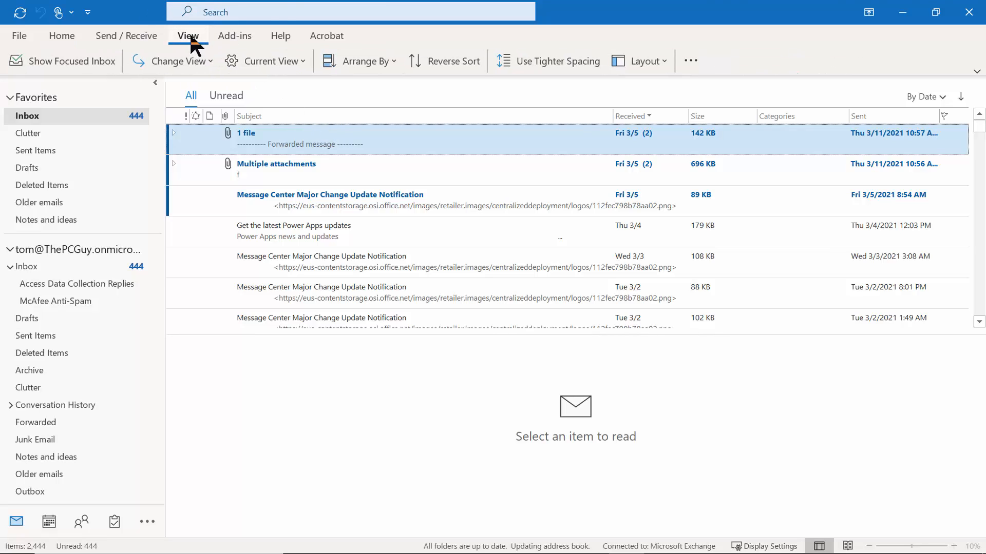
Set Layout > Reading Pane to Off so the date-sorted Inbox list fills the window.
{"action": "left_click", "coordinate": [660, 65]}
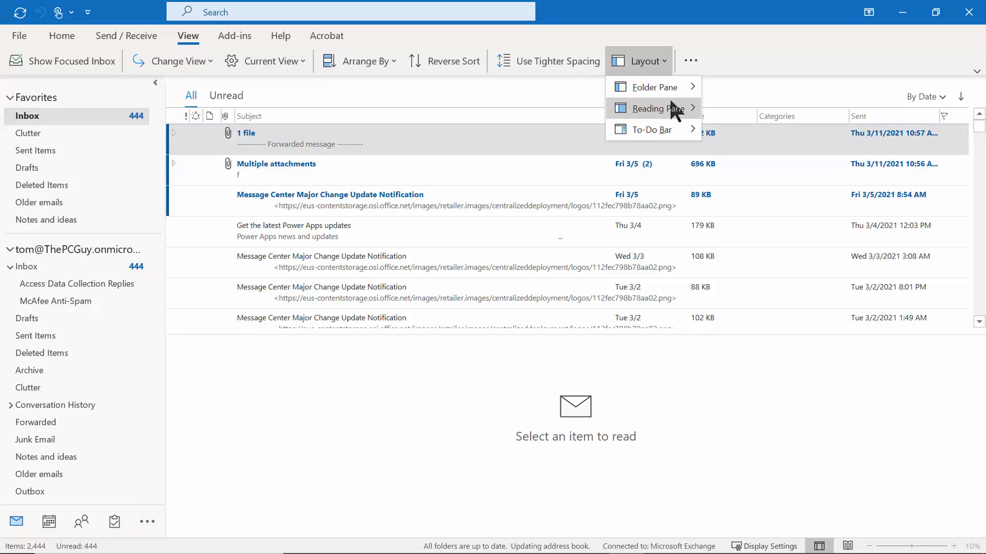
{"action": "mouse_move", "coordinate": [677, 116]}
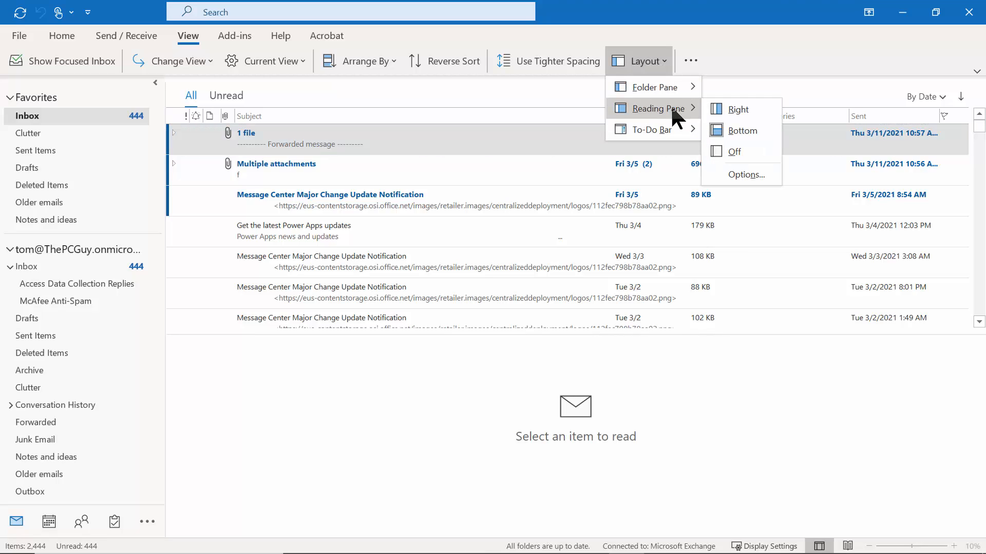
{"action": "left_click", "coordinate": [737, 152]}
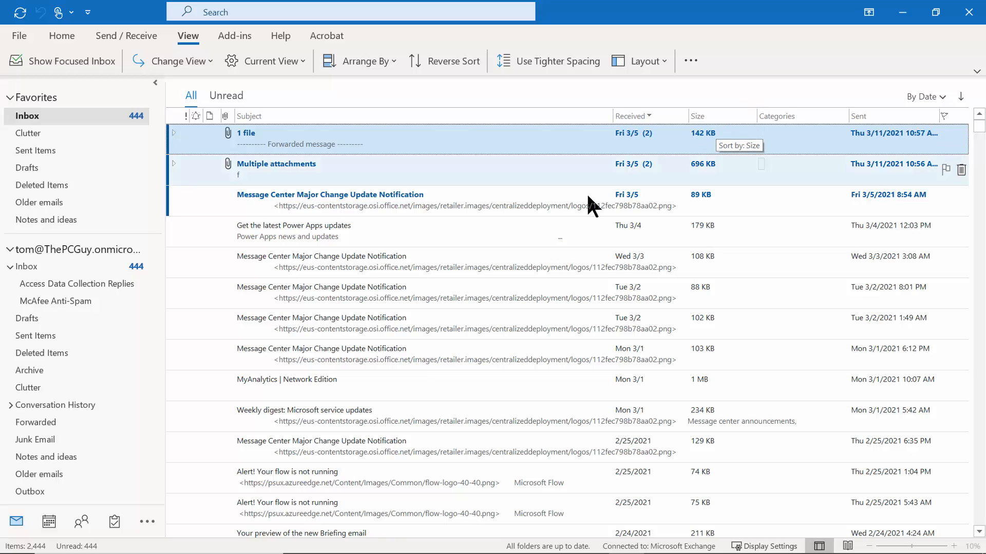
{"action": "double_click", "coordinate": [353, 386]}
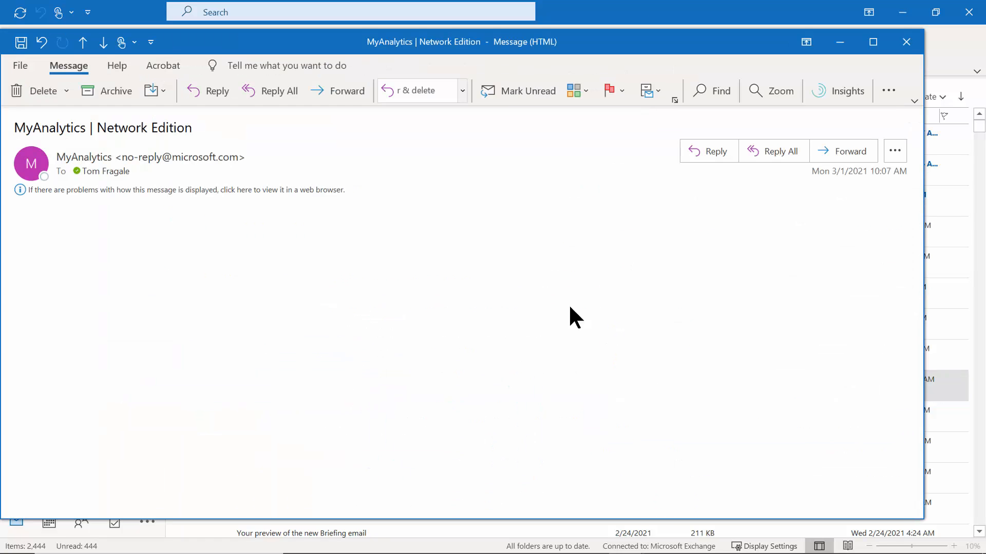
{"action": "left_click", "coordinate": [906, 41]}
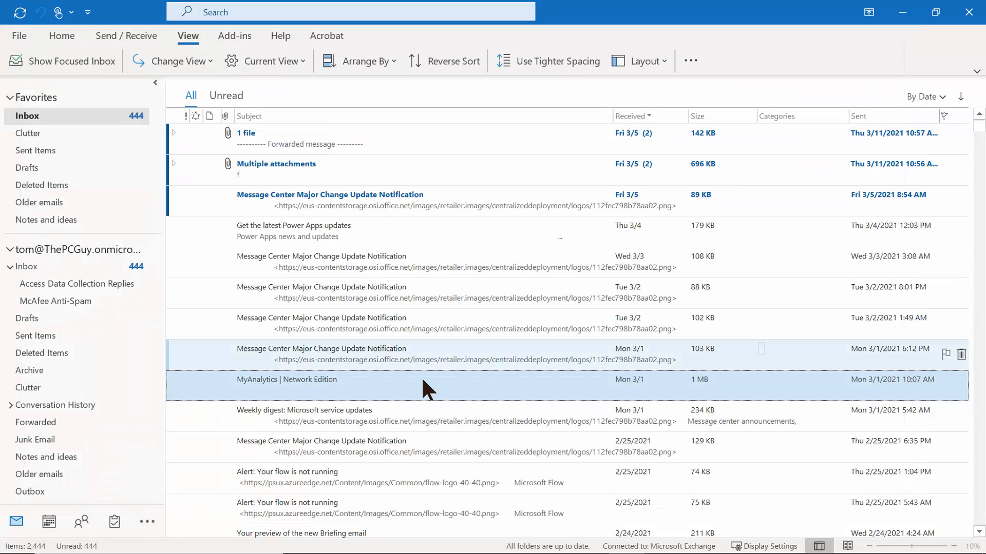
{"action": "double_click", "coordinate": [269, 447]}
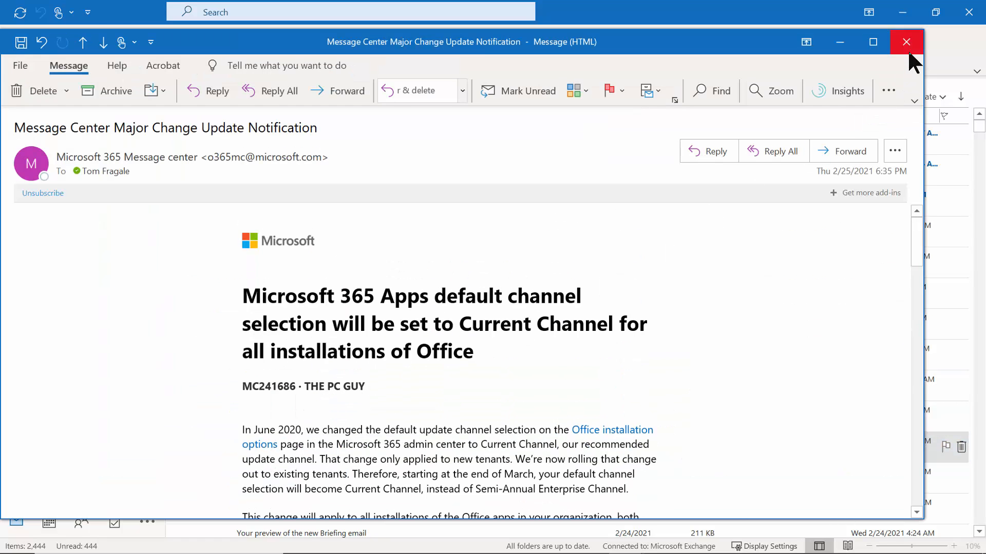
{"action": "left_click", "coordinate": [907, 43]}
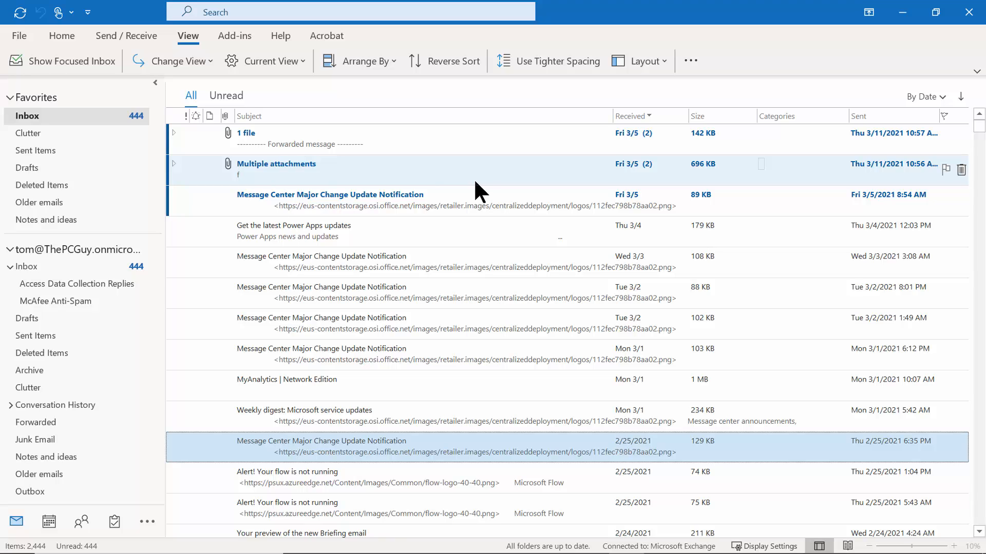
{"action": "left_click", "coordinate": [197, 37]}
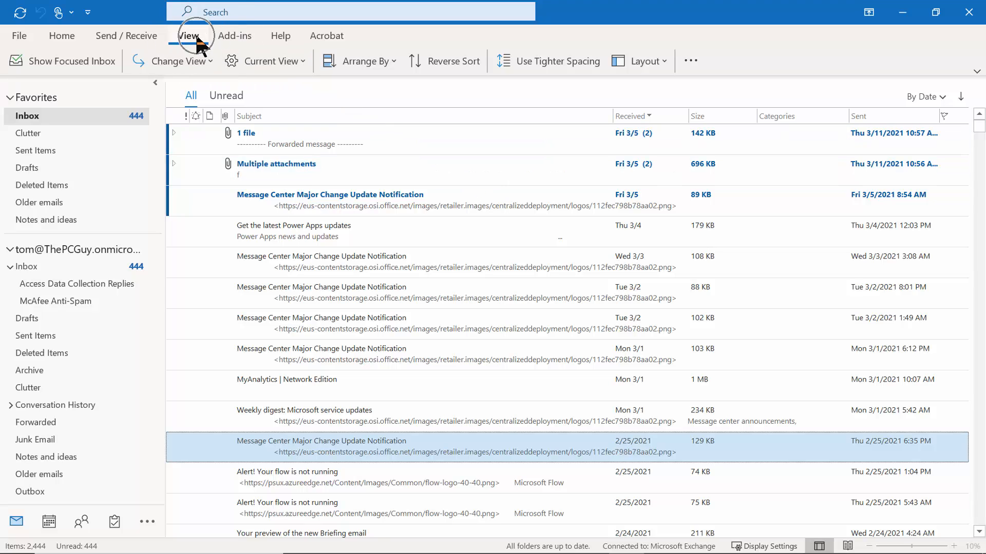
Place the reading pane to the right of the Inbox list.
{"action": "left_click", "coordinate": [651, 57]}
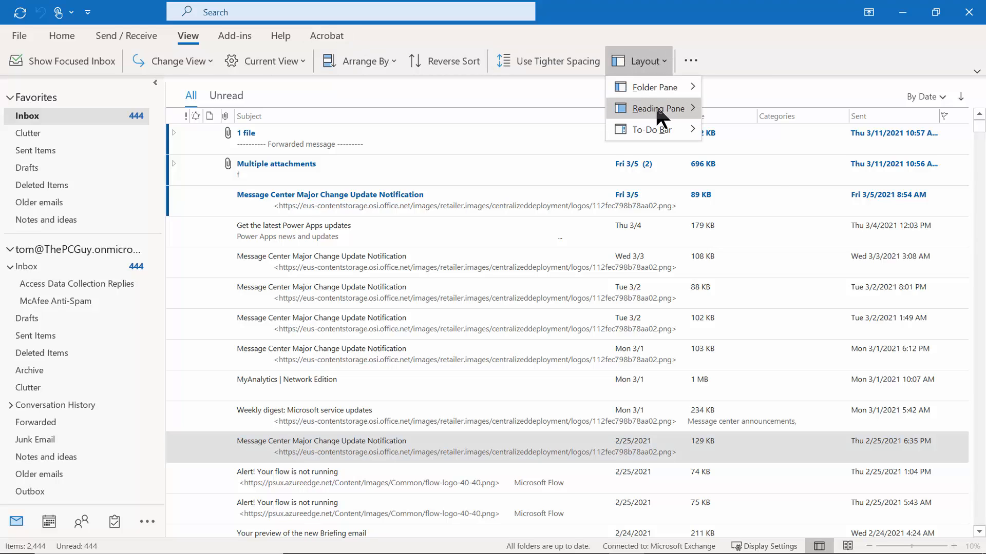
{"action": "mouse_move", "coordinate": [655, 103]}
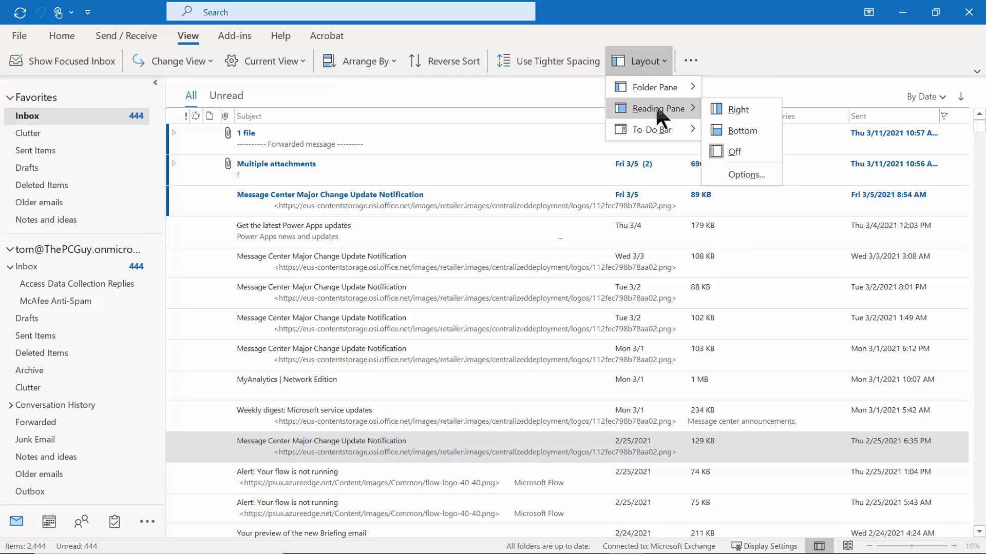
{"action": "left_click", "coordinate": [740, 107]}
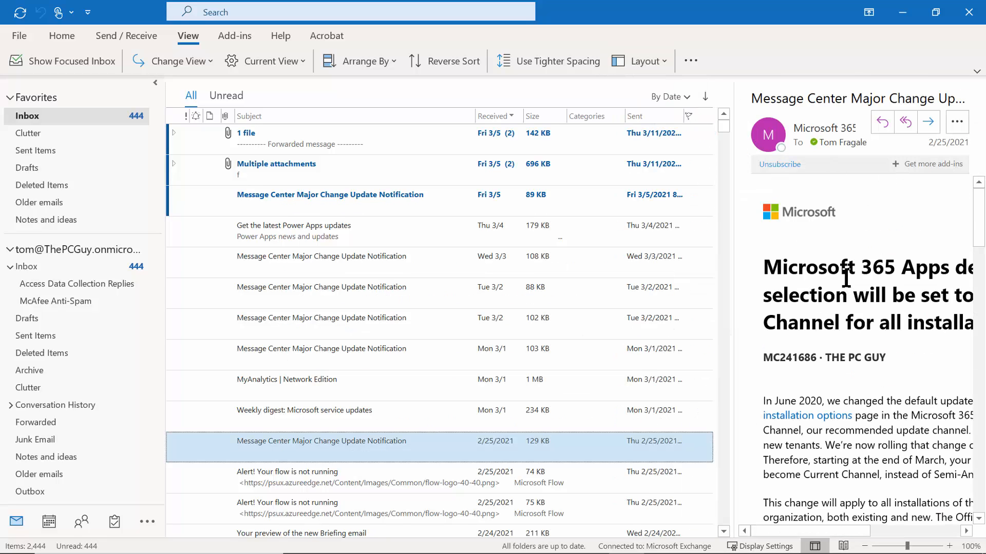
Preview the 3/2, XSLT retirement and eDiscovery notifications, then widen the reading pane.
{"action": "left_click", "coordinate": [407, 301]}
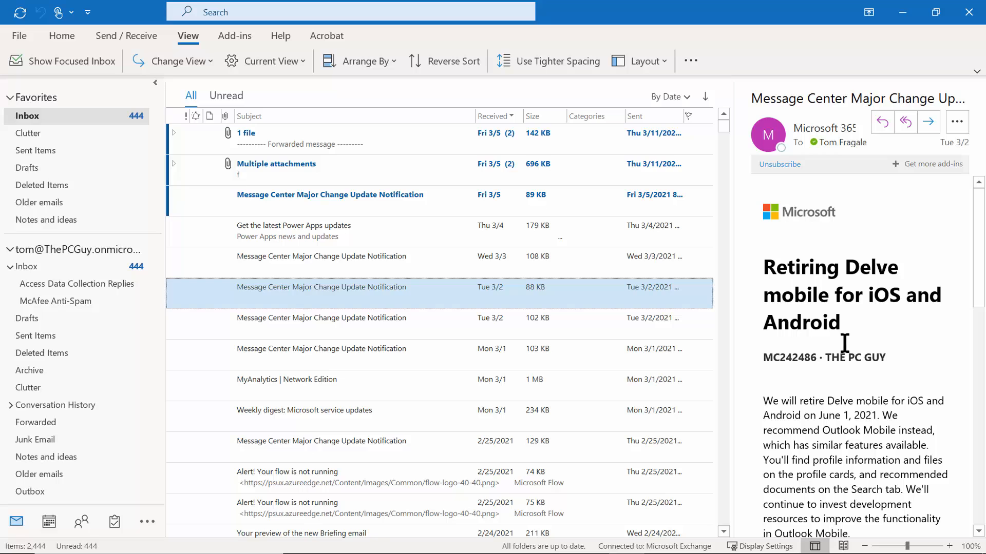
{"action": "left_click", "coordinate": [380, 324]}
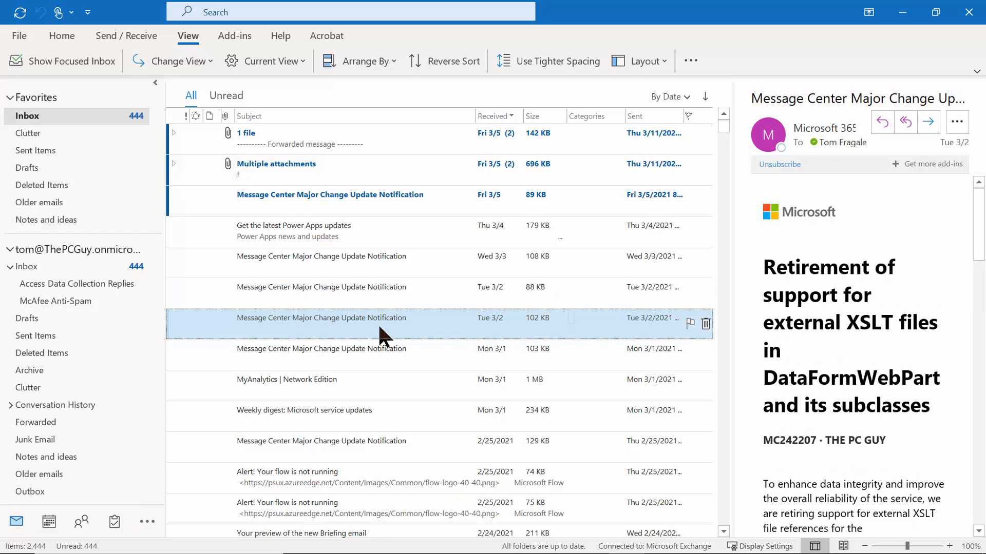
{"action": "left_click", "coordinate": [374, 358]}
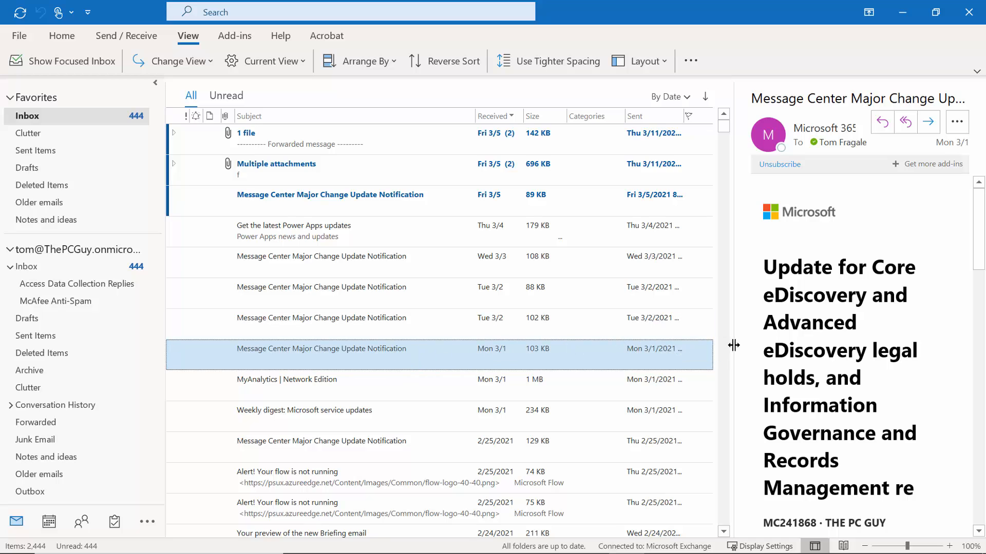
{"action": "left_click_drag", "start_coordinate": [734, 345], "coordinate": [700, 340]}
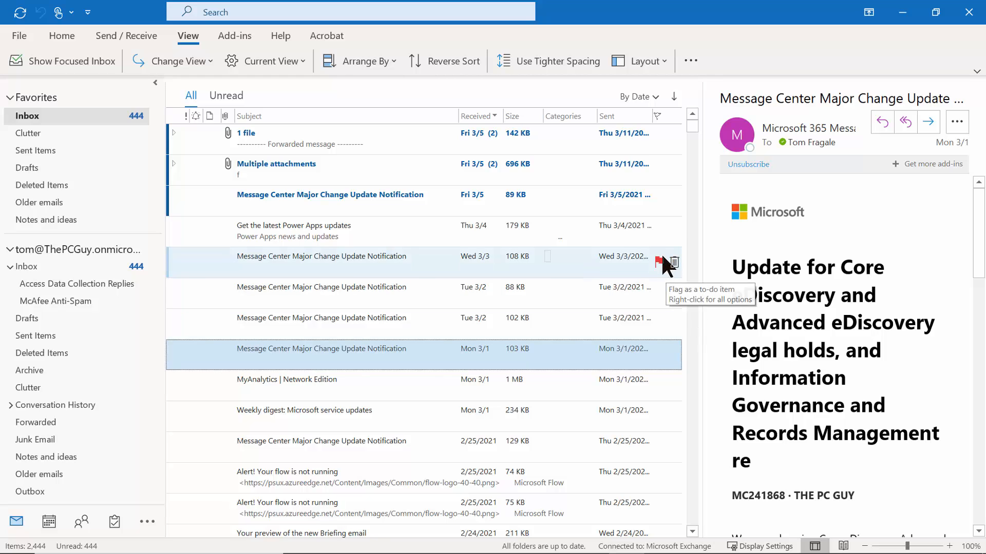
Move the reading pane below the list and preview the Power Apps and Wed 3/3 messages.
{"action": "left_click", "coordinate": [662, 62]}
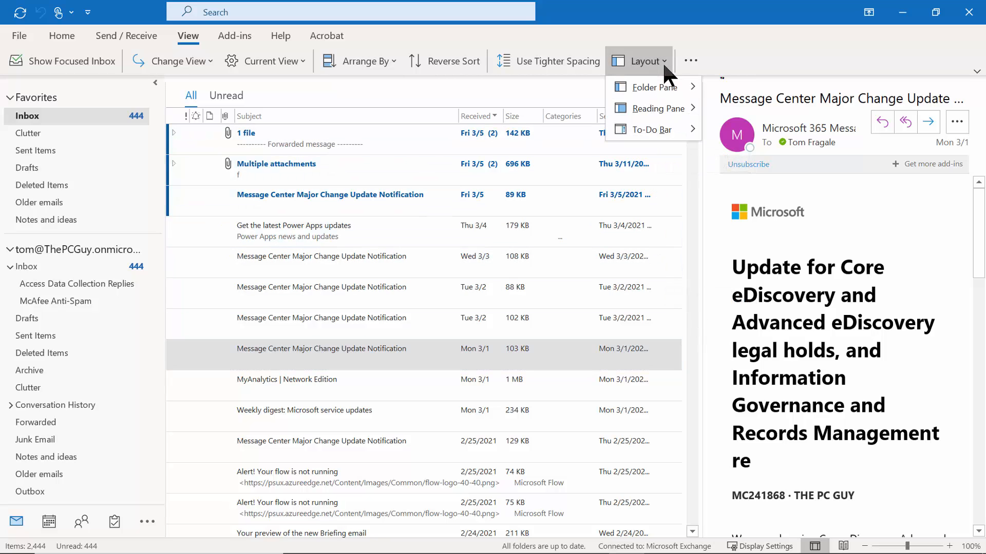
{"action": "mouse_move", "coordinate": [662, 103]}
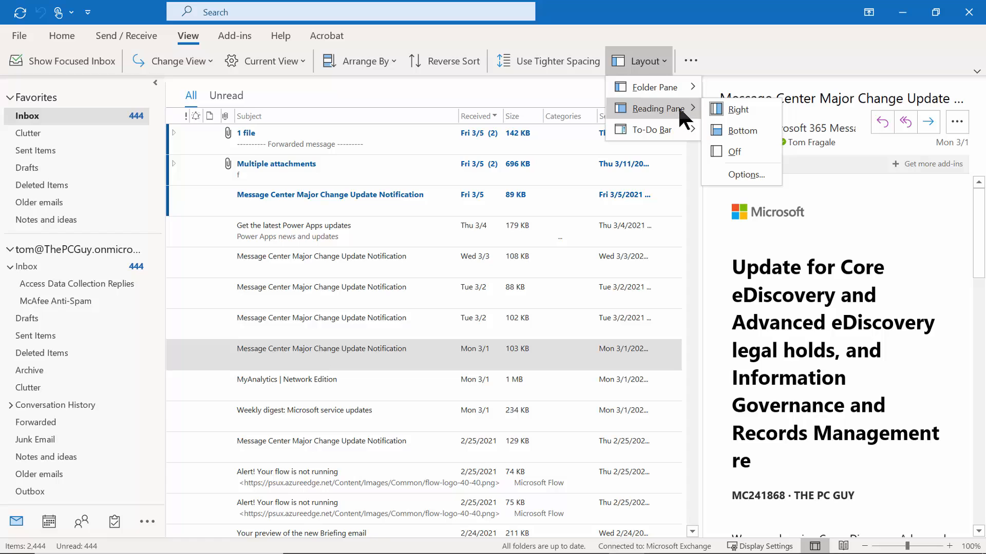
{"action": "left_click", "coordinate": [747, 131]}
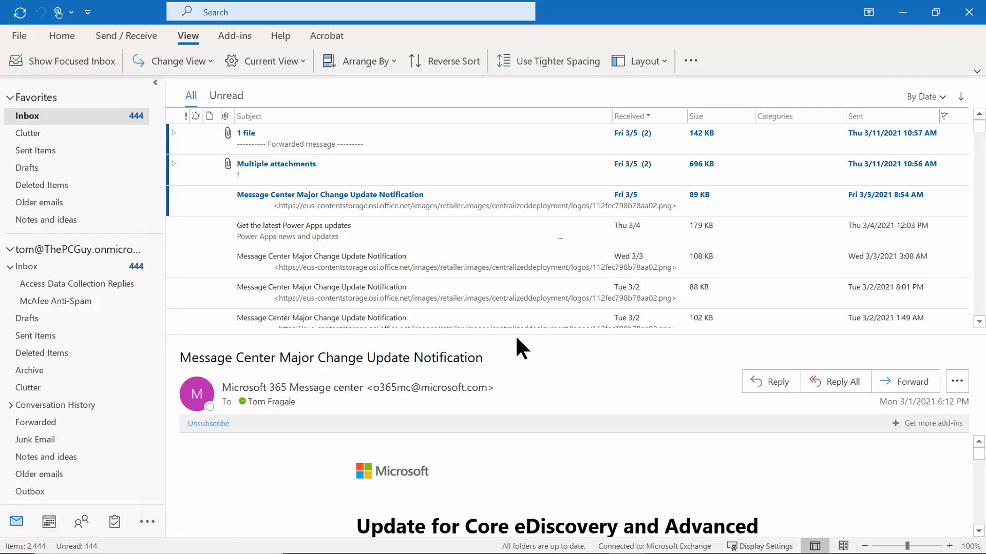
{"action": "left_click_drag", "start_coordinate": [517, 334], "coordinate": [500, 313]}
{"action": "left_click", "coordinate": [380, 224]}
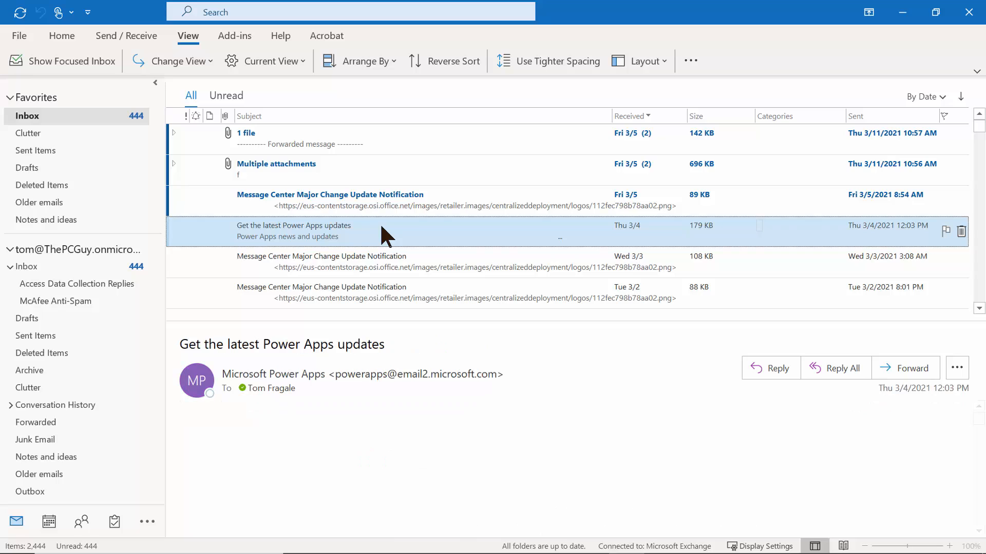
{"action": "left_click", "coordinate": [378, 258]}
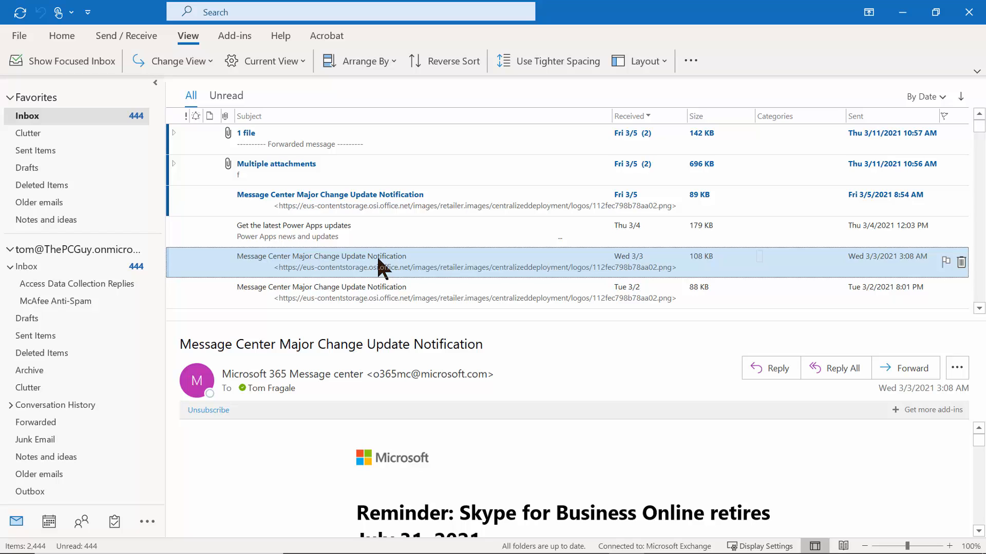
Drag the splitter down so the message list shows more rows above the reading pane.
{"action": "left_click", "coordinate": [188, 40]}
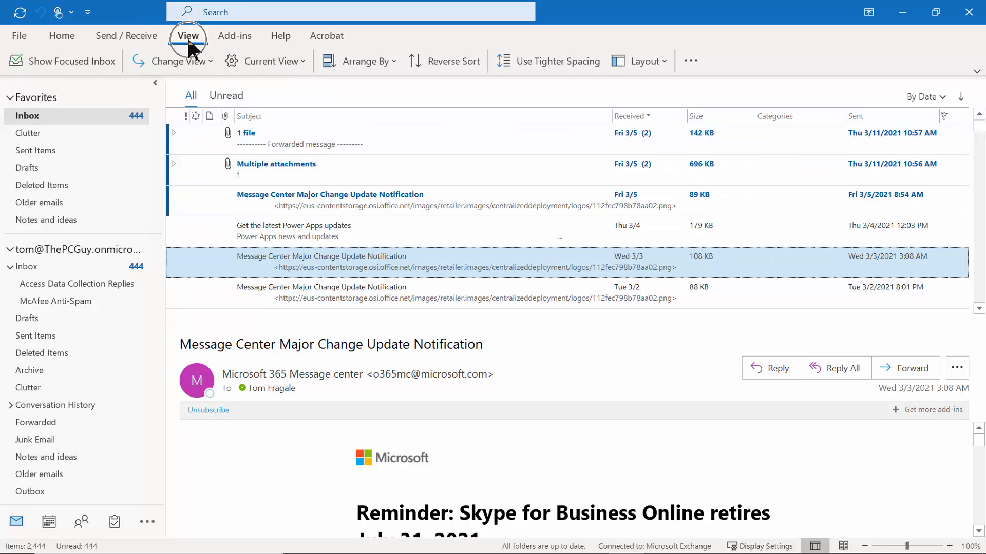
{"action": "left_click", "coordinate": [657, 59]}
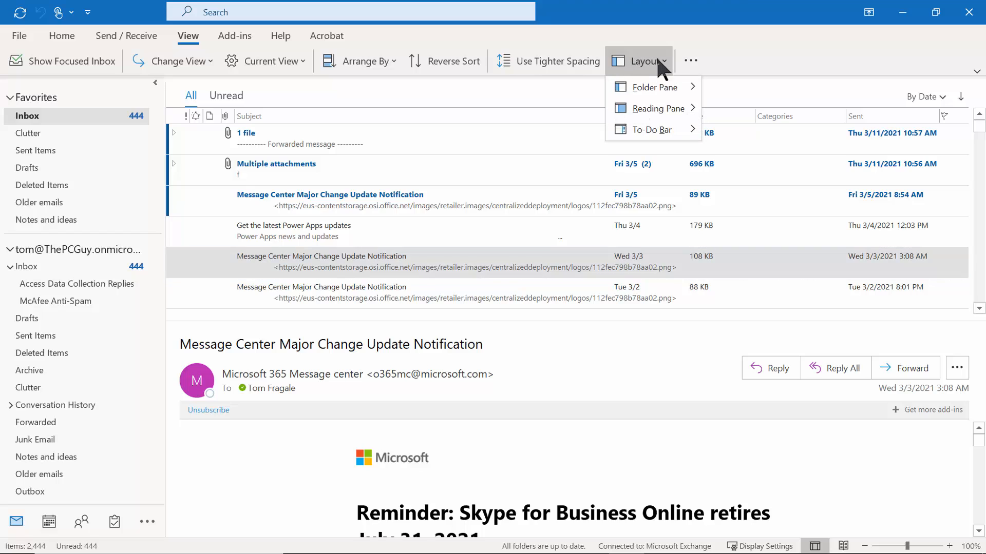
{"action": "mouse_move", "coordinate": [659, 107]}
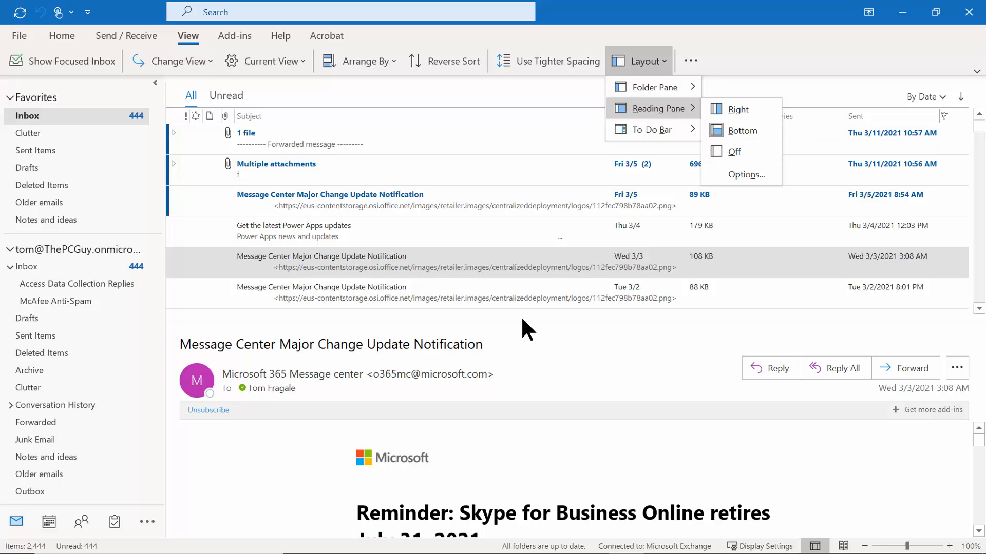
{"action": "key", "text": "Escape"}
{"action": "key", "text": "Escape"}
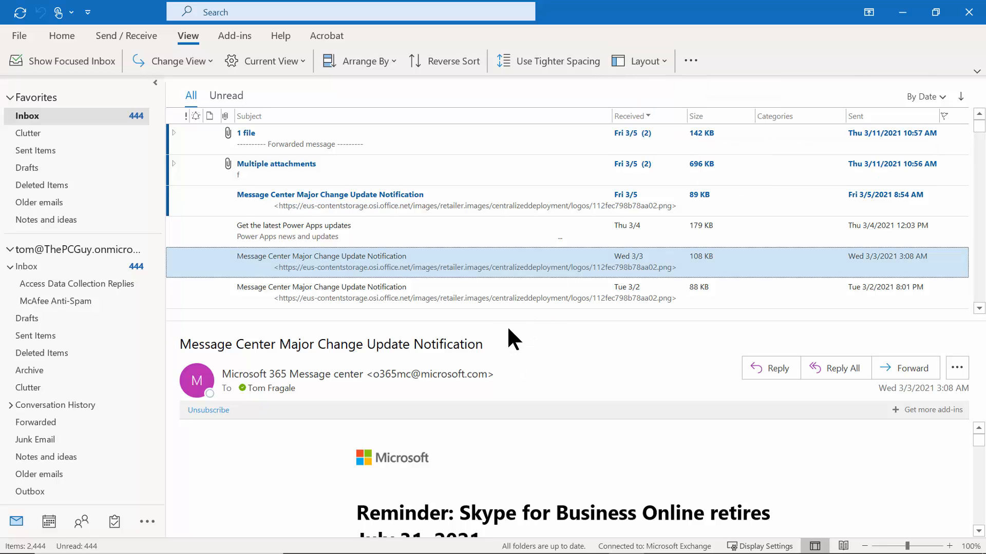
{"action": "left_click_drag", "start_coordinate": [508, 320], "coordinate": [509, 367]}
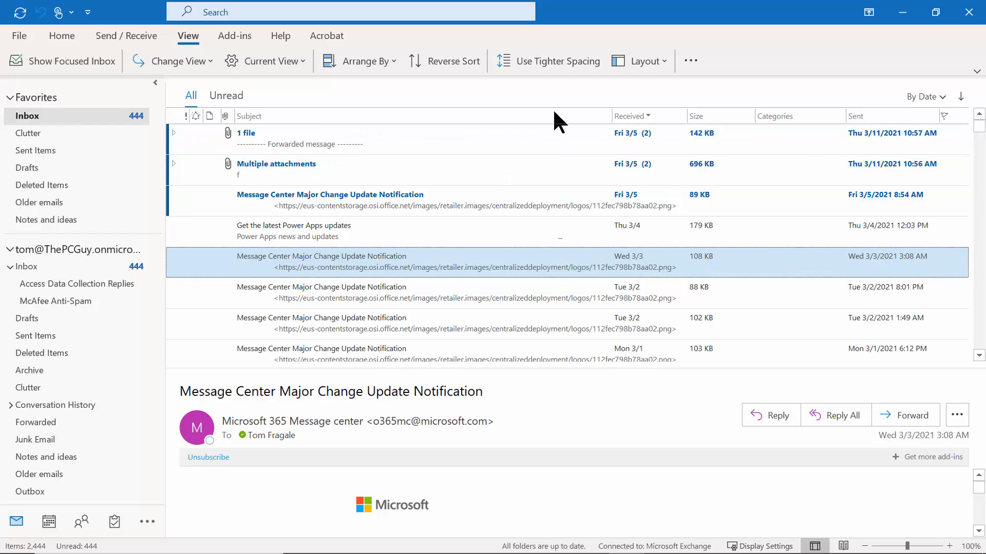
Add the From field as a column via Field Chooser and widen it for full sender names.
{"action": "right_click", "coordinate": [260, 118]}
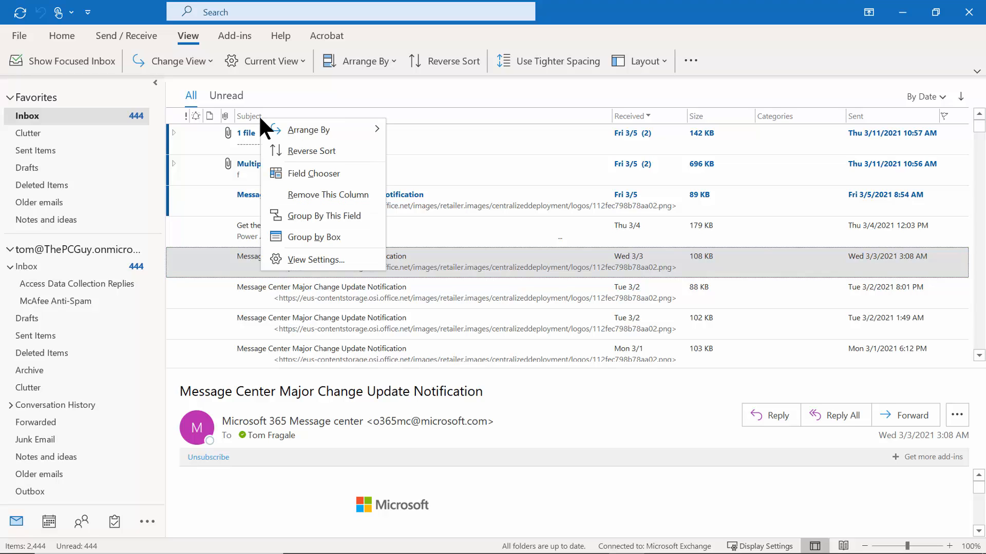
{"action": "left_click", "coordinate": [333, 177]}
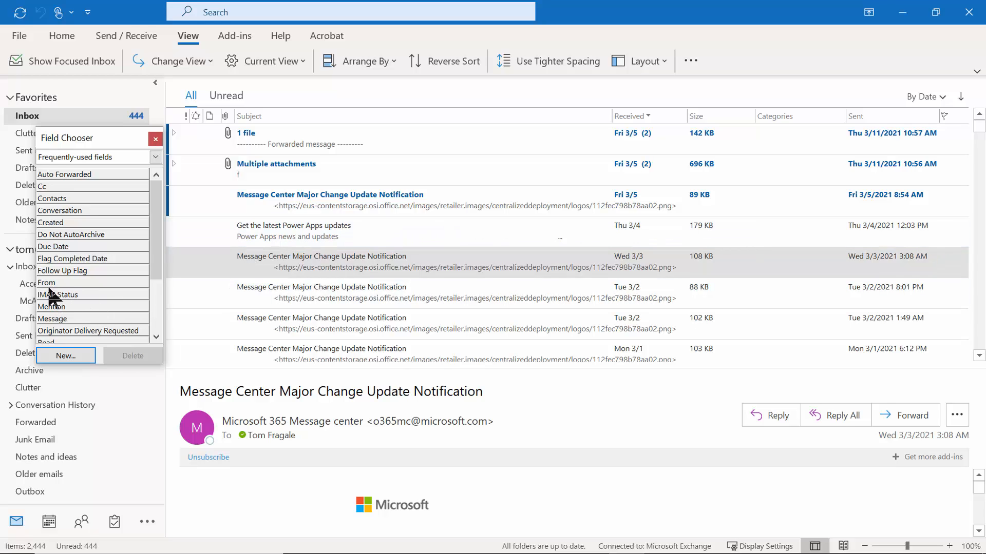
{"action": "left_click_drag", "start_coordinate": [49, 286], "coordinate": [246, 128]}
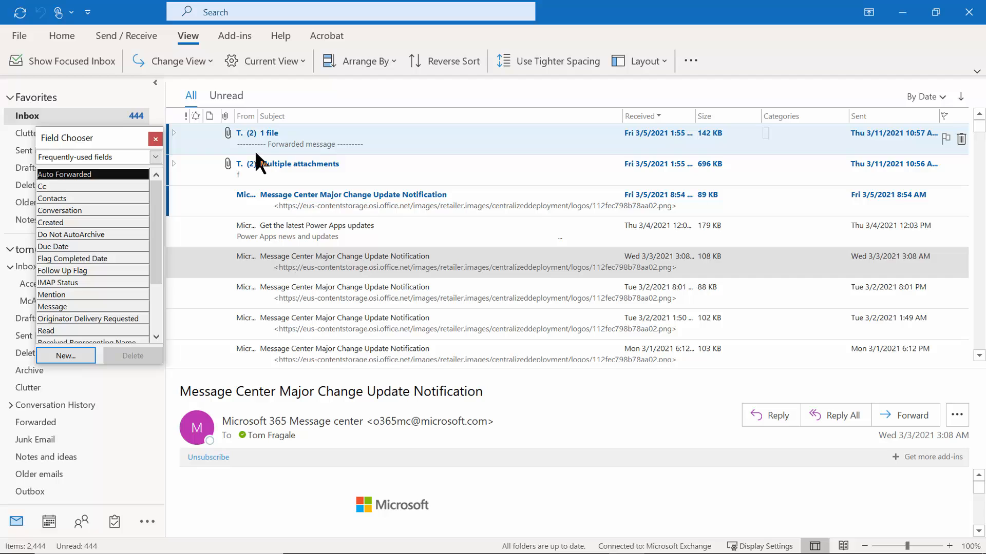
{"action": "left_click_drag", "start_coordinate": [257, 115], "coordinate": [312, 112]}
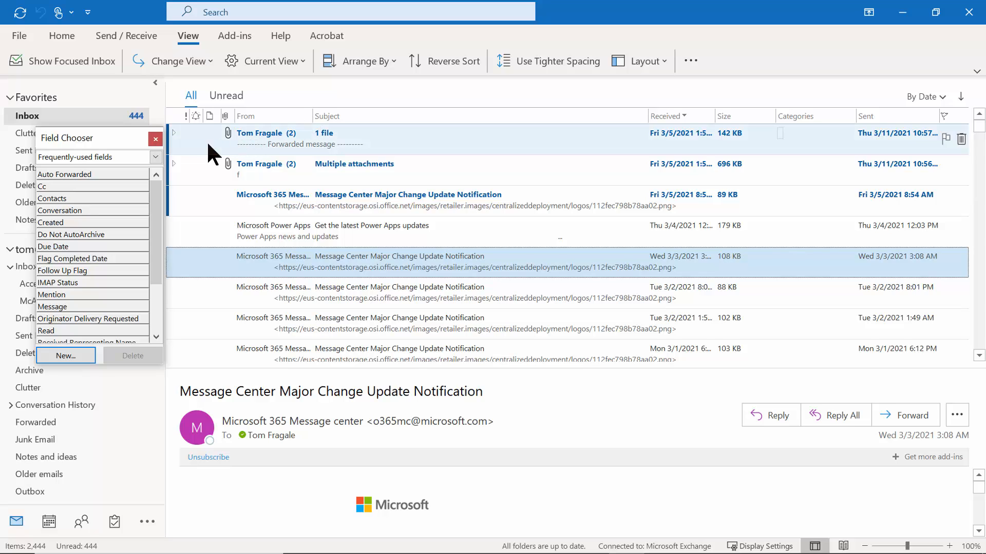
{"action": "left_click", "coordinate": [156, 141]}
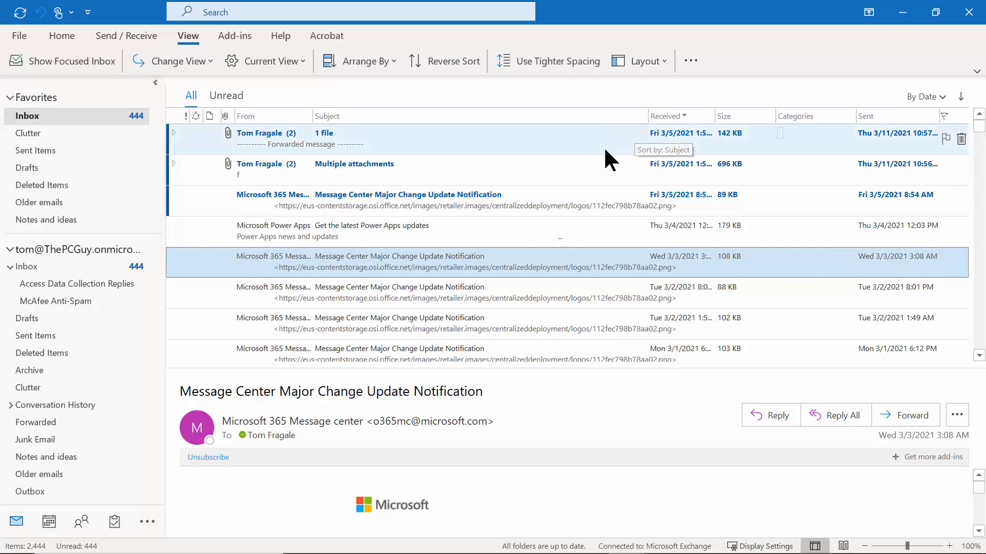
Reopen the Field Chooser and close it without adding any fields.
{"action": "right_click", "coordinate": [332, 119]}
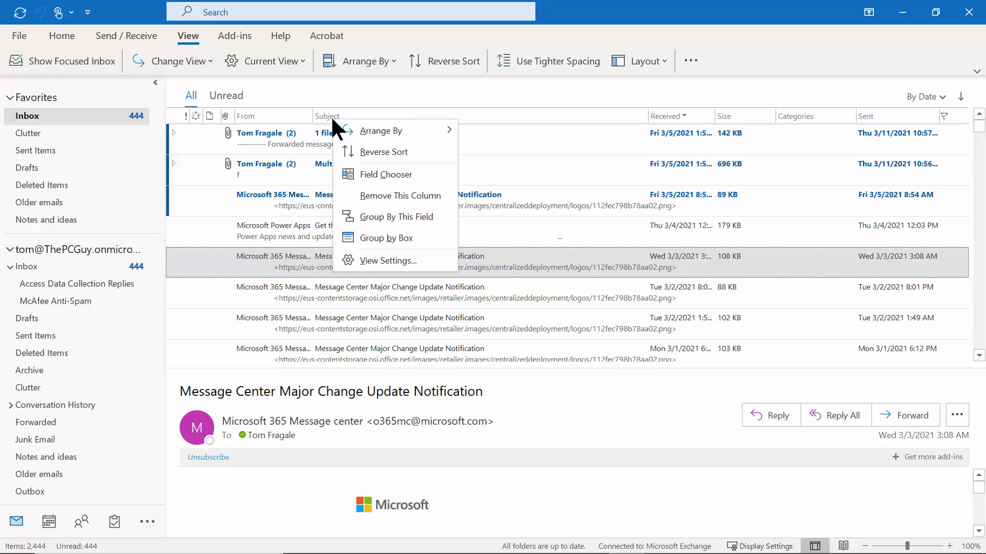
{"action": "left_click", "coordinate": [378, 175]}
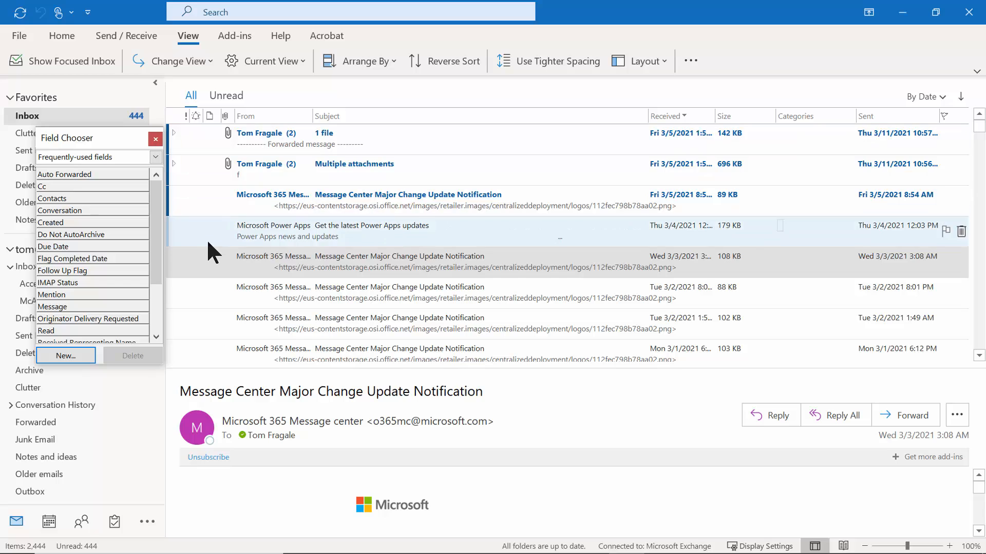
{"action": "left_click", "coordinate": [156, 139]}
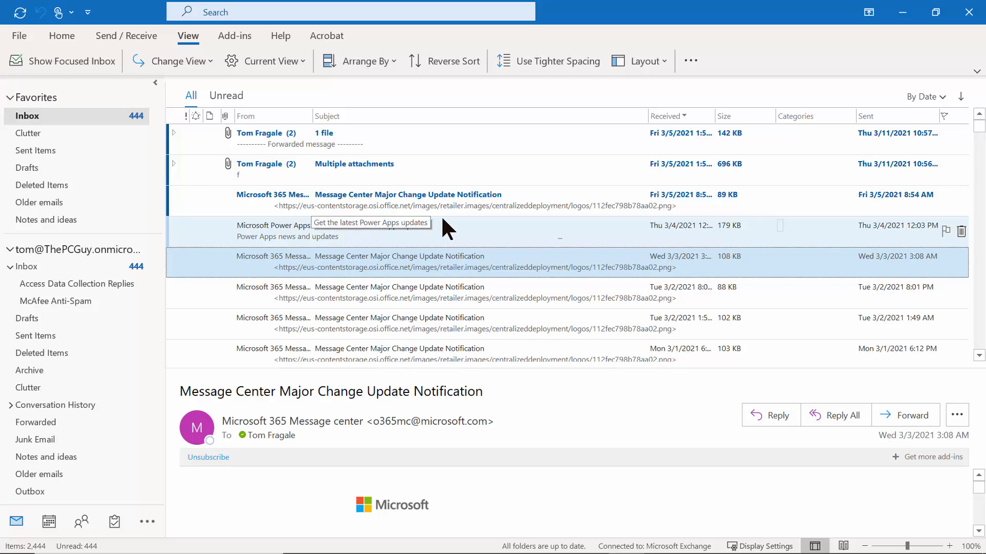
Try sender and subject sorts in both directions, ending with From ascending.
{"action": "left_click", "coordinate": [260, 116]}
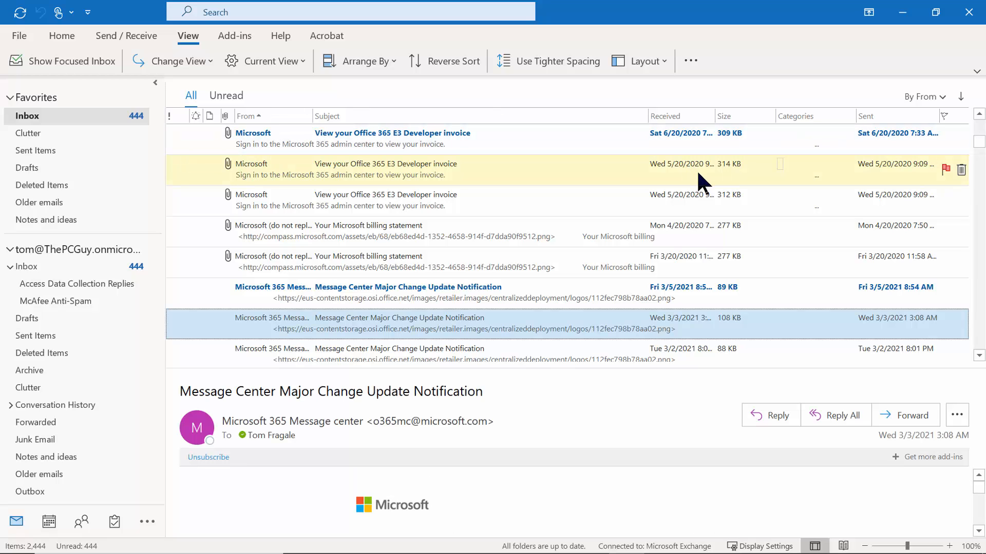
{"action": "left_click", "coordinate": [250, 116]}
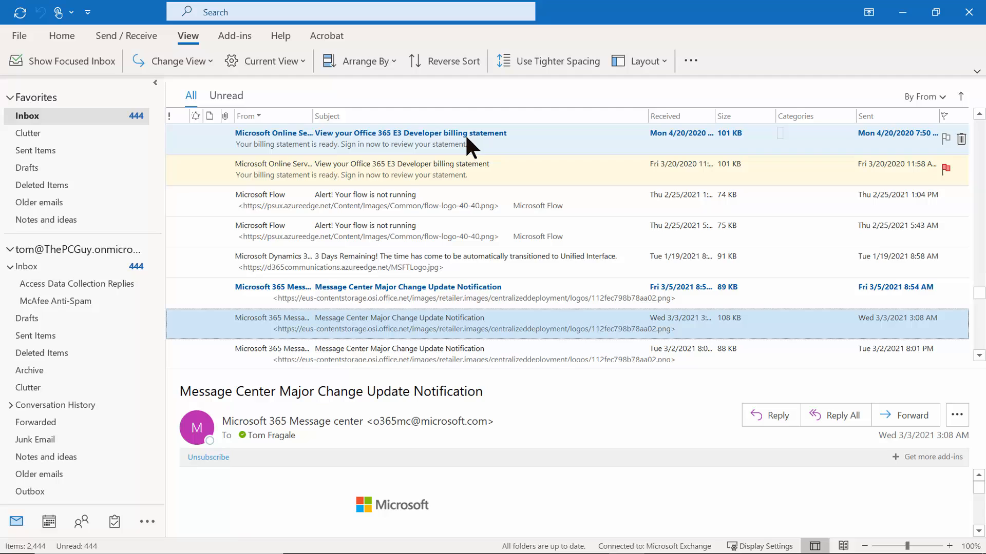
{"action": "left_click", "coordinate": [355, 116]}
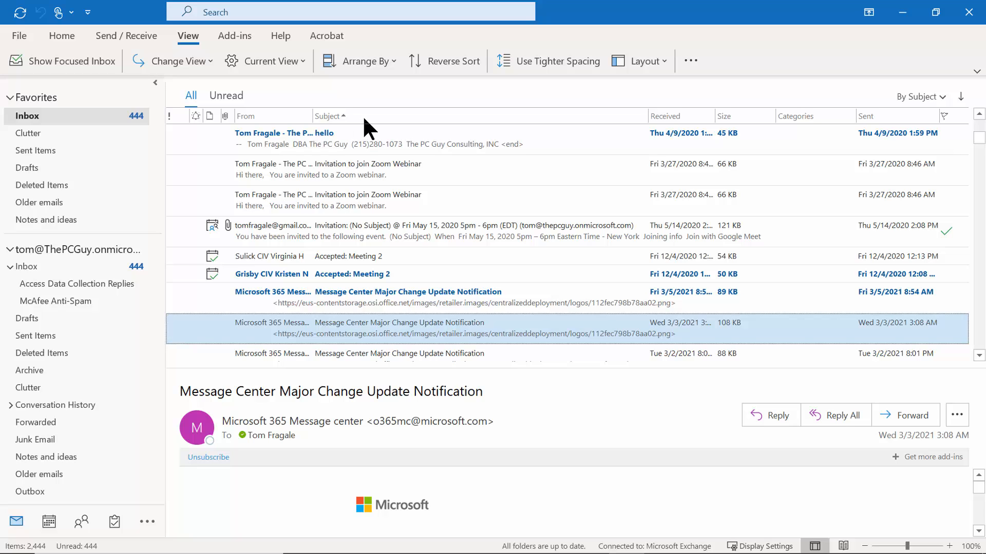
{"action": "left_click", "coordinate": [363, 116]}
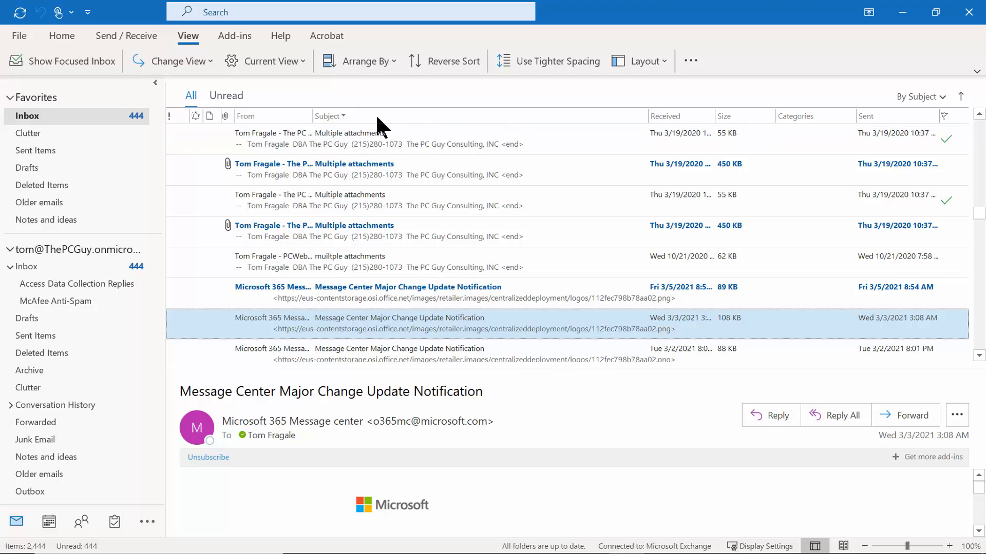
{"action": "left_click", "coordinate": [266, 117]}
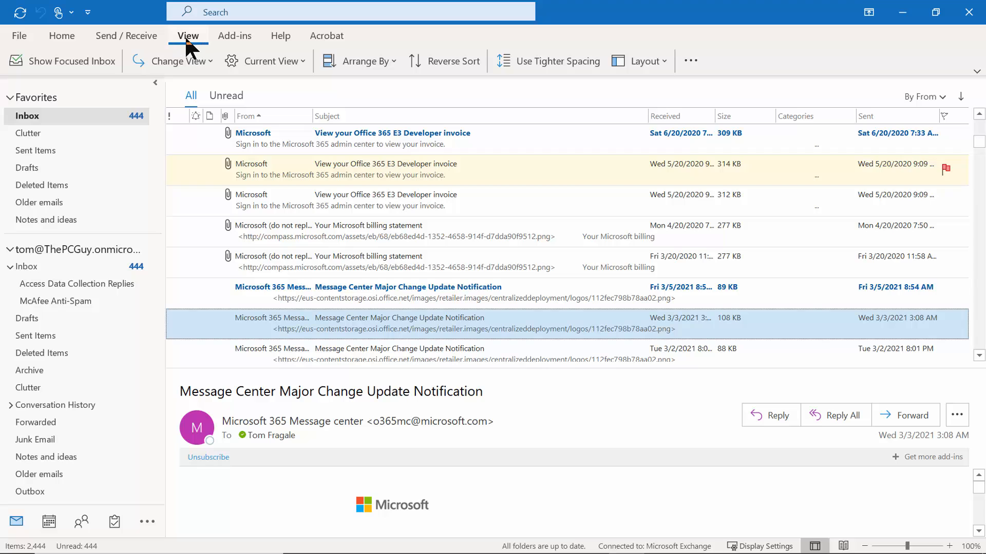
In View Settings > Sort, sort by From ascending, then Received descending.
{"action": "left_click", "coordinate": [298, 60]}
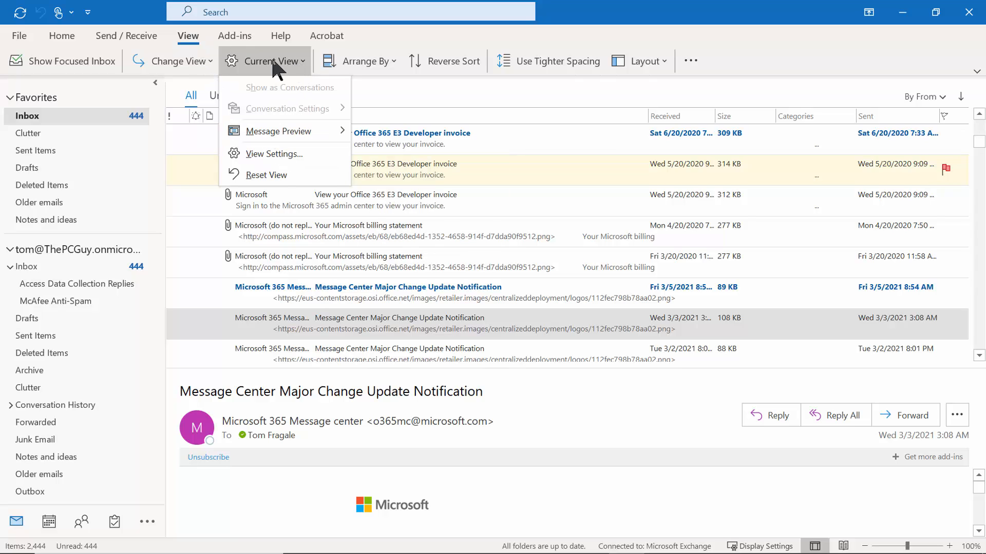
{"action": "left_click", "coordinate": [275, 156]}
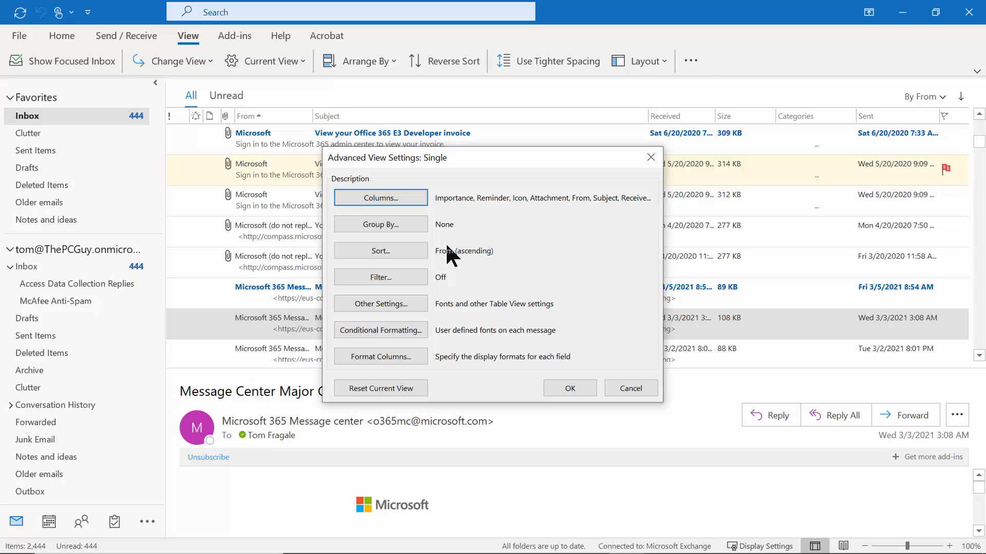
{"action": "left_click", "coordinate": [389, 251]}
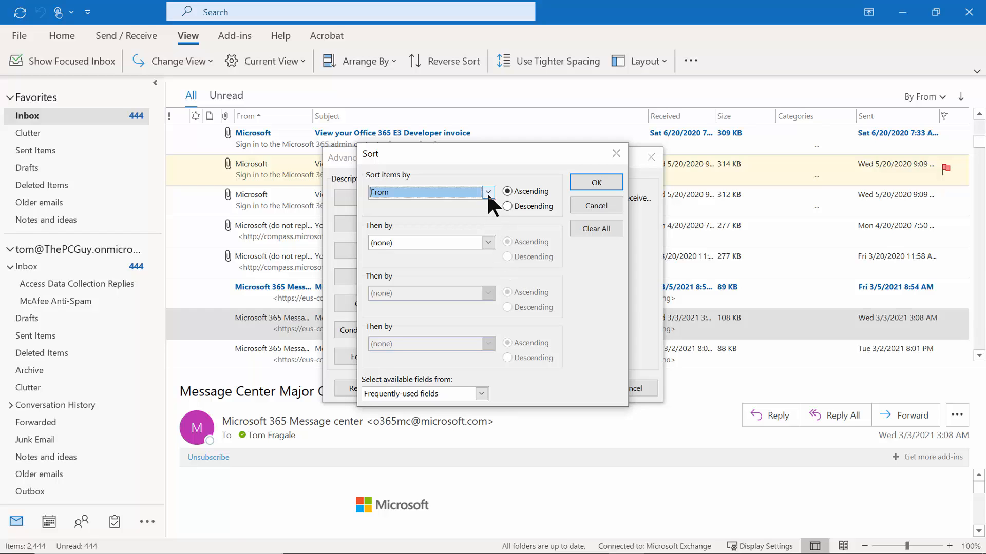
{"action": "left_click", "coordinate": [492, 241]}
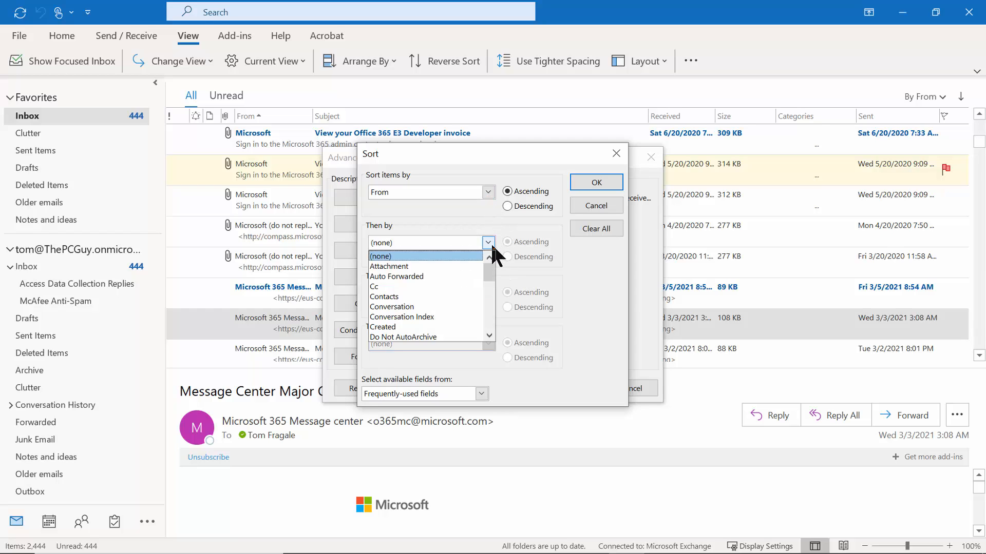
{"action": "left_click_drag", "start_coordinate": [490, 274], "coordinate": [490, 297]}
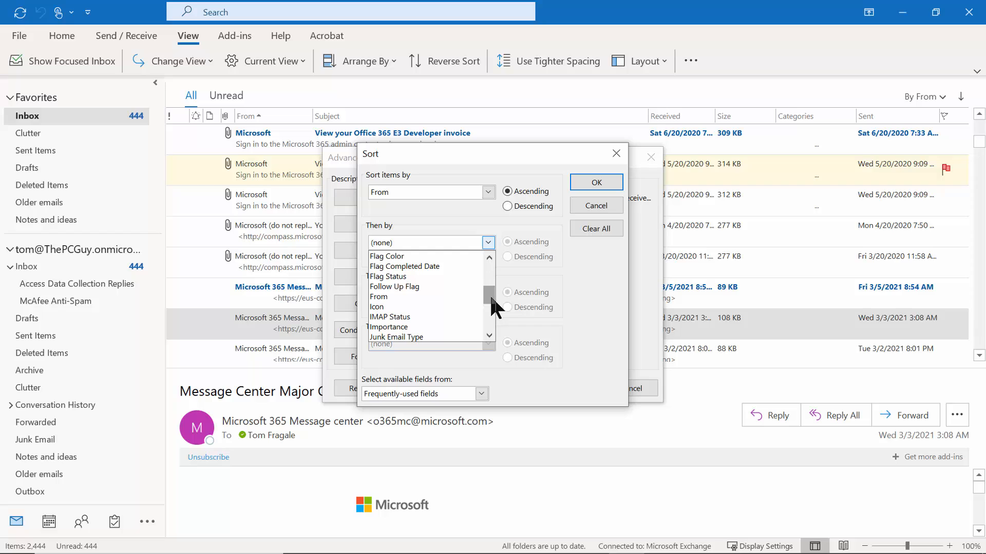
{"action": "left_click_drag", "start_coordinate": [491, 297], "coordinate": [492, 311]}
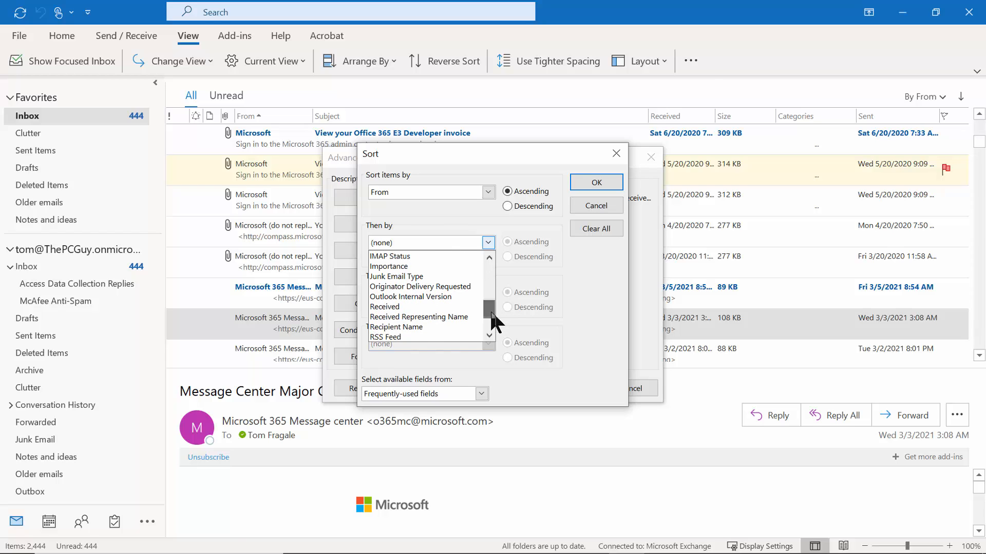
{"action": "left_click", "coordinate": [393, 308]}
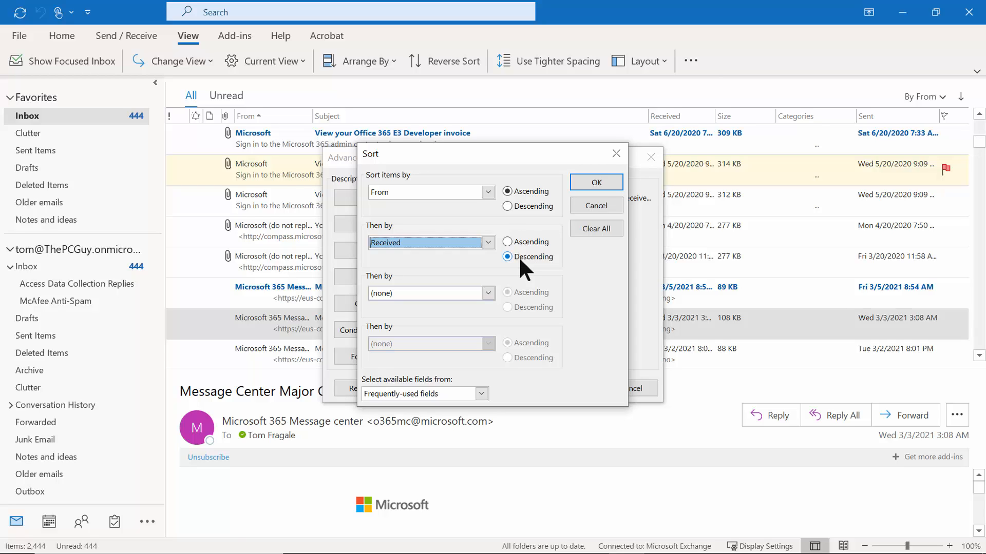
{"action": "left_click", "coordinate": [585, 184]}
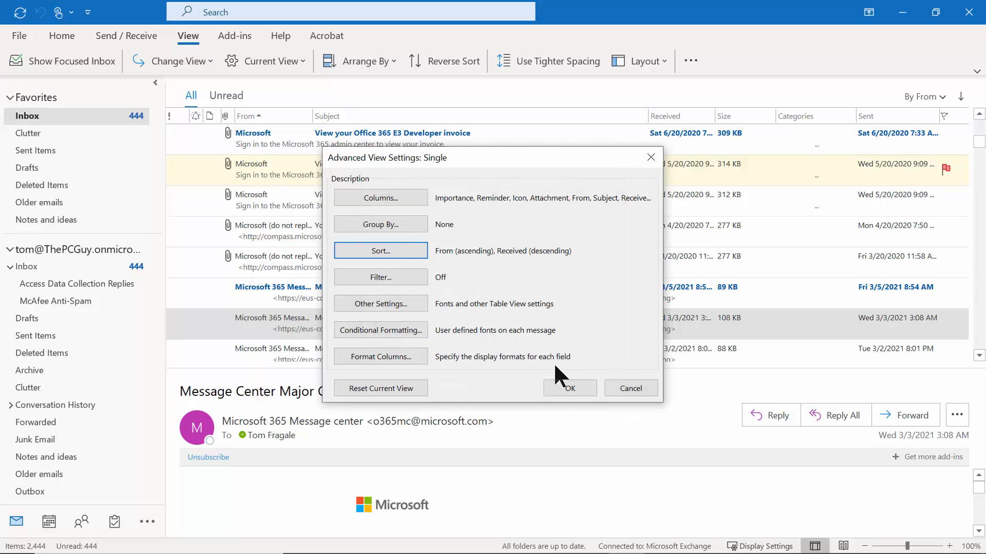
{"action": "left_click", "coordinate": [556, 381]}
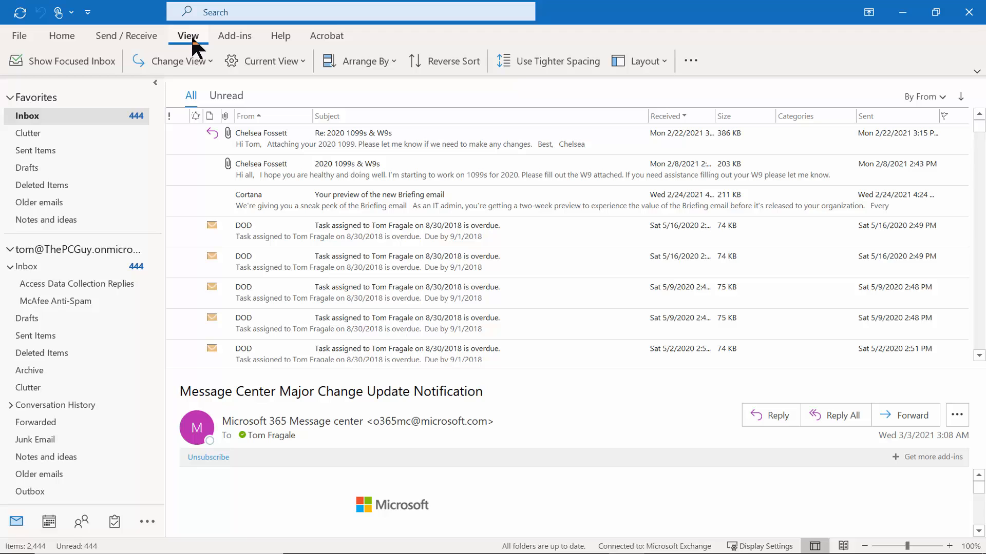
Clear all sort levels in View Settings so the Inbox shows Sort: None.
{"action": "left_click", "coordinate": [267, 61]}
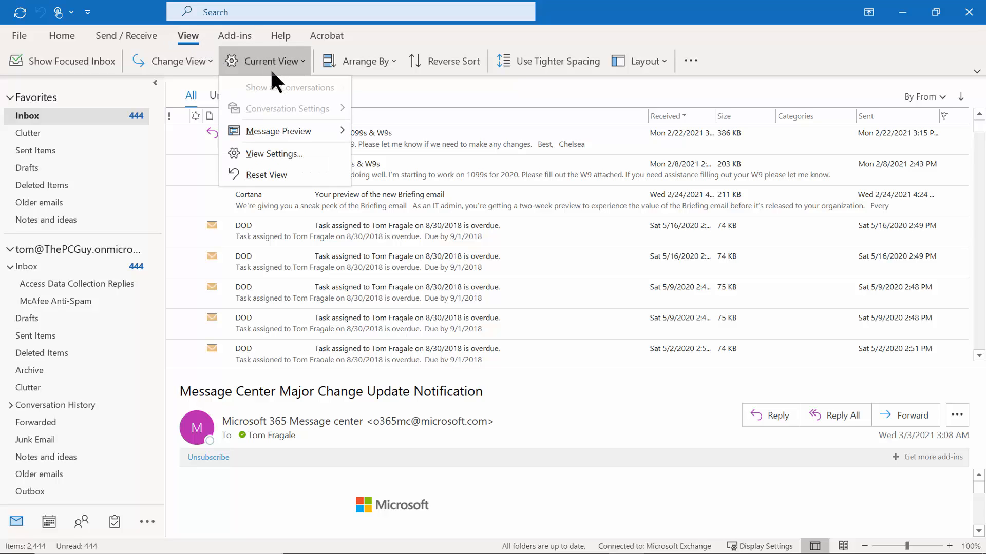
{"action": "left_click", "coordinate": [301, 154]}
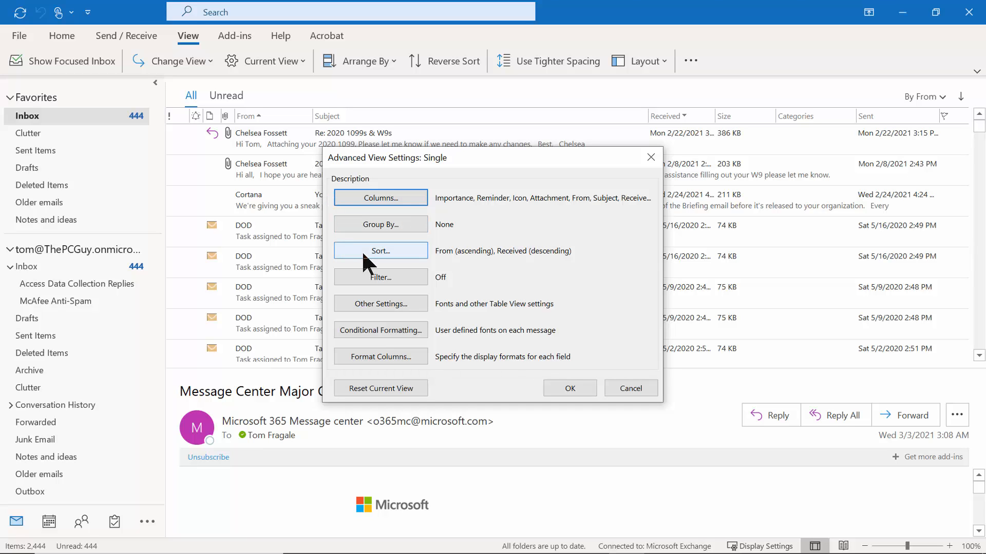
{"action": "left_click", "coordinate": [362, 251]}
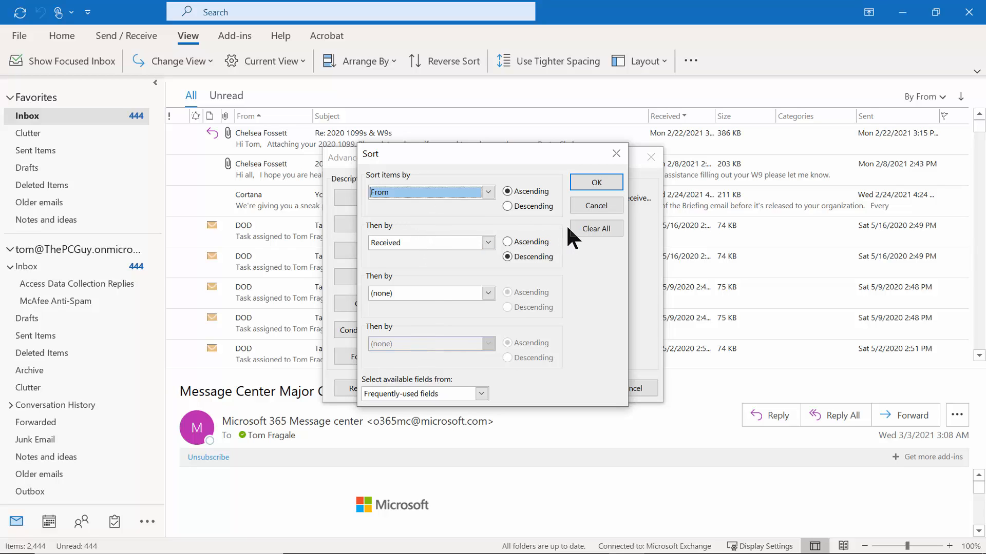
{"action": "left_click", "coordinate": [582, 231]}
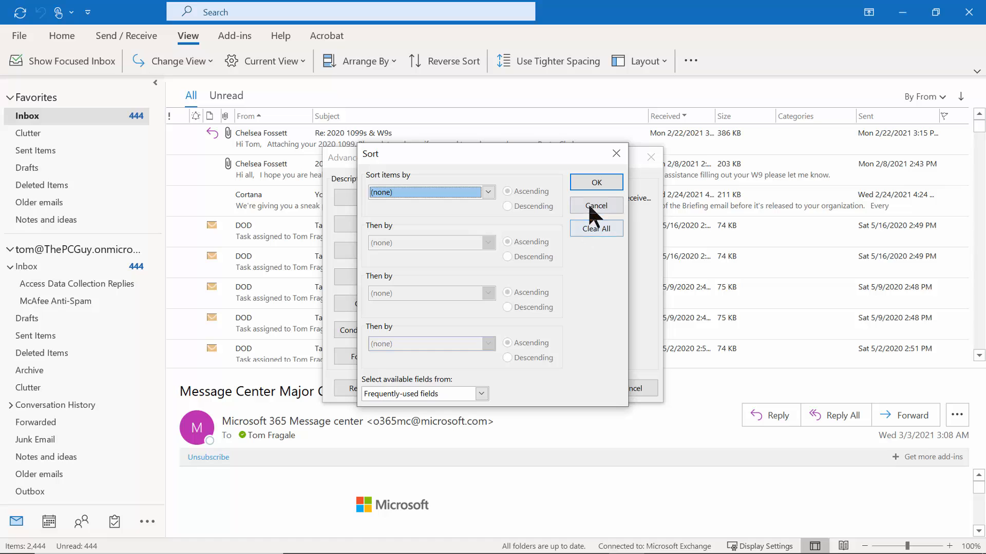
{"action": "left_click", "coordinate": [594, 181]}
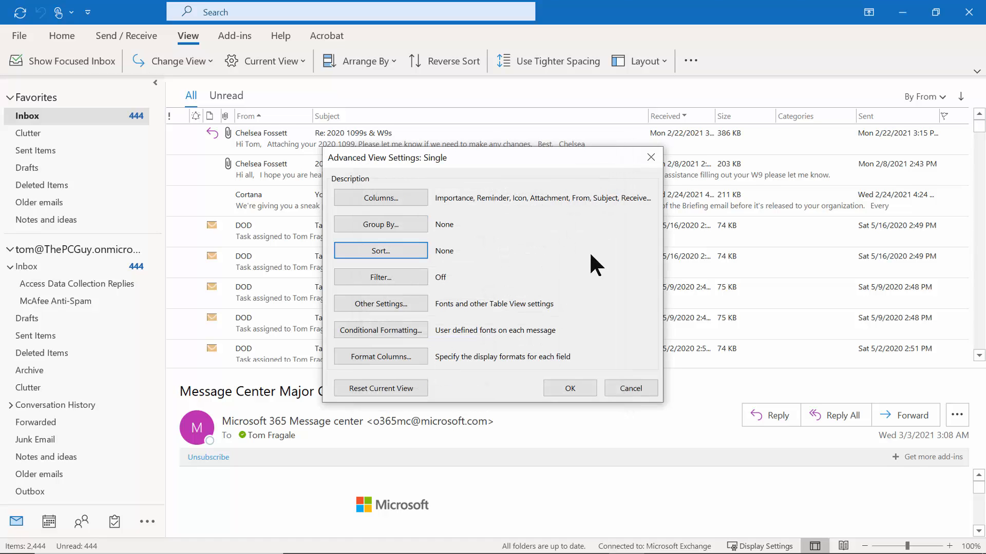
{"action": "left_click", "coordinate": [569, 388]}
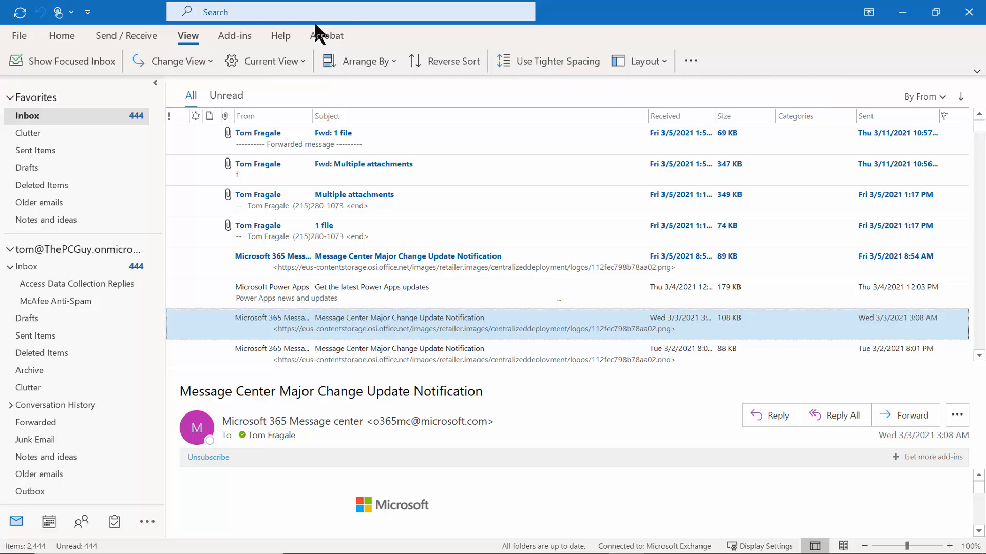
Search the mailbox for 'microsoft' and open the MyAnalytics | Network Edition message among 75 results.
{"action": "left_click", "coordinate": [238, 15]}
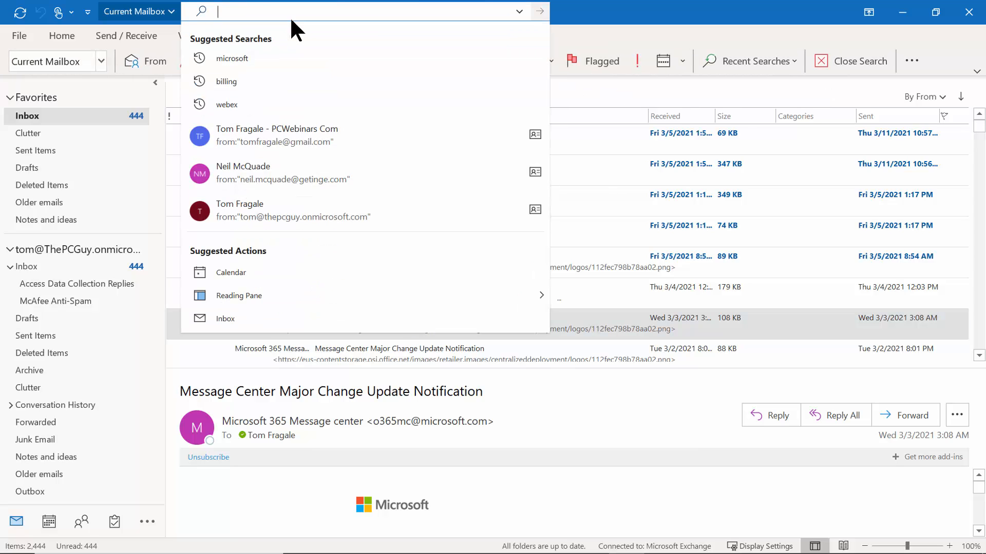
{"action": "type", "text": "mic"}
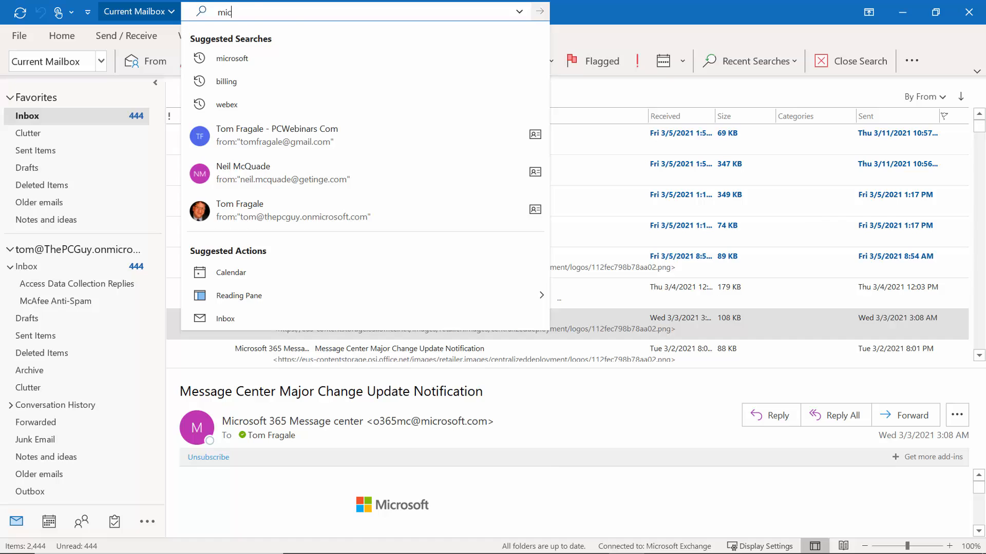
{"action": "type", "text": "rosoft"}
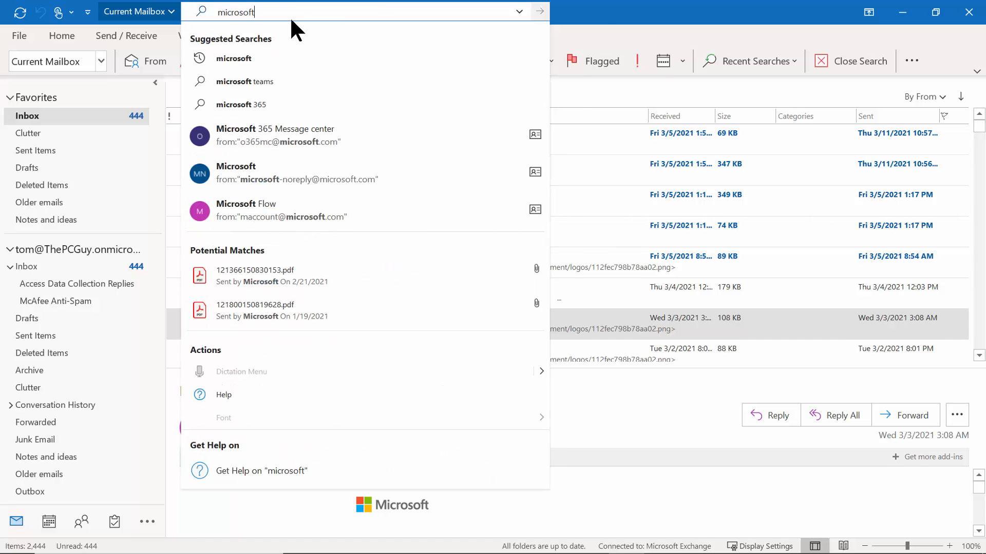
{"action": "key", "text": "Return"}
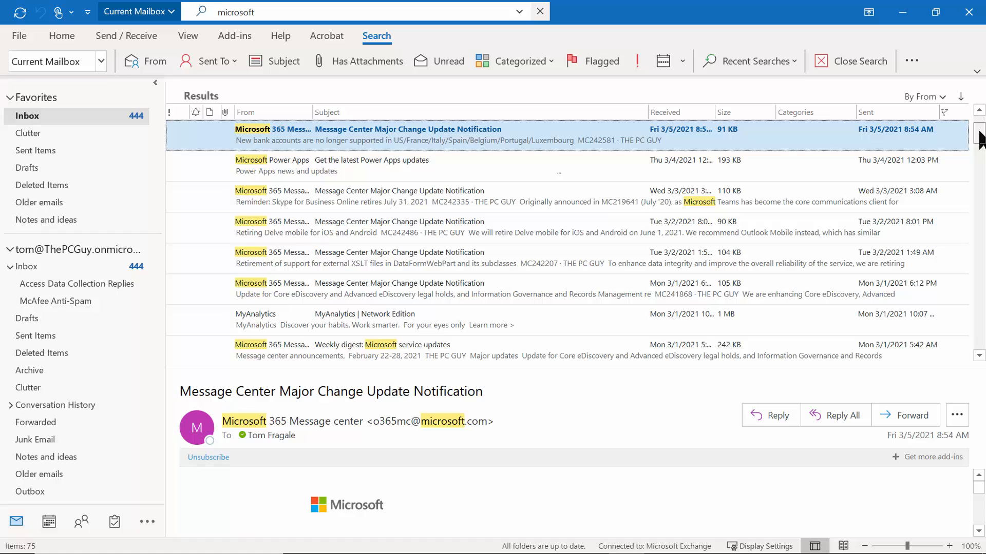
{"action": "left_click_drag", "start_coordinate": [980, 138], "coordinate": [979, 237]}
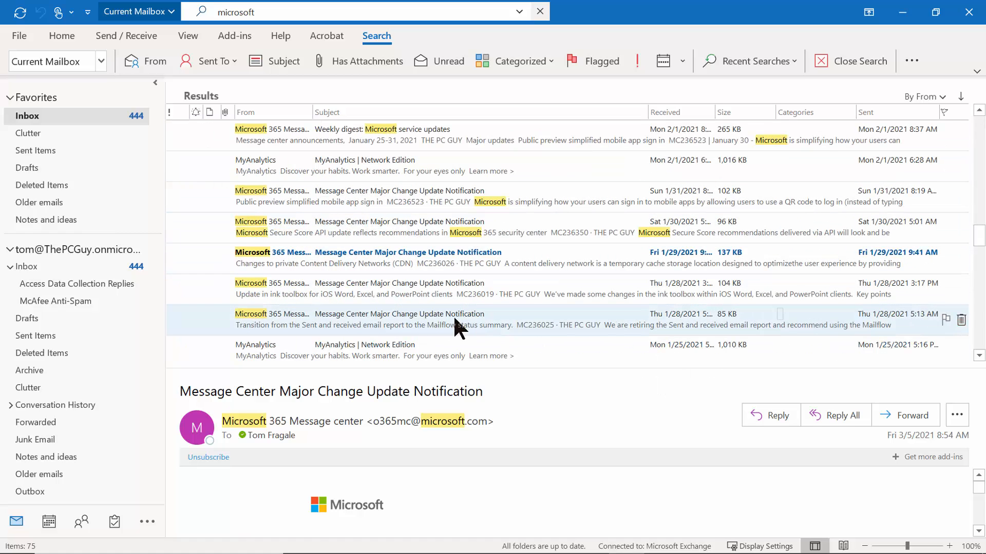
{"action": "left_click", "coordinate": [302, 352]}
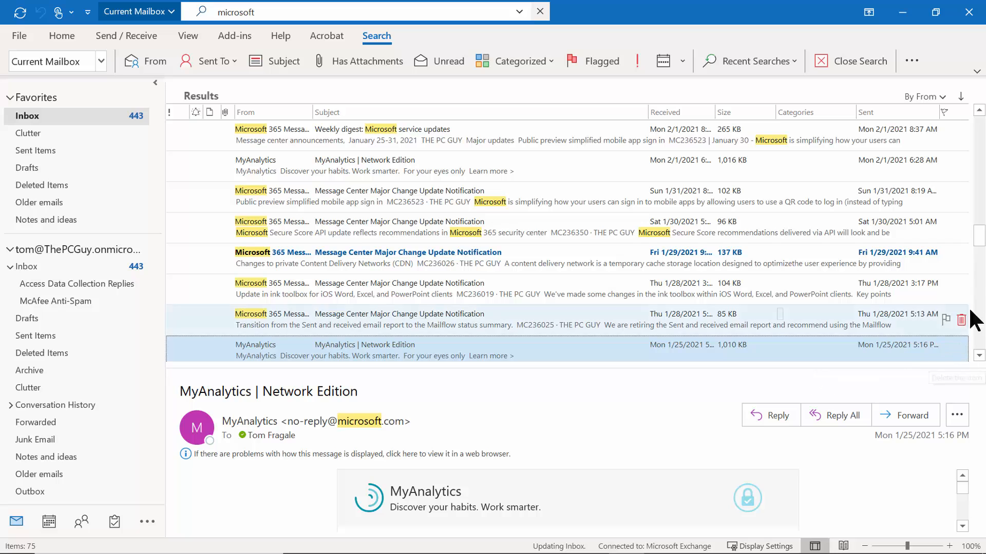
{"action": "scroll", "coordinate": [982, 246], "scroll_direction": "down", "scroll_amount": 2}
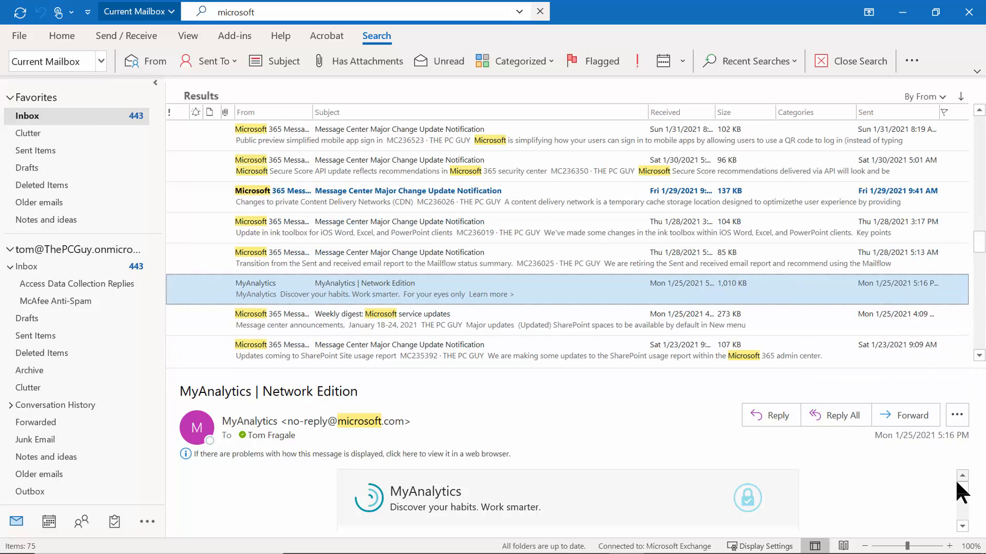
{"action": "left_click_drag", "start_coordinate": [962, 488], "coordinate": [965, 455]}
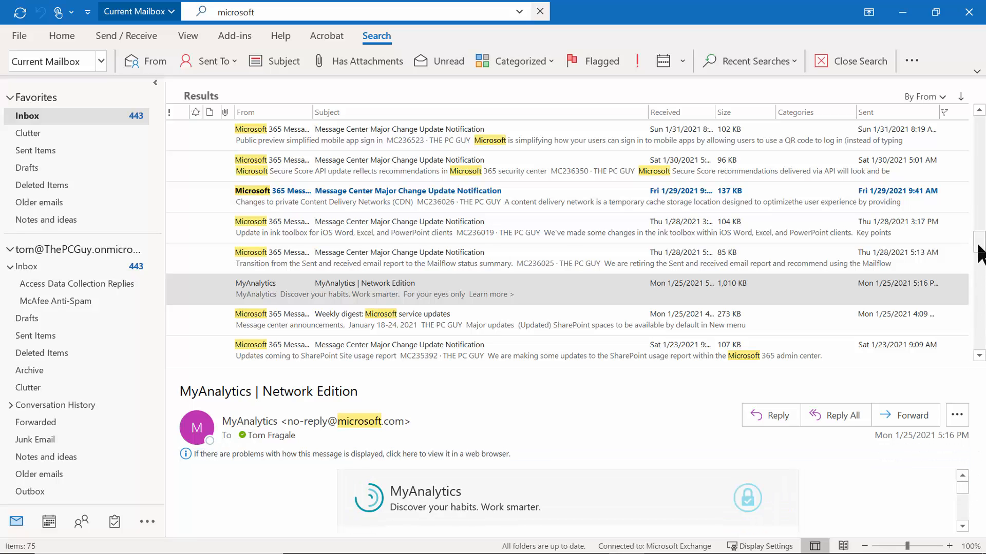
{"action": "left_click_drag", "start_coordinate": [981, 249], "coordinate": [980, 127]}
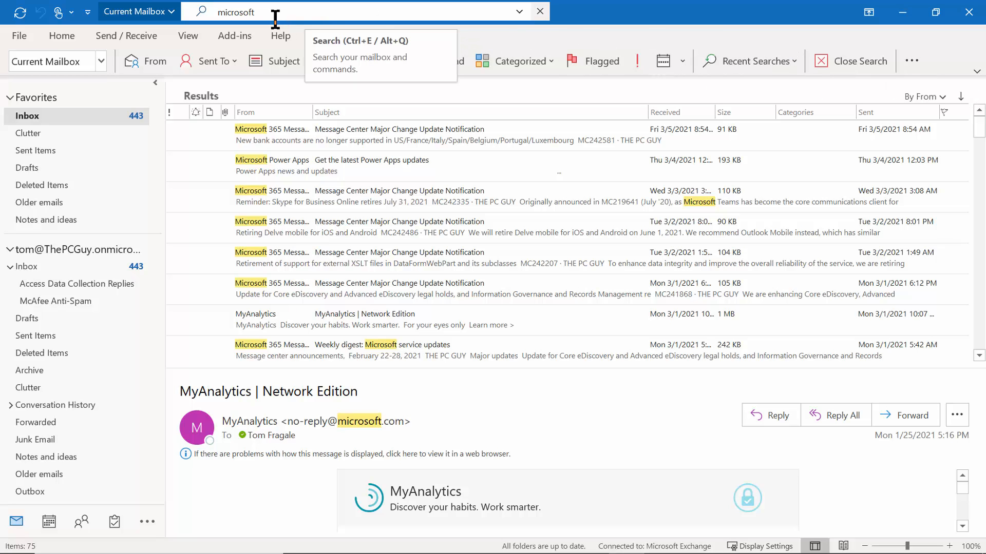
{"action": "left_click", "coordinate": [520, 12]}
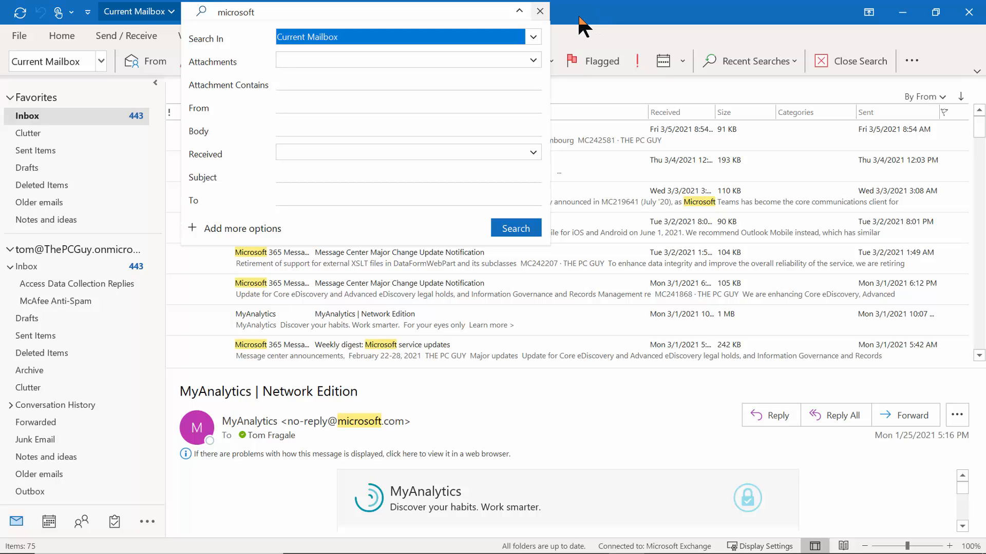
{"action": "left_click", "coordinate": [532, 35]}
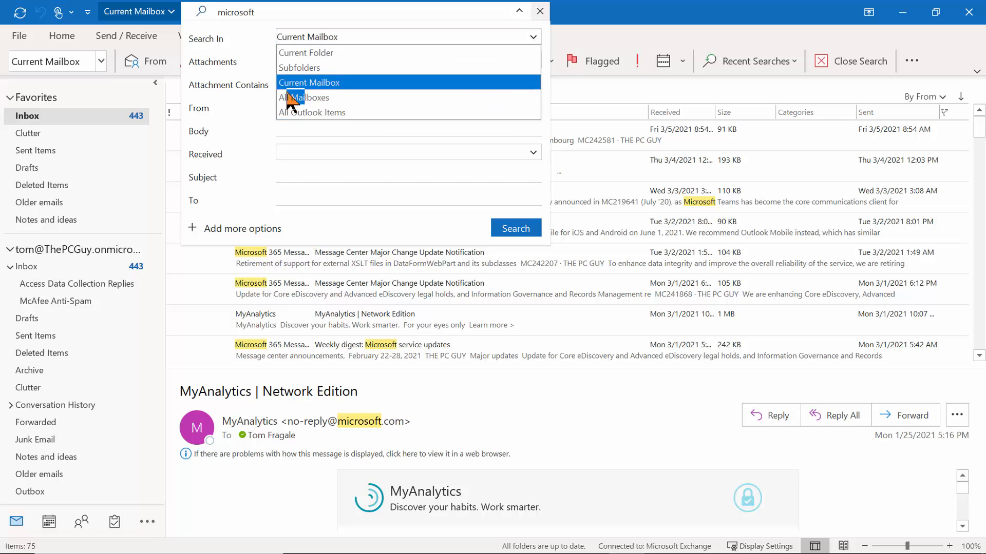
{"action": "left_click", "coordinate": [249, 26]}
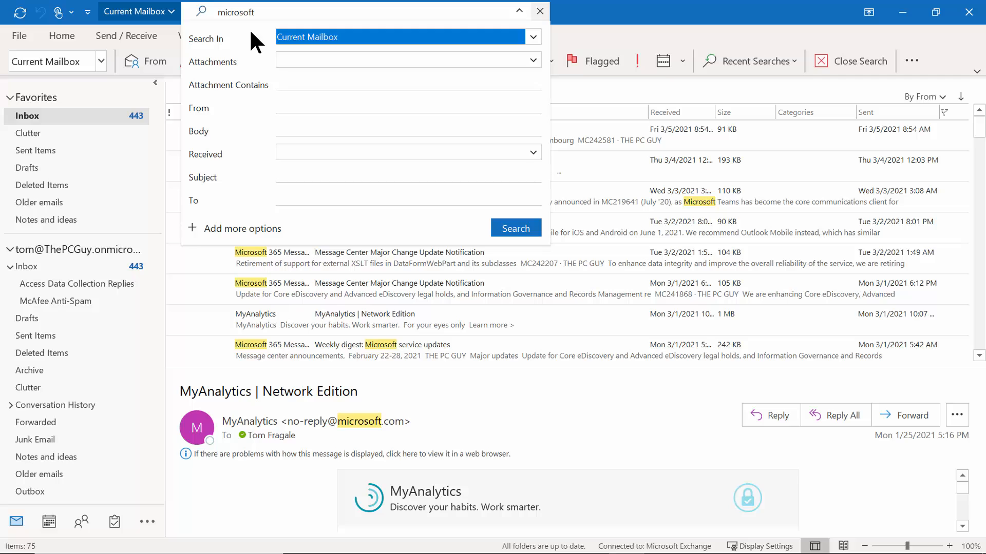
{"action": "left_click", "coordinate": [530, 59]}
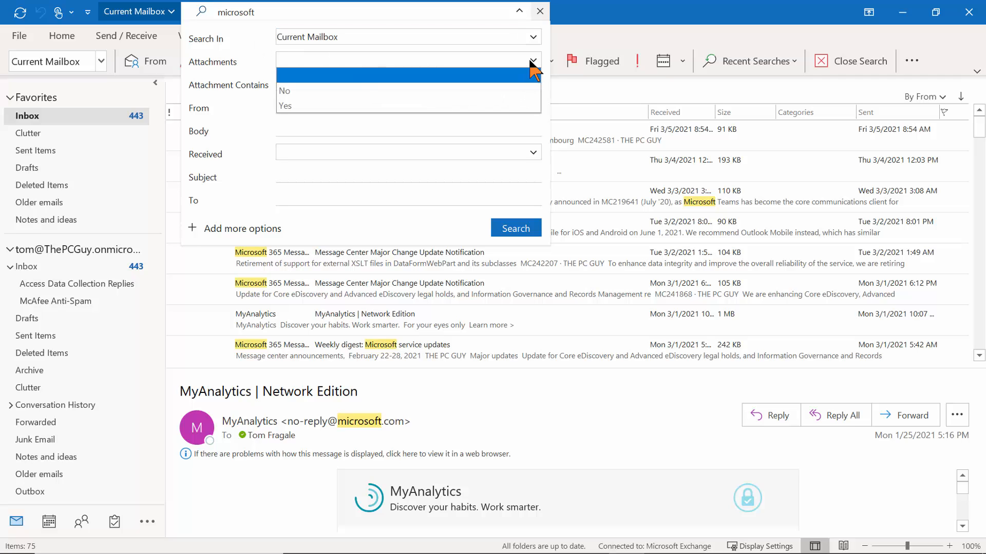
{"action": "left_click", "coordinate": [531, 60]}
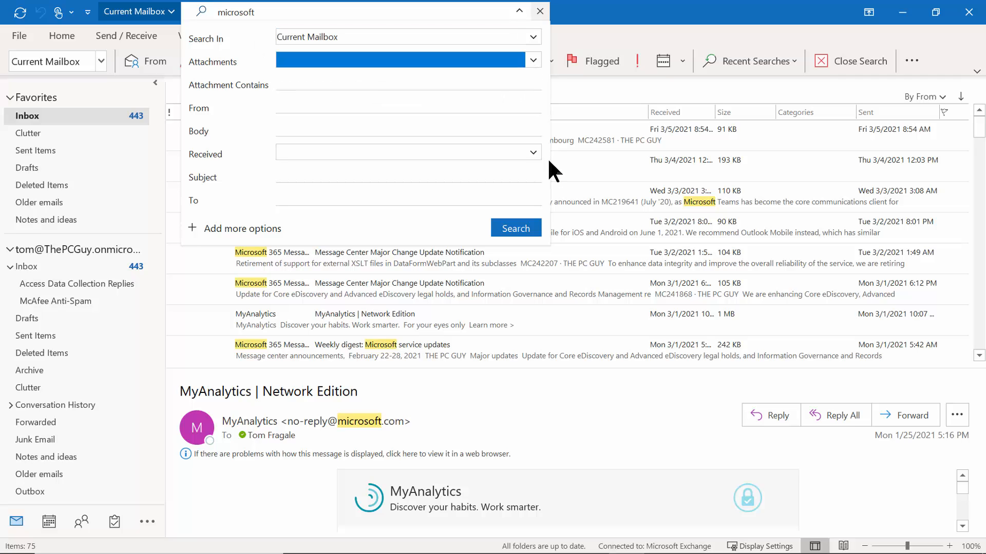
{"action": "left_click", "coordinate": [280, 107]}
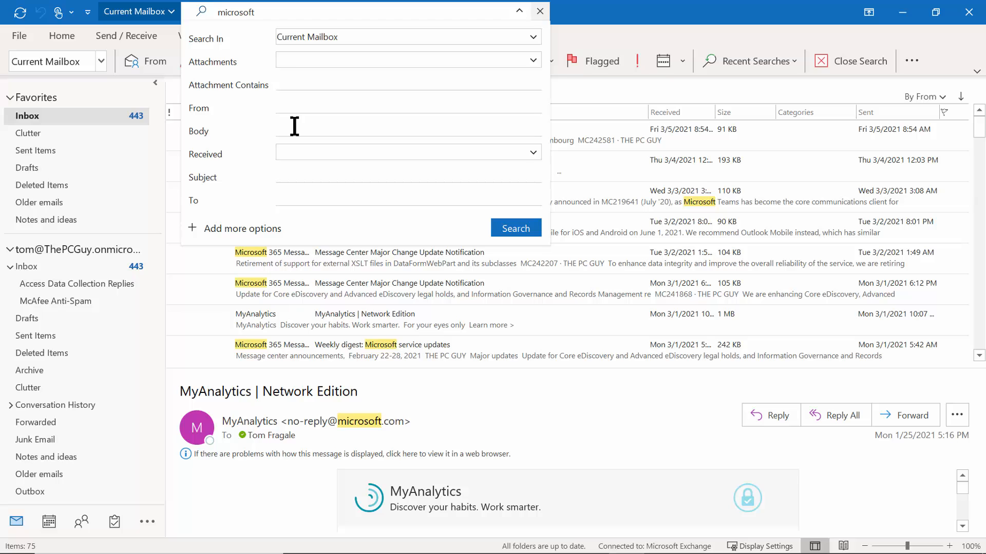
{"action": "left_click", "coordinate": [532, 153]}
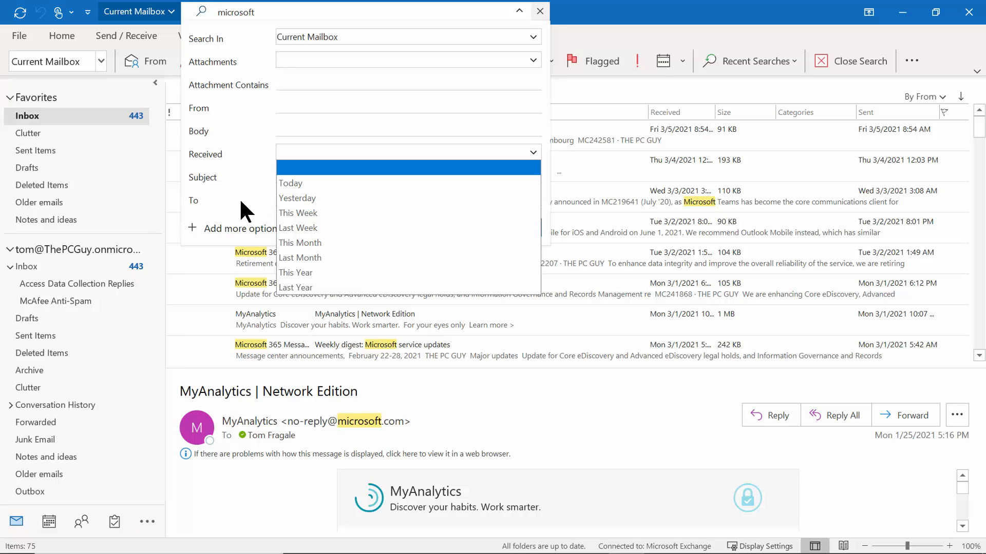
{"action": "left_click", "coordinate": [577, 32]}
{"action": "left_click", "coordinate": [578, 32]}
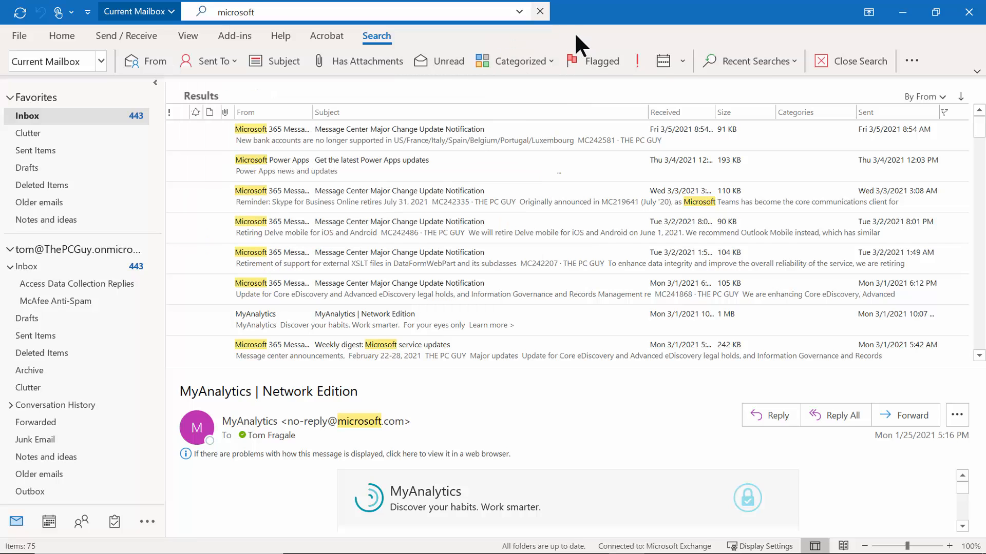
Expand the detailed 'microsoft' search criteria, keeping scope Current Mailbox and the attachment filter blank.
{"action": "left_click", "coordinate": [520, 12]}
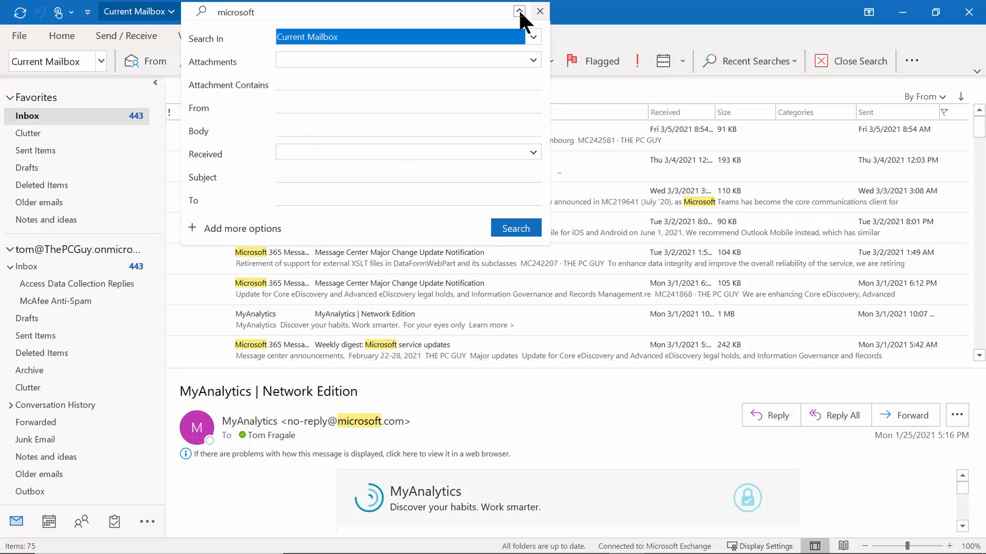
{"action": "left_click", "coordinate": [533, 38]}
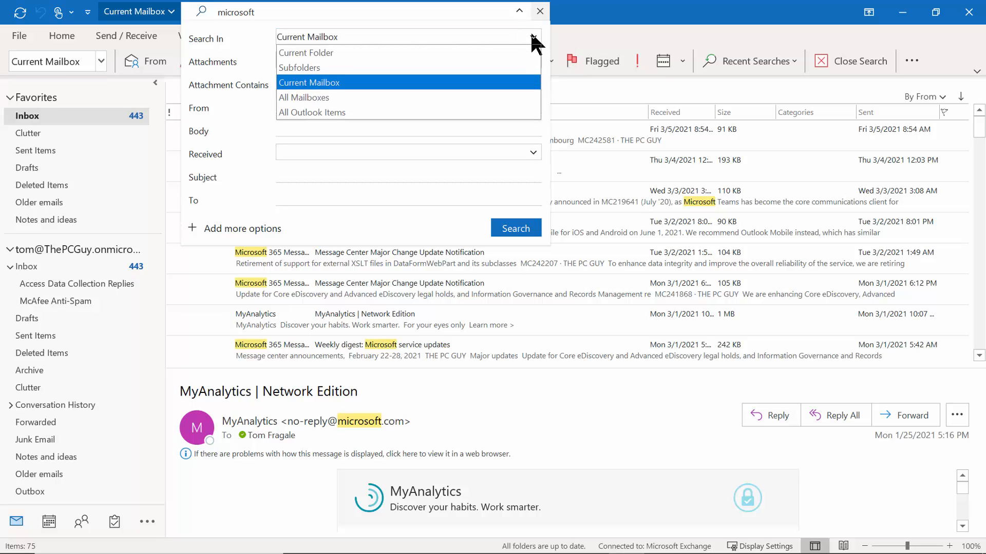
{"action": "left_click", "coordinate": [532, 36]}
{"action": "left_click", "coordinate": [533, 59]}
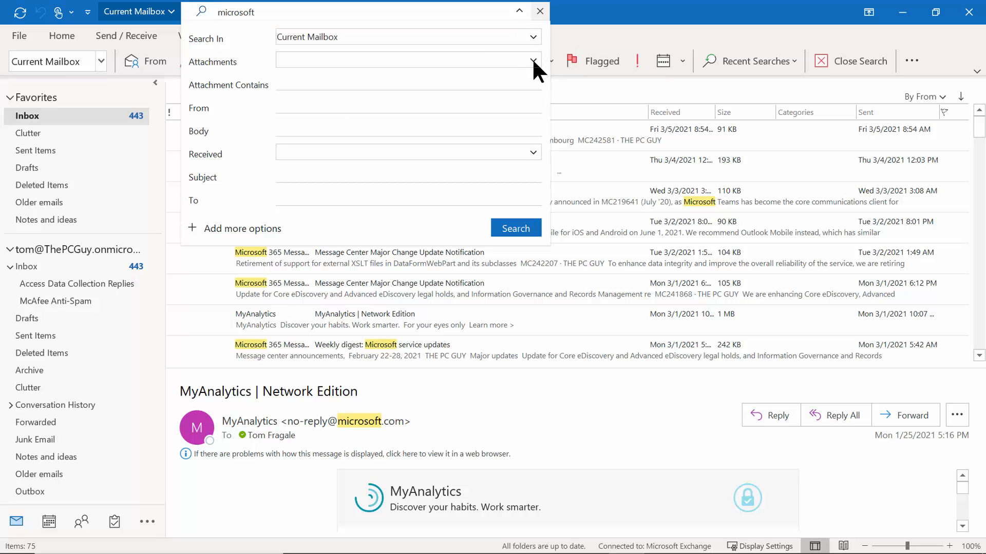
{"action": "left_click", "coordinate": [533, 61]}
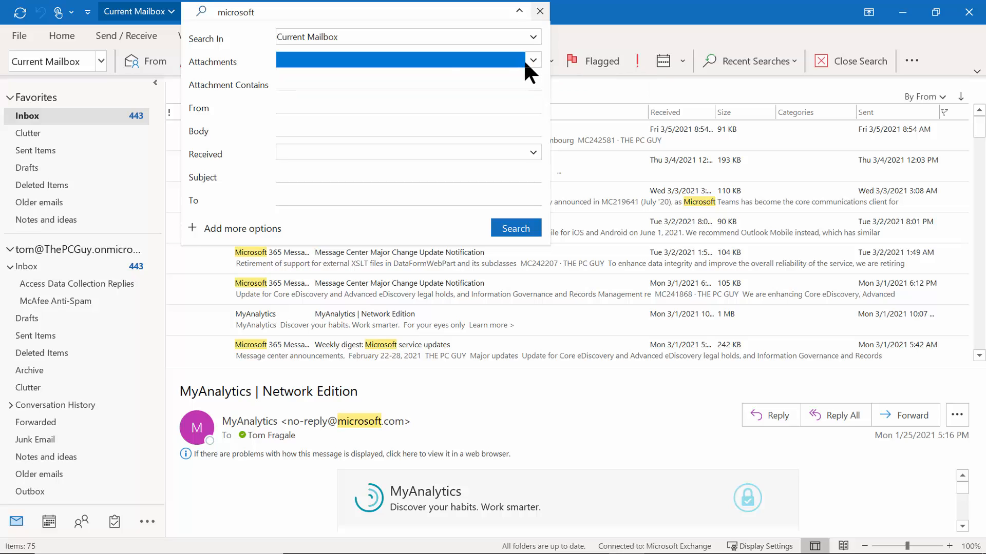
Step through the attachment contents, From, body, Received and To criteria, leaving them all blank.
{"action": "left_click", "coordinate": [360, 89]}
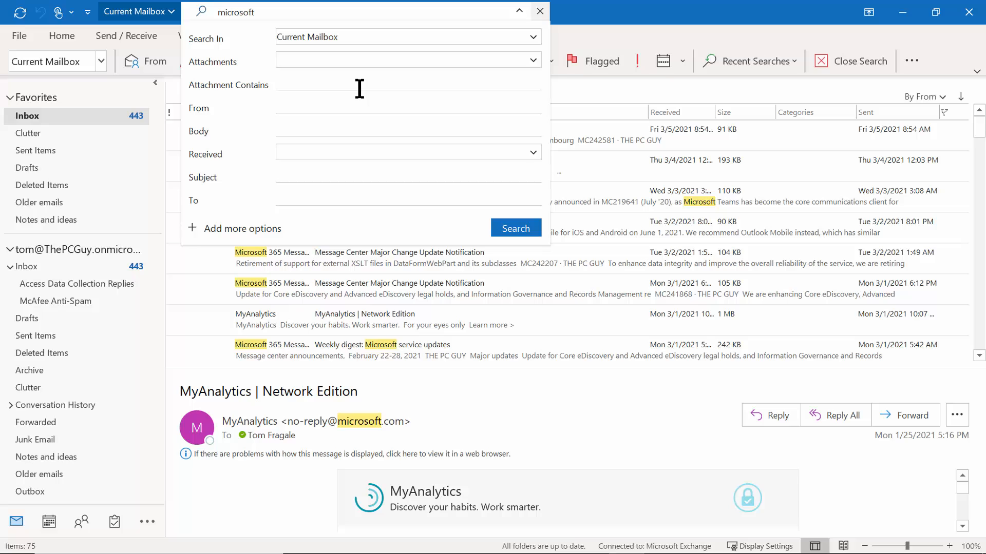
{"action": "left_click", "coordinate": [352, 105]}
{"action": "left_click", "coordinate": [349, 128]}
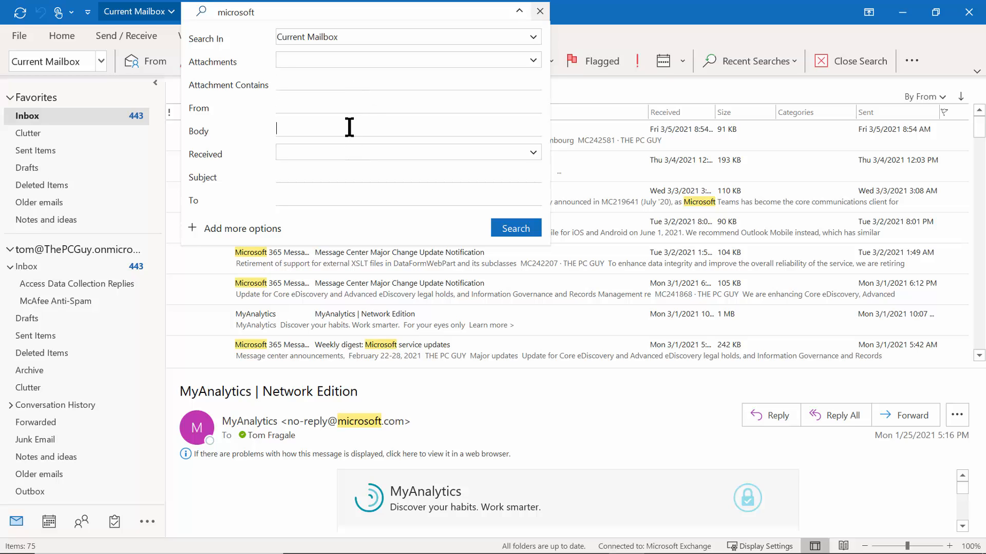
{"action": "left_click", "coordinate": [532, 154]}
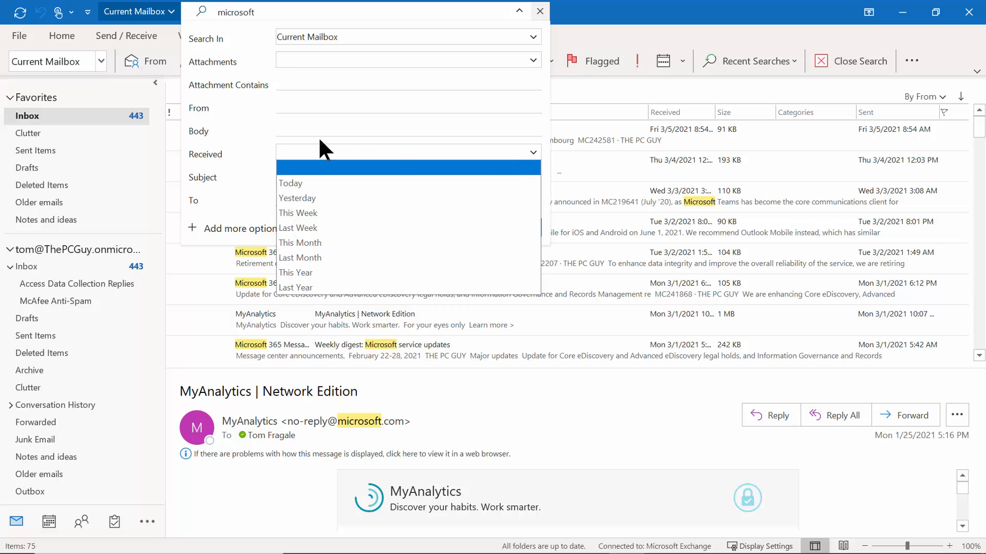
{"action": "left_click", "coordinate": [259, 156]}
{"action": "left_click", "coordinate": [316, 177]}
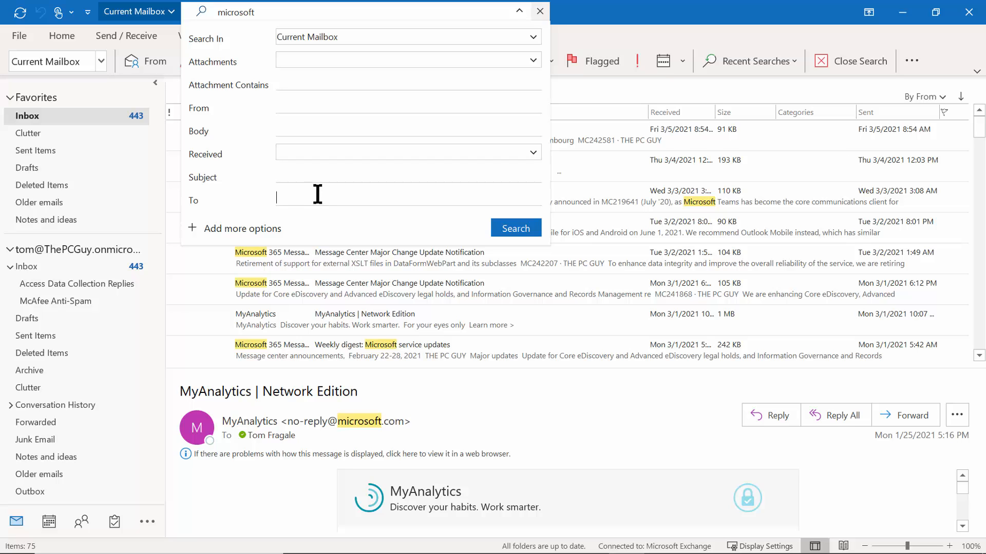
Open the Advanced Search Options list of extra search fields and scroll through it.
{"action": "left_click", "coordinate": [193, 228]}
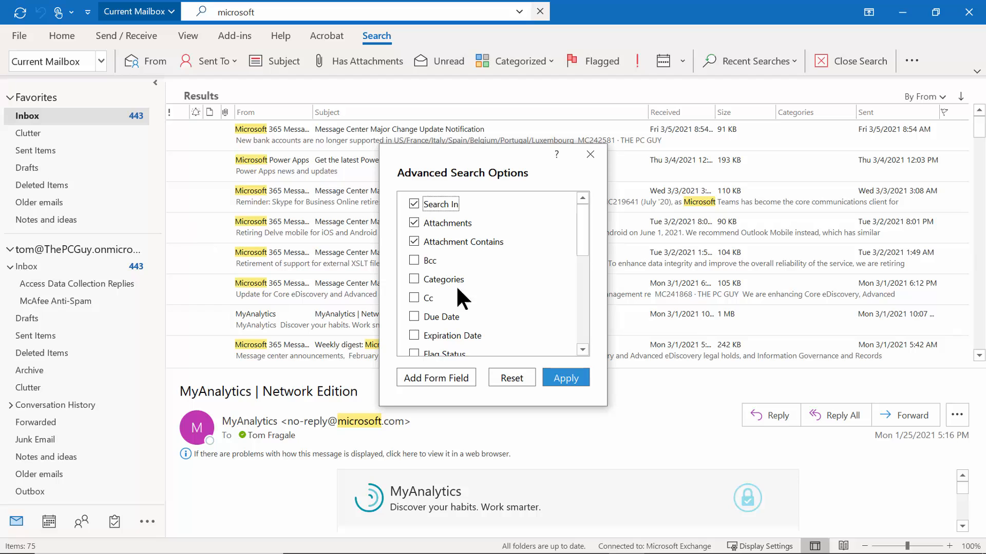
{"action": "left_click_drag", "start_coordinate": [583, 240], "coordinate": [588, 214]}
Close the extra fields list, clear the 'microsoft' search, and scroll the Inbox to the top.
{"action": "left_click", "coordinate": [590, 153]}
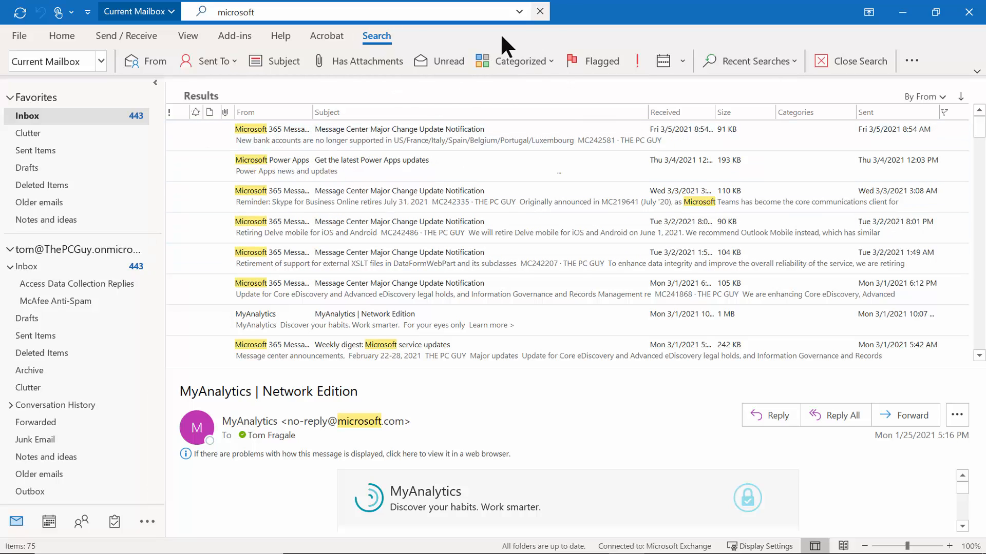
{"action": "left_click", "coordinate": [540, 12]}
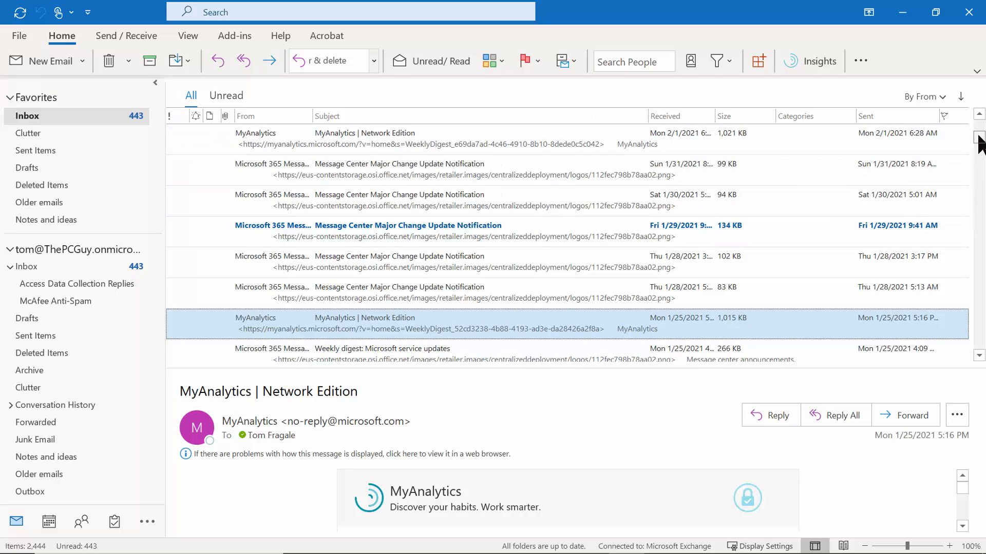
{"action": "left_click_drag", "start_coordinate": [979, 138], "coordinate": [893, 99]}
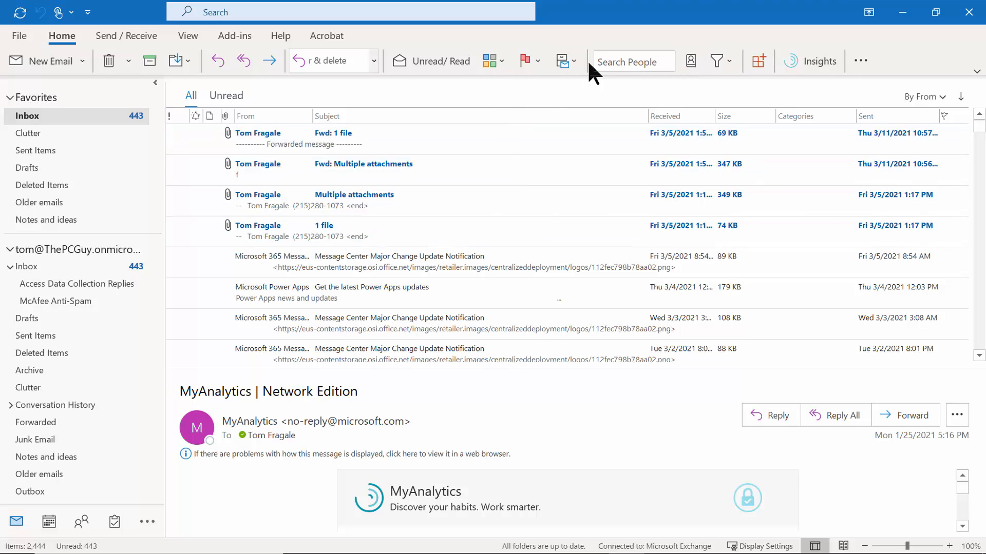
Open the filter settings in the Inbox view's Advanced View Settings.
{"action": "left_click", "coordinate": [188, 37]}
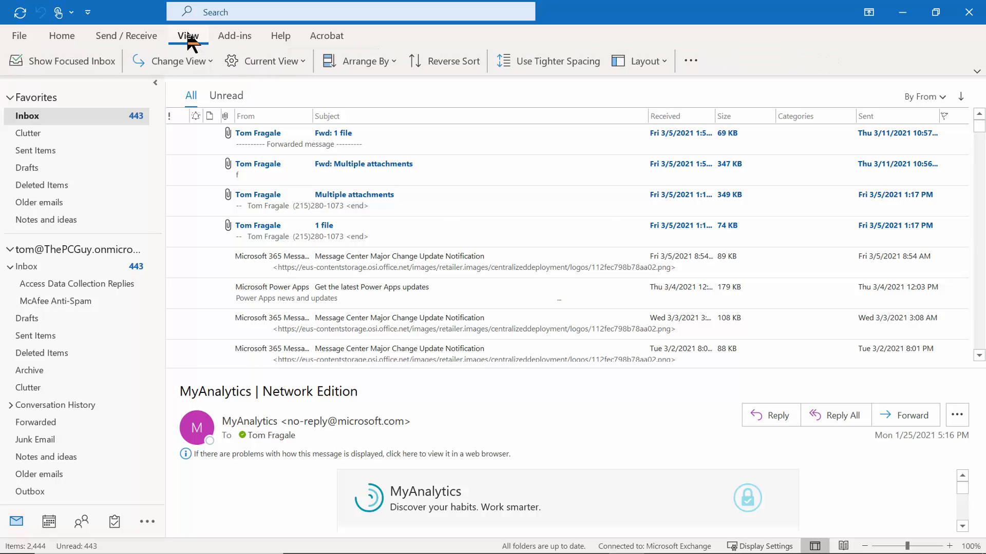
{"action": "left_click", "coordinate": [296, 63]}
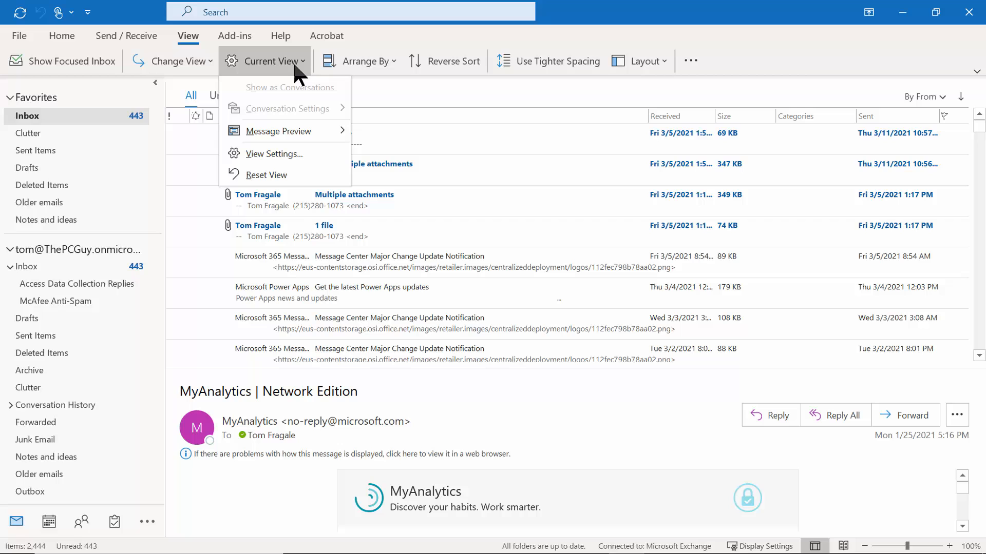
{"action": "left_click", "coordinate": [295, 154]}
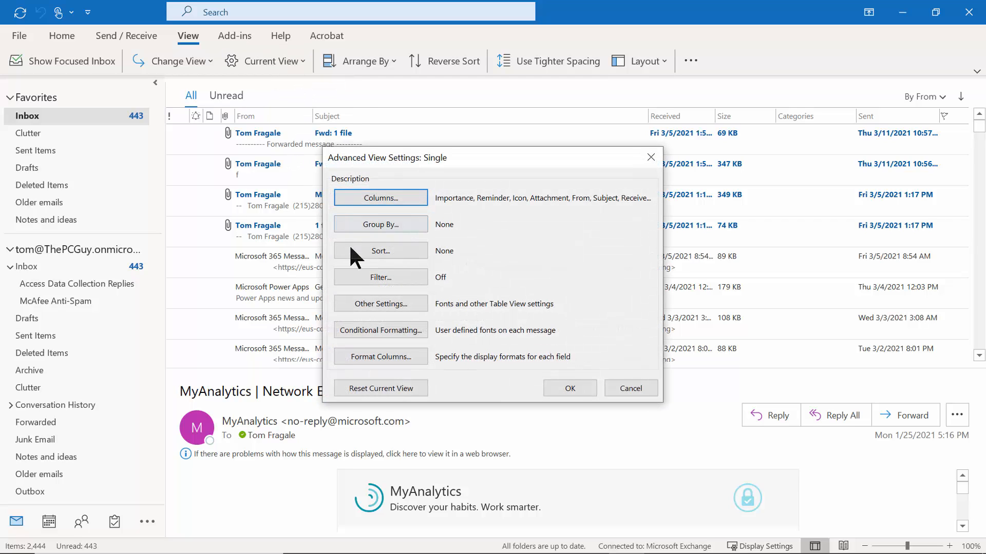
{"action": "left_click", "coordinate": [358, 278]}
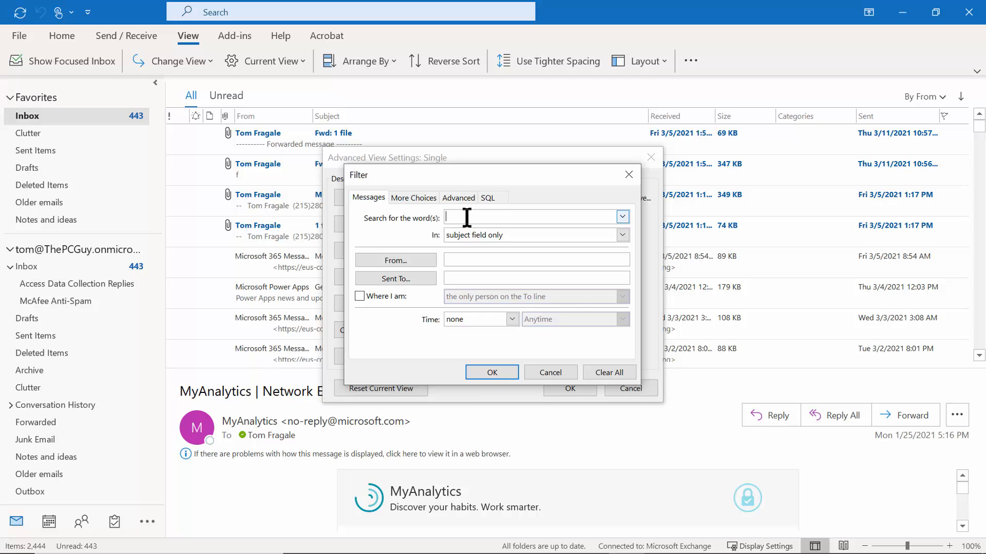
Keep word search on subject only and set Time to received in the last 7 days.
{"action": "left_click", "coordinate": [622, 236]}
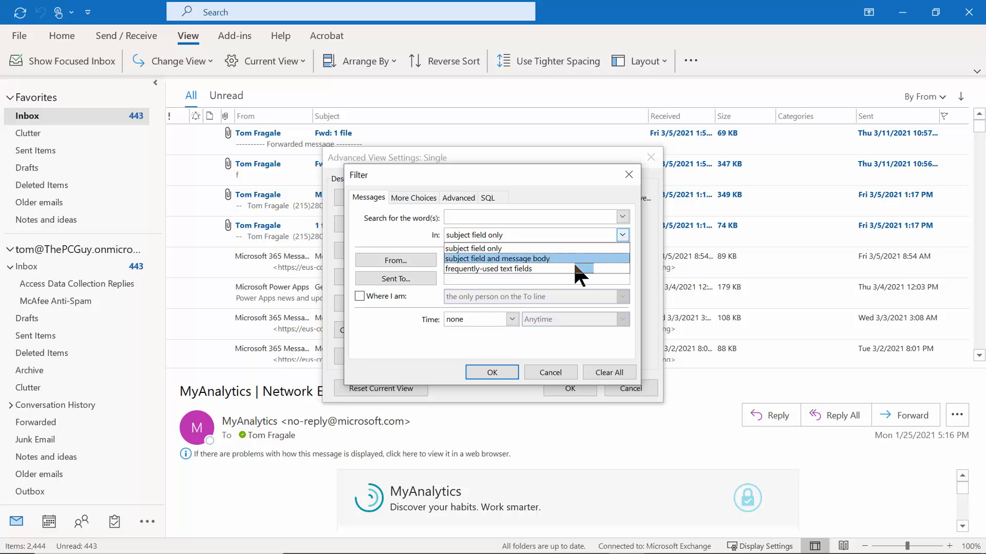
{"action": "left_click", "coordinate": [387, 226]}
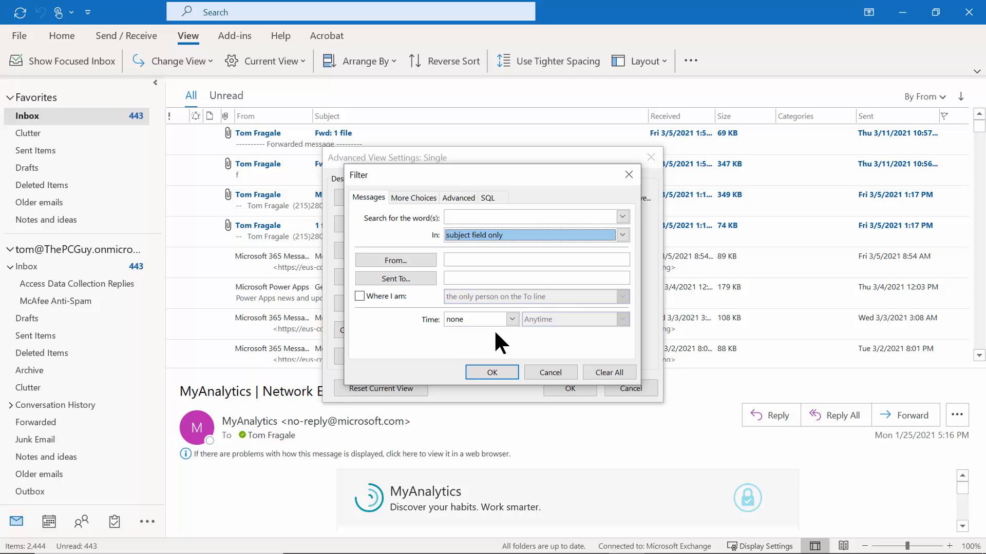
{"action": "left_click", "coordinate": [513, 318]}
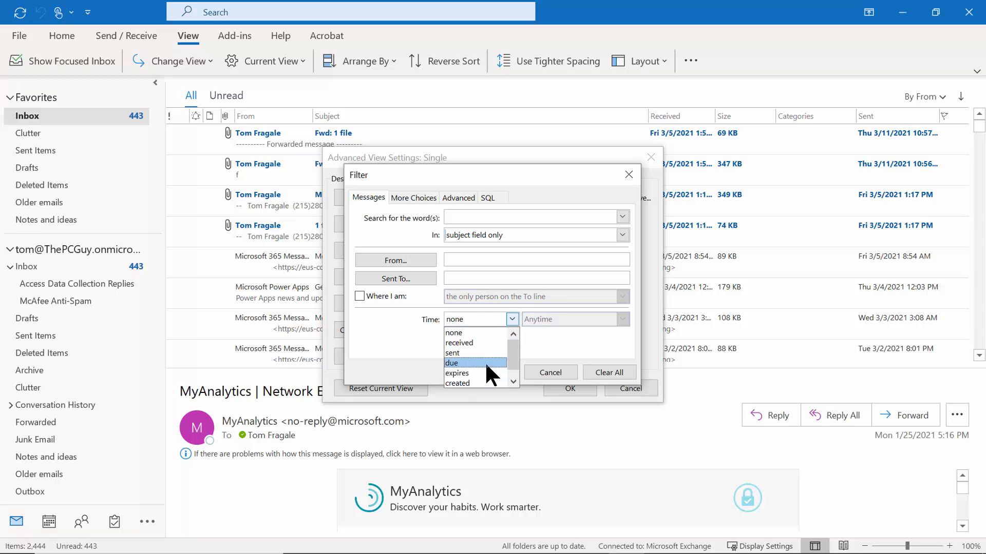
{"action": "left_click", "coordinate": [475, 342]}
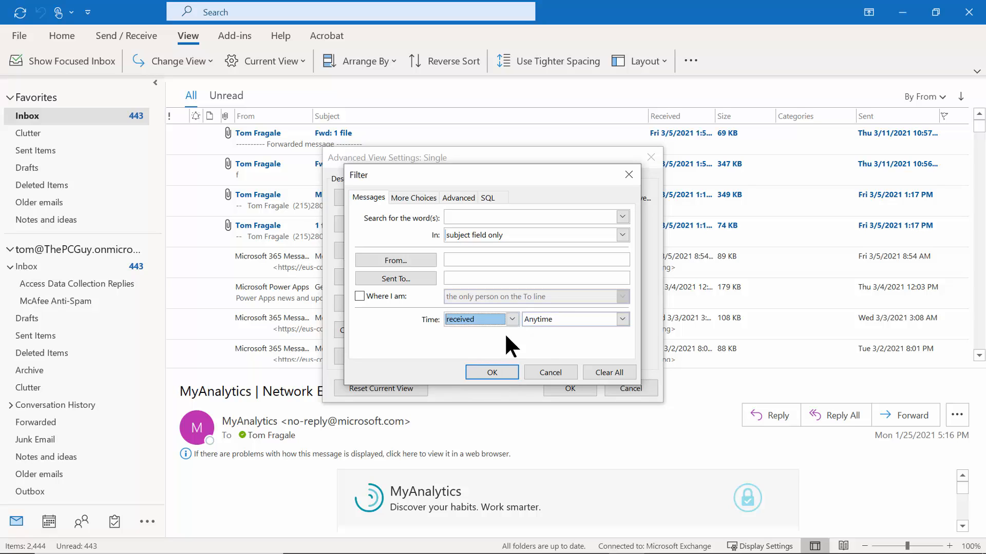
{"action": "left_click", "coordinate": [623, 319]}
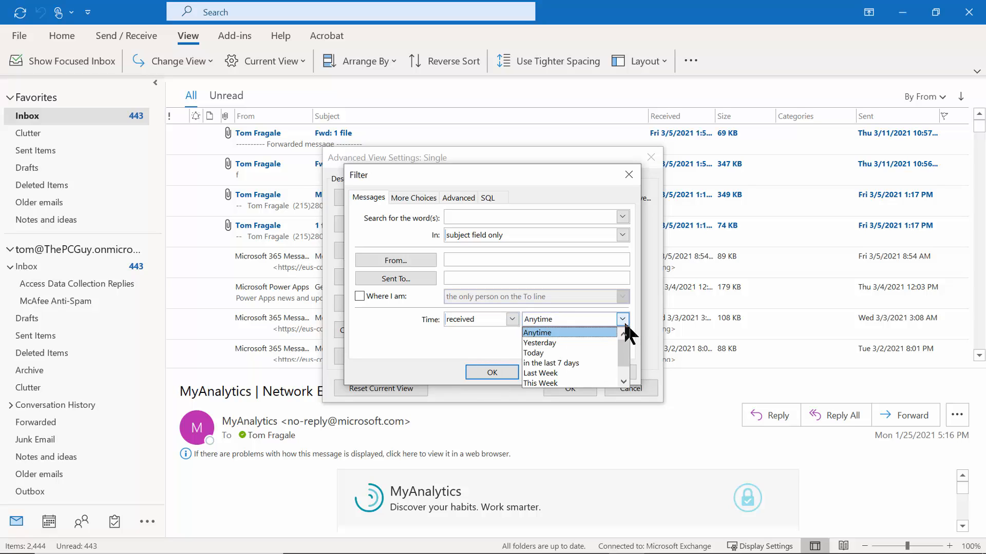
{"action": "mouse_move", "coordinate": [621, 344]}
{"action": "left_mouse_down"}
{"action": "mouse_move", "coordinate": [632, 385]}
{"action": "mouse_move", "coordinate": [630, 341]}
{"action": "left_mouse_up"}
{"action": "left_click", "coordinate": [555, 363]}
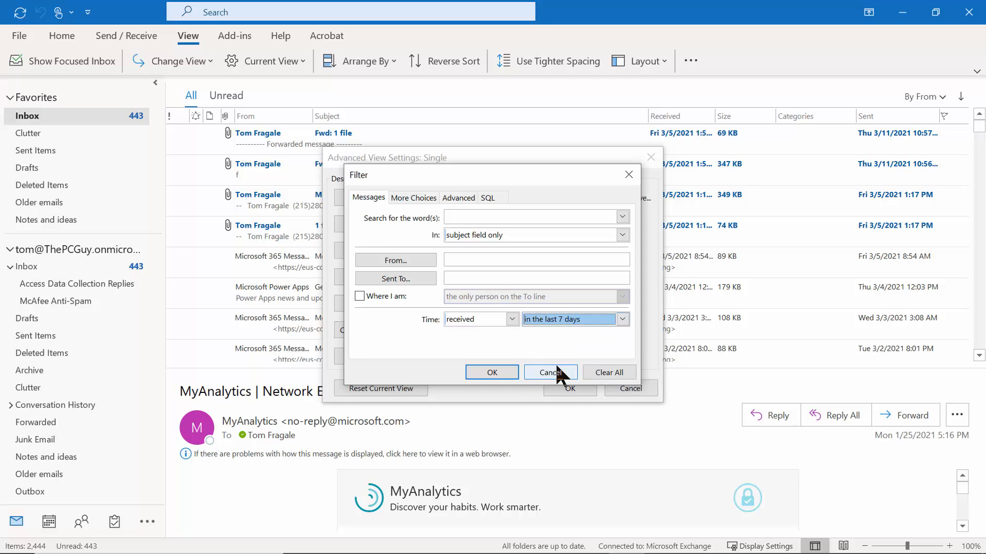
{"action": "left_click", "coordinate": [490, 372]}
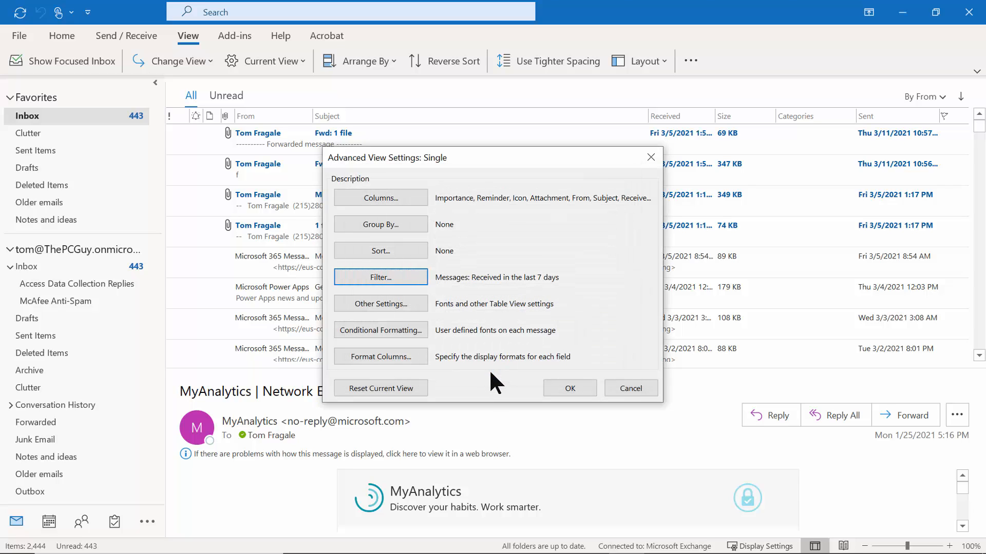
Apply the 7-day view filter, then open a blank mailbox search and toggle its advanced options.
{"action": "left_click", "coordinate": [560, 388]}
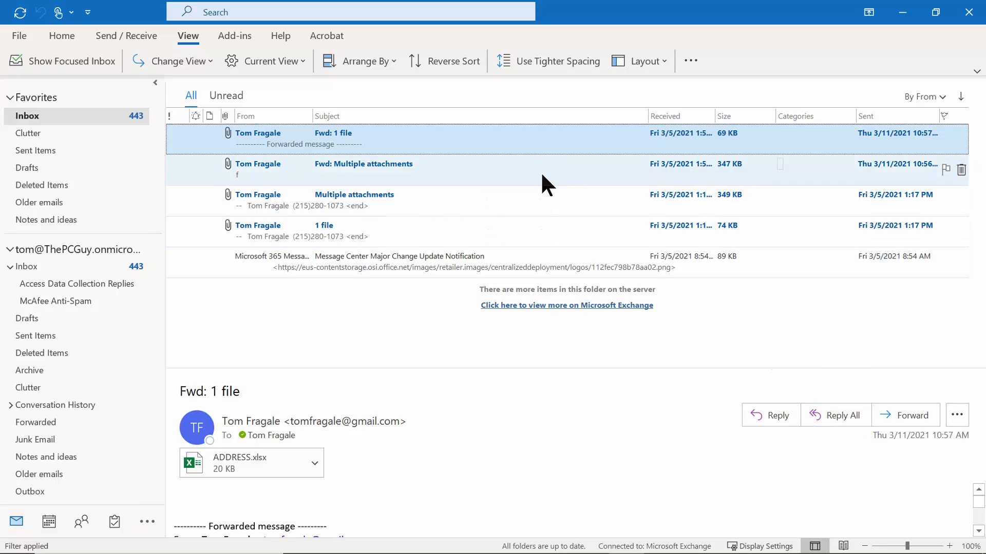
{"action": "left_click", "coordinate": [272, 13]}
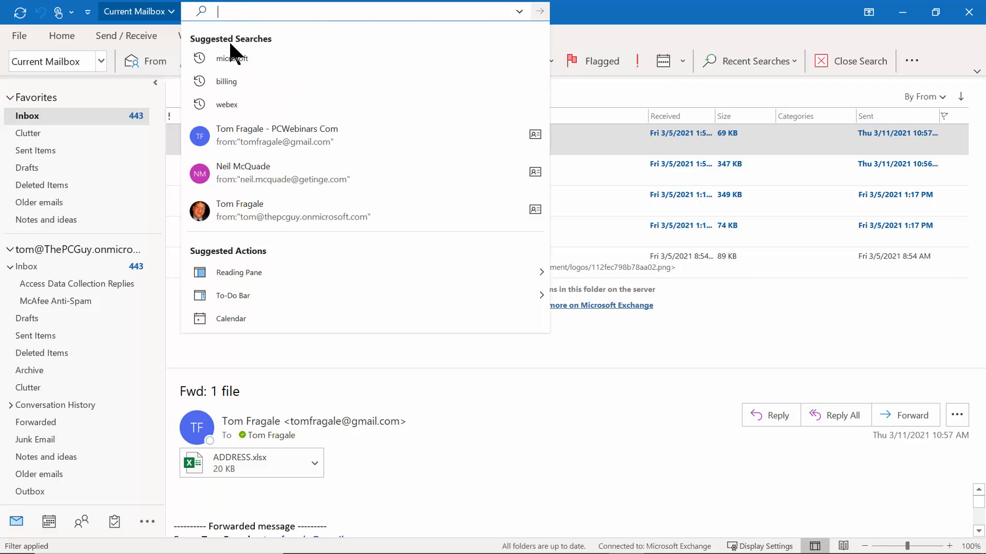
{"action": "left_click", "coordinate": [519, 10]}
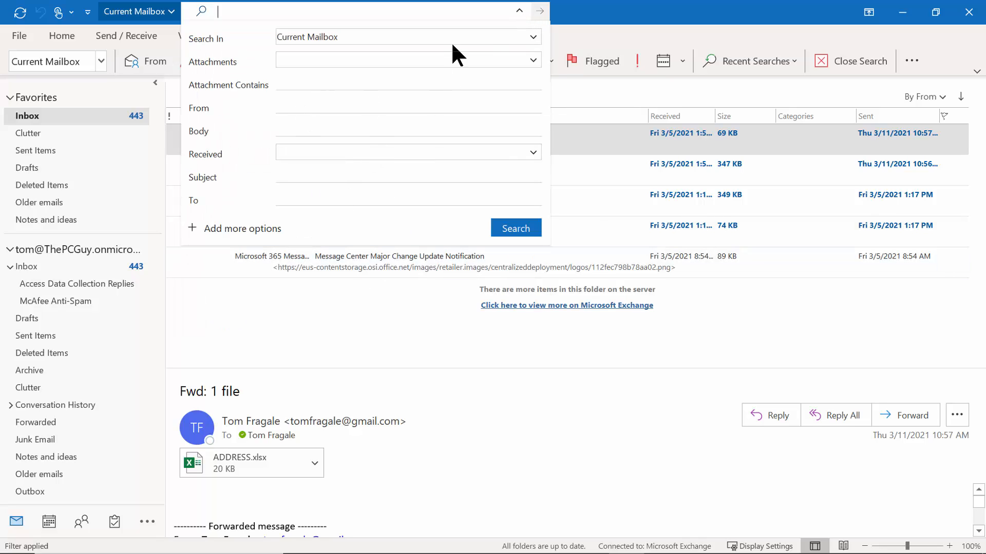
{"action": "left_click", "coordinate": [626, 33]}
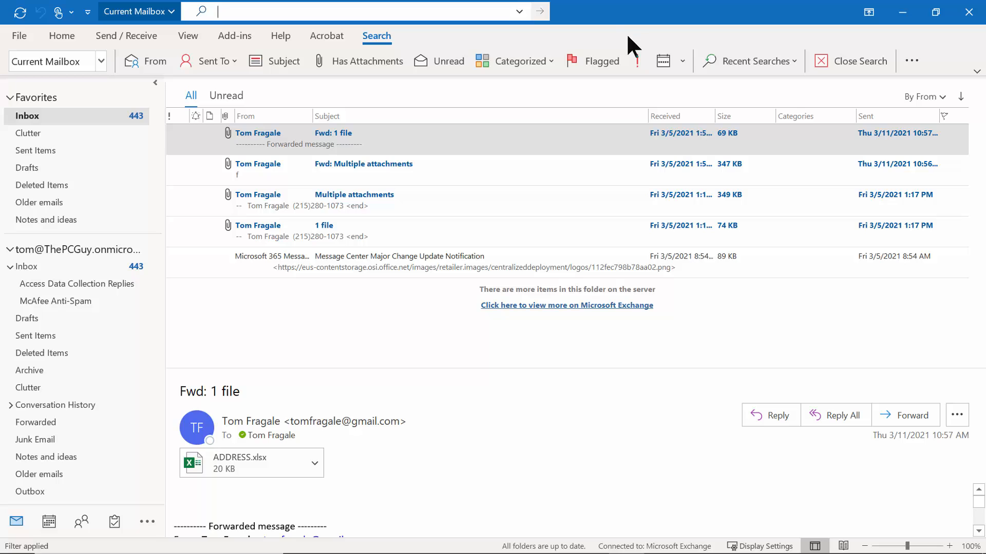
Reopen the view's filter settings and clear the existing last-7-days date filter.
{"action": "left_click", "coordinate": [187, 36]}
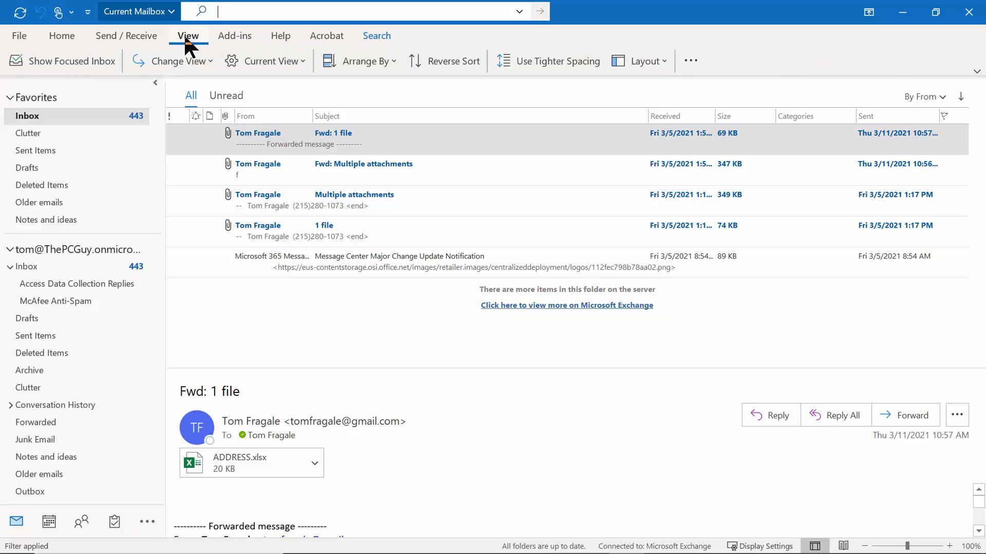
{"action": "left_click", "coordinate": [288, 75]}
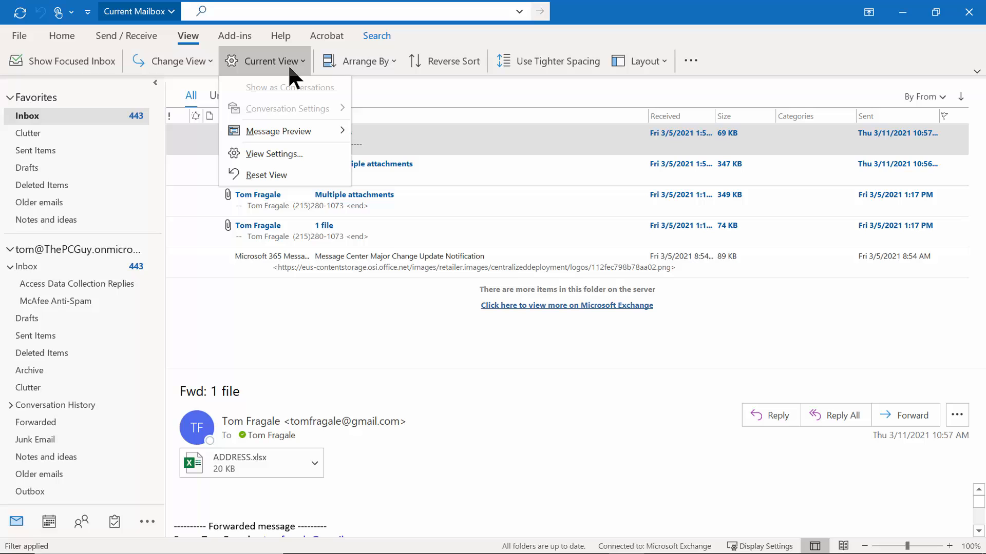
{"action": "left_click", "coordinate": [291, 153]}
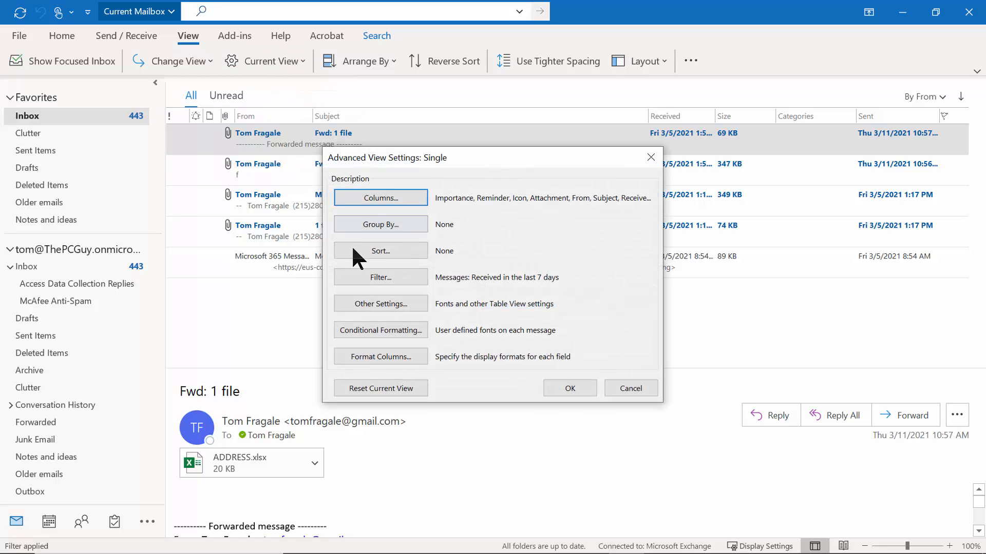
{"action": "left_click", "coordinate": [373, 279]}
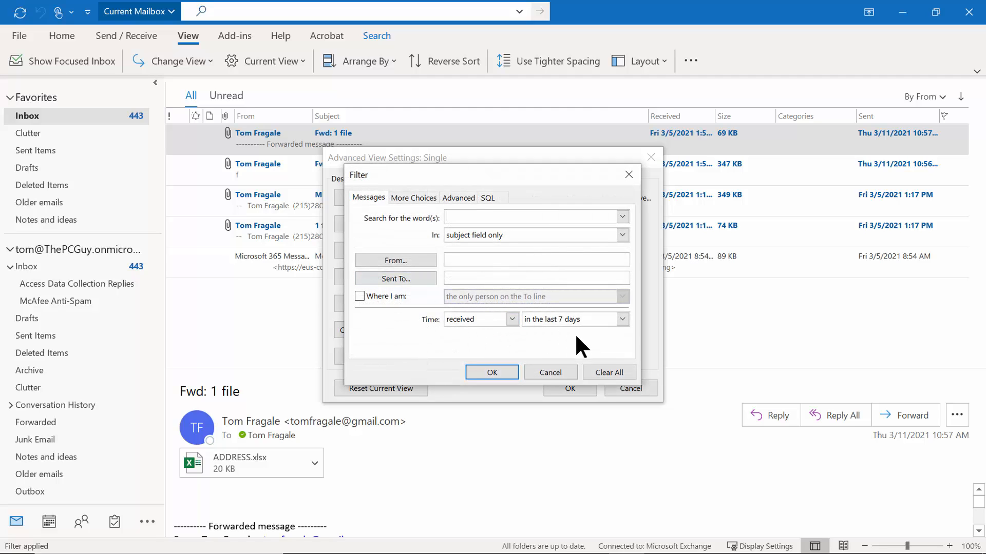
{"action": "left_click", "coordinate": [615, 371]}
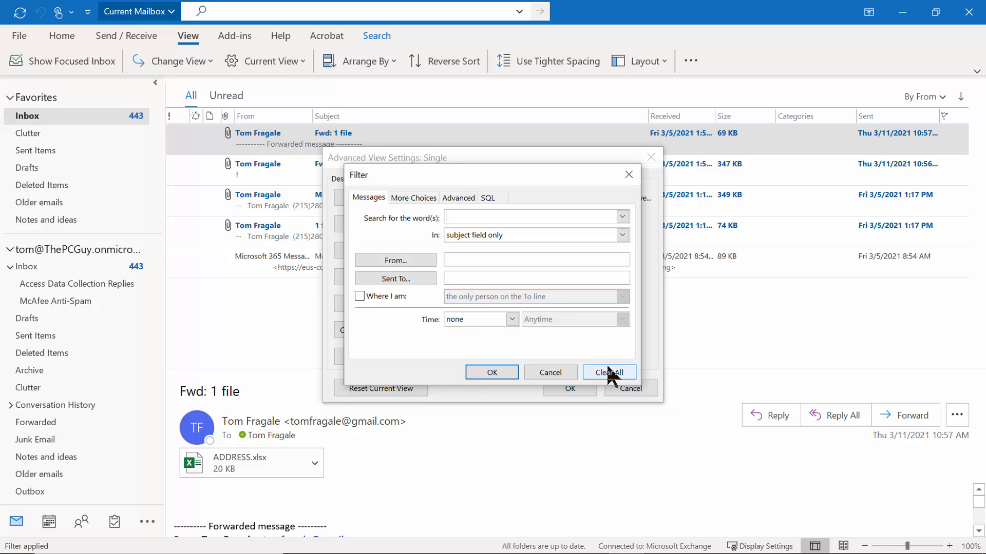
Under More Choices, filter for messages with size greater than 100 KB and apply it.
{"action": "left_click", "coordinate": [452, 216]}
{"action": "left_click", "coordinate": [411, 199]}
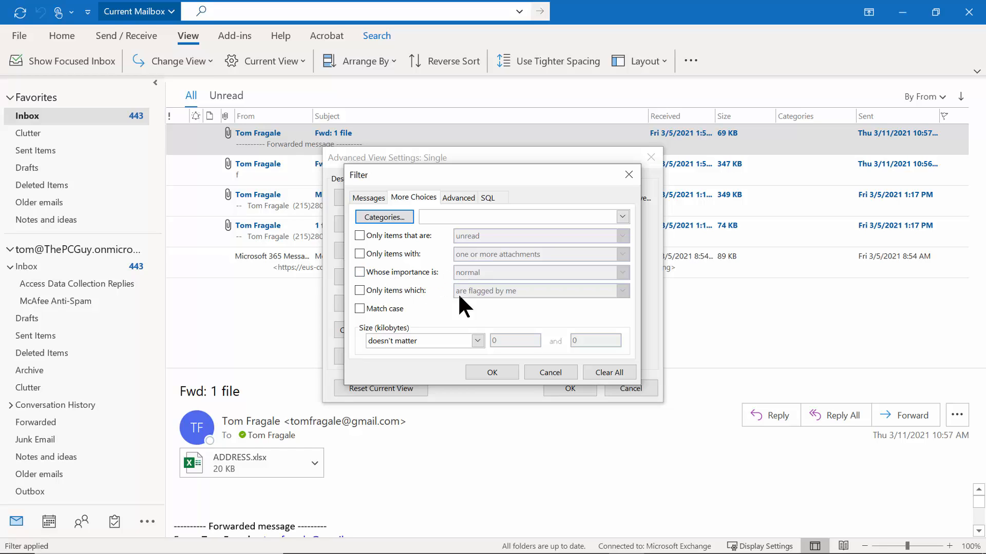
{"action": "left_click", "coordinate": [396, 288]}
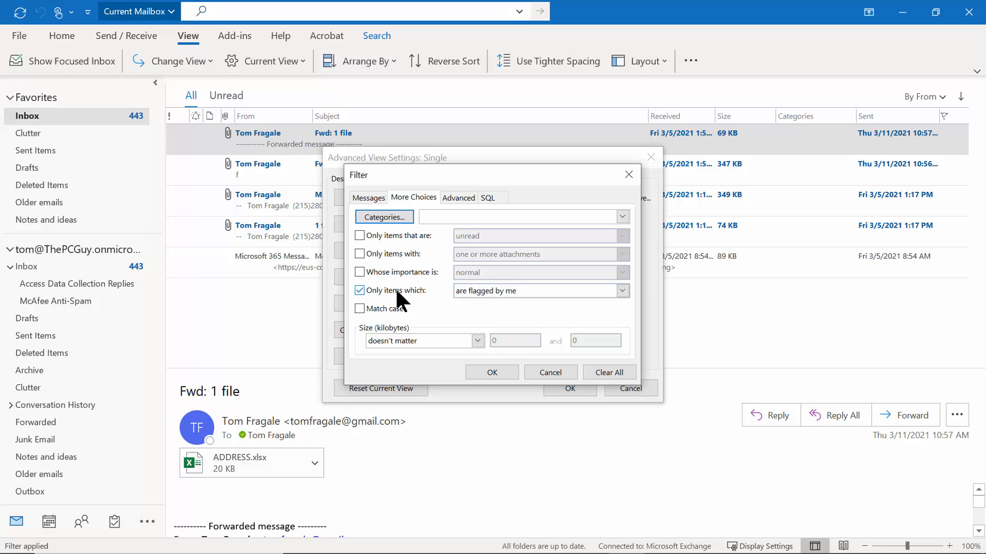
{"action": "left_click", "coordinate": [396, 288]}
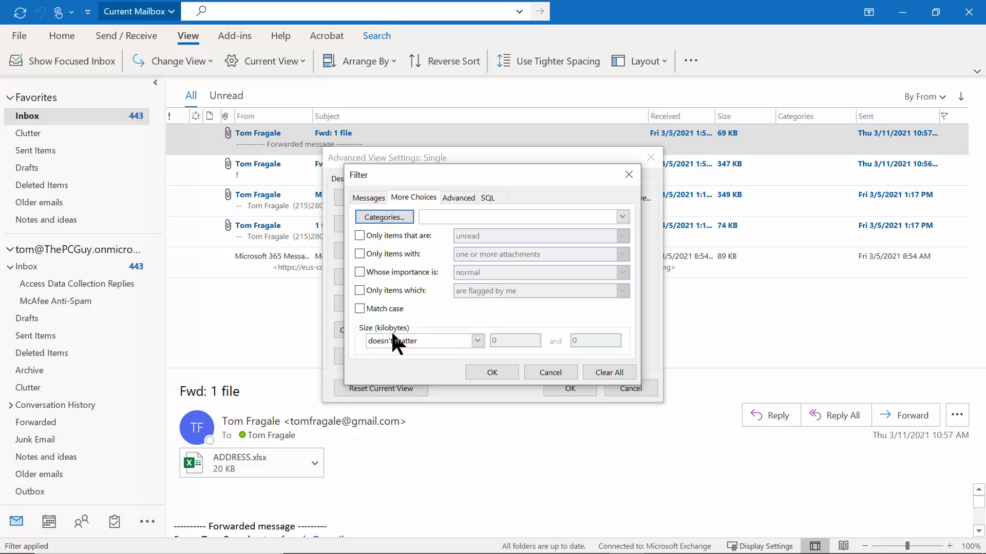
{"action": "left_click", "coordinate": [477, 341]}
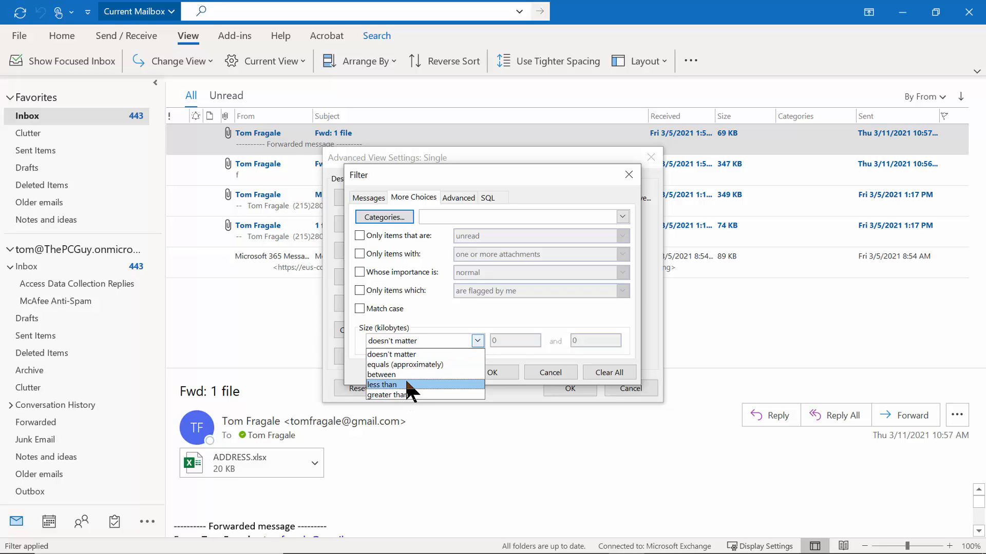
{"action": "left_click", "coordinate": [398, 391]}
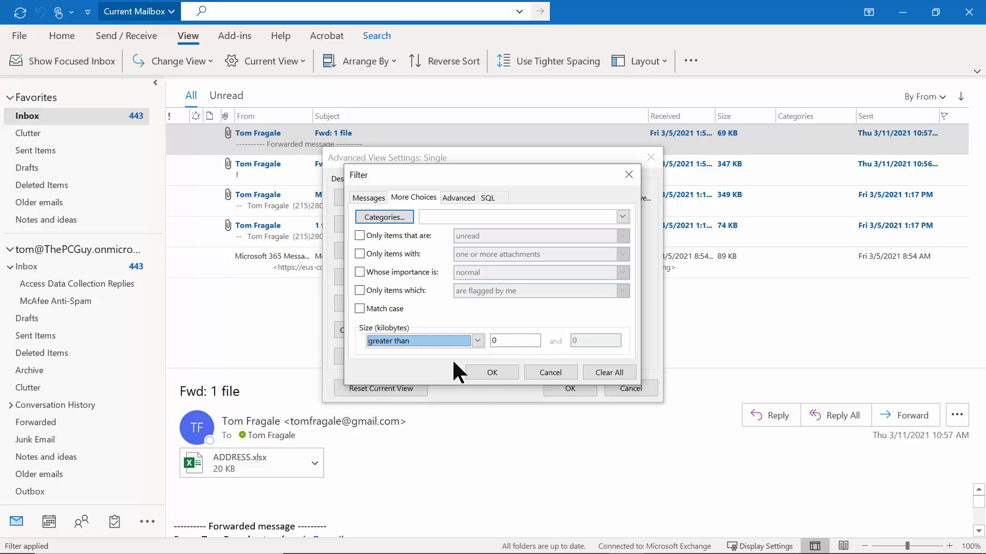
{"action": "key", "text": "Tab"}
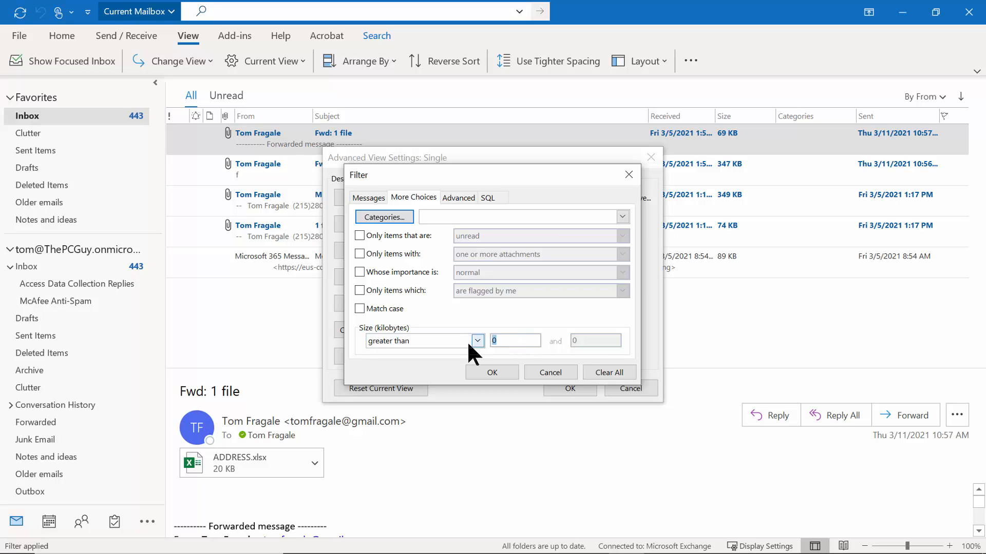
{"action": "type", "text": "100"}
{"action": "left_click", "coordinate": [486, 375]}
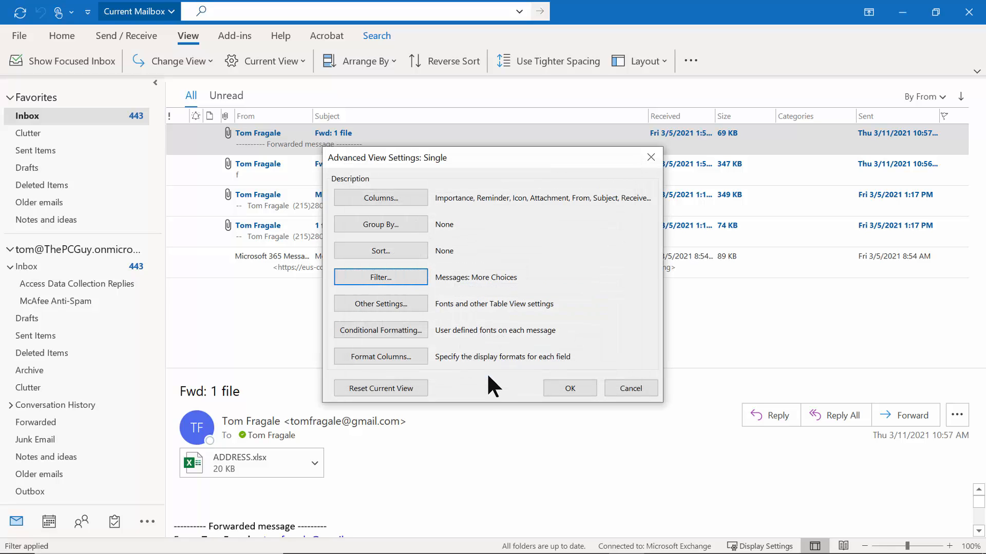
{"action": "left_click", "coordinate": [562, 386]}
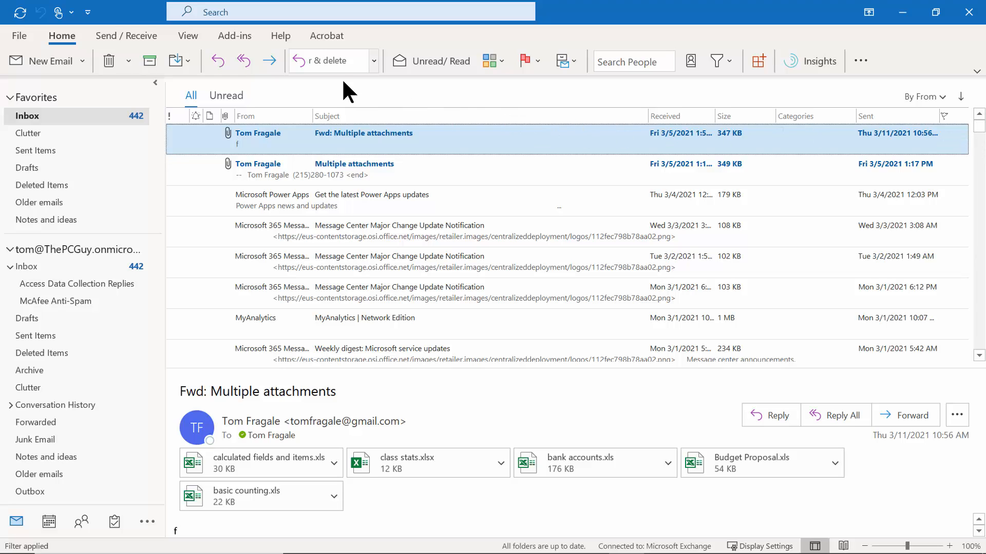
Reopen the view filter, clear the size condition under More Choices, and show the Advanced criteria.
{"action": "left_click", "coordinate": [182, 33]}
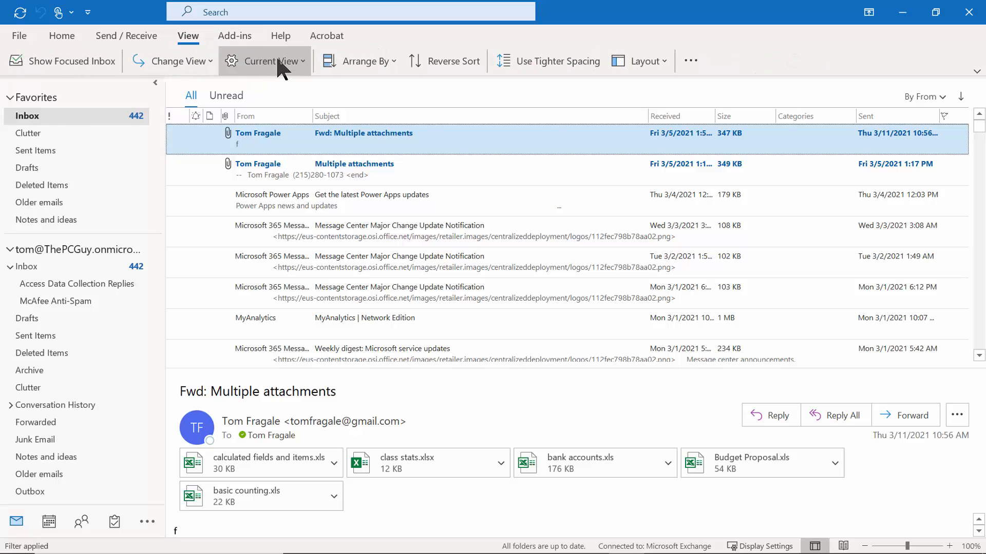
{"action": "left_click", "coordinate": [278, 59]}
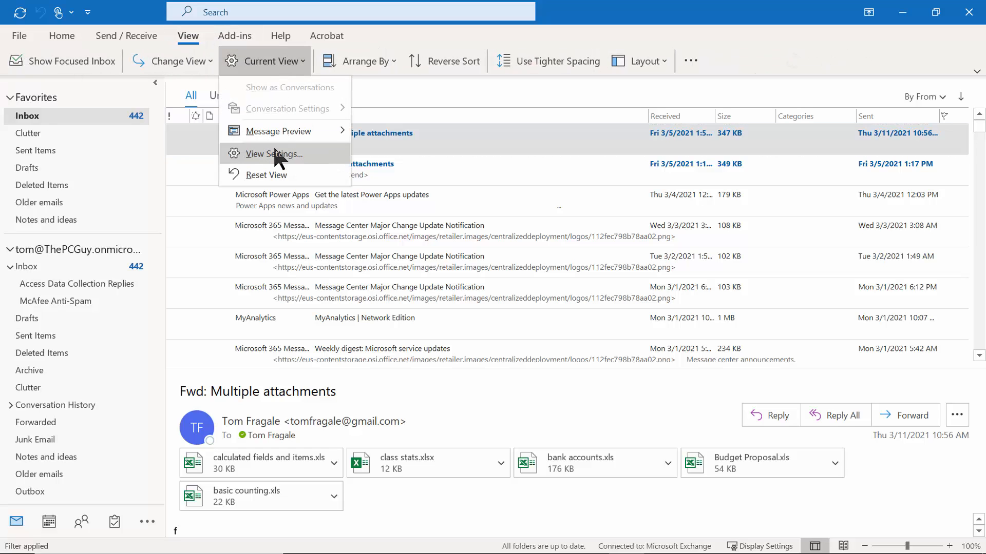
{"action": "left_click", "coordinate": [276, 155]}
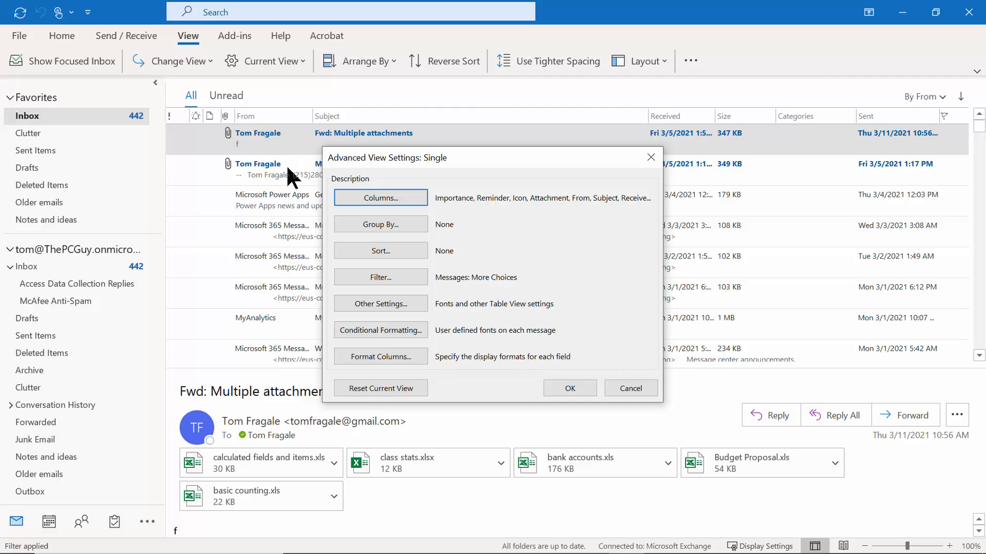
{"action": "left_click", "coordinate": [395, 279]}
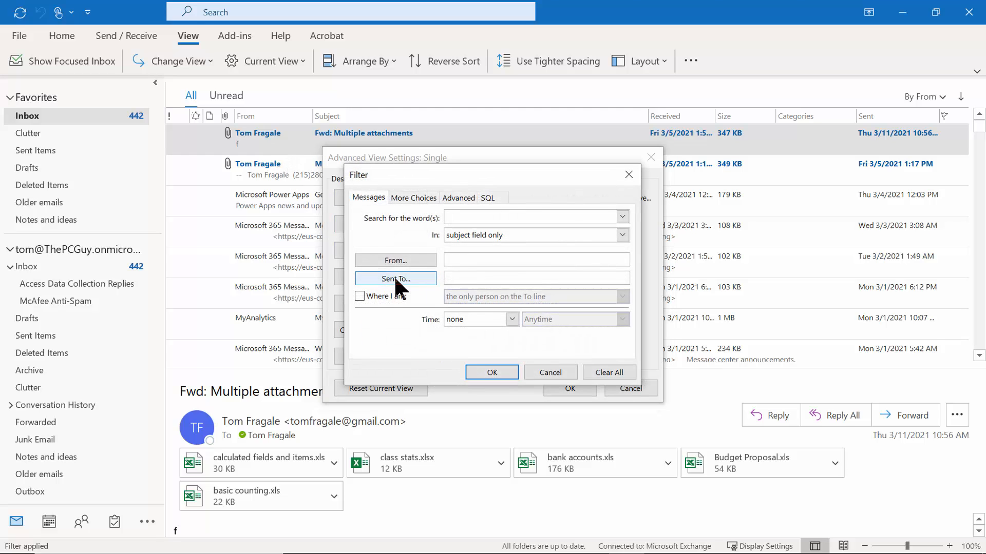
{"action": "left_click", "coordinate": [407, 199]}
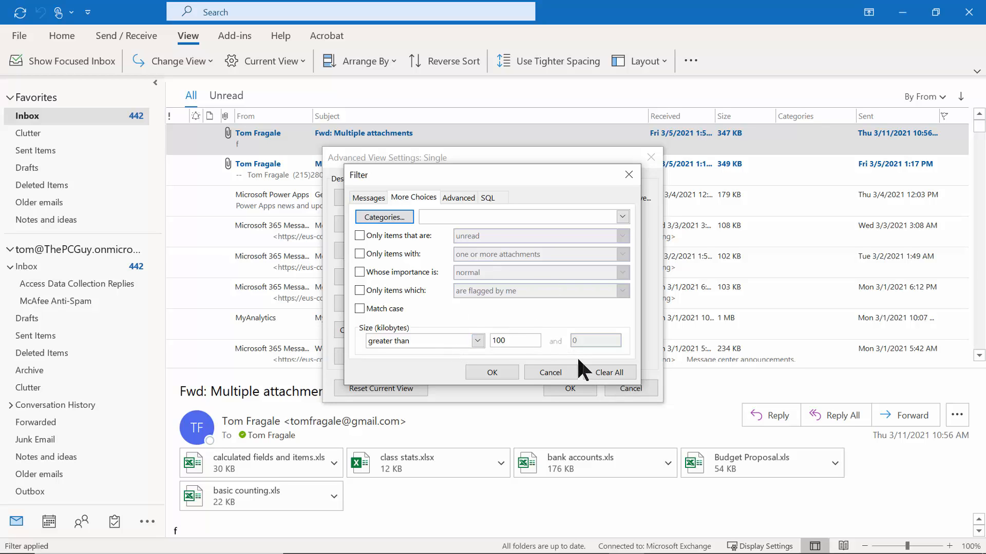
{"action": "left_click", "coordinate": [598, 375]}
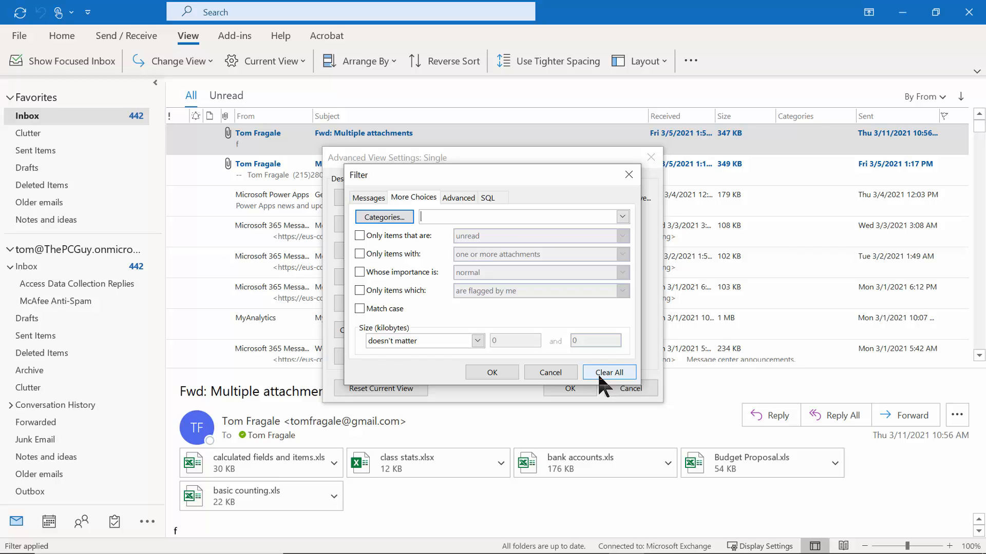
{"action": "left_click", "coordinate": [458, 199]}
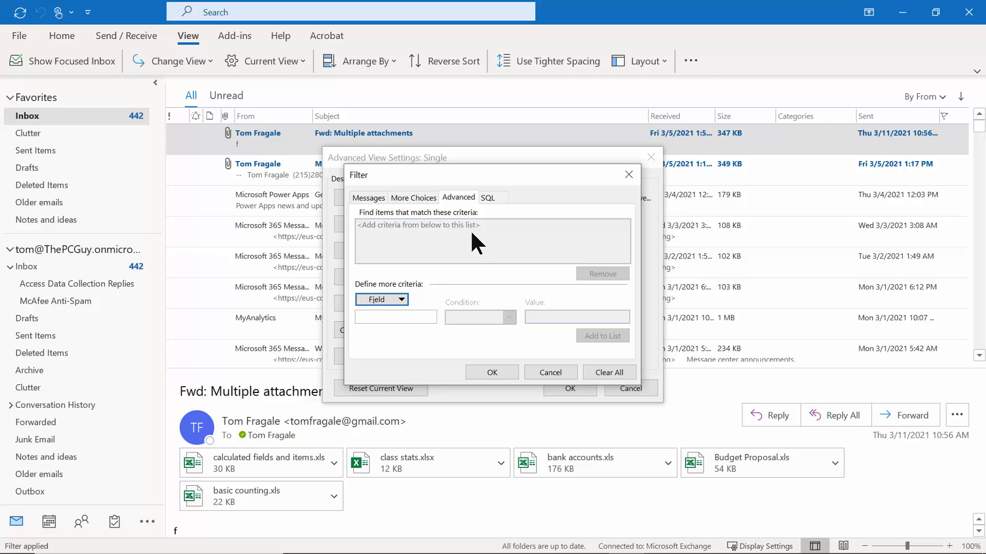
Add the advanced filter criterion From contains 'Microsoft' to the list.
{"action": "left_click", "coordinate": [403, 301]}
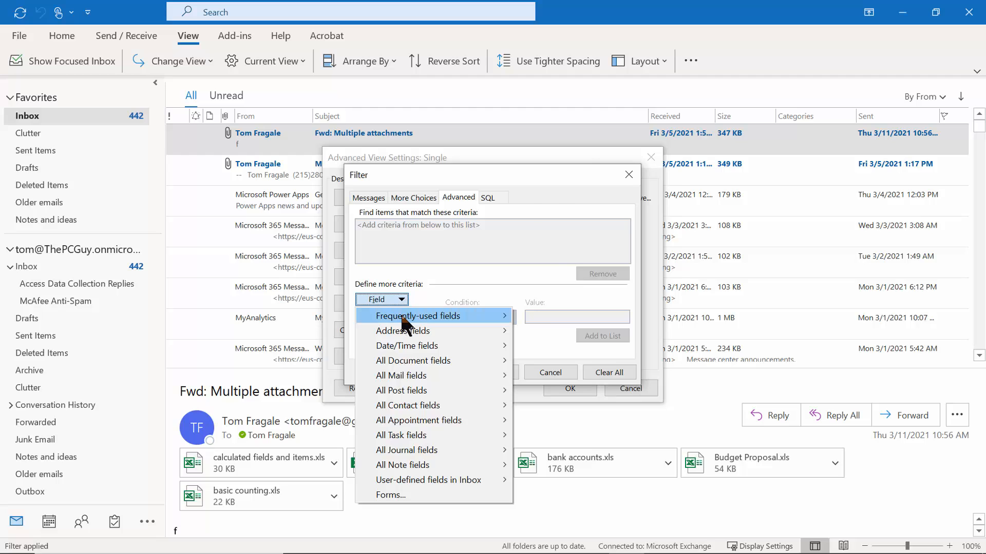
{"action": "mouse_move", "coordinate": [402, 318]}
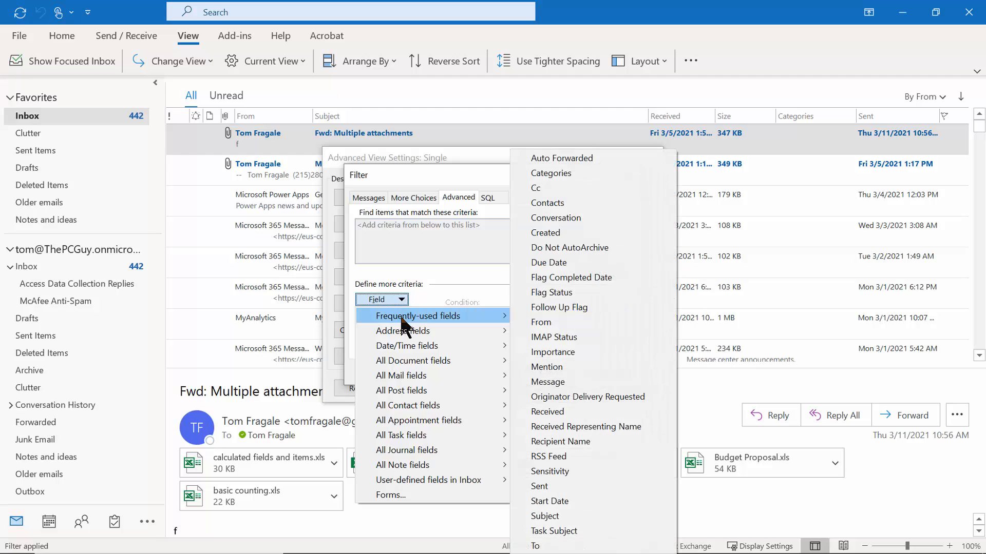
{"action": "left_click", "coordinate": [549, 322]}
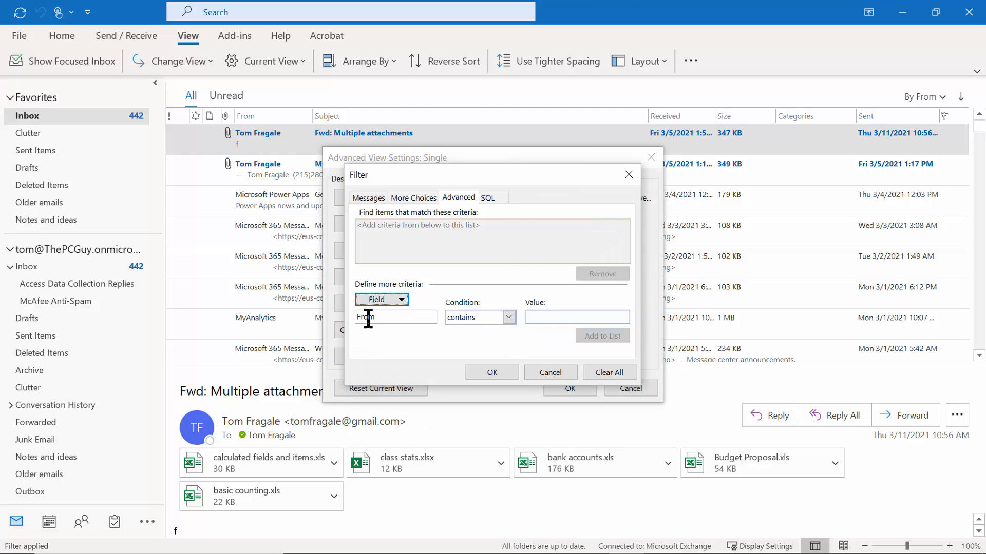
{"action": "left_click", "coordinate": [544, 317]}
{"action": "type", "text": "Micro"}
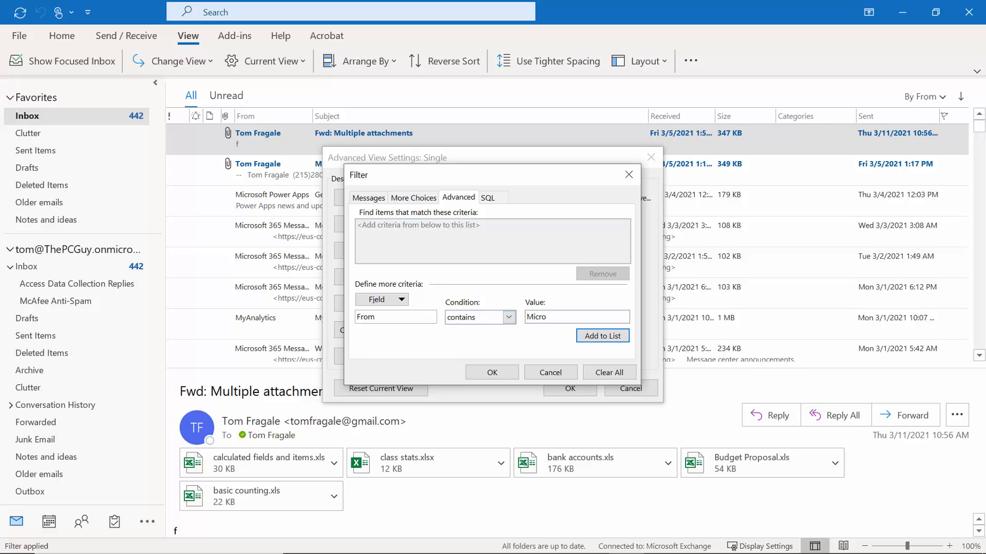
{"action": "type", "text": "soft"}
{"action": "left_click", "coordinate": [589, 337]}
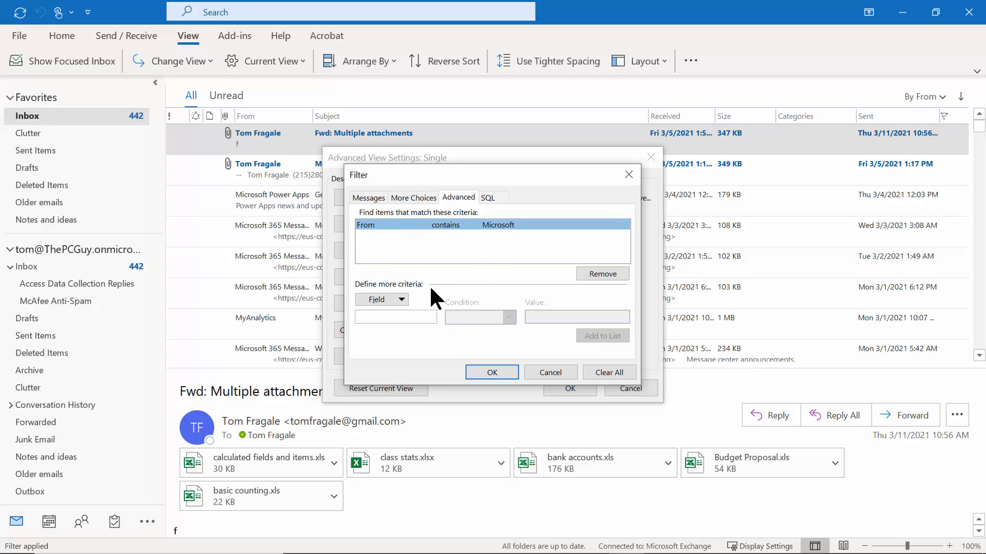
Add the advanced filter criterion Subject contains 'billing' to the list.
{"action": "left_click", "coordinate": [401, 301]}
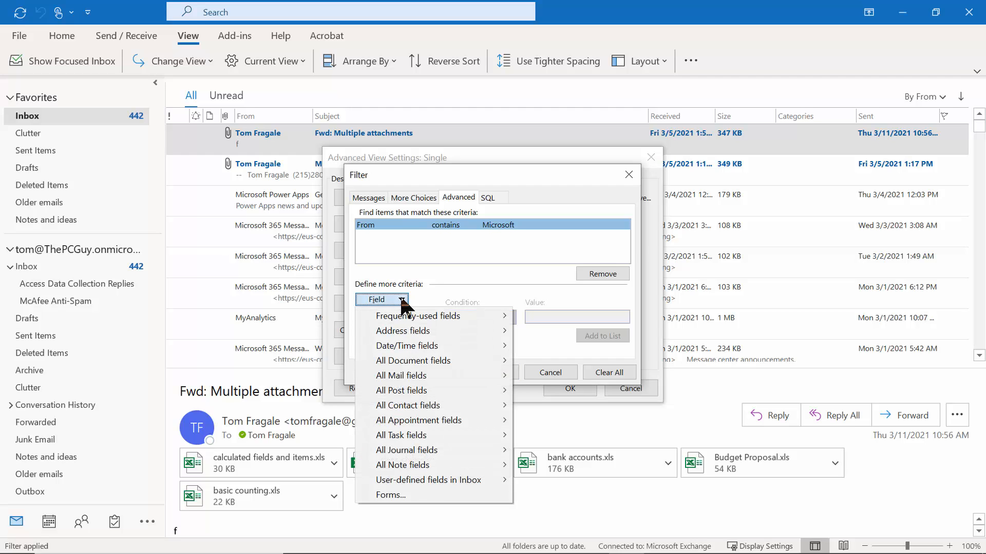
{"action": "mouse_move", "coordinate": [407, 321]}
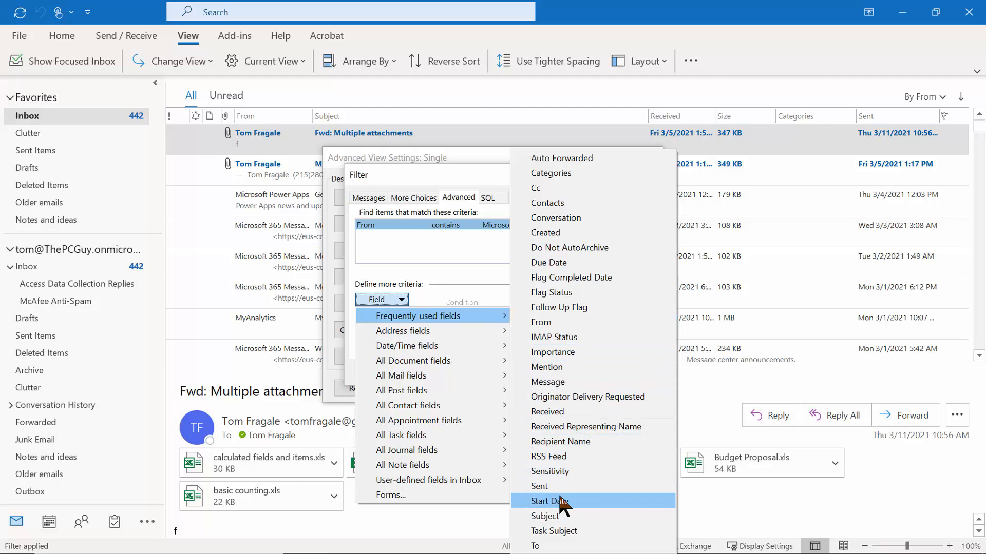
{"action": "left_click", "coordinate": [558, 516]}
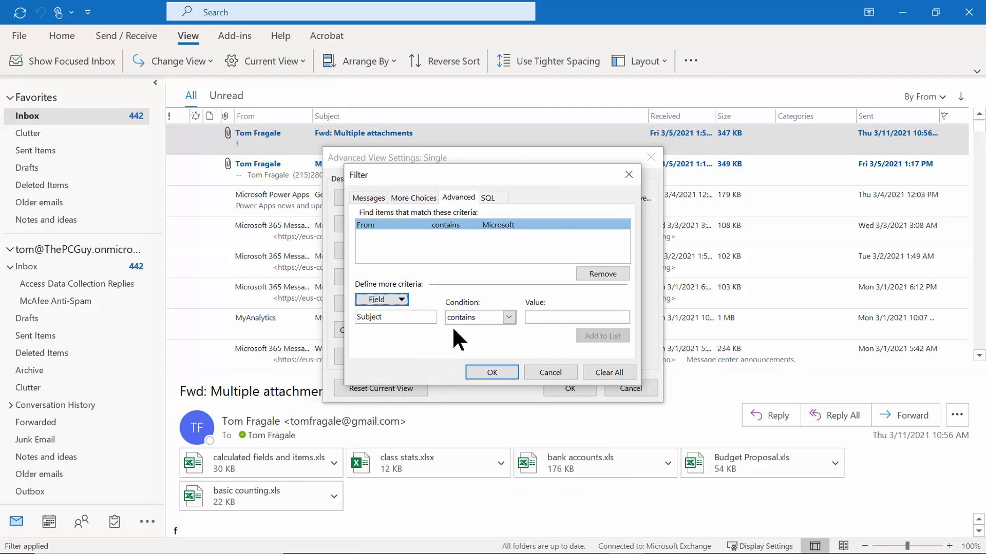
{"action": "left_click", "coordinate": [554, 319]}
{"action": "type", "text": "billing"}
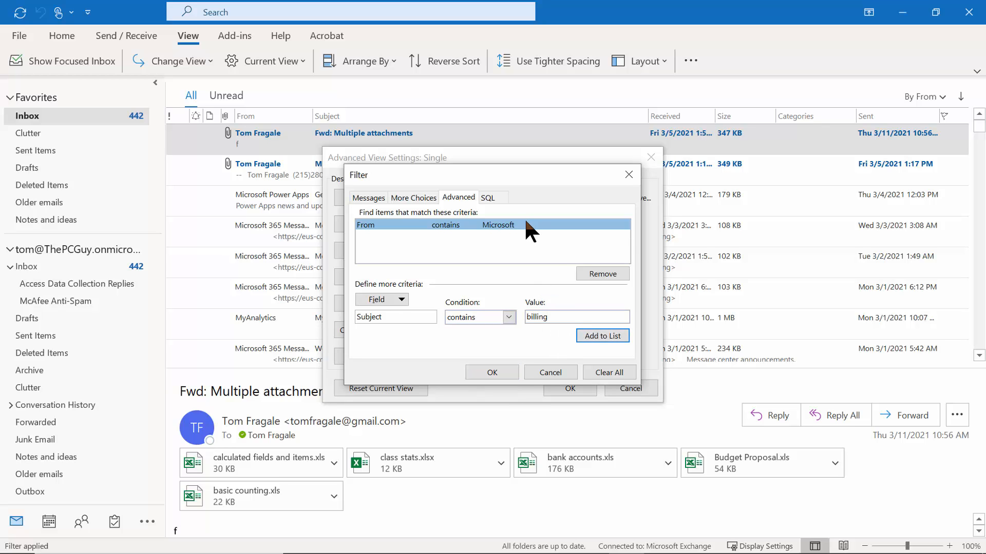
{"action": "left_click", "coordinate": [602, 335]}
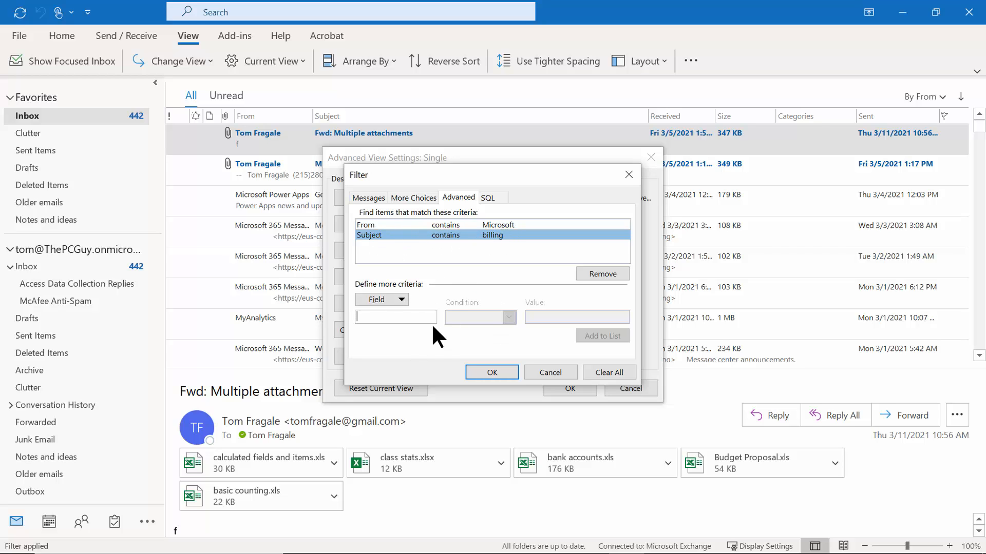
Confirm the Filter and Advanced View Settings dialogs to apply the criteria to the Inbox.
{"action": "left_click", "coordinate": [410, 198]}
{"action": "left_click", "coordinate": [368, 198]}
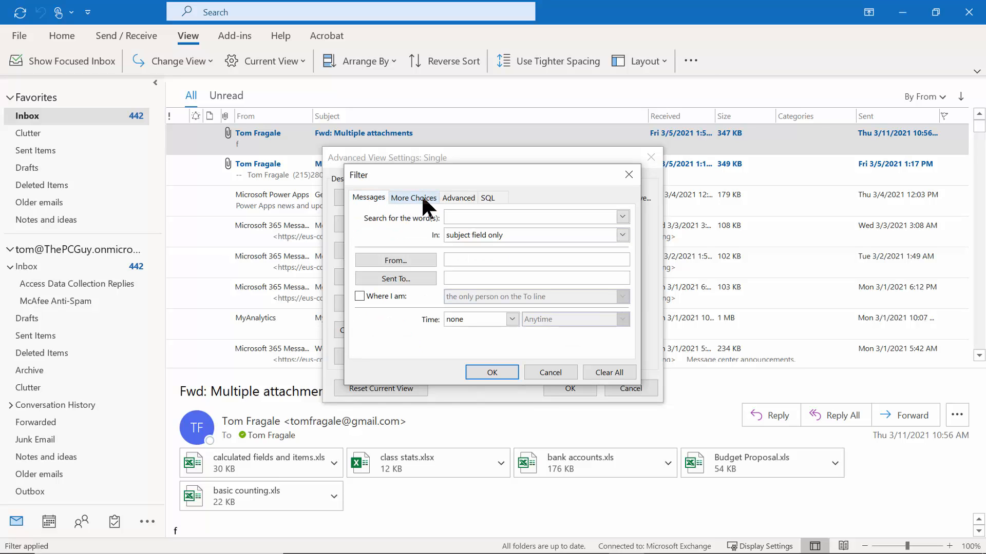
{"action": "left_click", "coordinate": [492, 371]}
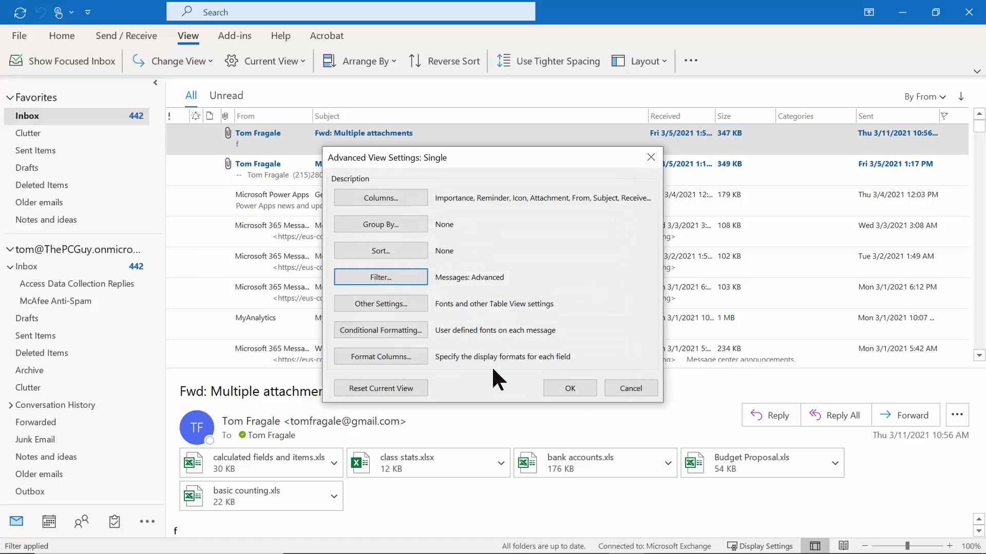
{"action": "left_click", "coordinate": [565, 389]}
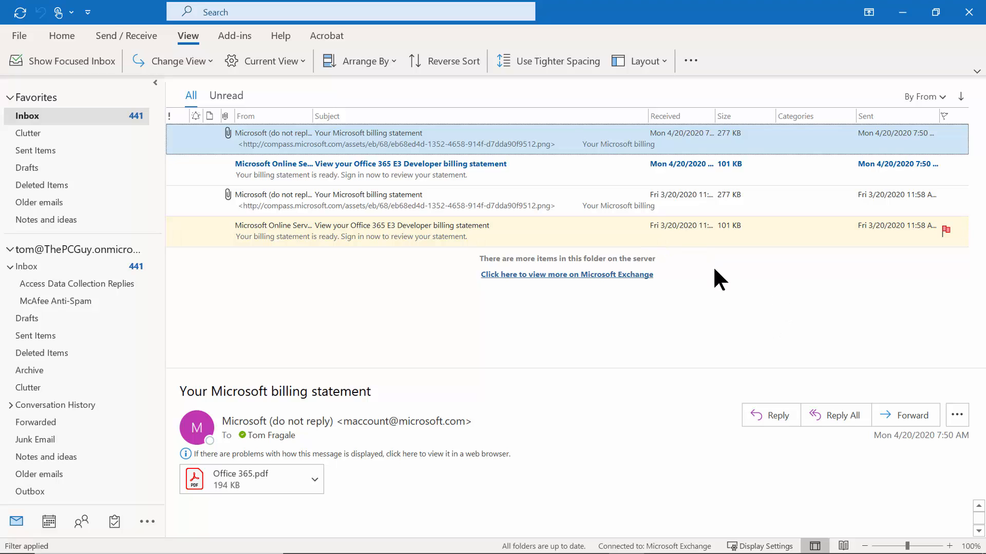
Open a blank mailbox search over the filtered billing messages, expanding then collapsing the advanced fields.
{"action": "left_click", "coordinate": [245, 12]}
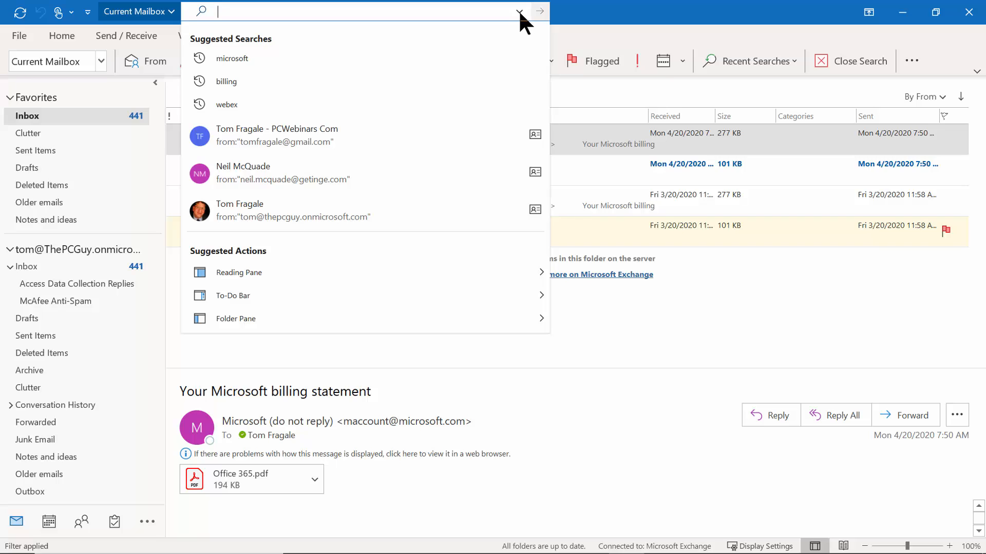
{"action": "left_click", "coordinate": [519, 12]}
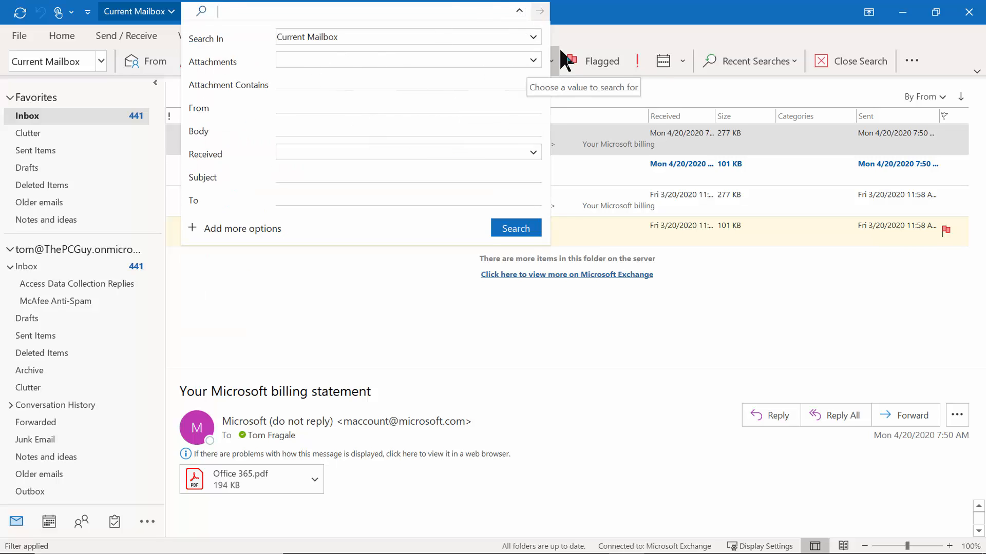
{"action": "left_click", "coordinate": [608, 33]}
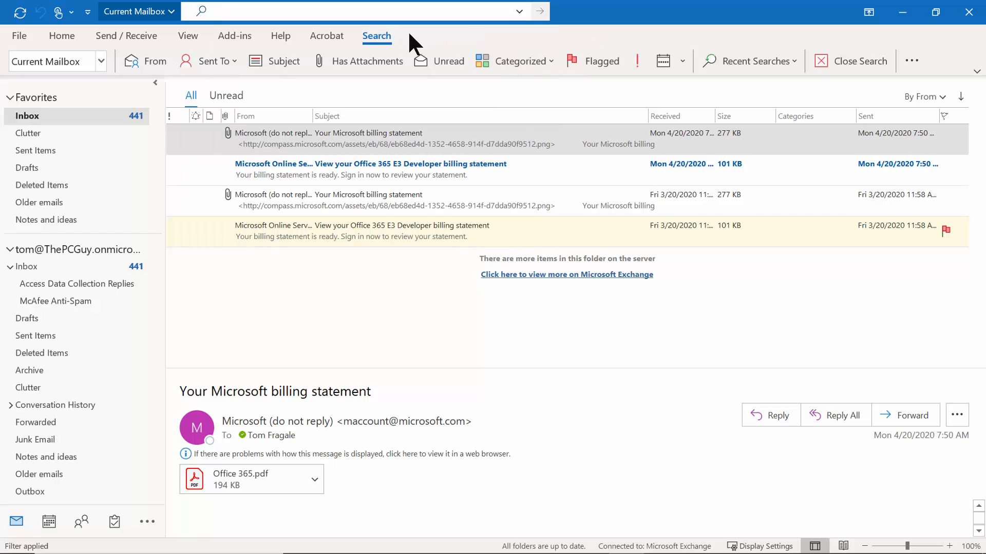
Clear every Inbox filter criterion so all 2,444 messages list again, scrolled back to the newest.
{"action": "left_click", "coordinate": [183, 41]}
{"action": "left_click", "coordinate": [294, 57]}
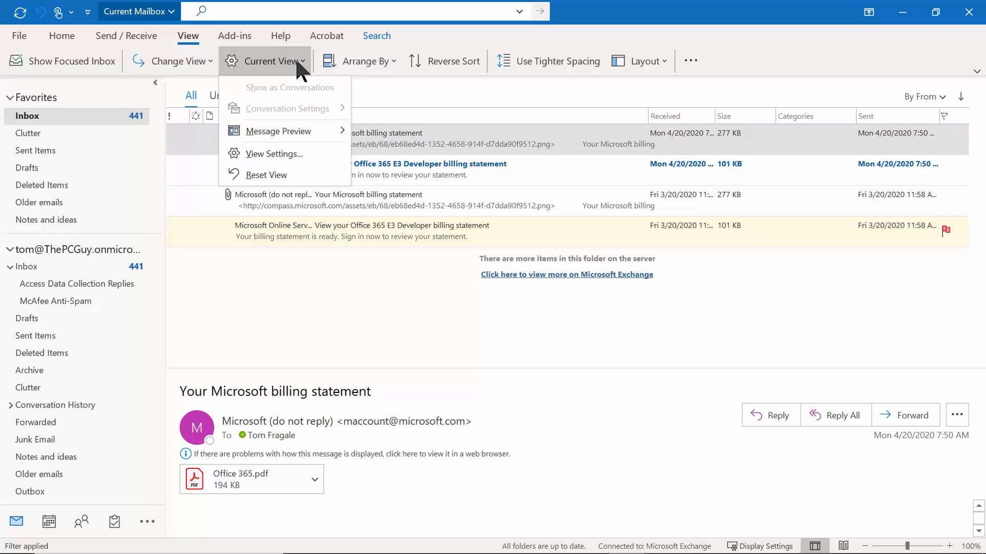
{"action": "left_click", "coordinate": [289, 153]}
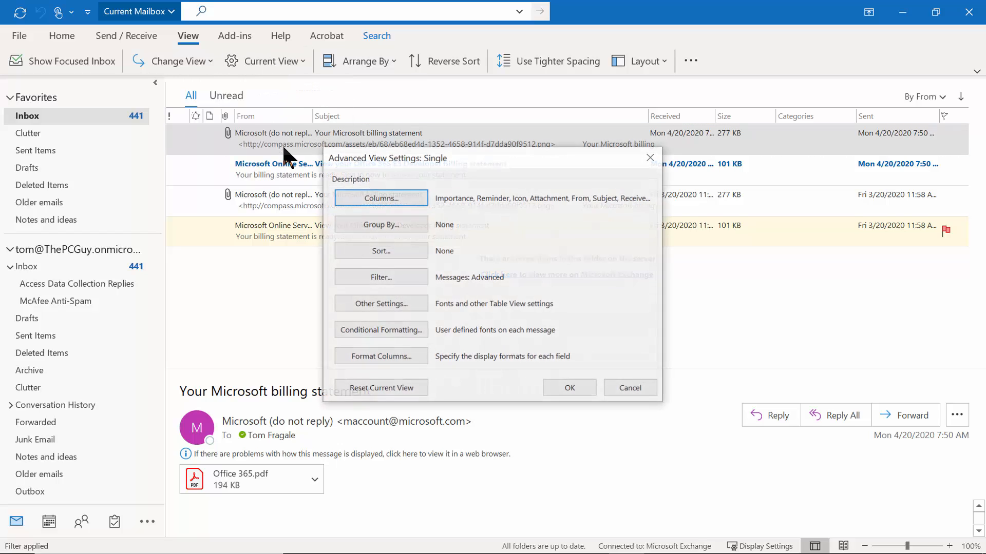
{"action": "left_click", "coordinate": [380, 277]}
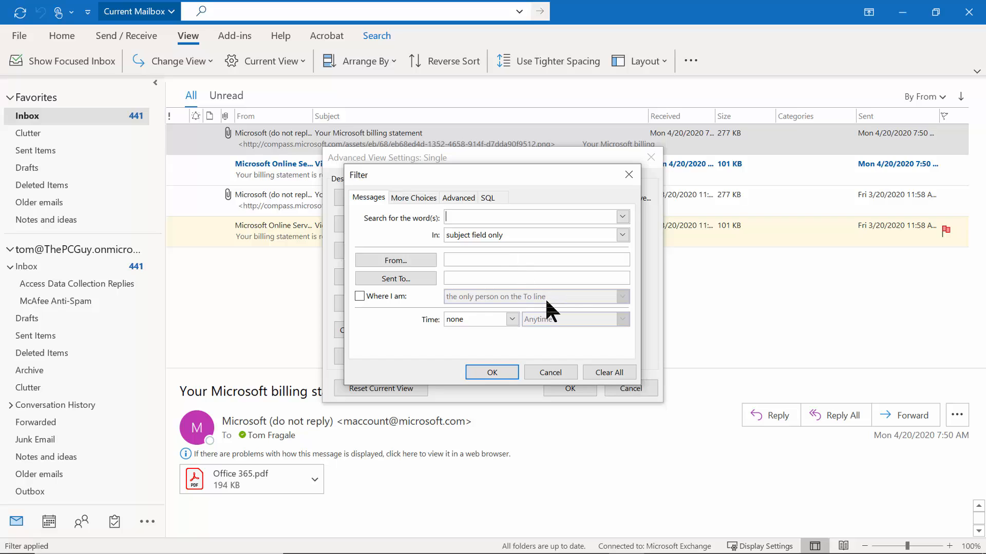
{"action": "left_click", "coordinate": [602, 374]}
{"action": "left_click", "coordinate": [603, 374]}
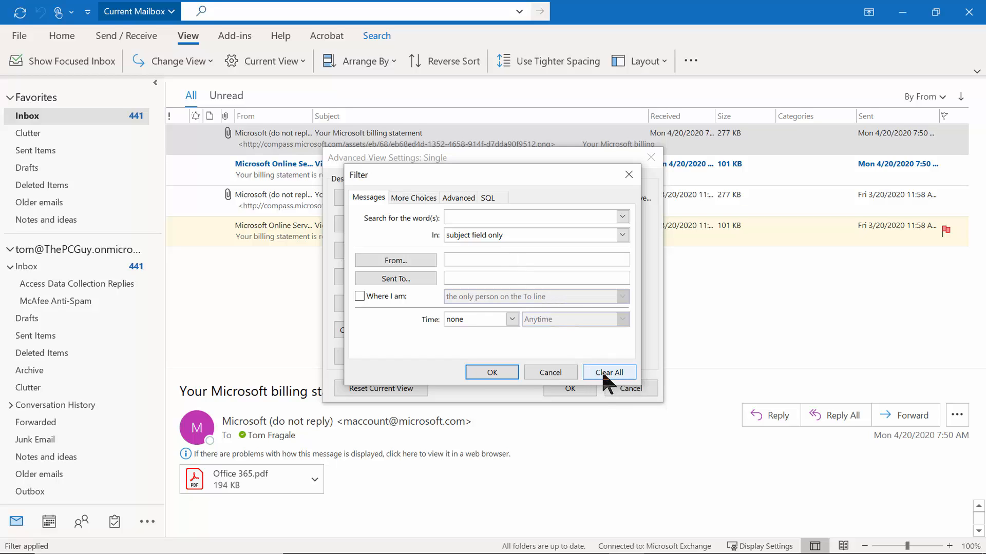
{"action": "left_click", "coordinate": [488, 376]}
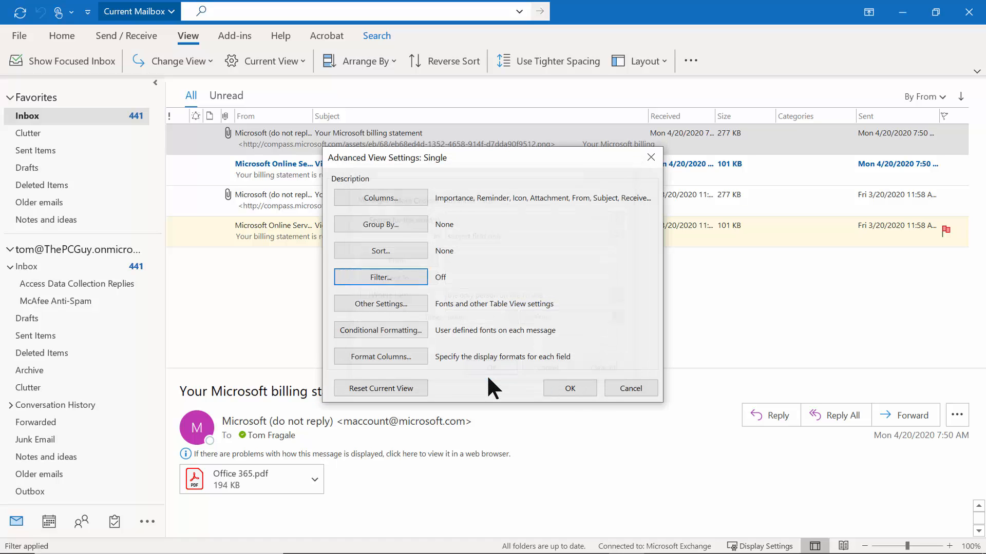
{"action": "left_click", "coordinate": [568, 389]}
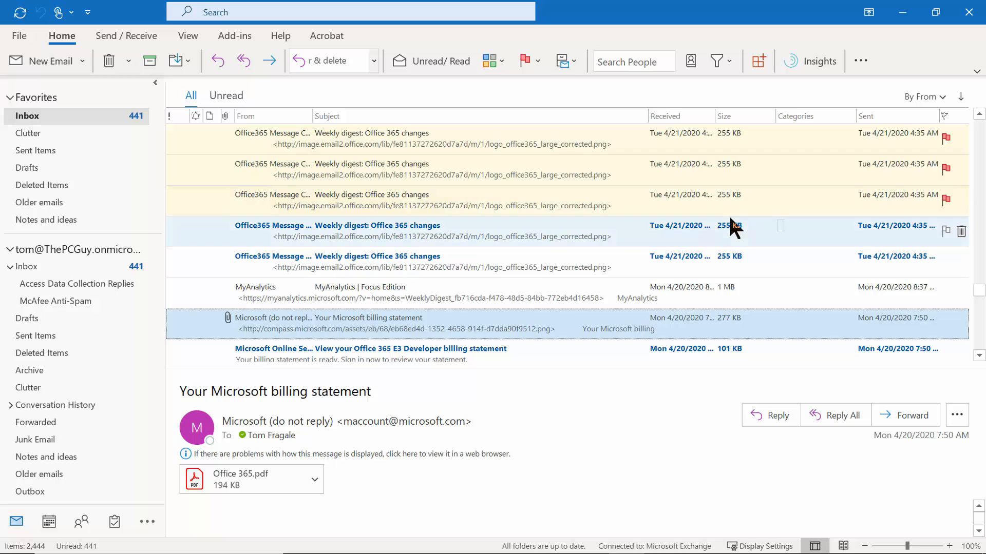
{"action": "left_click_drag", "start_coordinate": [979, 291], "coordinate": [979, 123]}
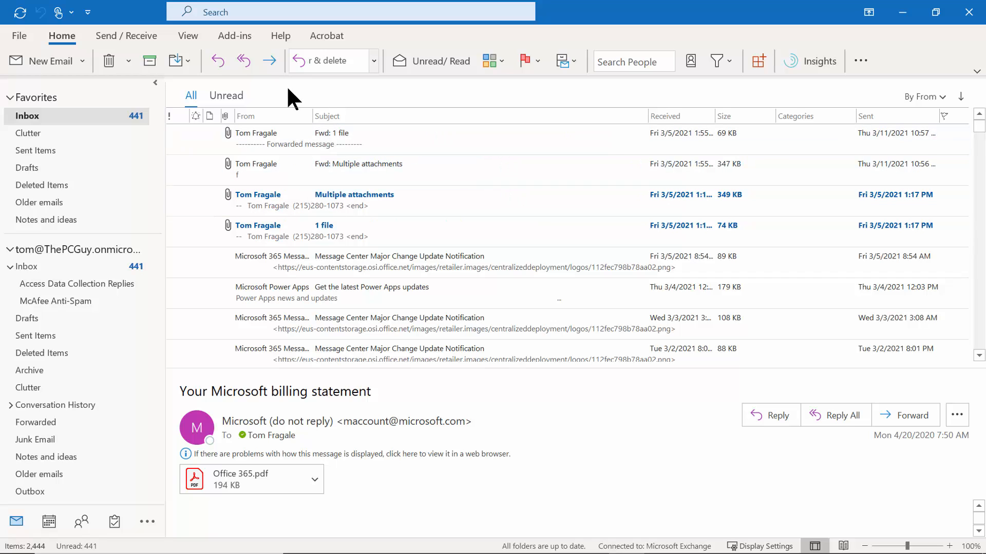
Delete the duplicate Microsoft and DOD formatting rules, then add a fresh rule named Microsoft.
{"action": "left_click", "coordinate": [192, 35]}
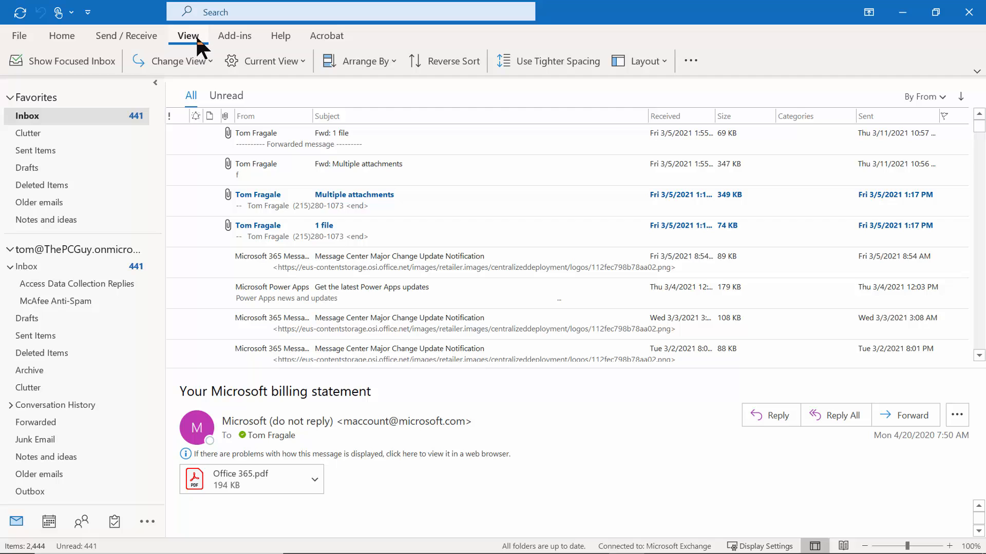
{"action": "left_click", "coordinate": [281, 60]}
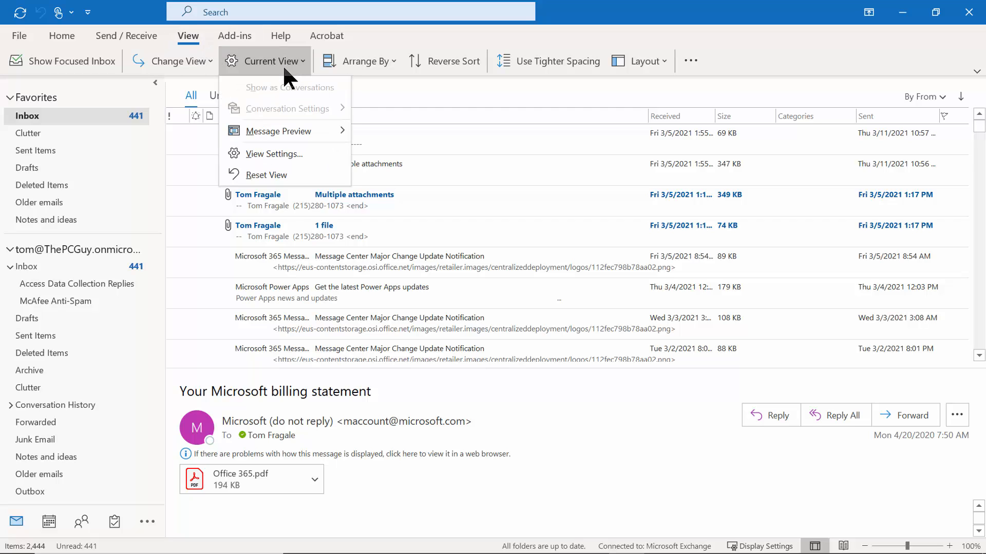
{"action": "left_click", "coordinate": [286, 153]}
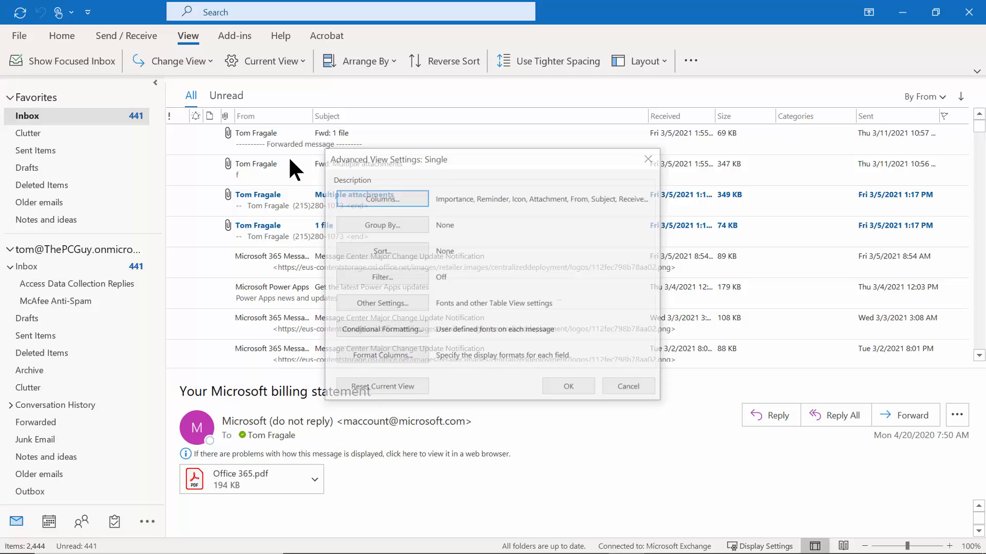
{"action": "left_click", "coordinate": [376, 331]}
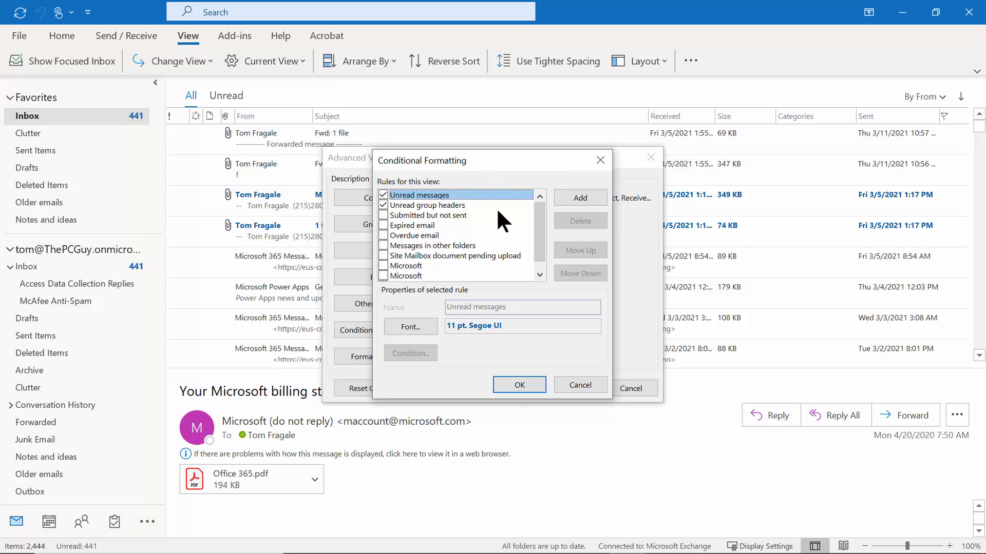
{"action": "left_click_drag", "start_coordinate": [538, 248], "coordinate": [537, 270]}
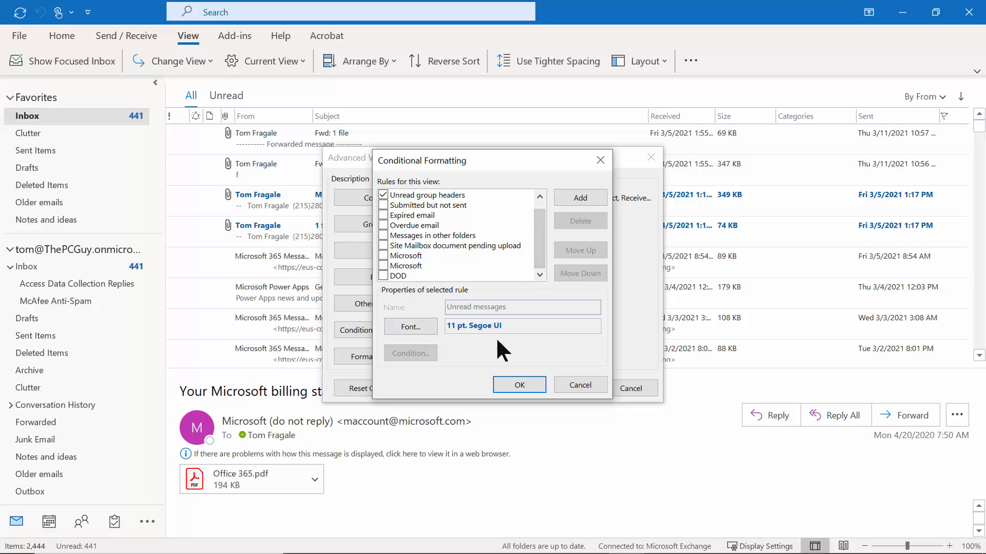
{"action": "left_click", "coordinate": [419, 256]}
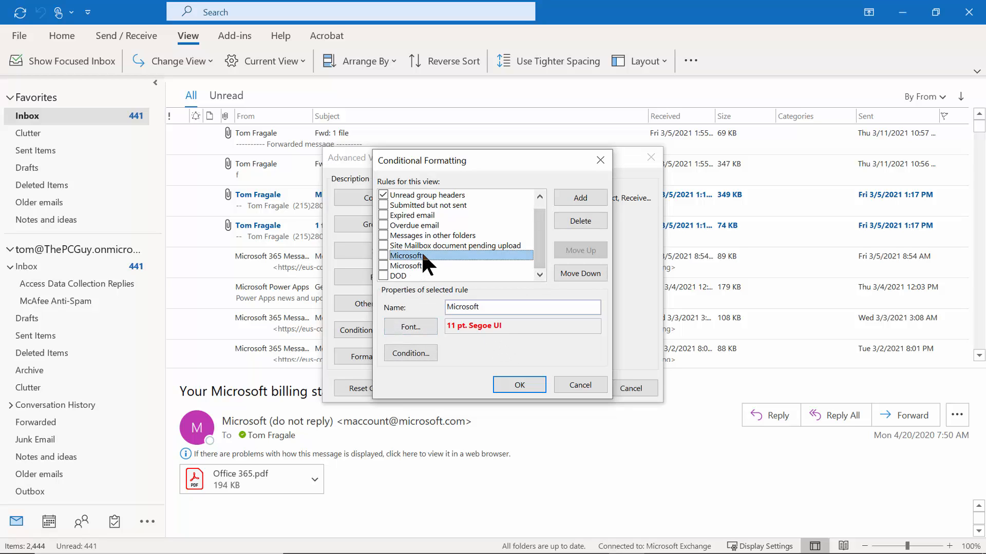
{"action": "left_click", "coordinate": [574, 220]}
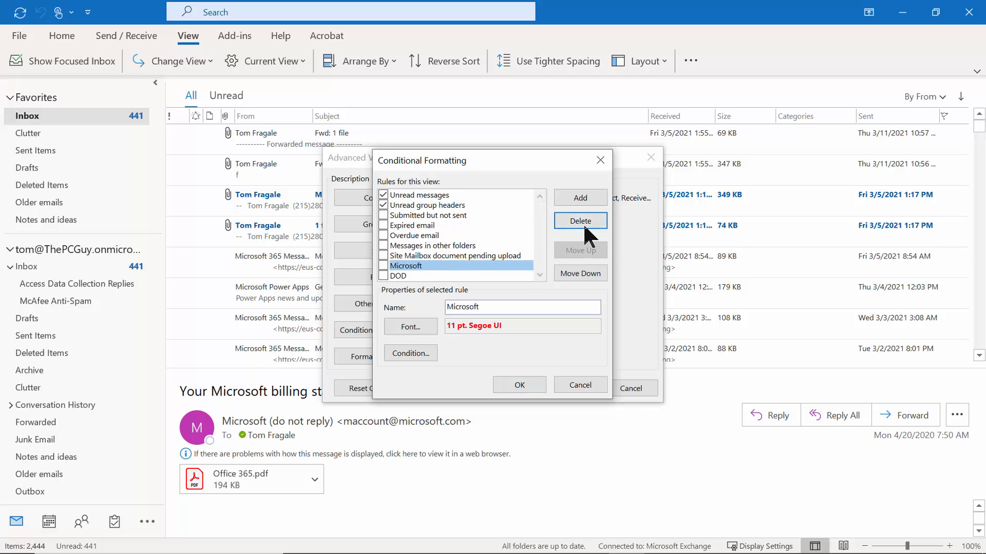
{"action": "left_click", "coordinate": [583, 223]}
{"action": "left_click", "coordinate": [565, 221]}
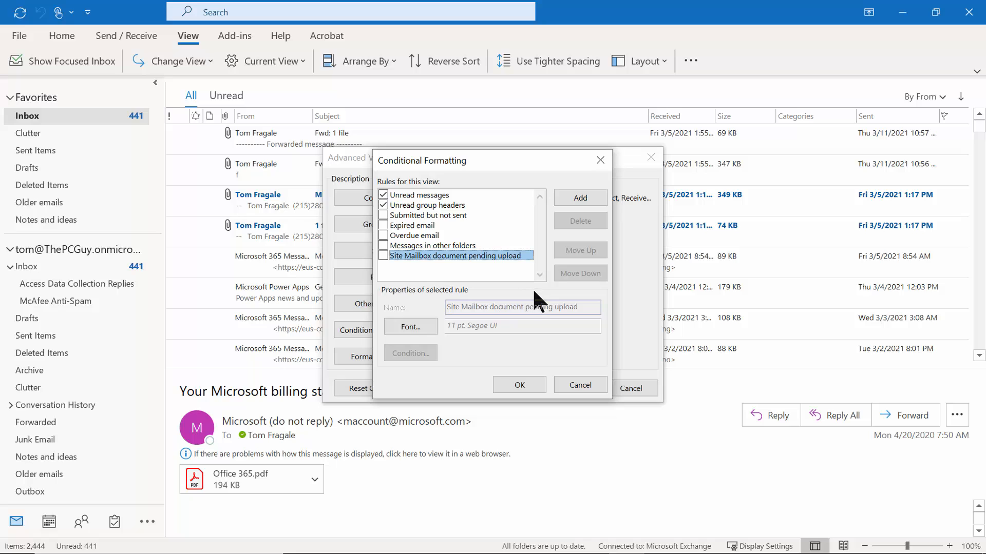
{"action": "left_click", "coordinate": [574, 194]}
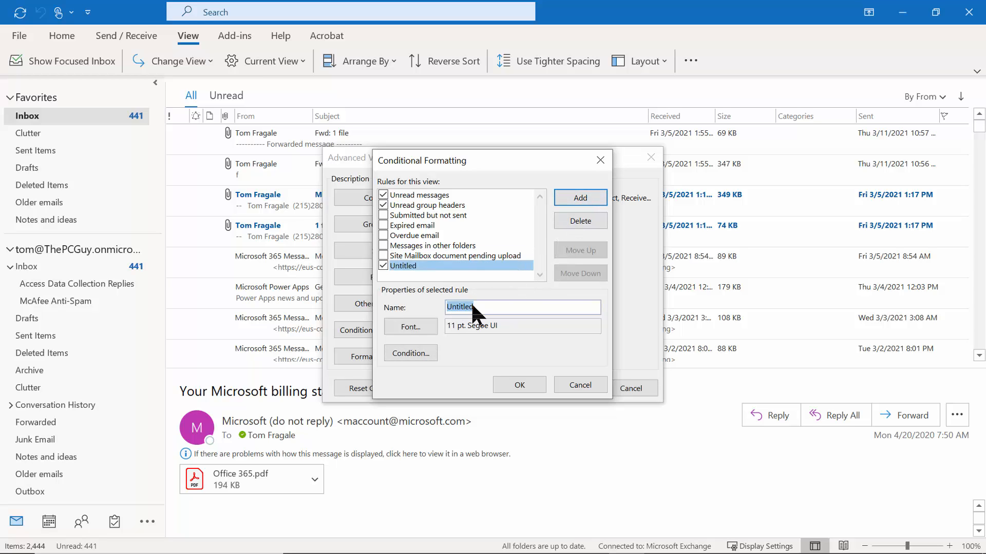
{"action": "type", "text": "Microsoft"}
Give the Microsoft rule a red, Bold 11 pt Segoe UI font.
{"action": "left_click", "coordinate": [406, 330]}
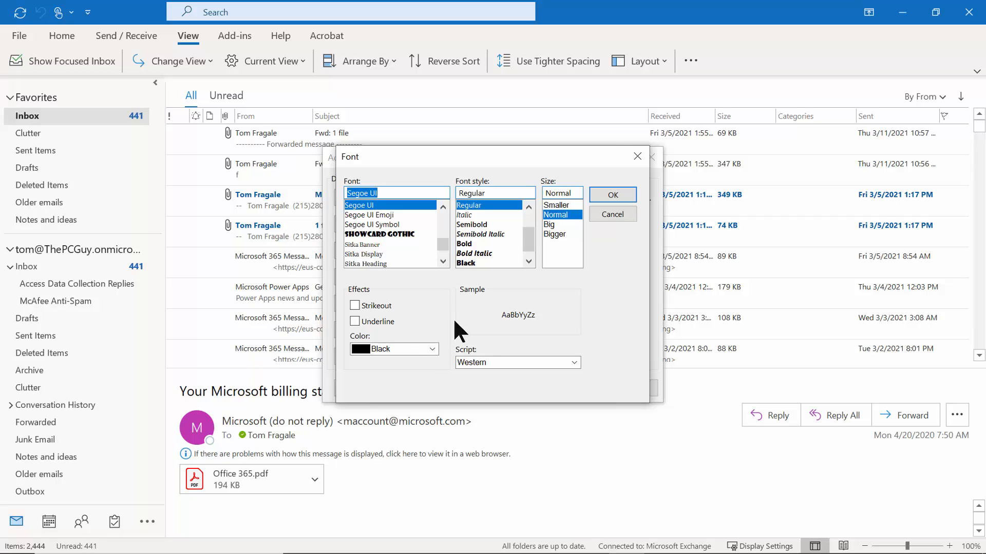
{"action": "left_click", "coordinate": [432, 349]}
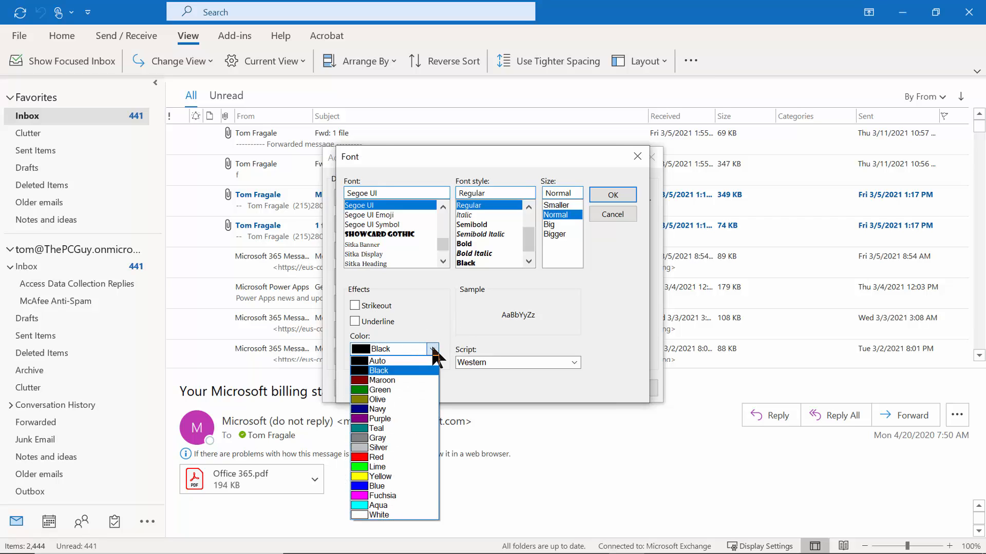
{"action": "left_click", "coordinate": [380, 456]}
{"action": "left_click", "coordinate": [471, 244]}
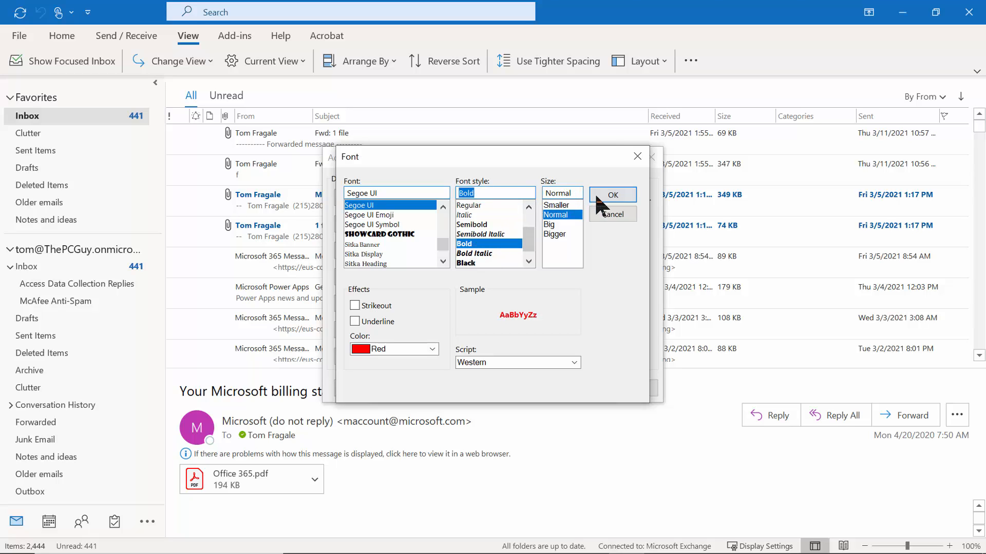
{"action": "left_click", "coordinate": [613, 195]}
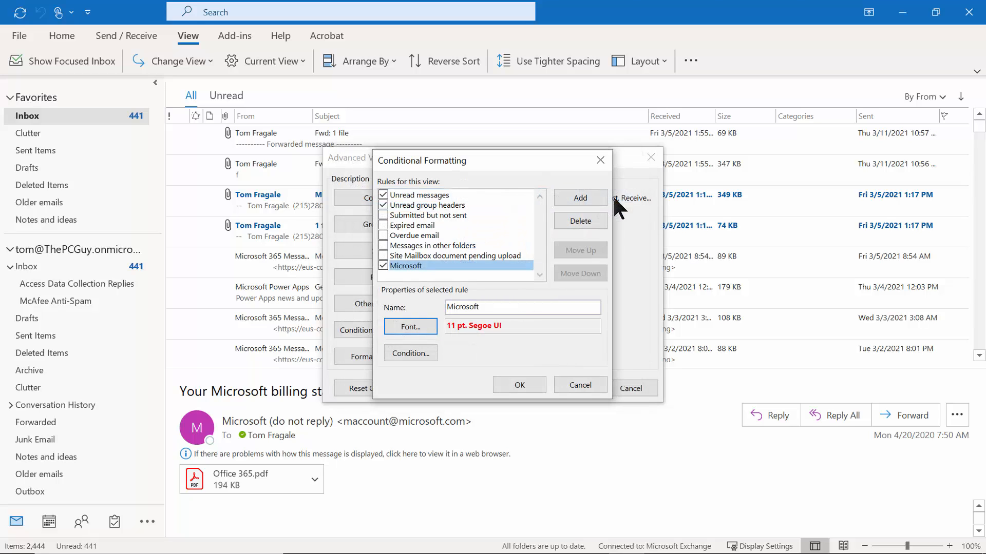
Make the Microsoft rule match the word Microsoft in frequently-used text fields, and save the rules.
{"action": "left_click", "coordinate": [410, 354]}
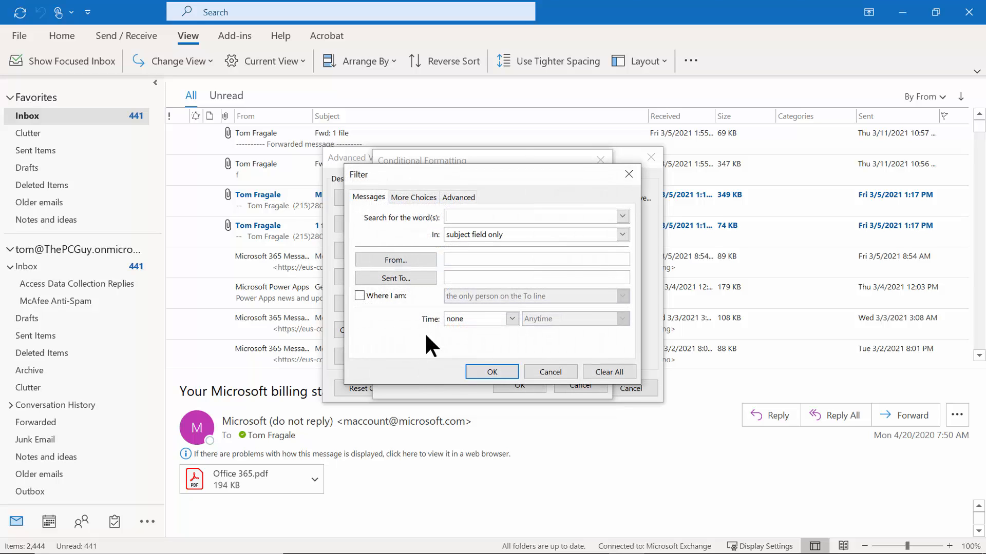
{"action": "type", "text": "Microsoft"}
{"action": "left_click", "coordinate": [623, 235]}
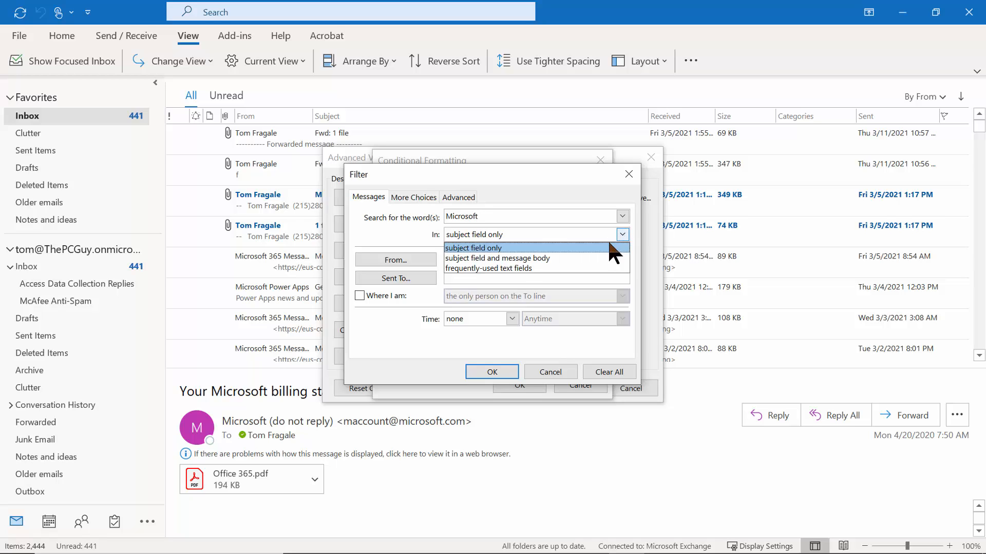
{"action": "left_click", "coordinate": [503, 267]}
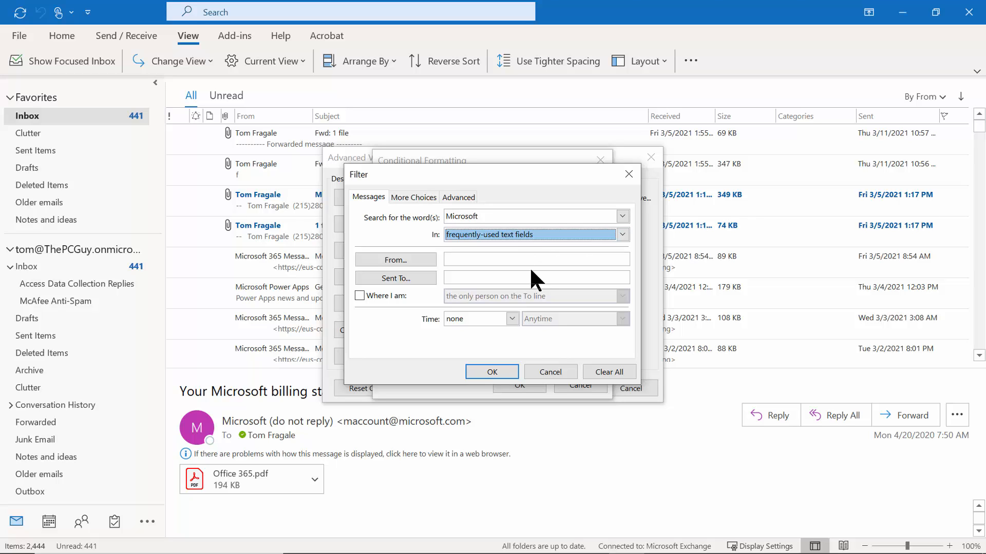
{"action": "left_click", "coordinate": [479, 373]}
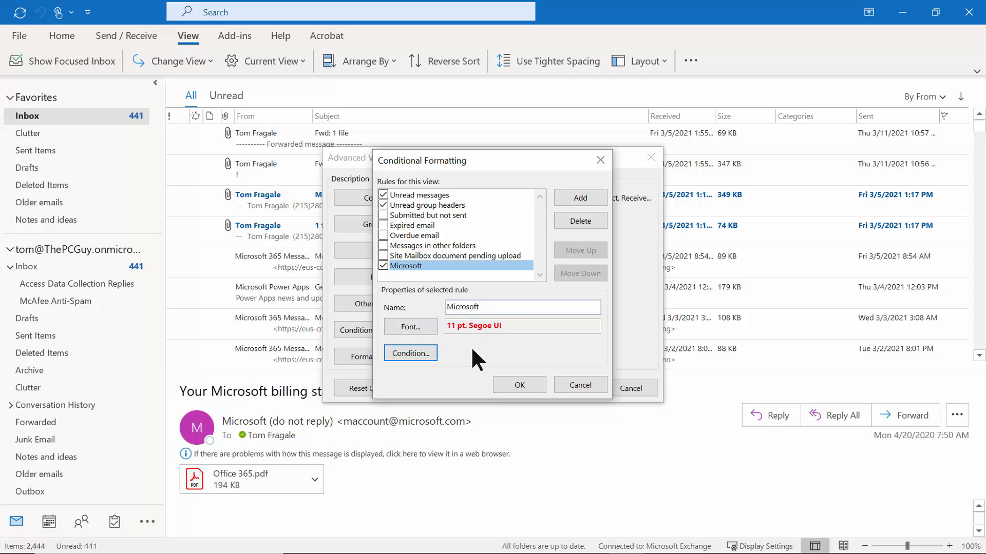
{"action": "left_click", "coordinate": [519, 385]}
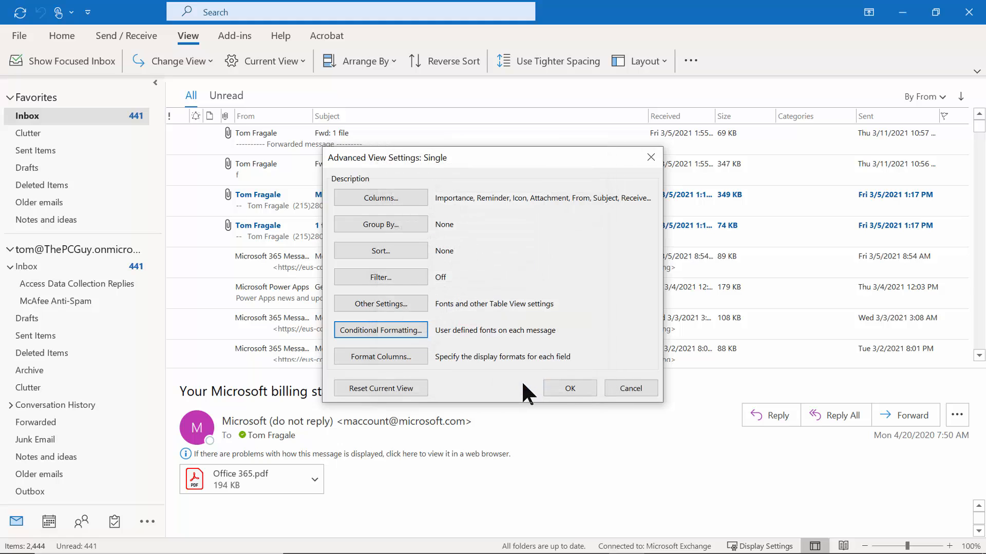
Apply the view settings so Microsoft messages show in red, and scroll to the top of the list.
{"action": "left_click", "coordinate": [563, 388]}
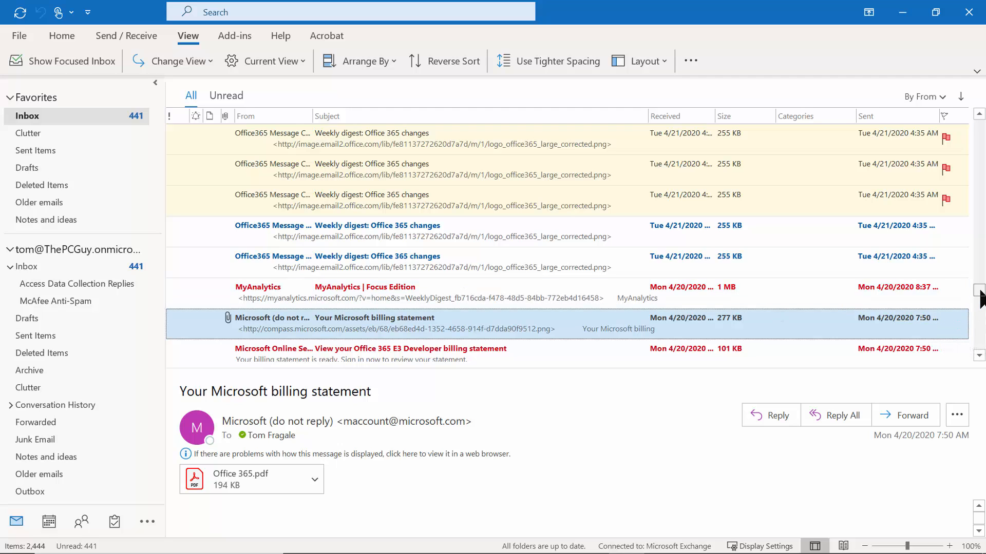
{"action": "left_click_drag", "start_coordinate": [980, 300], "coordinate": [979, 125]}
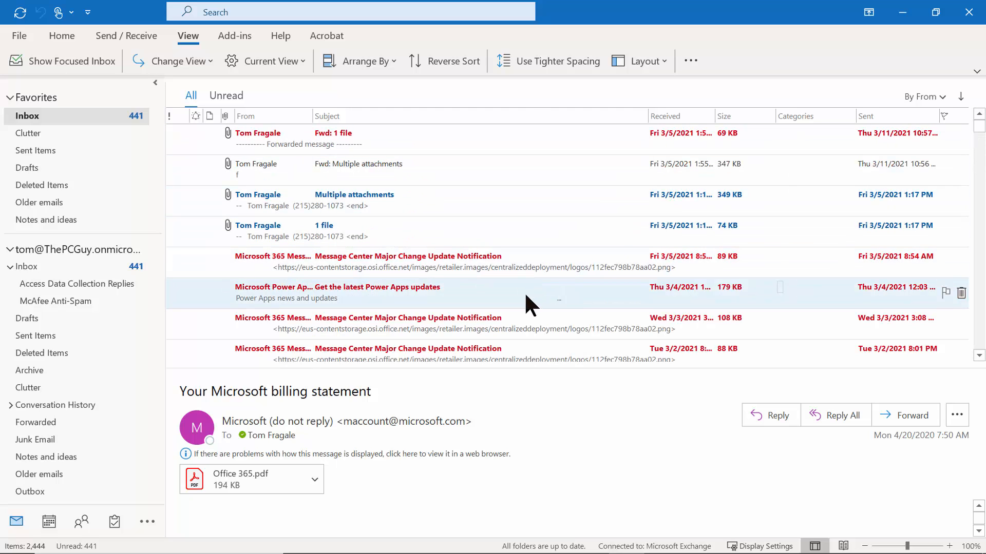
{"action": "left_click", "coordinate": [801, 385]}
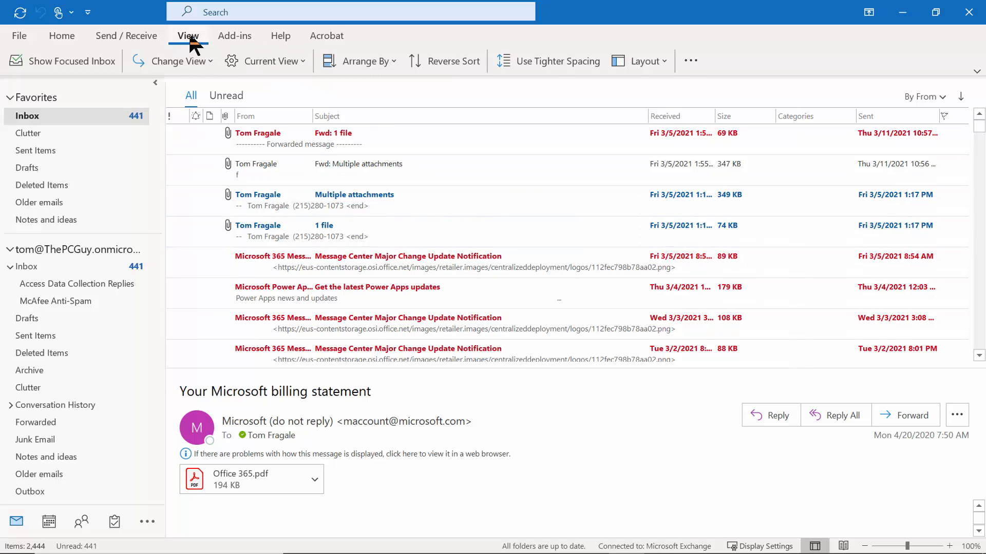
Add another new, untitled rule to the Inbox's conditional formatting.
{"action": "left_click", "coordinate": [283, 65]}
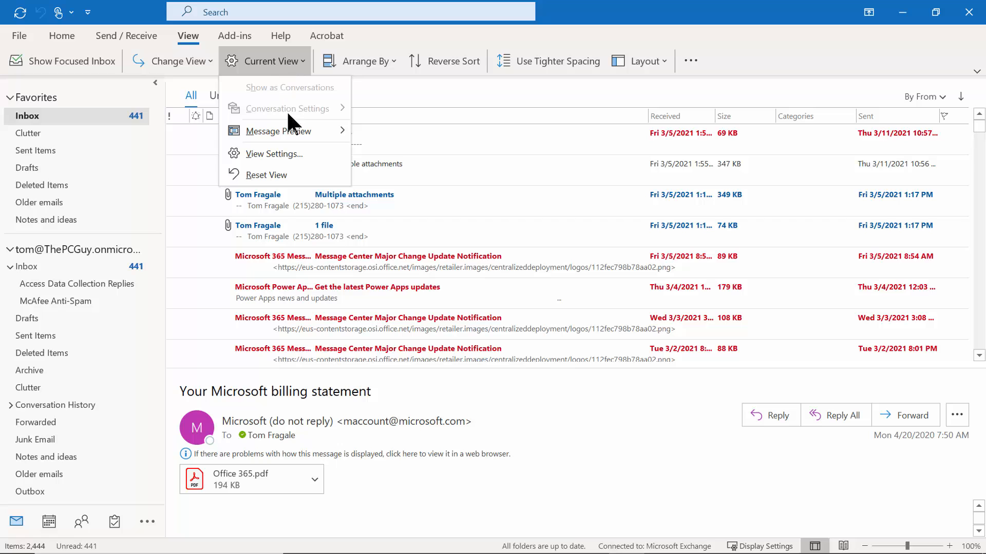
{"action": "left_click", "coordinate": [287, 153]}
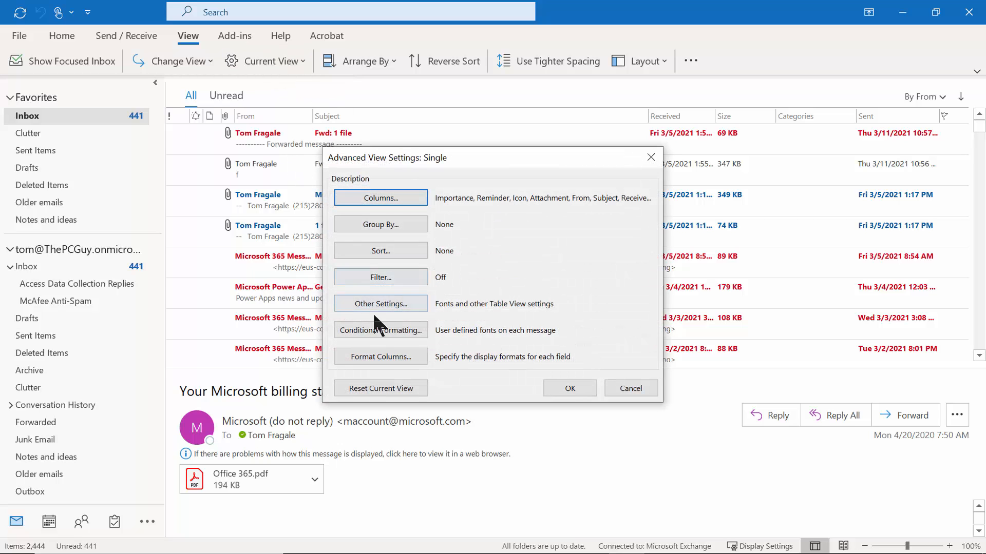
{"action": "left_click", "coordinate": [384, 331]}
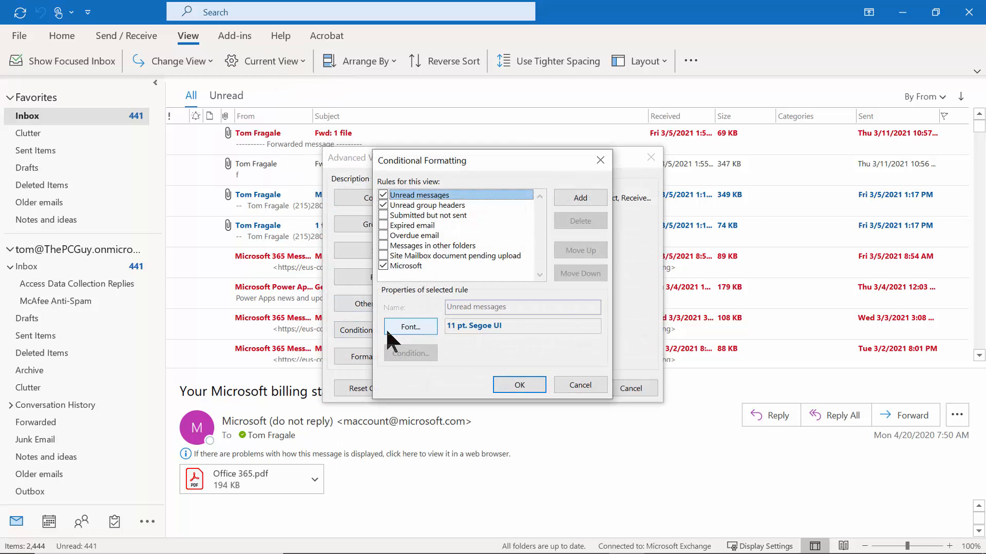
{"action": "left_click", "coordinate": [581, 197]}
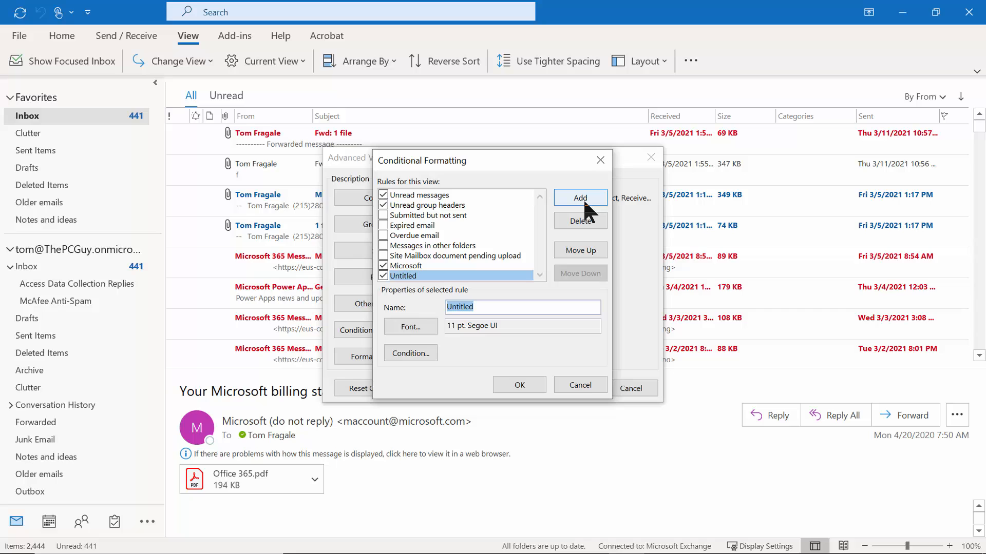
Name the new rule DOD and give it a blue Bold font.
{"action": "type", "text": "DOD"}
{"action": "left_click", "coordinate": [412, 326]}
{"action": "left_click", "coordinate": [432, 349]}
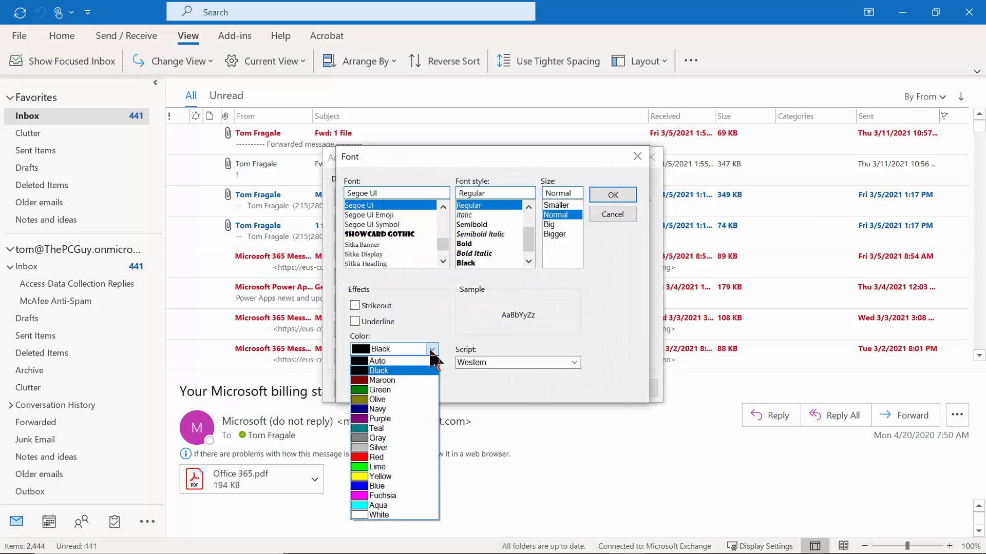
{"action": "left_click", "coordinate": [385, 486]}
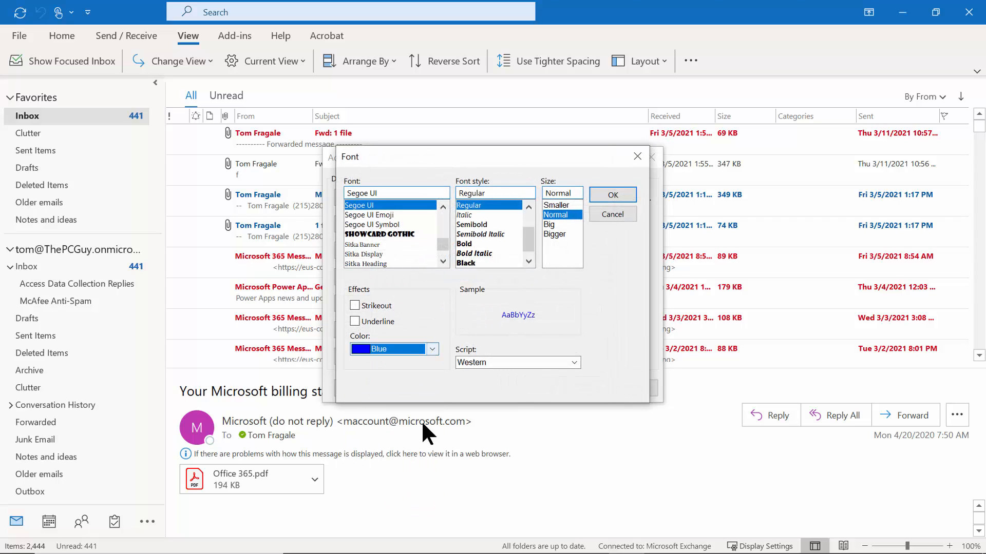
{"action": "left_click", "coordinate": [480, 234]}
{"action": "left_click", "coordinate": [465, 244]}
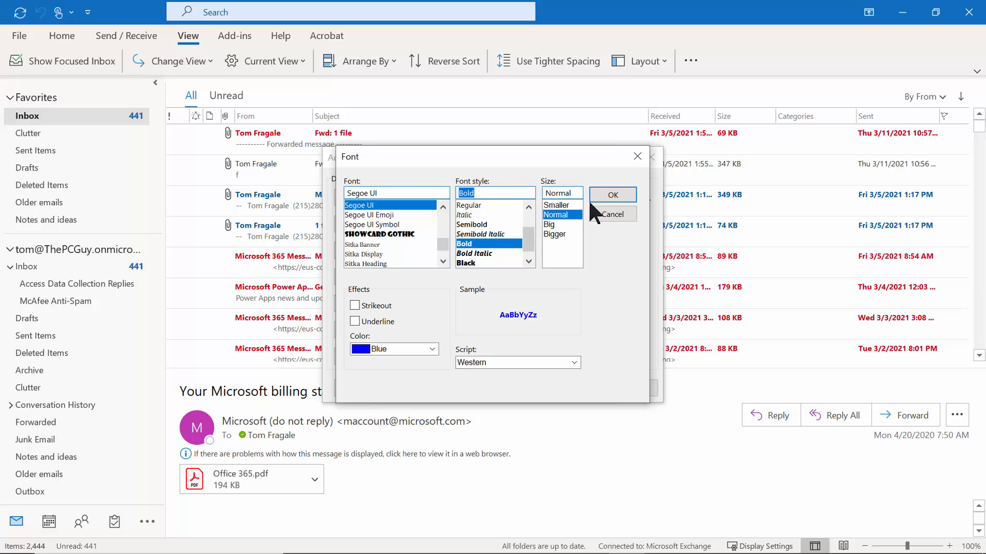
{"action": "left_click", "coordinate": [611, 196]}
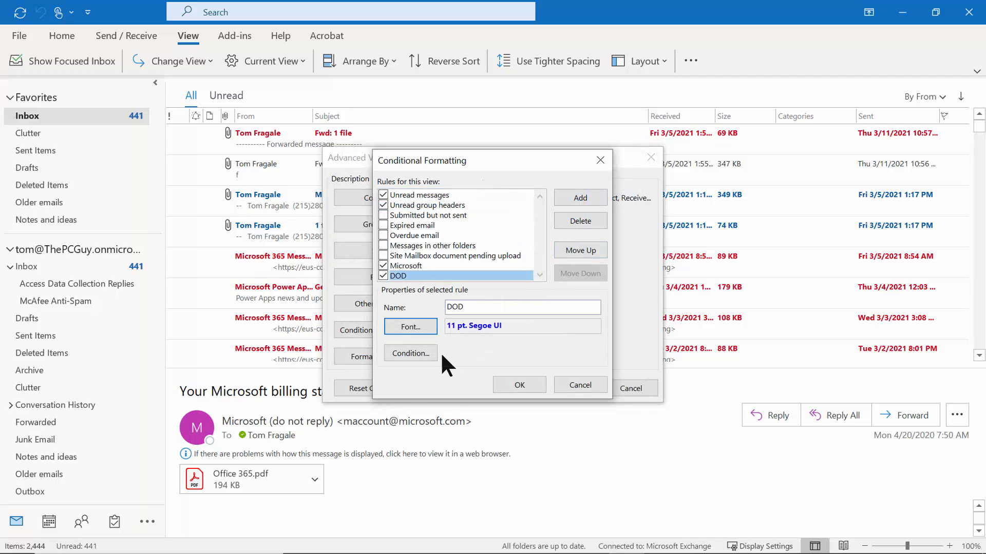
Make the DOD rule match DOD in frequently-used text fields and apply it to the Inbox.
{"action": "left_click", "coordinate": [402, 354]}
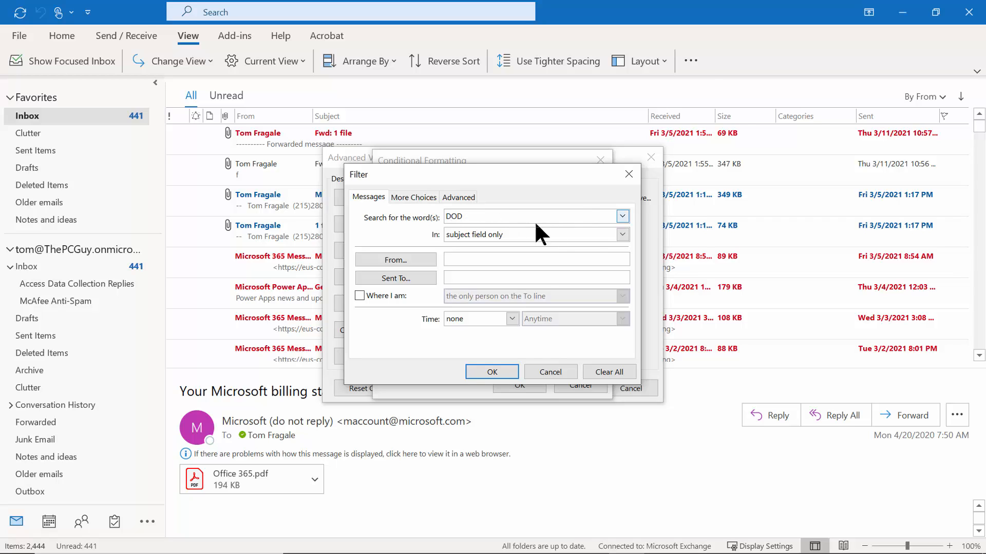
{"action": "left_click", "coordinate": [616, 237]}
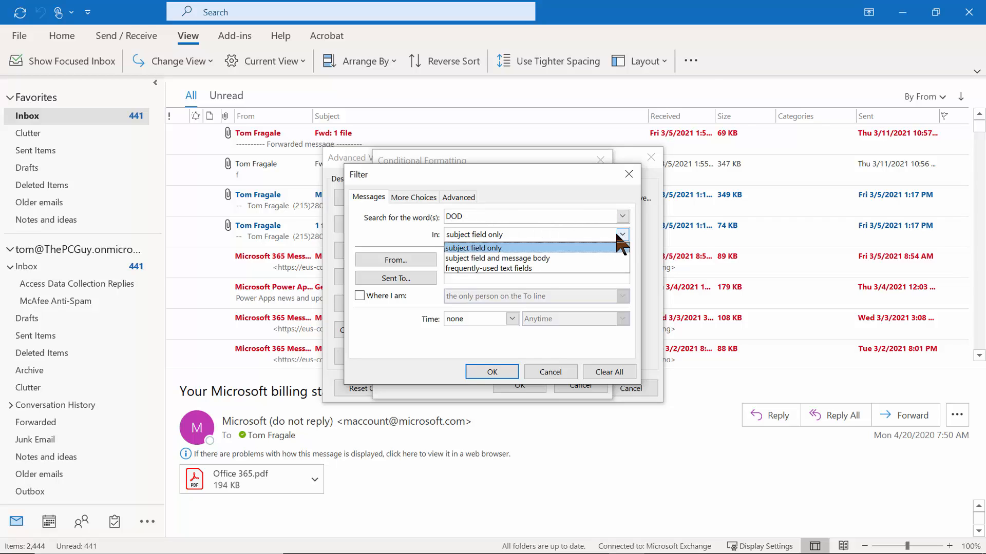
{"action": "left_click", "coordinate": [506, 269]}
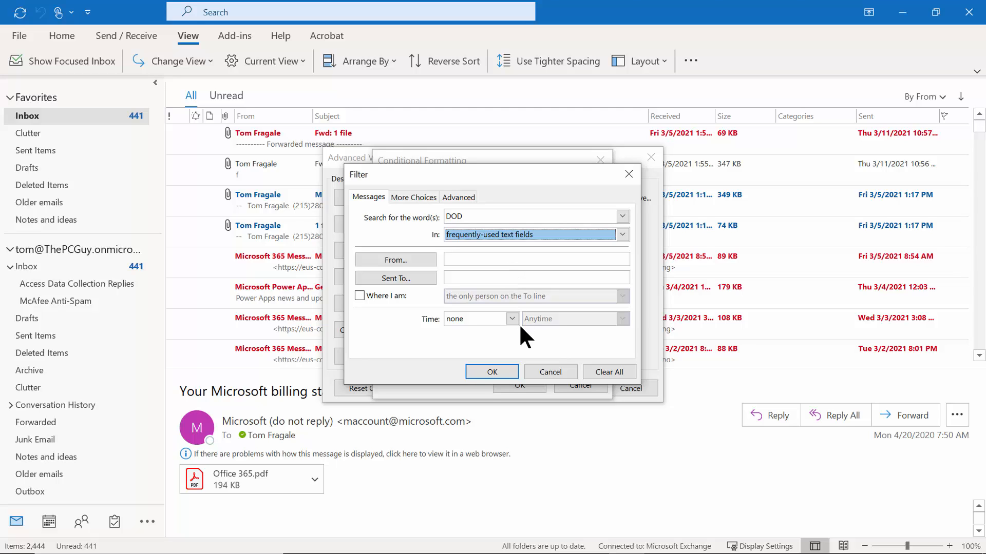
{"action": "left_click", "coordinate": [490, 372]}
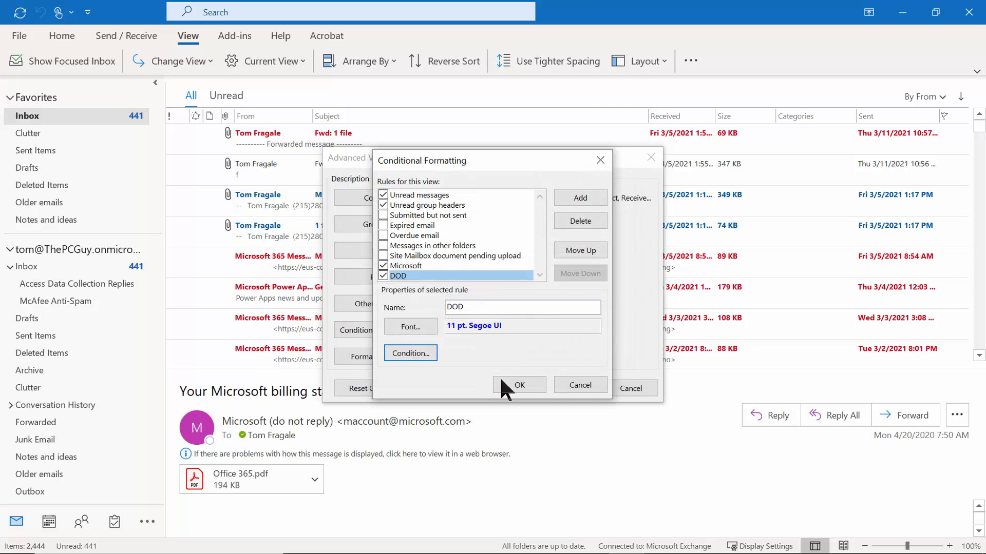
{"action": "left_click", "coordinate": [517, 385]}
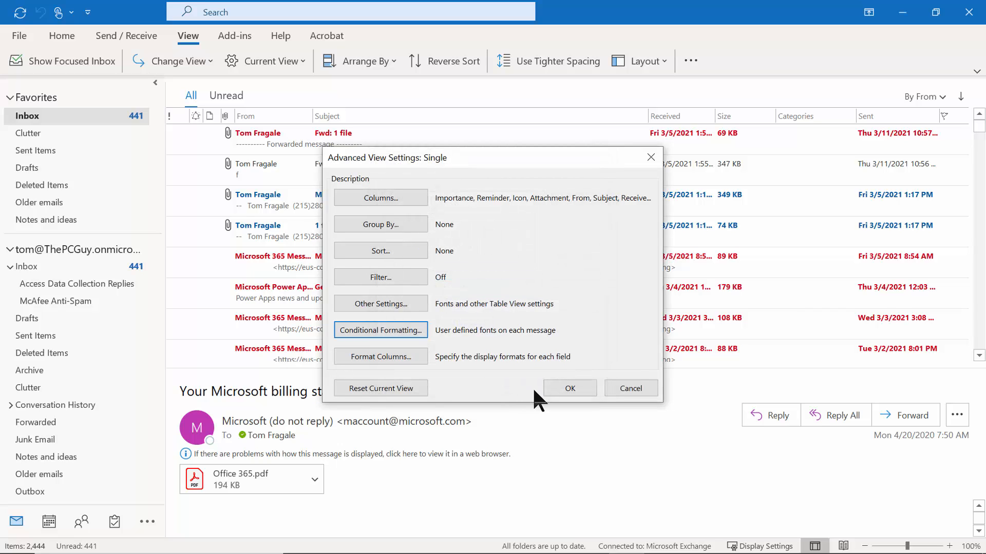
{"action": "left_click", "coordinate": [567, 389]}
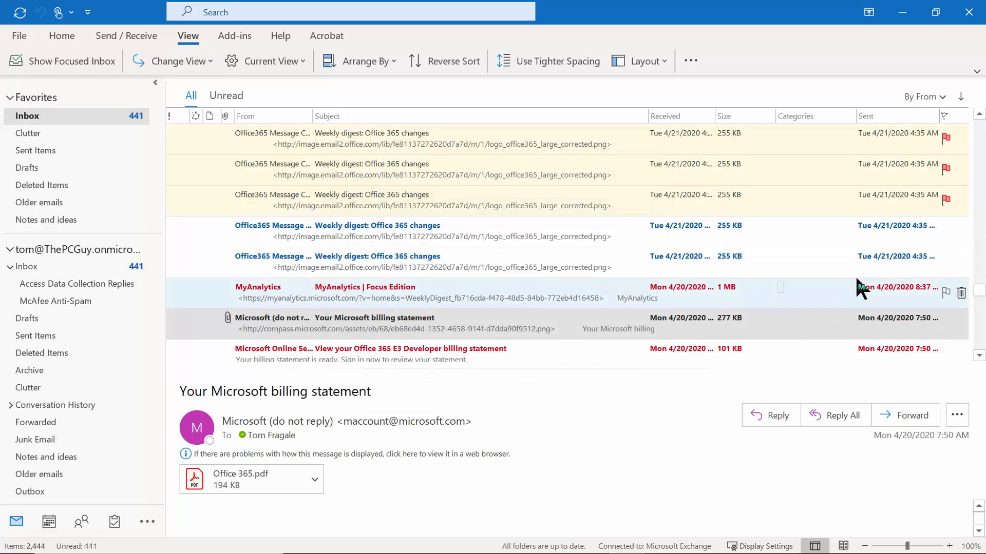
Scroll the Inbox list down to the DOD overdue-task messages shown in blue bold.
{"action": "mouse_move", "coordinate": [978, 294]}
{"action": "left_mouse_down"}
{"action": "mouse_move", "coordinate": [979, 350]}
{"action": "mouse_move", "coordinate": [976, 286]}
{"action": "left_mouse_up"}
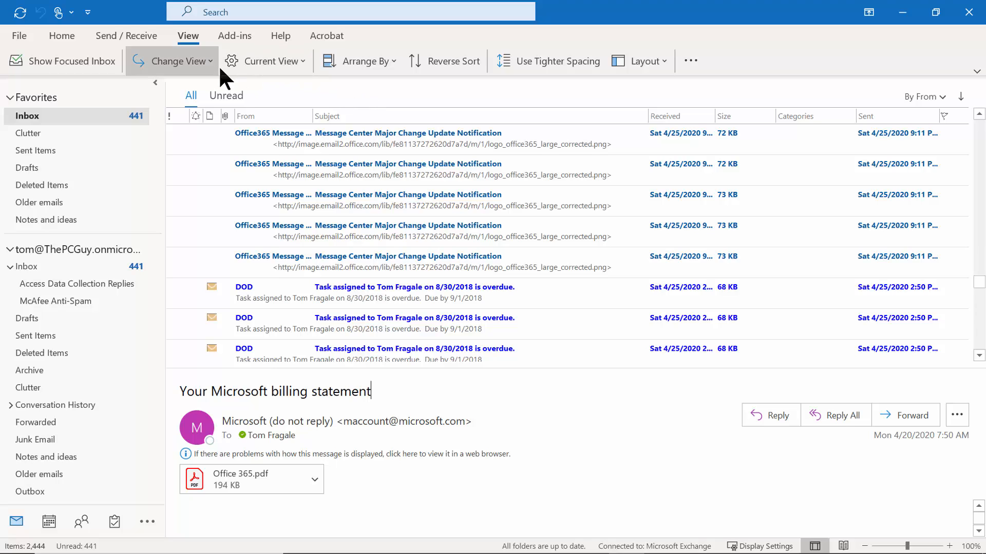
Uncheck the DOD and Microsoft conditional formatting rules and apply the view settings.
{"action": "left_click", "coordinate": [281, 61]}
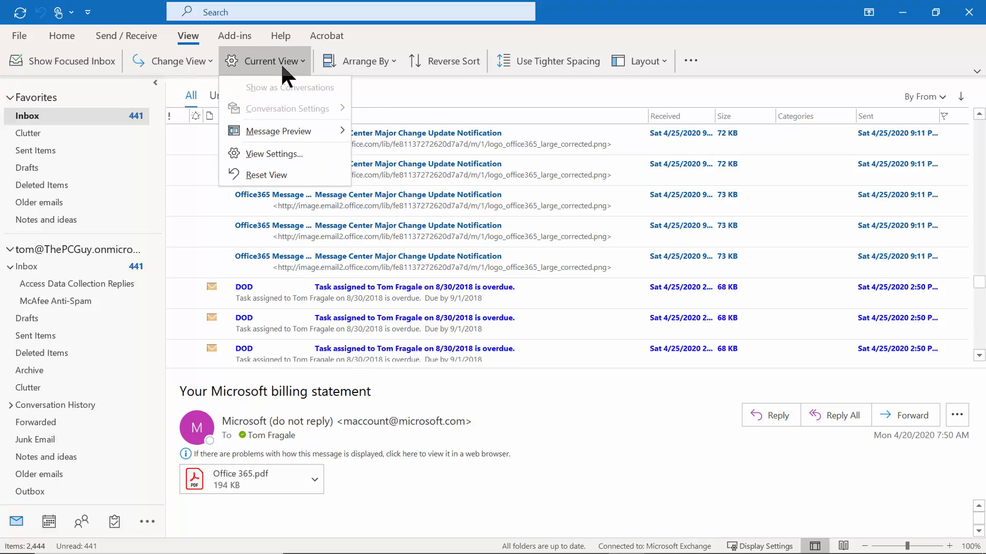
{"action": "left_click", "coordinate": [297, 155]}
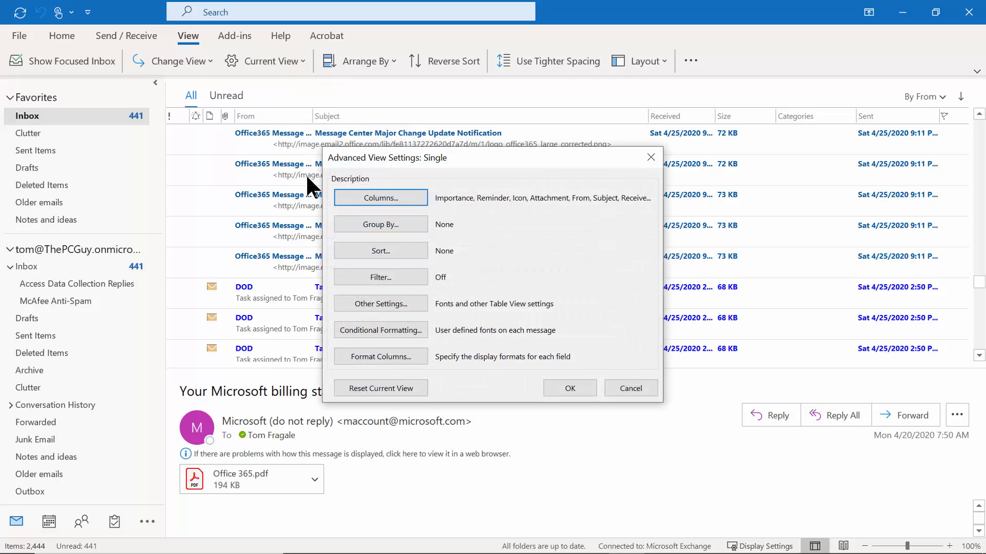
{"action": "left_click", "coordinate": [393, 331]}
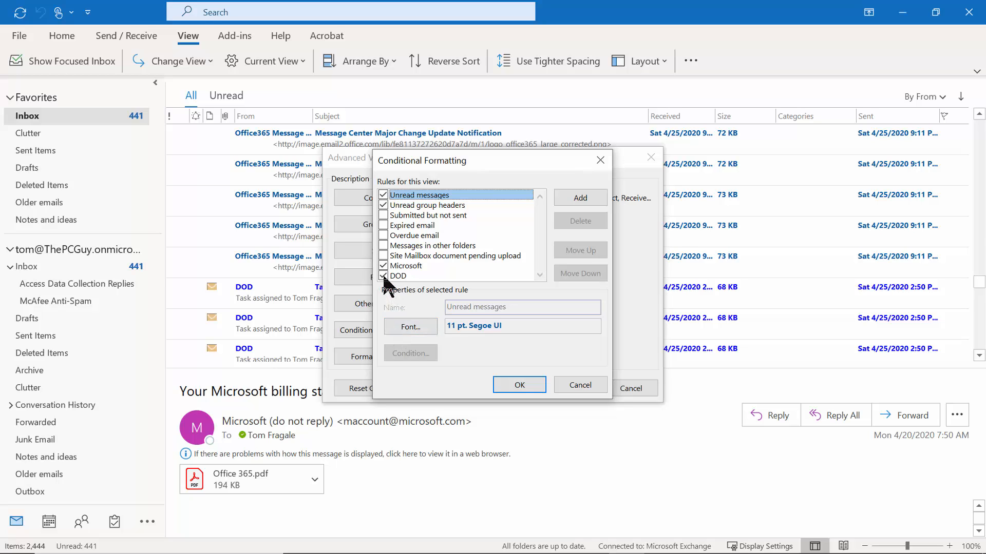
{"action": "left_click", "coordinate": [383, 277]}
{"action": "left_click", "coordinate": [382, 266]}
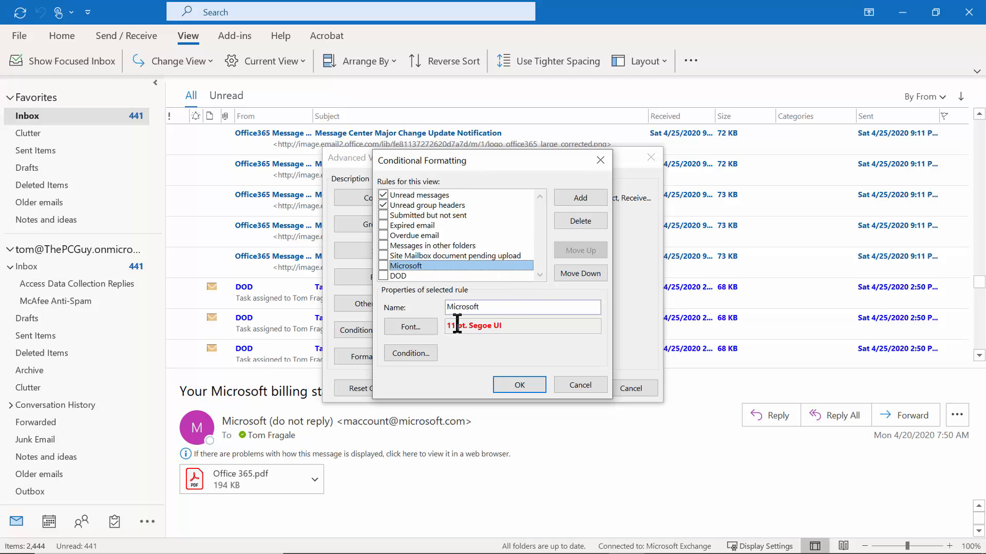
{"action": "left_click", "coordinate": [506, 385]}
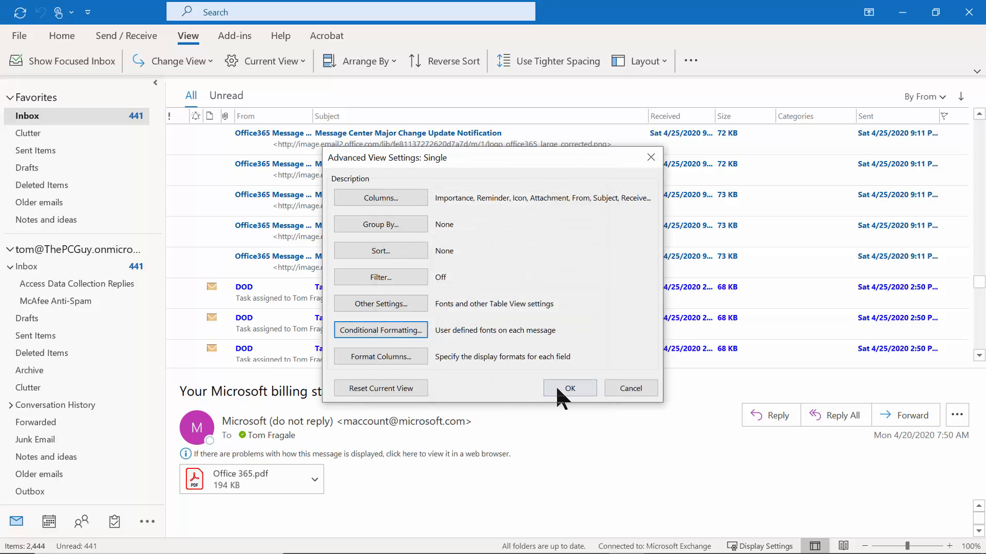
{"action": "left_click", "coordinate": [560, 389]}
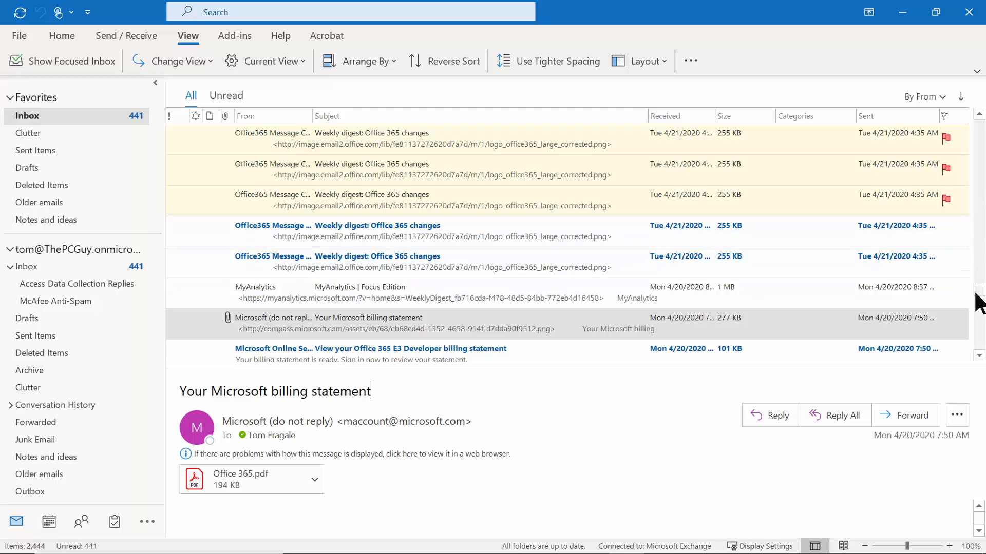
Scroll to the top of the Inbox and sort messages by the From column, ascending.
{"action": "left_click_drag", "start_coordinate": [973, 130], "coordinate": [965, 128]}
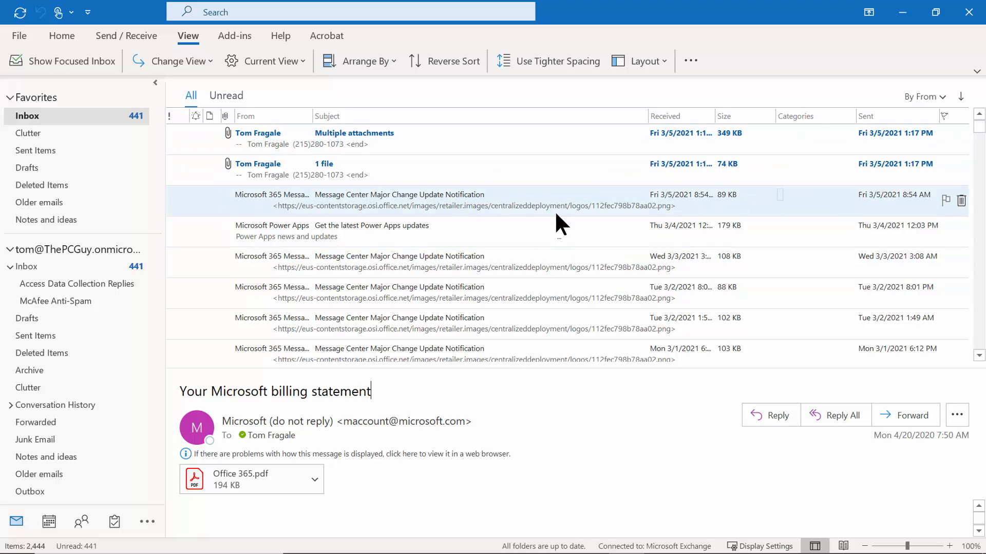
{"action": "left_click", "coordinate": [252, 116]}
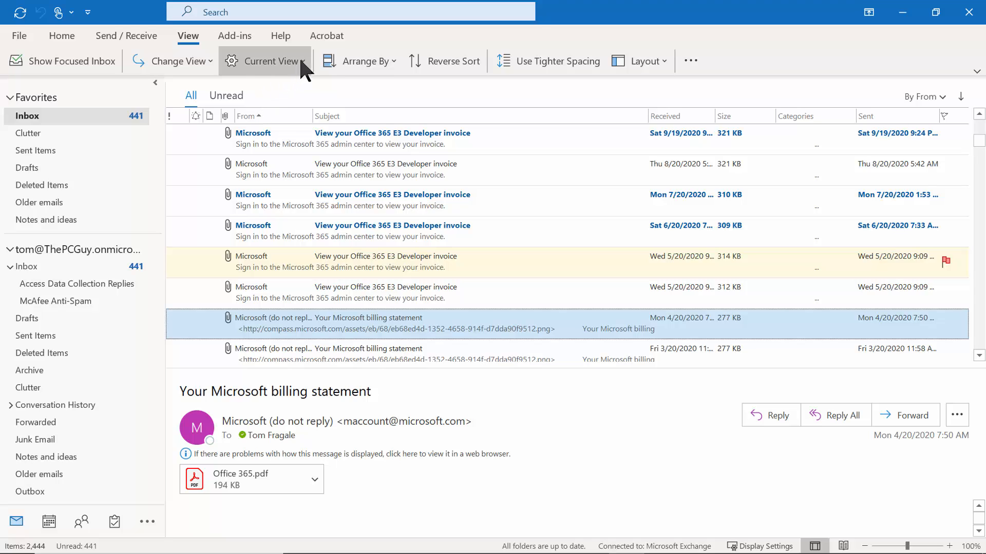
Turn on 'Automatically group according to arrangement' so the sender-sorted Inbox is grouped by sender.
{"action": "left_click", "coordinate": [302, 62]}
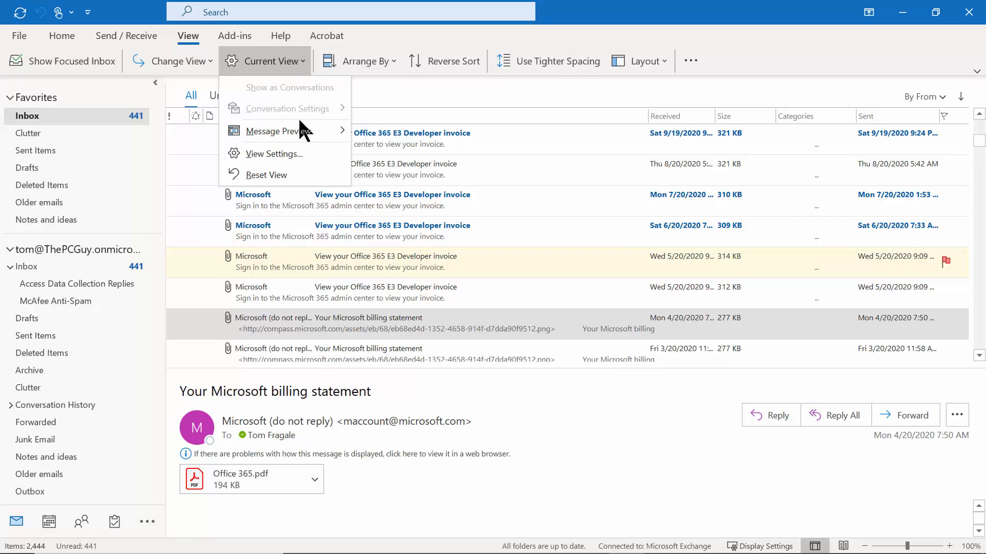
{"action": "left_click", "coordinate": [293, 152]}
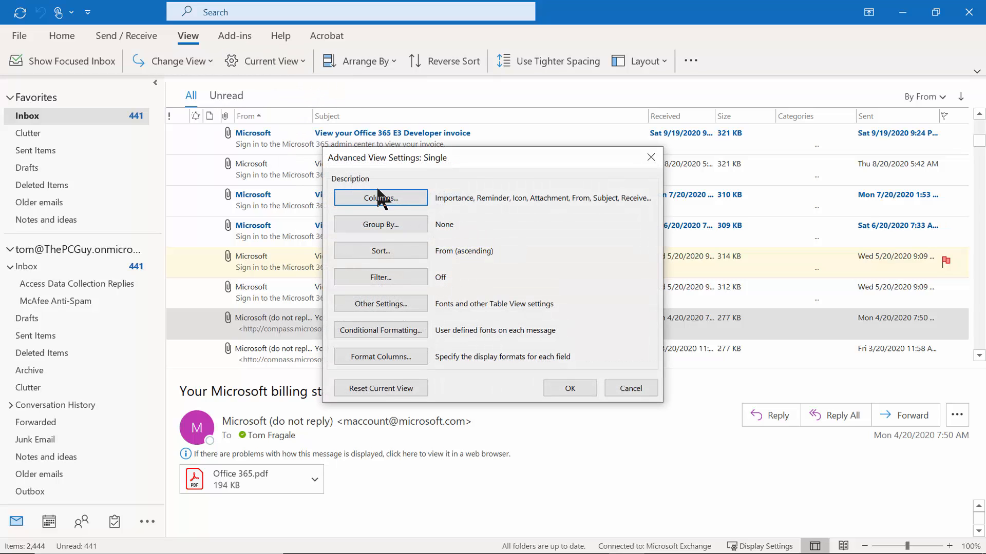
{"action": "left_click", "coordinate": [375, 222]}
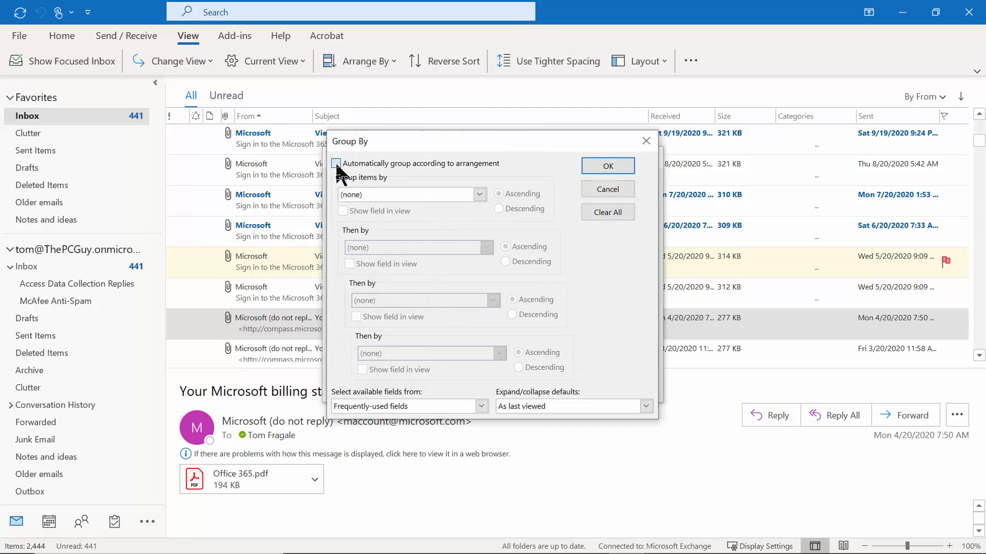
{"action": "left_click", "coordinate": [336, 164]}
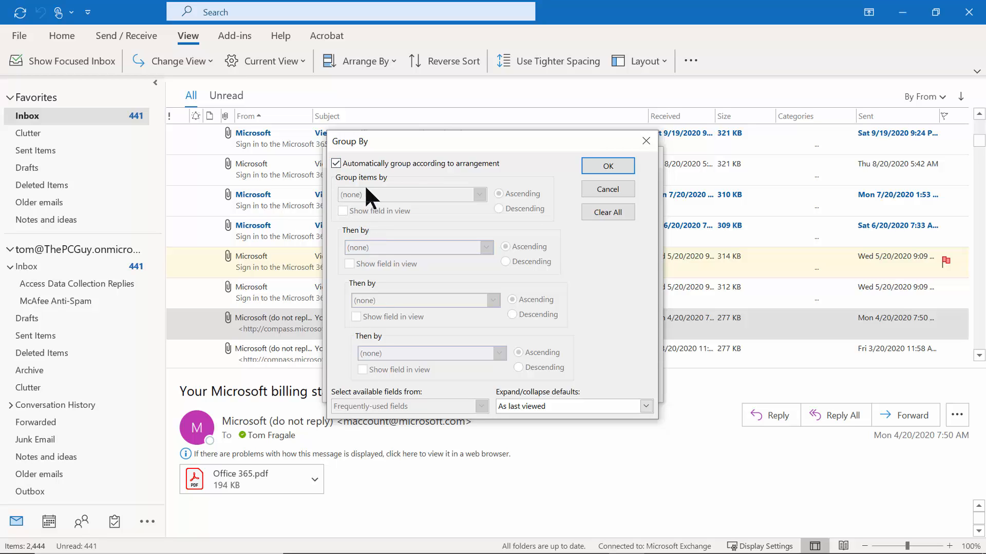
{"action": "left_click", "coordinate": [611, 168]}
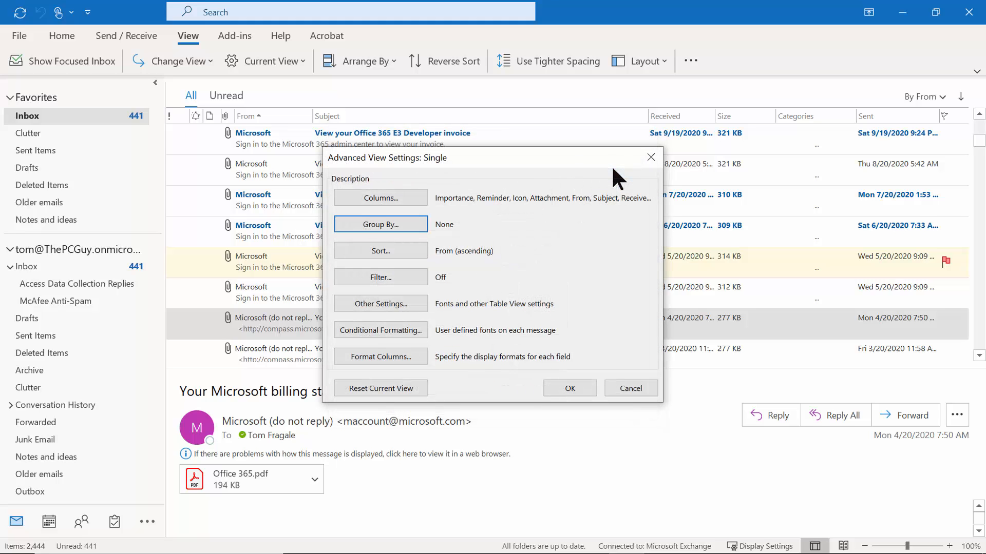
{"action": "left_click", "coordinate": [568, 388]}
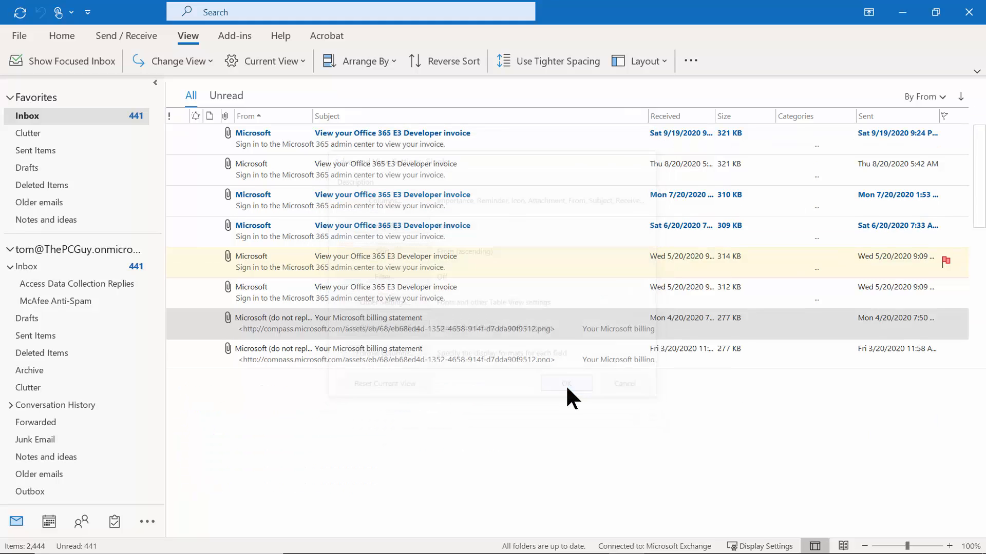
{"action": "left_click_drag", "start_coordinate": [979, 146], "coordinate": [979, 125]}
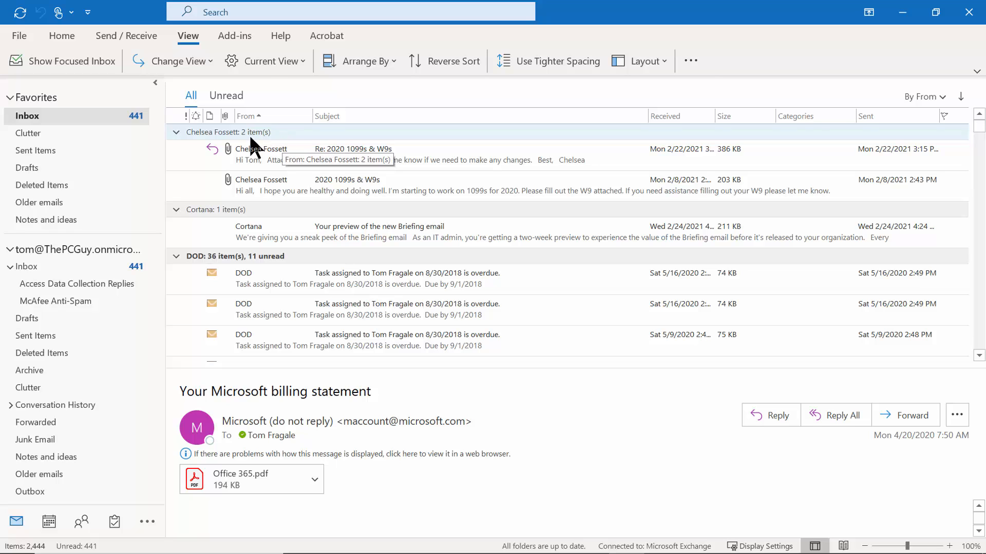
{"action": "left_click", "coordinate": [176, 132]}
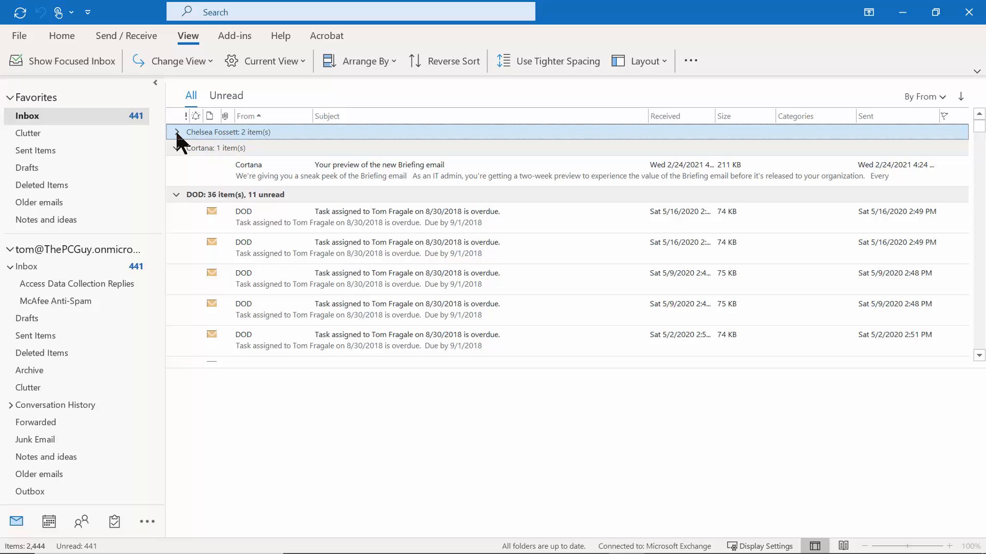
{"action": "left_click", "coordinate": [176, 133]}
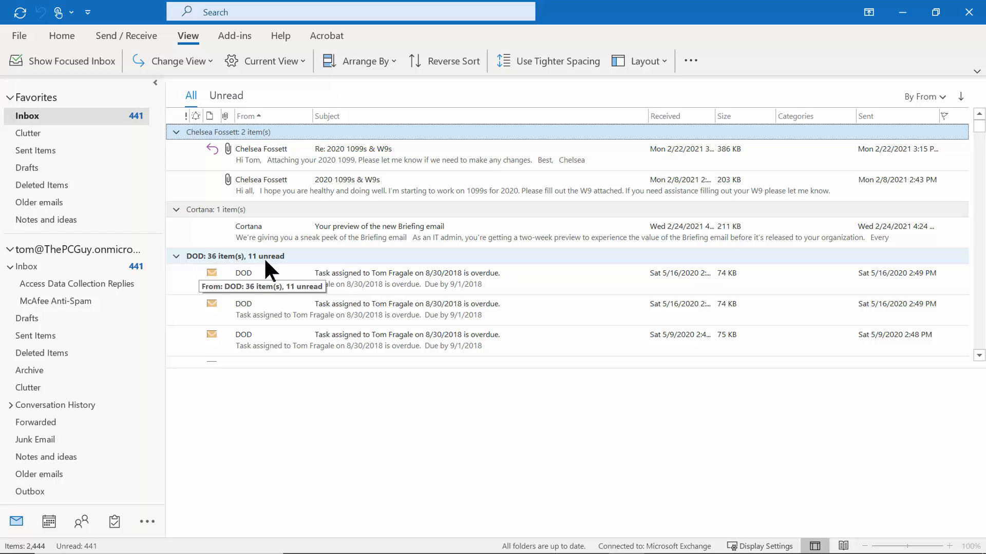
{"action": "left_click", "coordinate": [176, 257]}
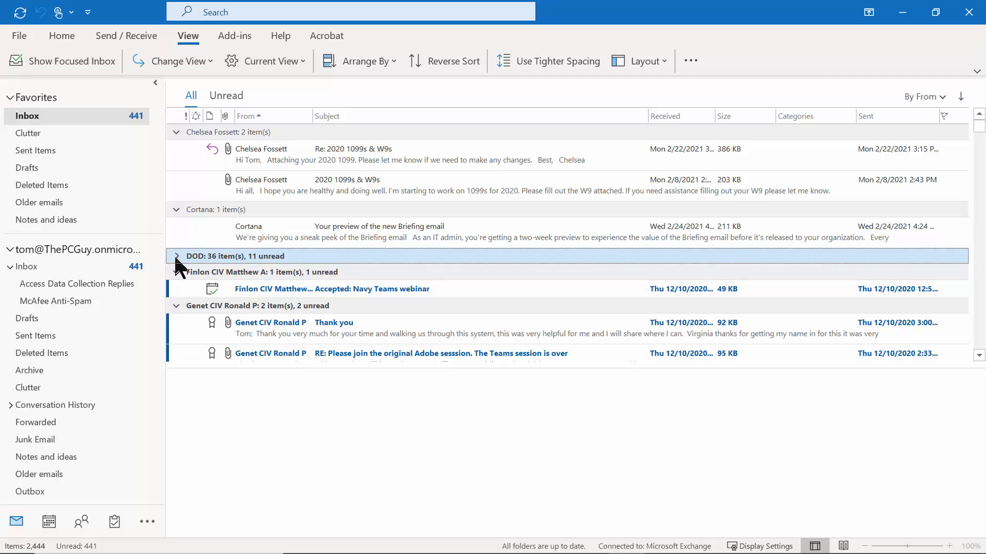
{"action": "left_click", "coordinate": [175, 257]}
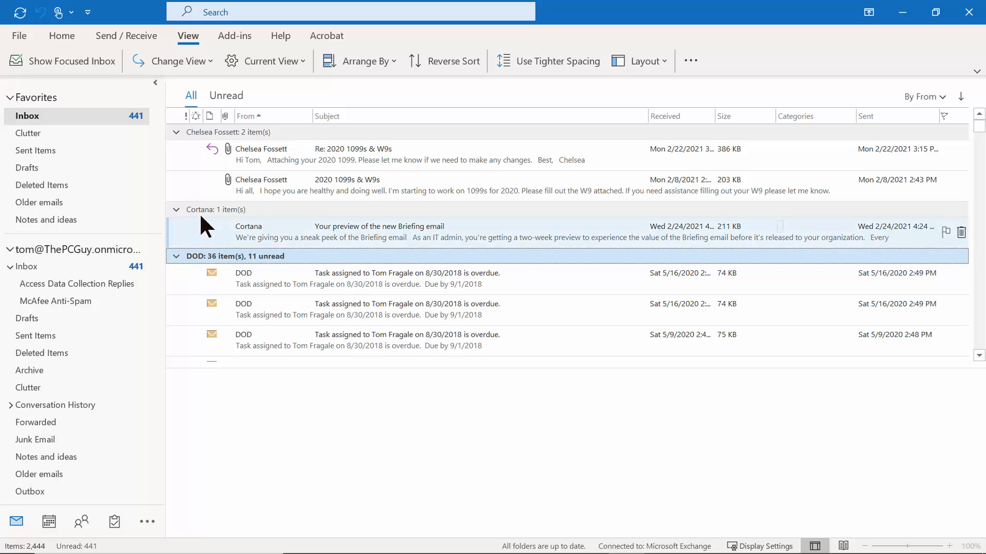
In the view's Group By settings, turn off automatic grouping and clear all group fields, leaving the inbox ungrouped.
{"action": "left_click", "coordinate": [288, 60]}
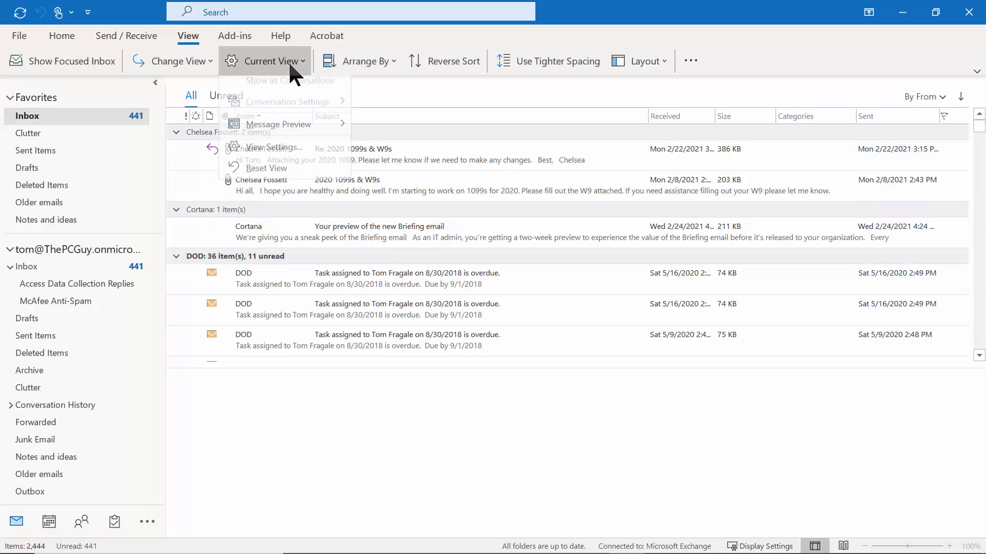
{"action": "left_click", "coordinate": [291, 150]}
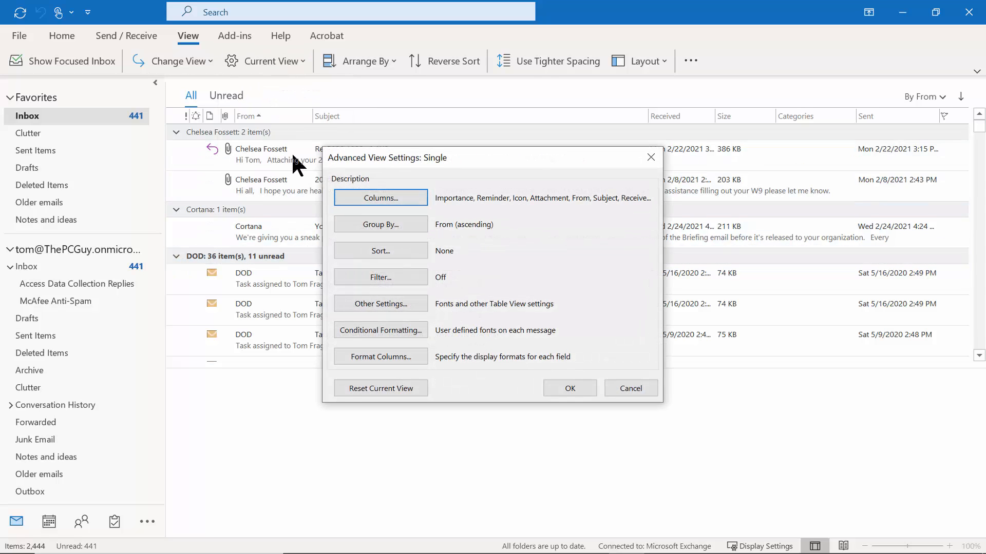
{"action": "left_click", "coordinate": [366, 225]}
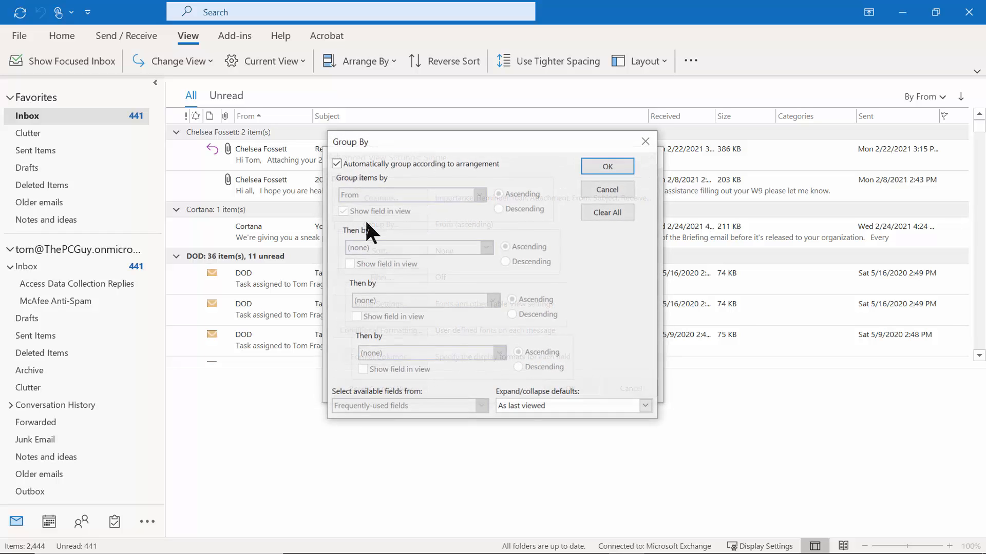
{"action": "left_click", "coordinate": [336, 163]}
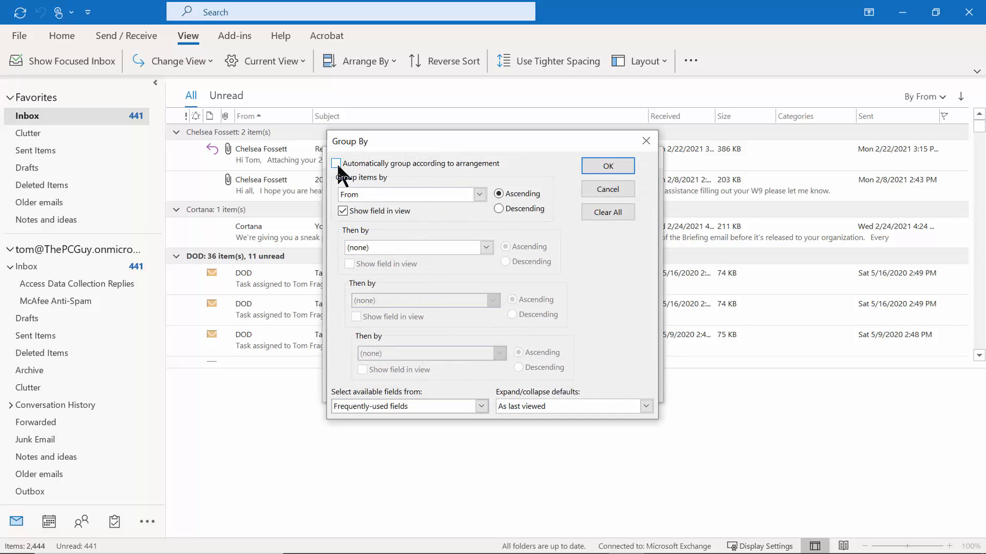
{"action": "left_click", "coordinate": [596, 212]}
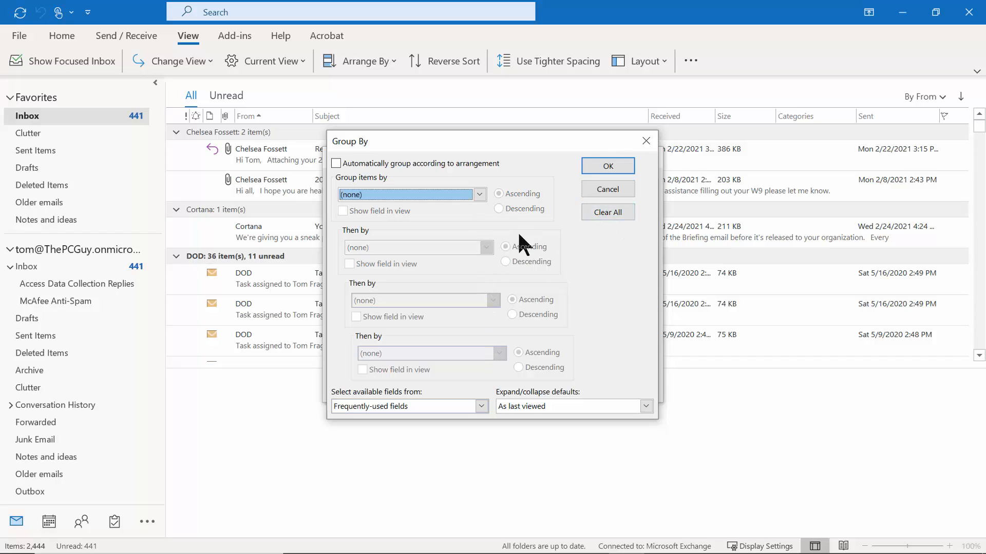
{"action": "left_click", "coordinate": [597, 164]}
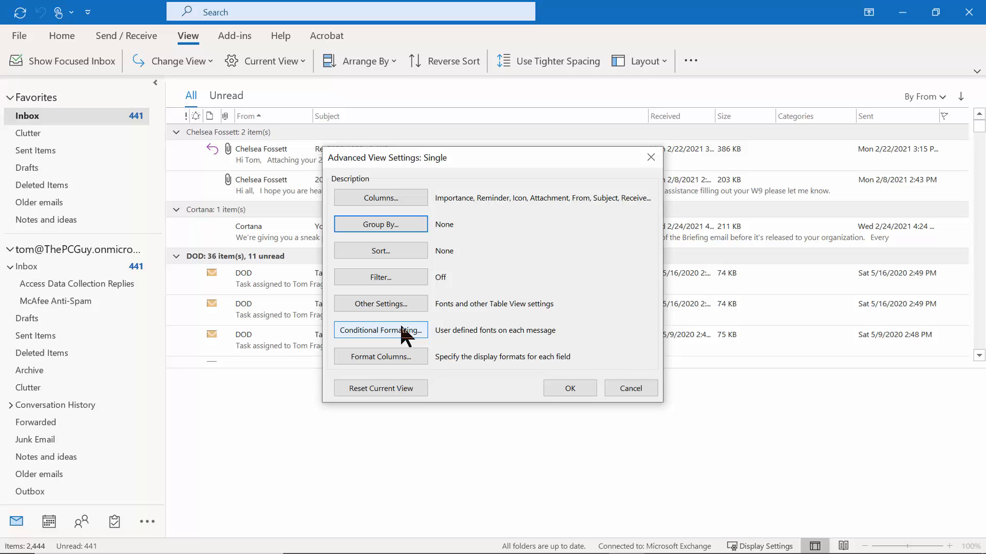
{"action": "left_click", "coordinate": [560, 389]}
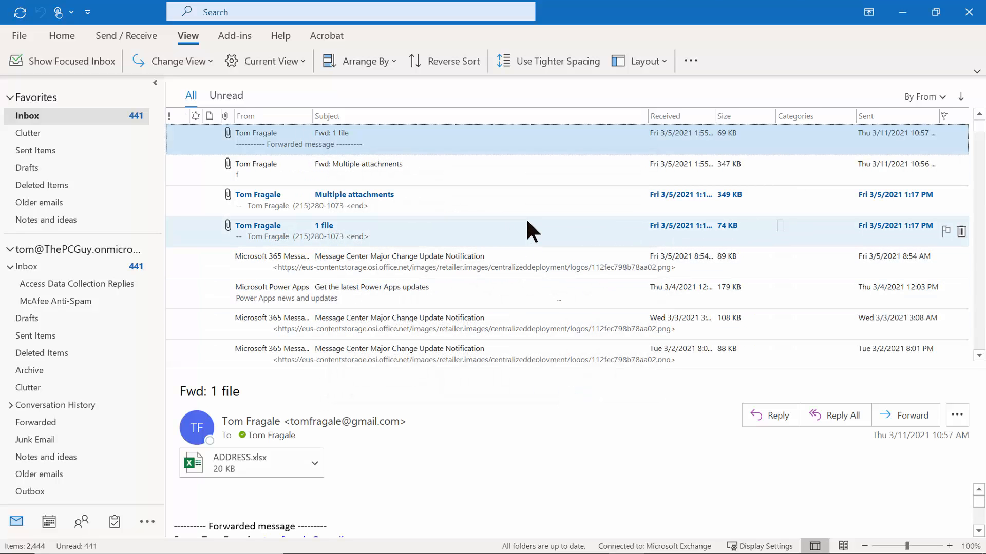
Switch to outlook webinar (1).pptx and scroll to slide 4, 'The What – When – Where System'.
{"action": "mouse_move", "coordinate": [439, 548]}
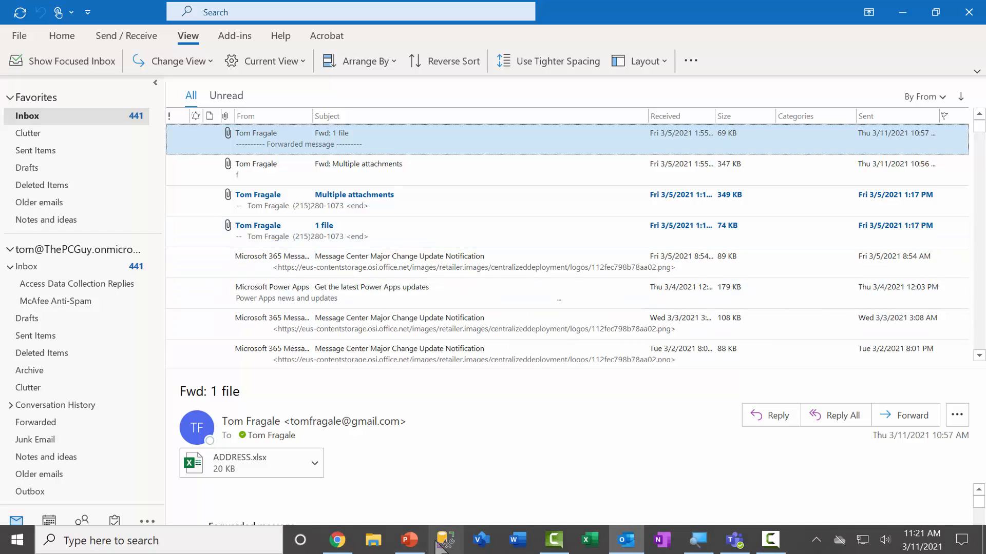
{"action": "mouse_move", "coordinate": [409, 540]}
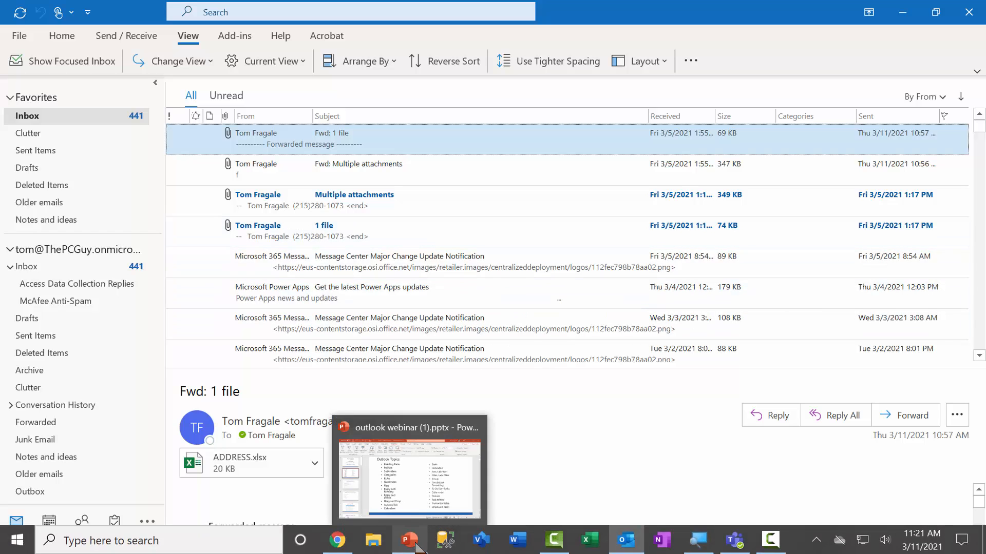
{"action": "left_click", "coordinate": [403, 508]}
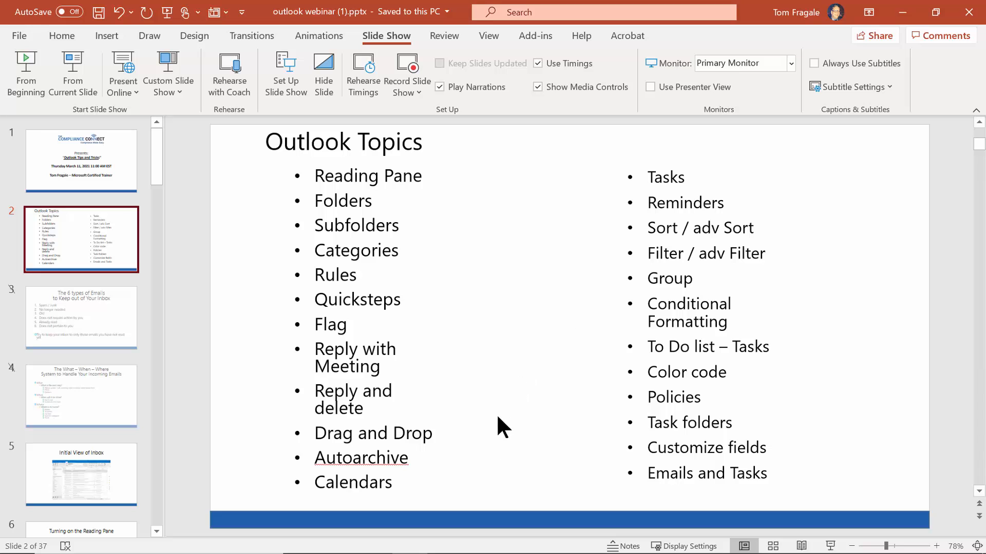
{"action": "scroll", "coordinate": [512, 427], "scroll_direction": "down", "scroll_amount": 1}
{"action": "scroll", "coordinate": [512, 428], "scroll_direction": "down", "scroll_amount": 1}
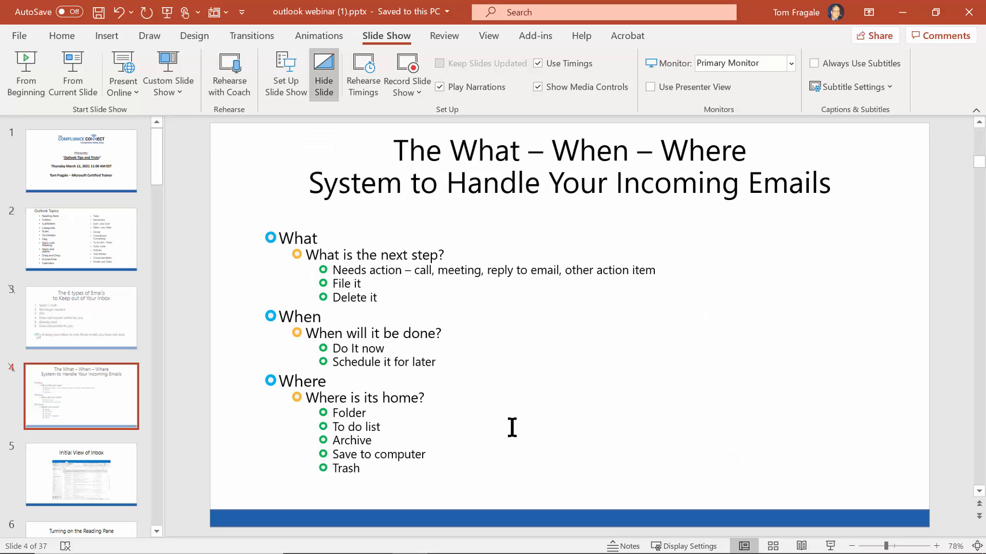
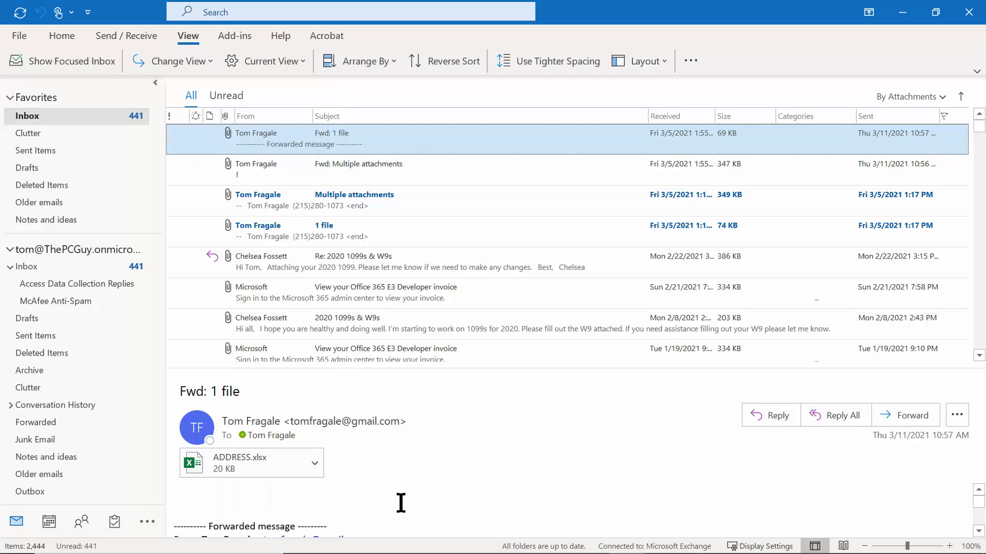
Preview the ADDRESS.xlsx attachment of Fwd: 1 file and open its attachment menu.
{"action": "left_click", "coordinate": [224, 459]}
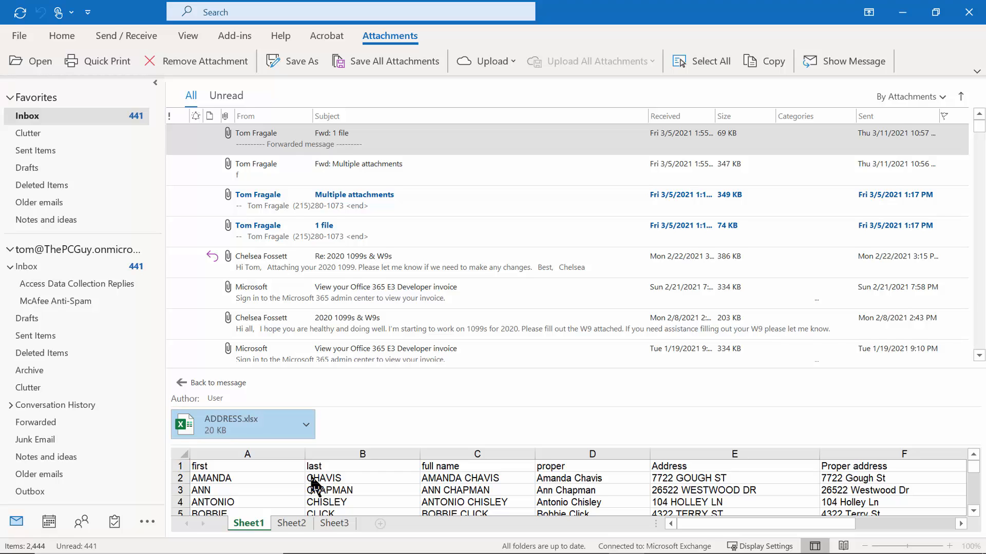
{"action": "left_click", "coordinate": [306, 425]}
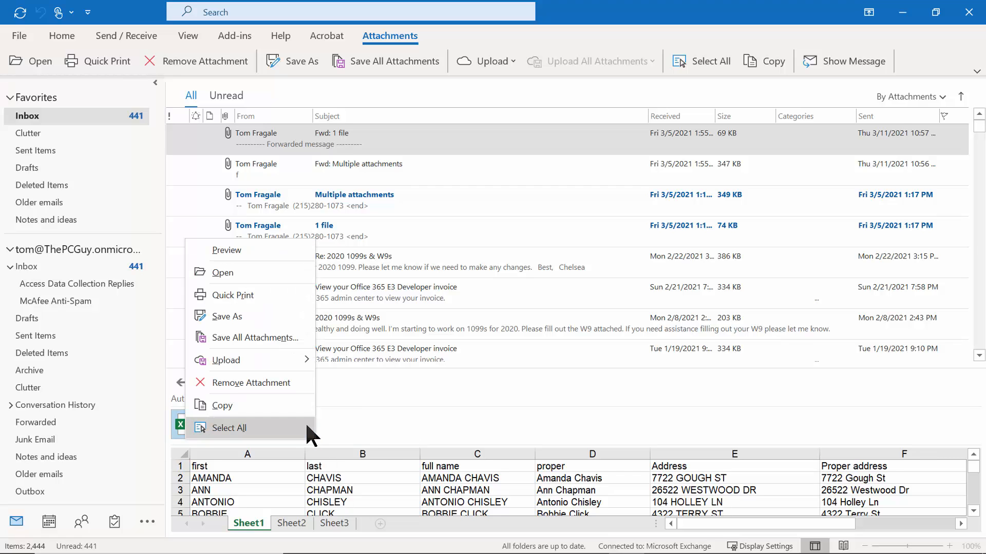
Save ADDRESS.xlsx to the Documents folder, overwriting the existing file there.
{"action": "left_click", "coordinate": [248, 315]}
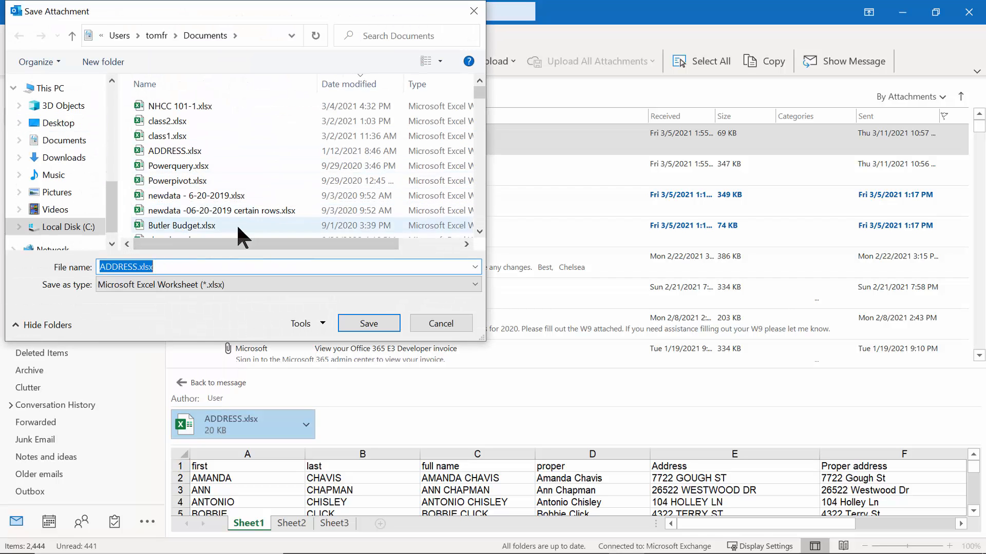
{"action": "left_click", "coordinate": [369, 323]}
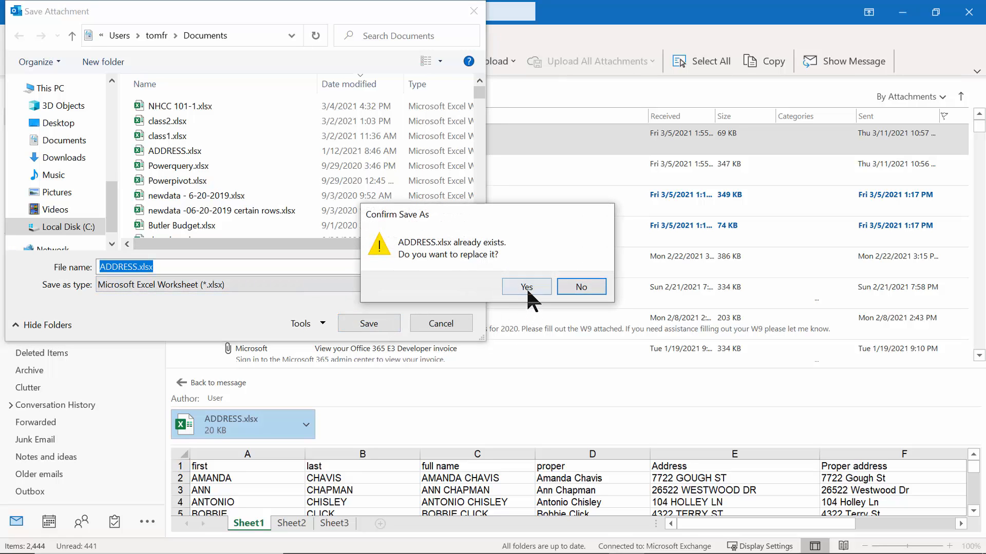
{"action": "left_click", "coordinate": [527, 286]}
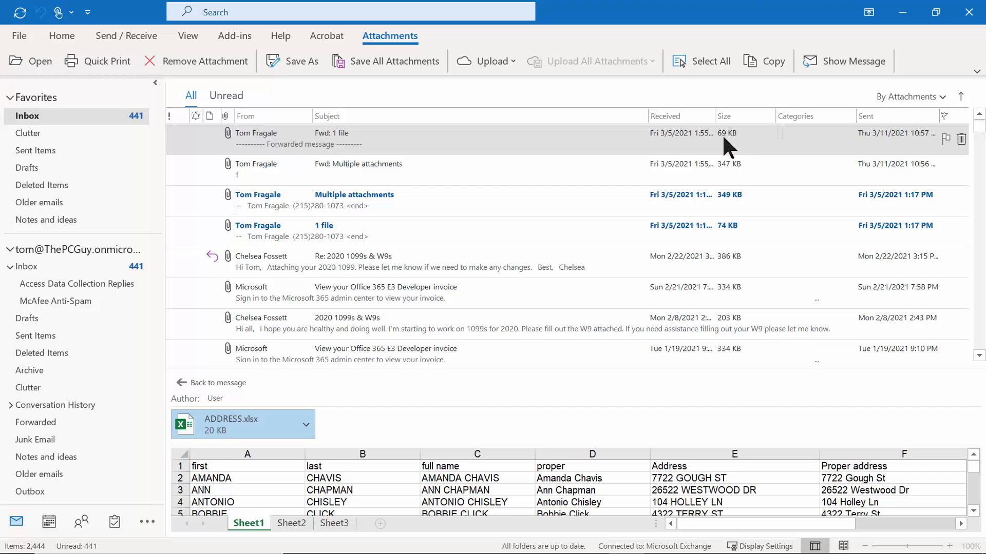
Remove ADDRESS.xlsx from the Fwd: 1 file message, then select Fwd: Multiple attachments.
{"action": "left_click", "coordinate": [303, 423]}
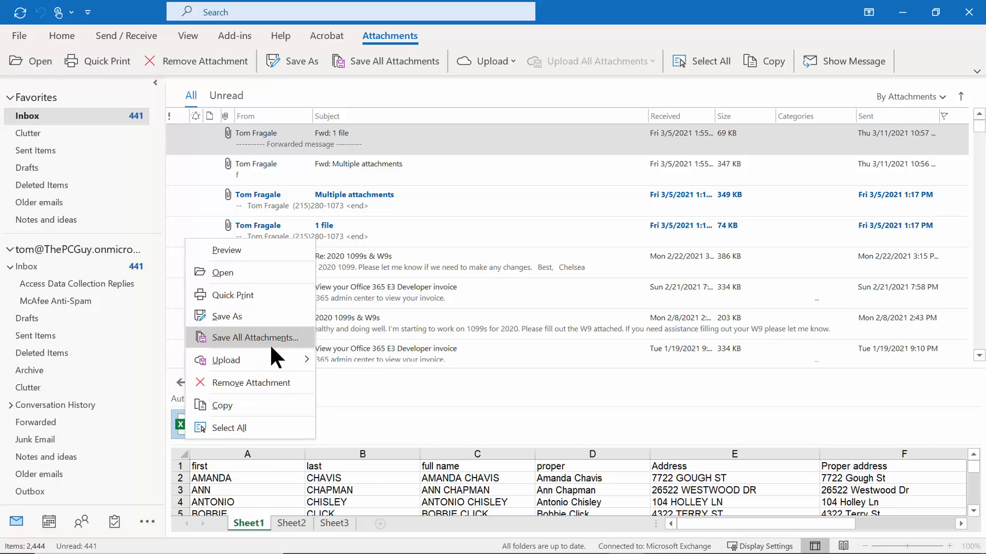
{"action": "left_click", "coordinate": [261, 380]}
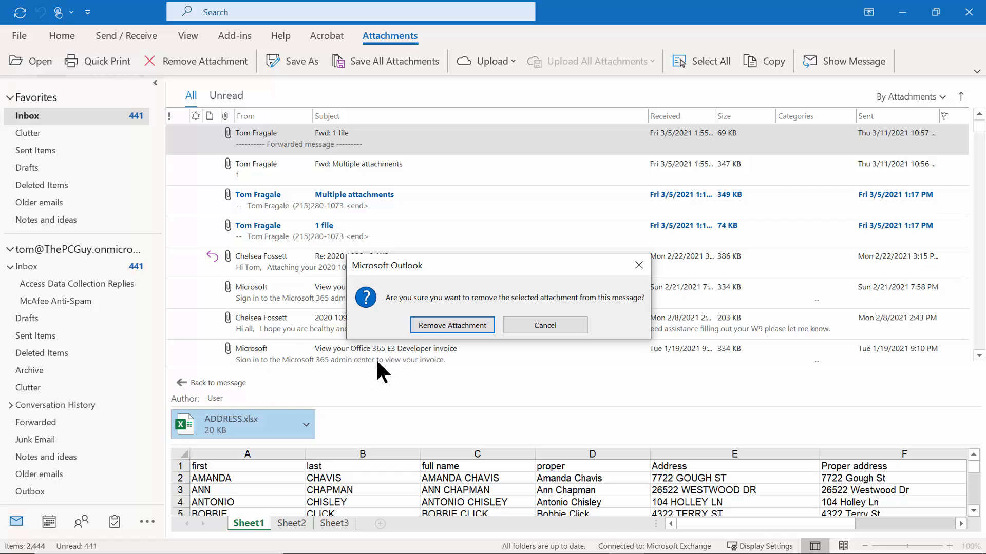
{"action": "left_click", "coordinate": [445, 326]}
{"action": "left_click", "coordinate": [680, 164]}
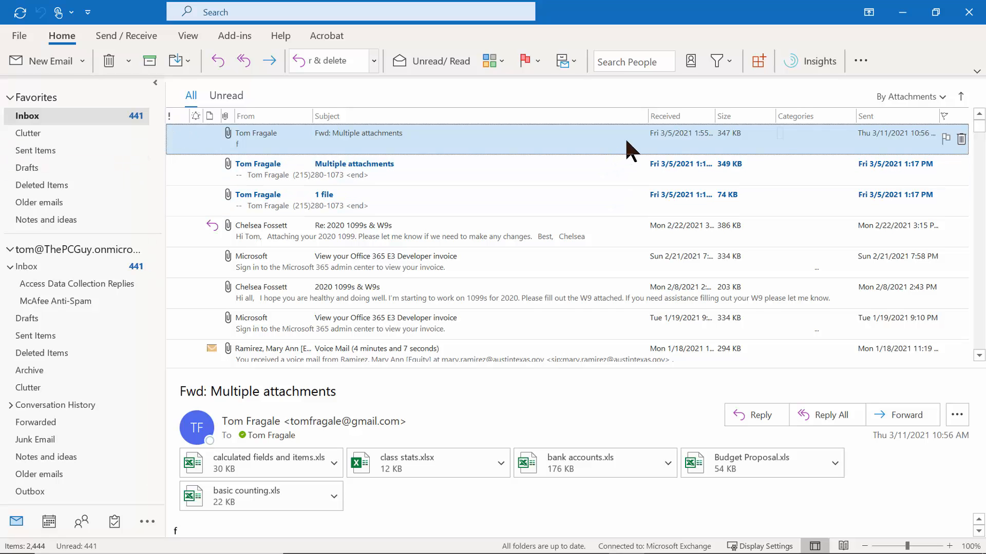
Sort the inbox by received date, newest first, and open Fwd: Multiple attachments.
{"action": "left_click", "coordinate": [673, 117]}
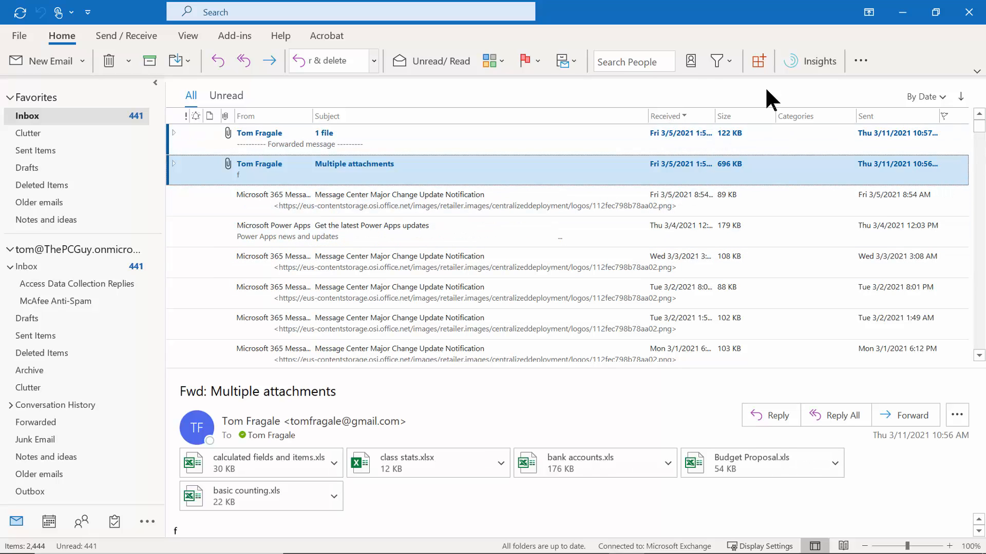
{"action": "left_click", "coordinate": [662, 114]}
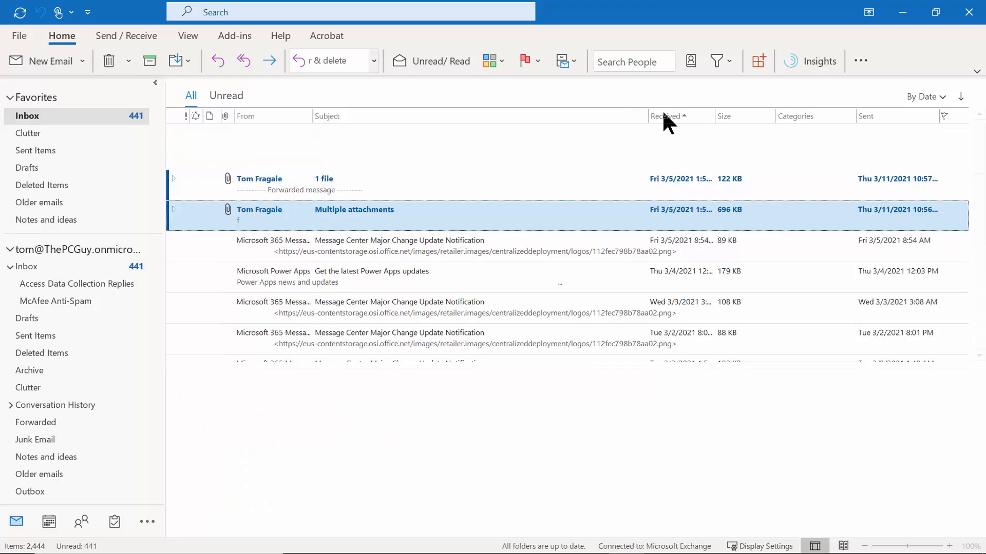
{"action": "left_click", "coordinate": [665, 114]}
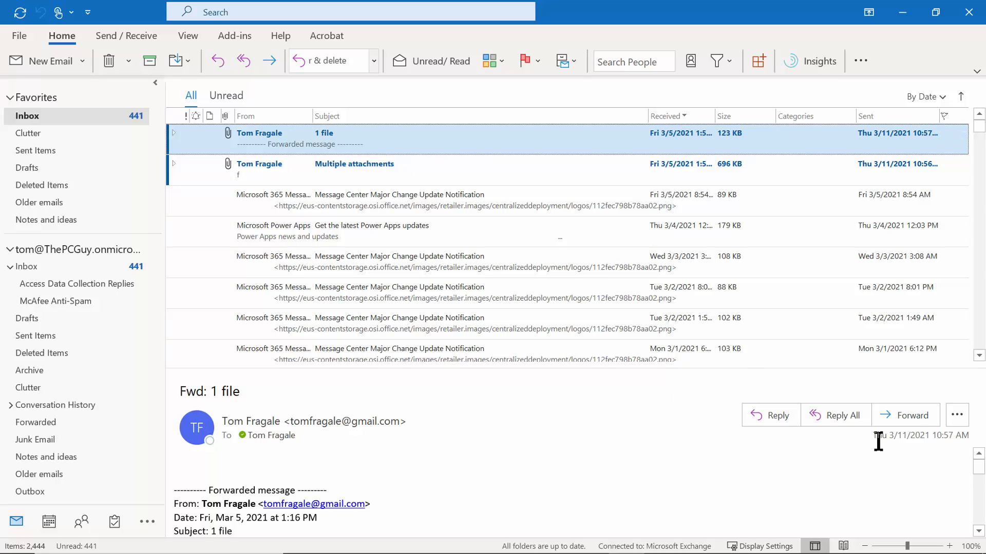
{"action": "mouse_move", "coordinate": [979, 470]}
{"action": "left_mouse_down"}
{"action": "mouse_move", "coordinate": [979, 501]}
{"action": "mouse_move", "coordinate": [978, 459]}
{"action": "left_mouse_up"}
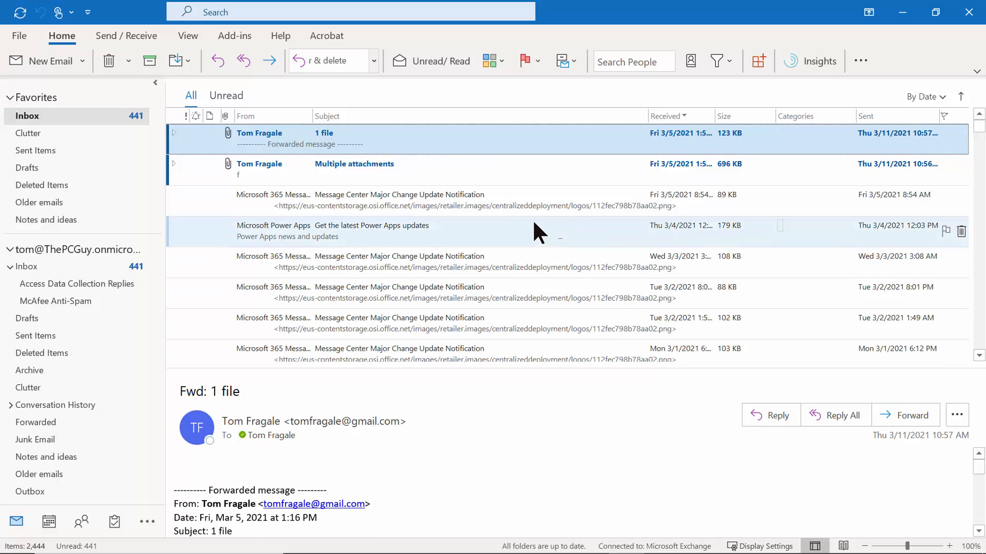
{"action": "left_click", "coordinate": [280, 168]}
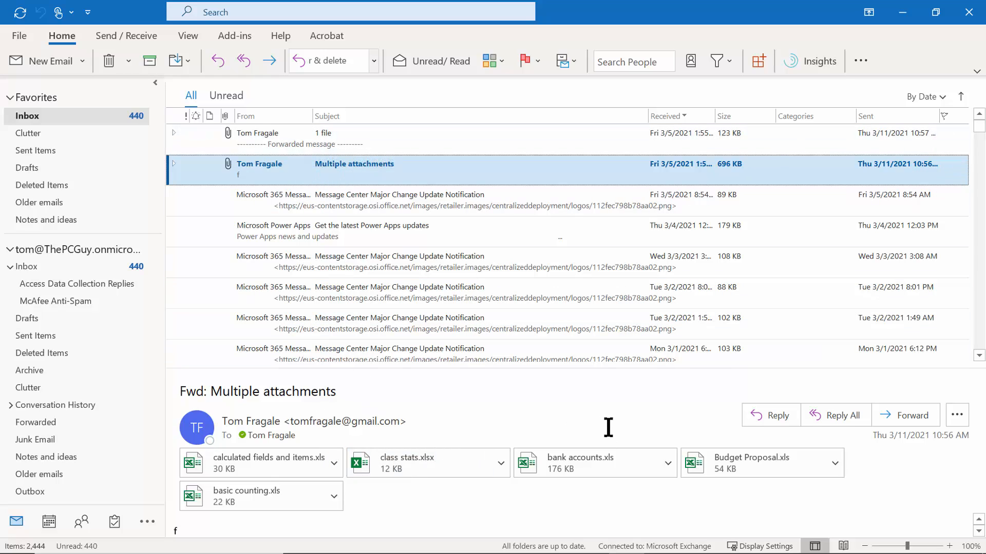
{"action": "left_click", "coordinate": [335, 463]}
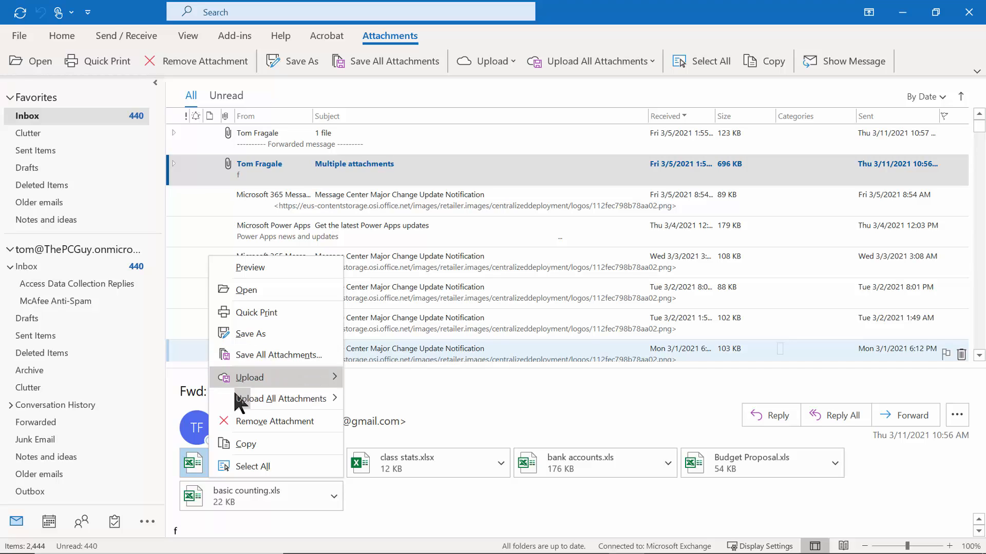
Save all five attachments of Fwd: Multiple attachments into the Documents folder.
{"action": "mouse_move", "coordinate": [264, 381]}
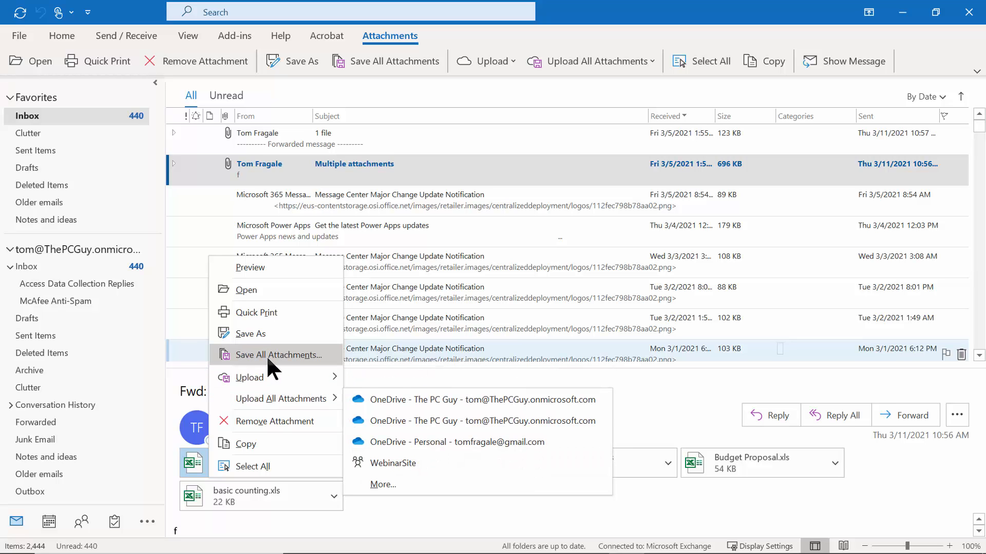
{"action": "left_click", "coordinate": [300, 354]}
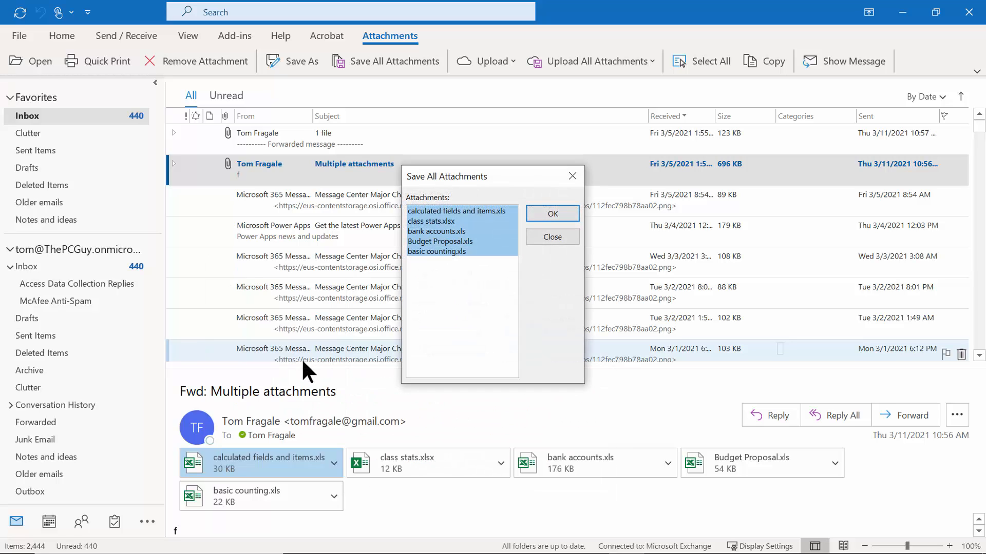
{"action": "left_click", "coordinate": [559, 210]}
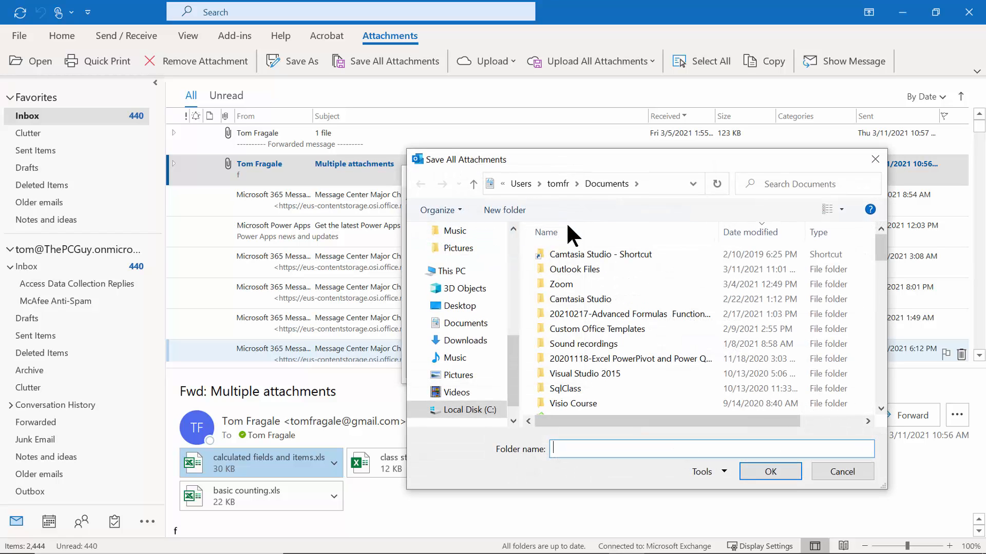
{"action": "left_click", "coordinate": [766, 474]}
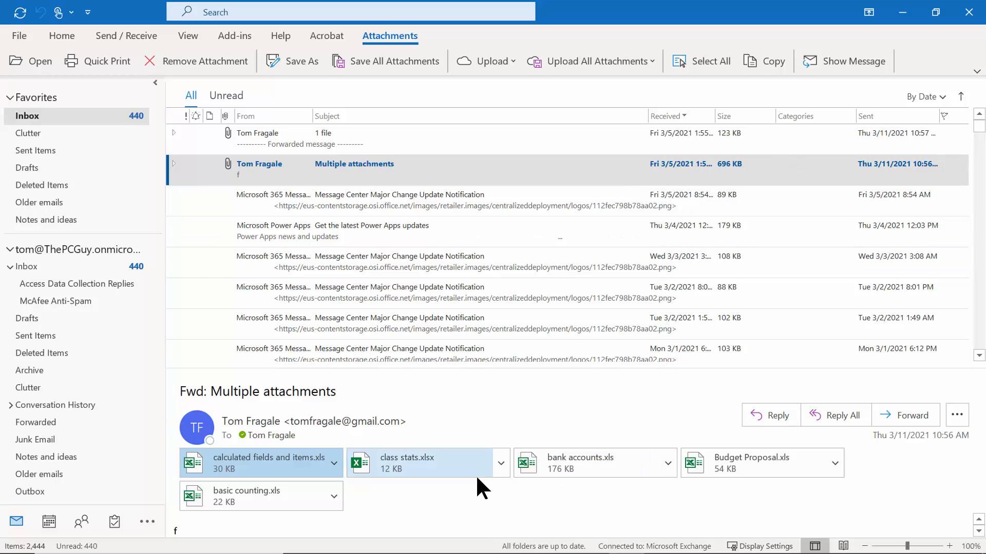
Select and remove all five spreadsheet attachments, shrinking the message from 696 KB to 401 KB.
{"action": "left_click", "coordinate": [334, 496]}
{"action": "left_click", "coordinate": [328, 497]}
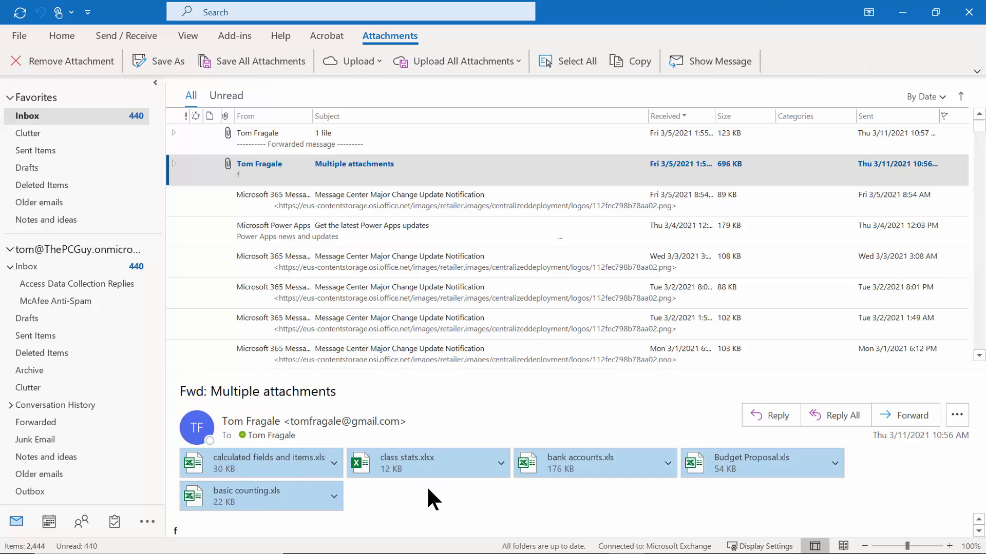
{"action": "left_click", "coordinate": [337, 461]}
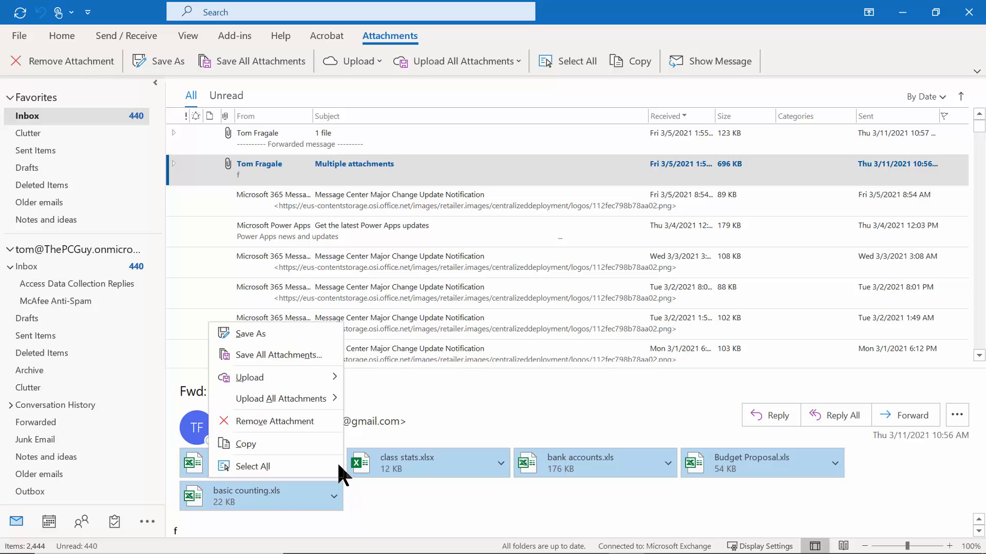
{"action": "left_click", "coordinate": [310, 421]}
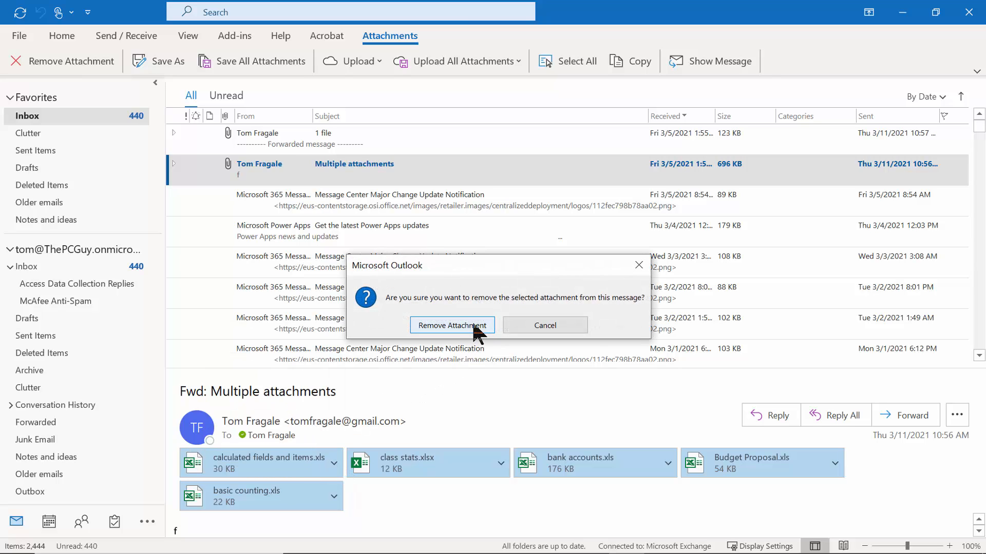
{"action": "left_click", "coordinate": [467, 324]}
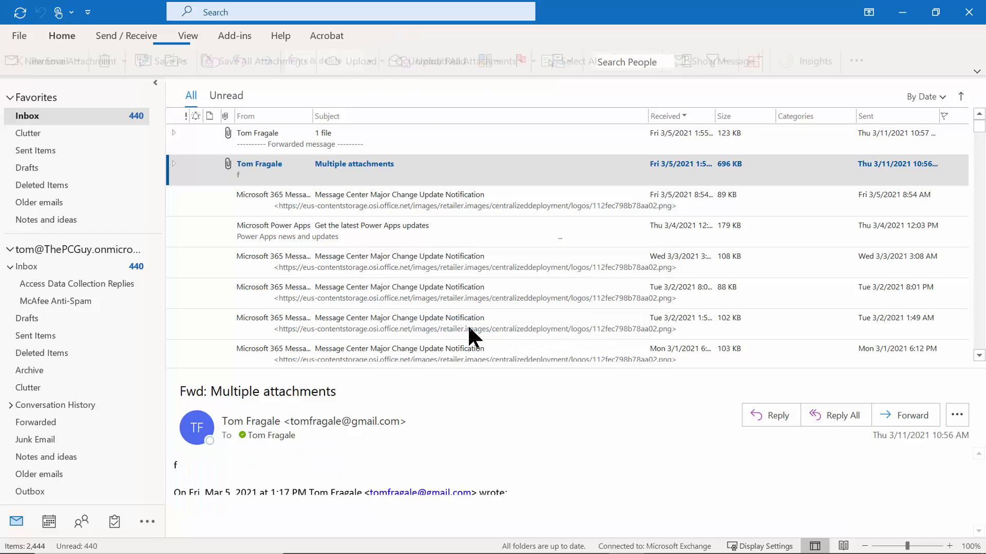
{"action": "left_click", "coordinate": [633, 189]}
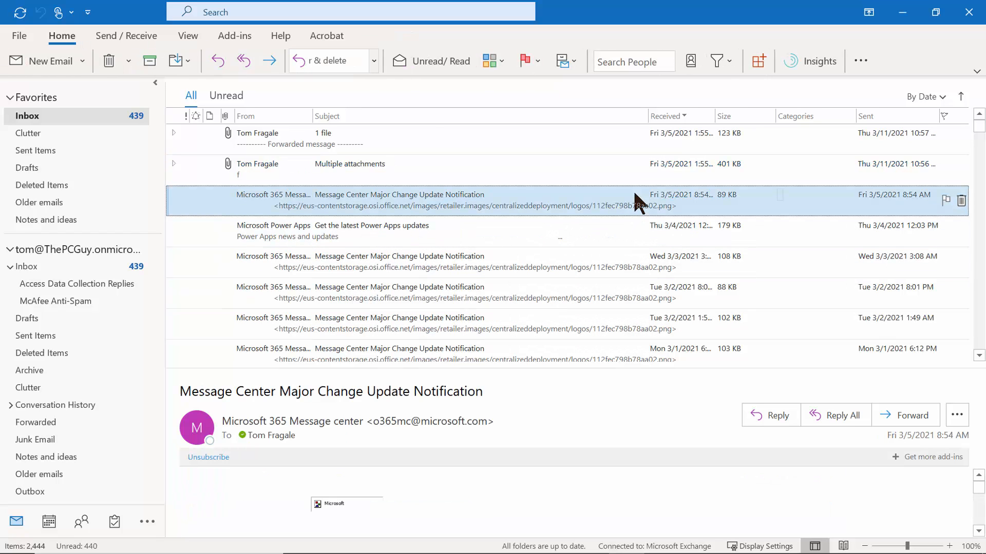
Flag the Fri 3/5 and Tue 3/2 notifications and sort the inbox by flag status.
{"action": "left_click", "coordinate": [679, 165]}
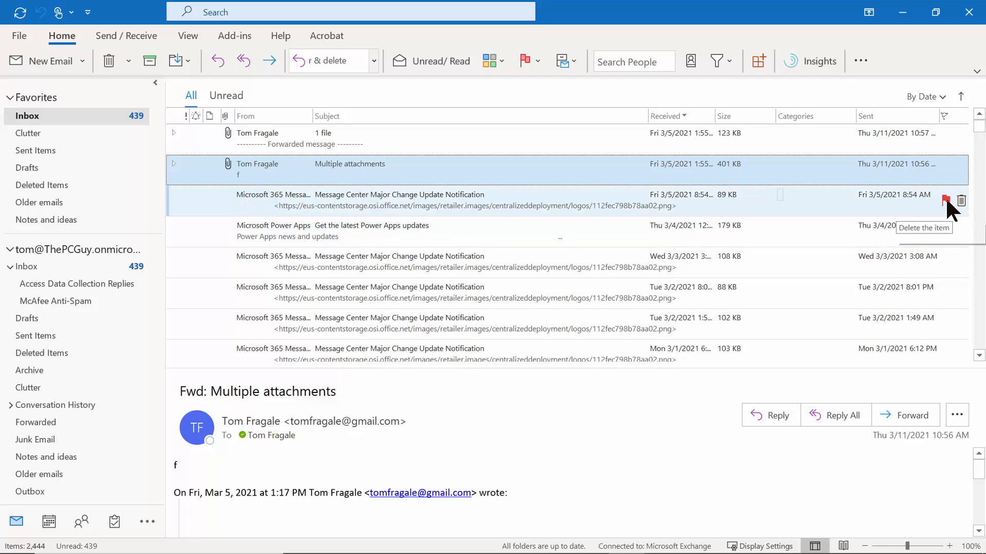
{"action": "left_click", "coordinate": [945, 196]}
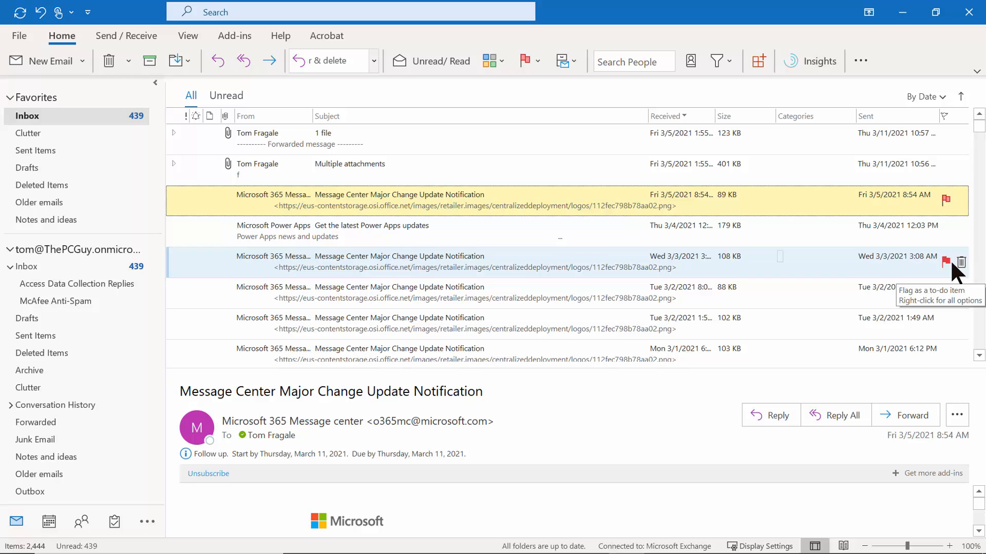
{"action": "left_click", "coordinate": [945, 291]}
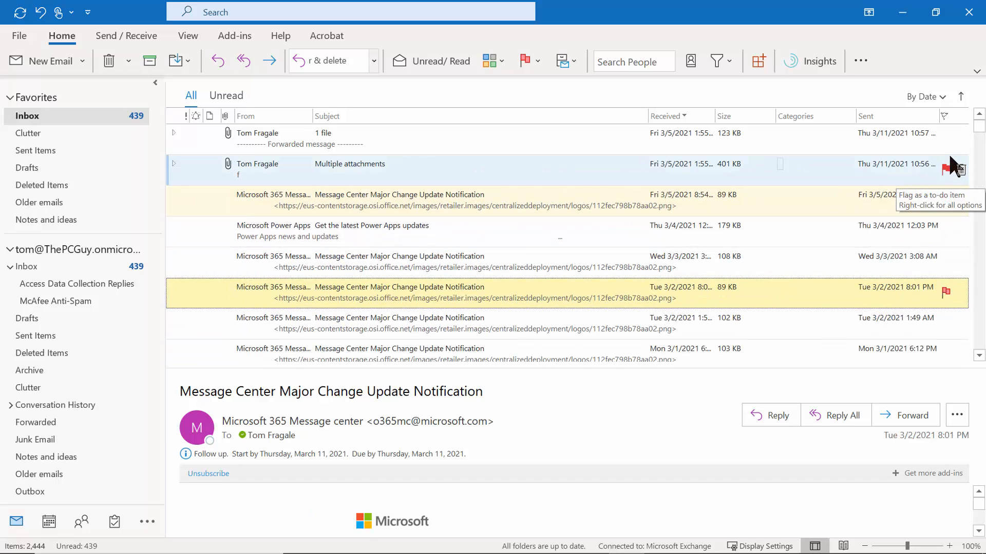
{"action": "left_click", "coordinate": [944, 114]}
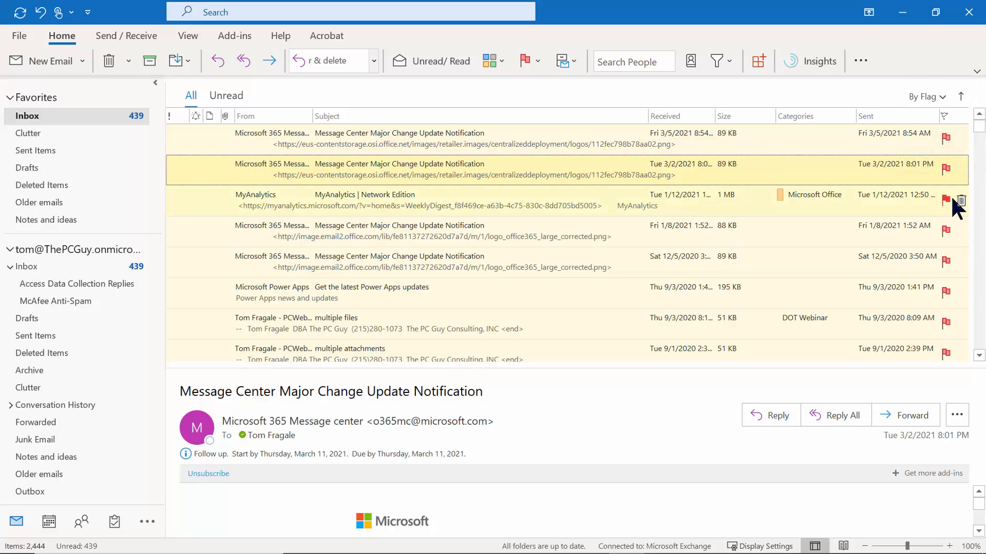
{"action": "mouse_move", "coordinate": [113, 529]}
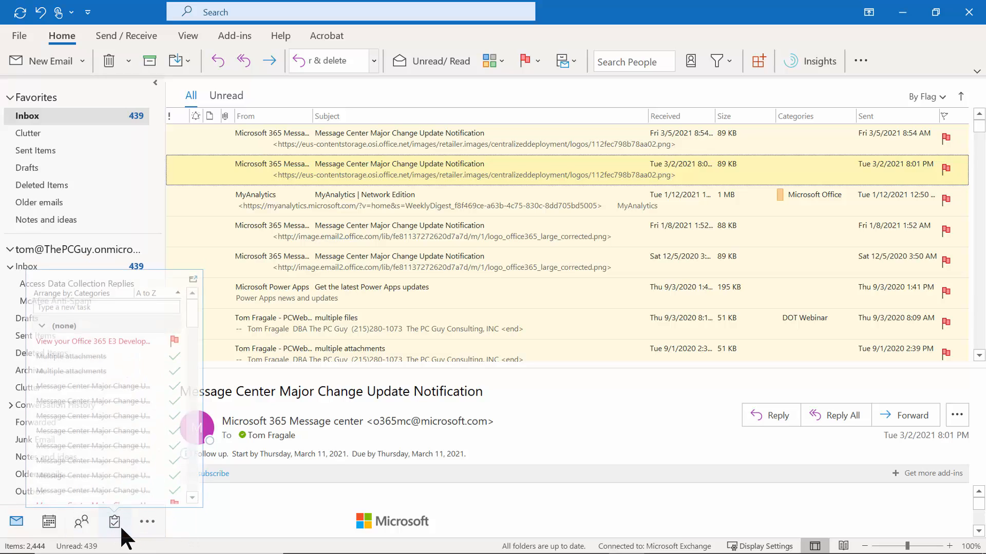
{"action": "left_click", "coordinate": [113, 530]}
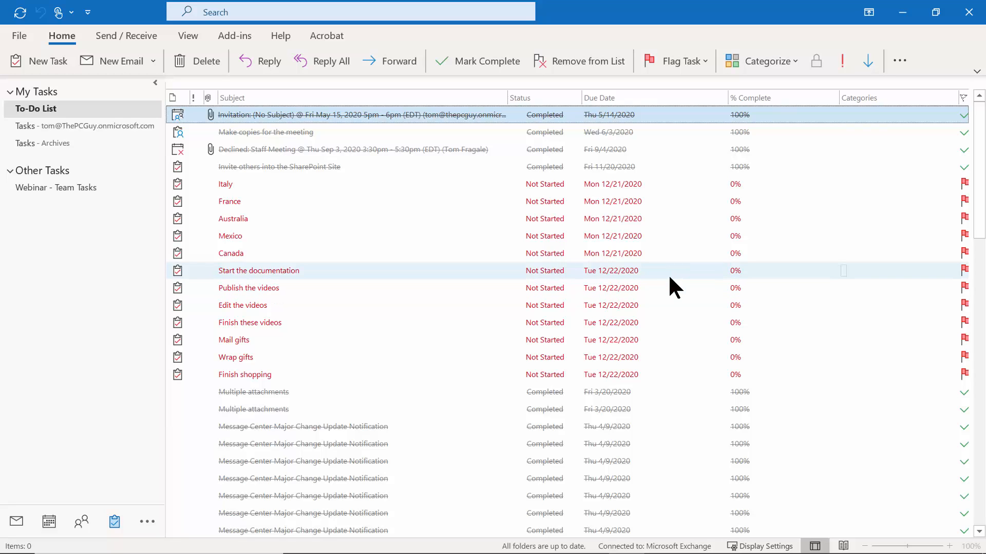
{"action": "left_click", "coordinate": [16, 521]}
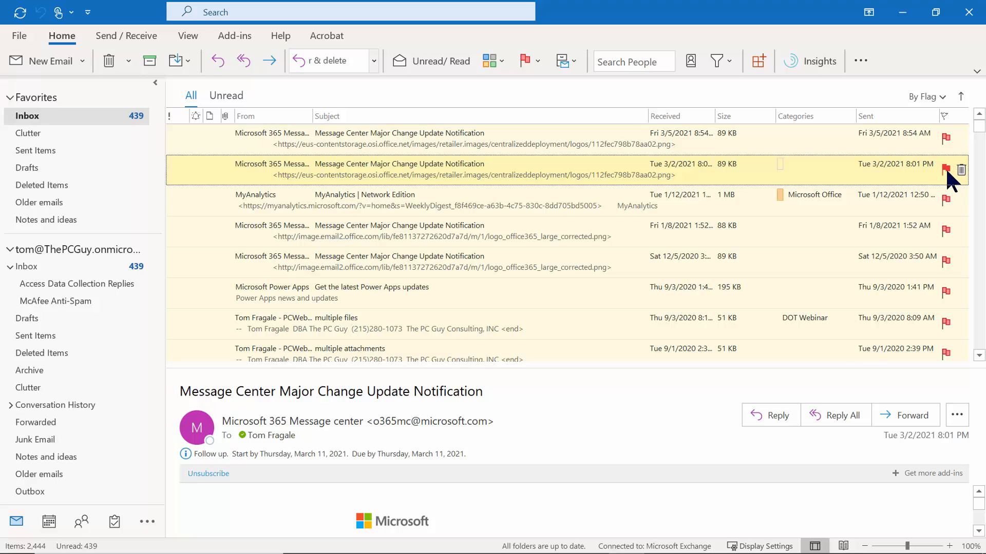
Add a reminder at 11:55 AM on March 11, 2021 to the Tue 3/2 flag.
{"action": "right_click", "coordinate": [945, 170]}
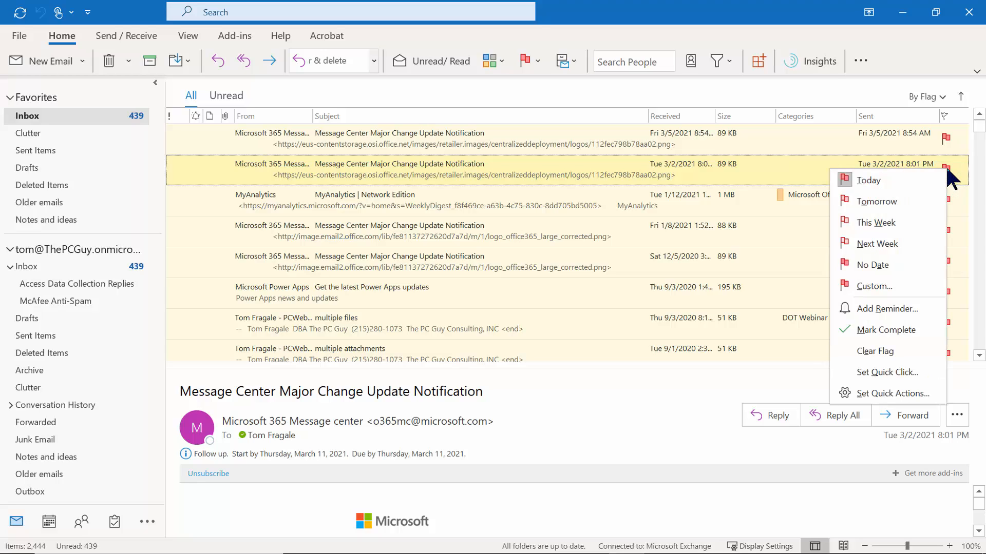
{"action": "left_click", "coordinate": [898, 304]}
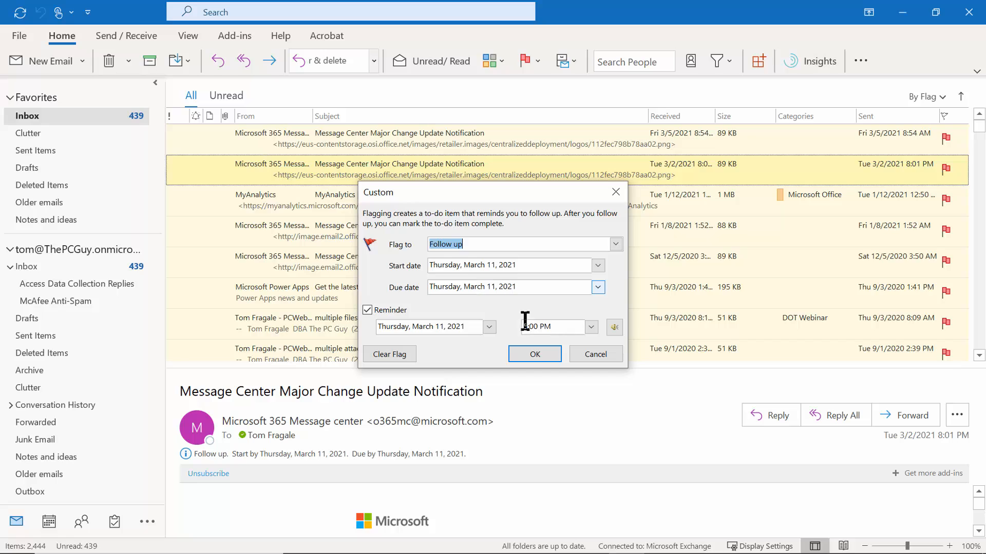
{"action": "left_click_drag", "start_coordinate": [556, 326], "coordinate": [519, 325]}
{"action": "type", "text": "11:55 am"}
{"action": "left_click", "coordinate": [534, 354]}
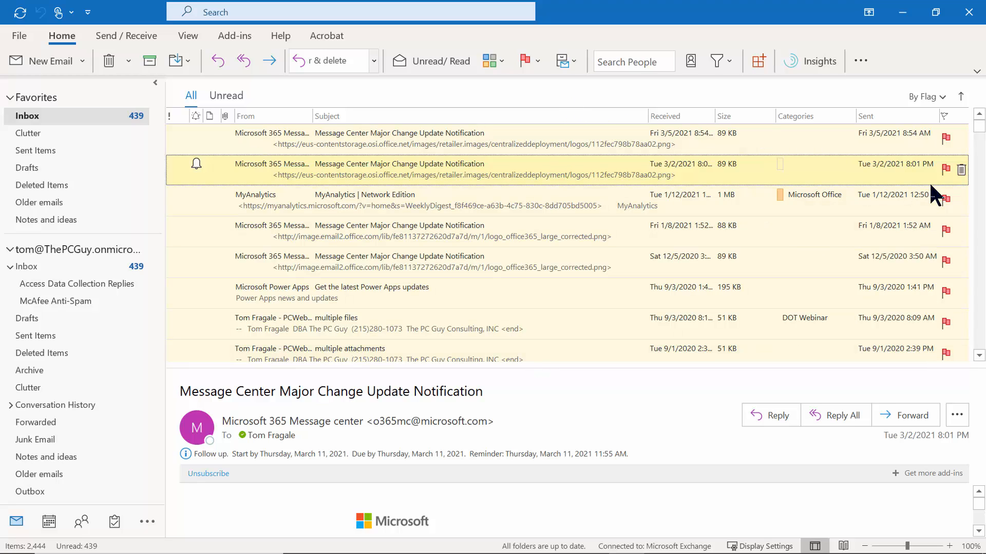
{"action": "right_click", "coordinate": [945, 229]}
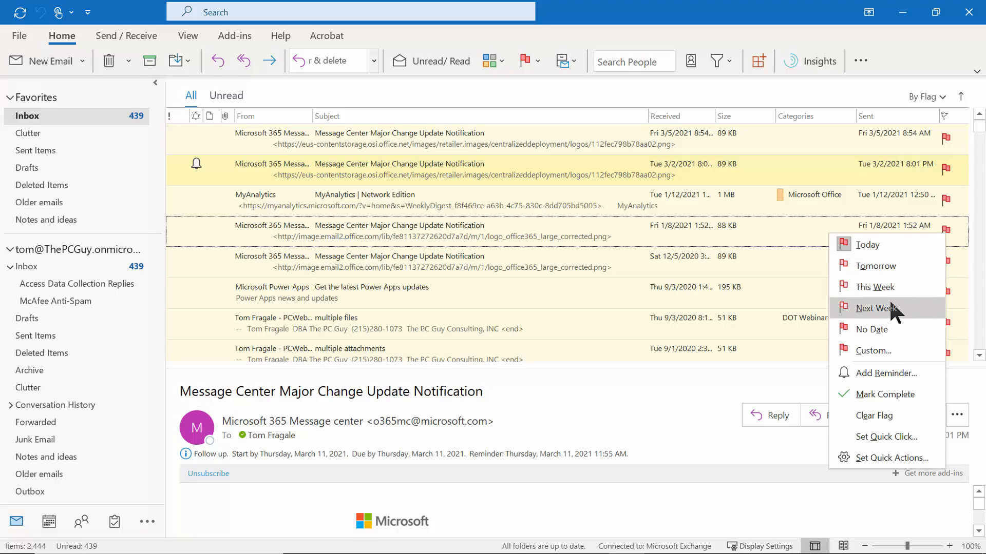
{"action": "left_click", "coordinate": [878, 371]}
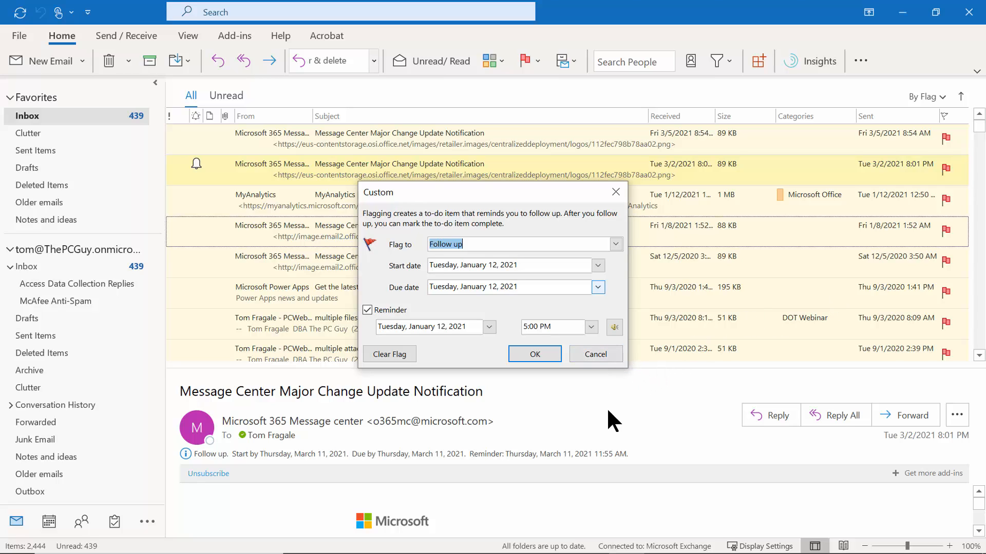
{"action": "left_click", "coordinate": [595, 354]}
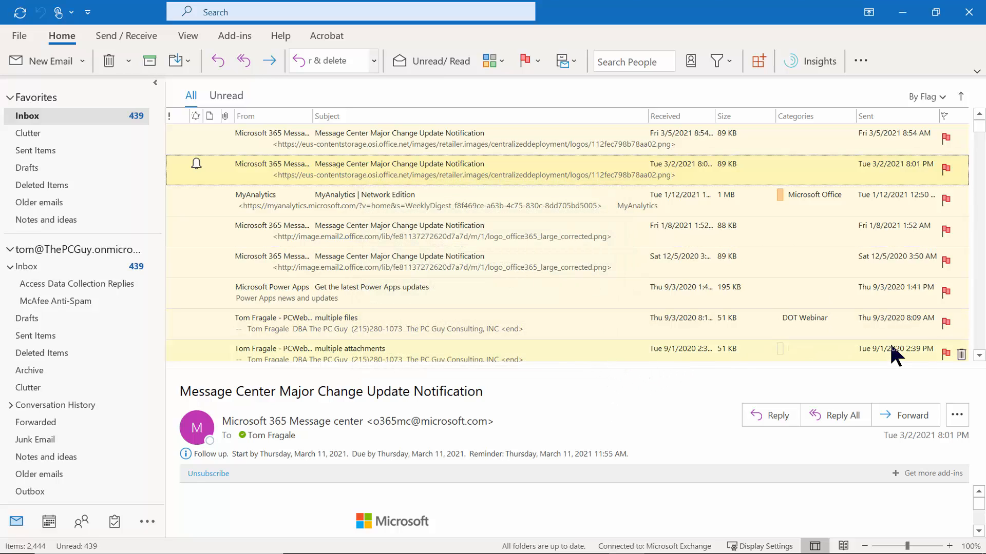
{"action": "scroll", "coordinate": [954, 349], "scroll_direction": "down", "scroll_amount": 2}
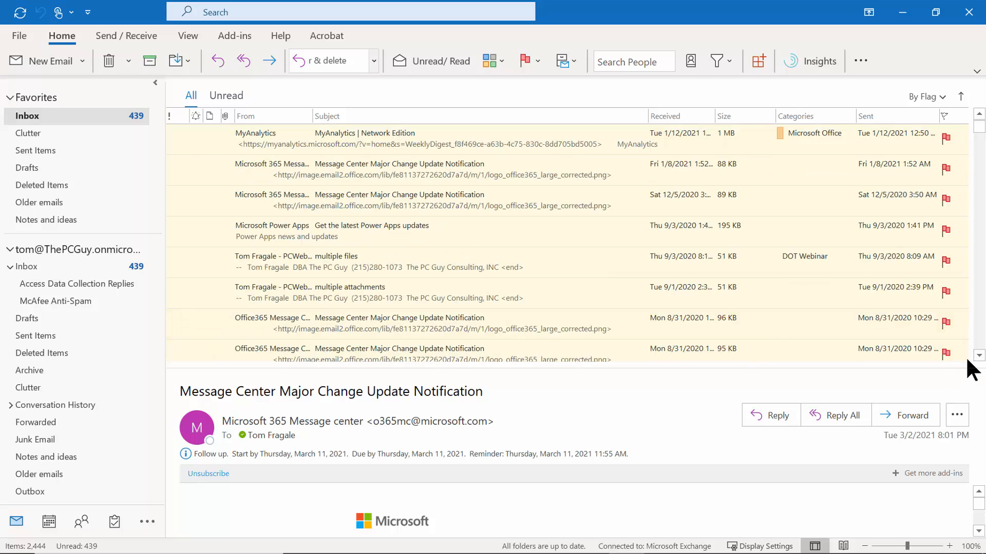
Mark the flagged 8/31/2020 Office365 notification complete.
{"action": "right_click", "coordinate": [944, 356]}
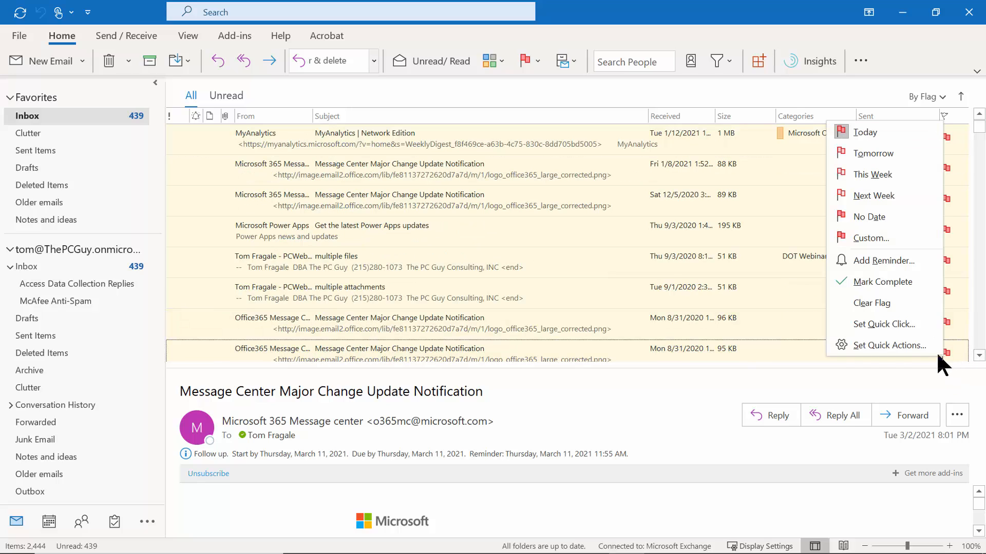
{"action": "left_click", "coordinate": [894, 278]}
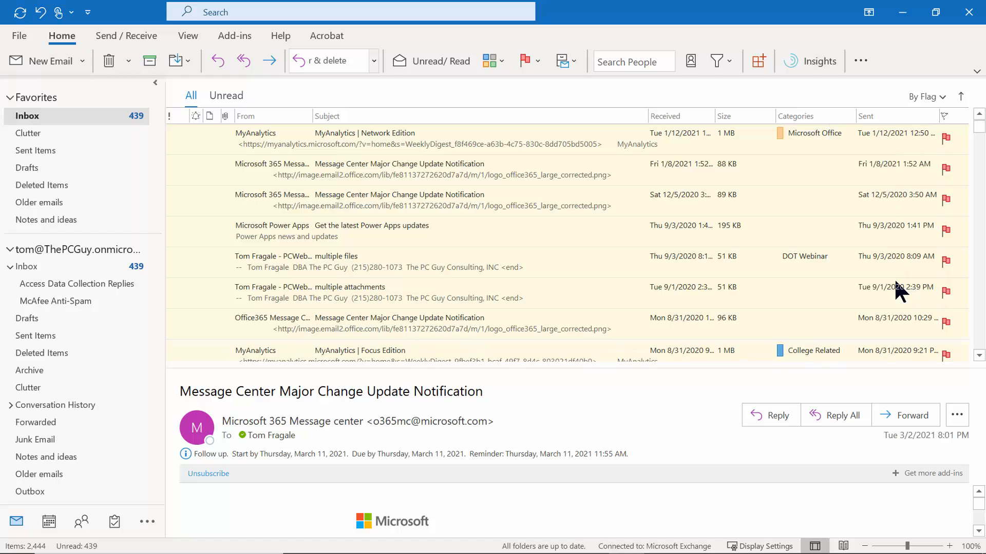
{"action": "scroll", "coordinate": [983, 365], "scroll_direction": "down", "scroll_amount": 10}
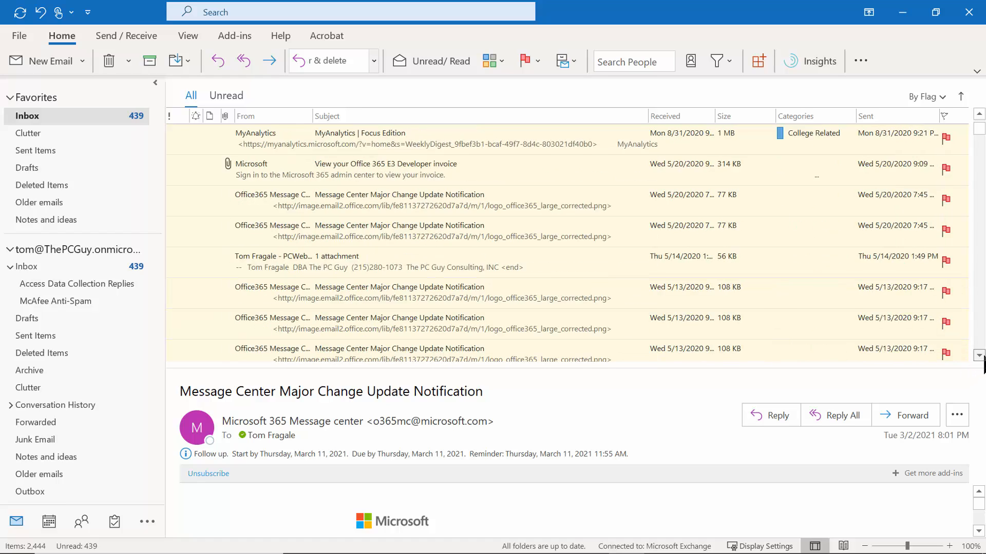
{"action": "scroll", "coordinate": [975, 256], "scroll_direction": "down", "scroll_amount": 3}
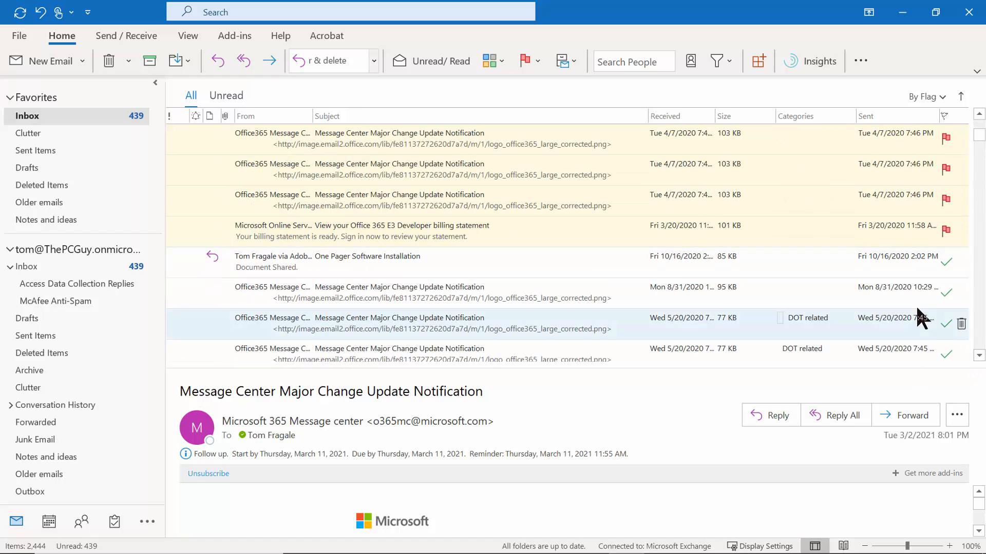
Check the Fri 1/8/2021 message's flag options, leaving its flag unchanged.
{"action": "mouse_move", "coordinate": [962, 234]}
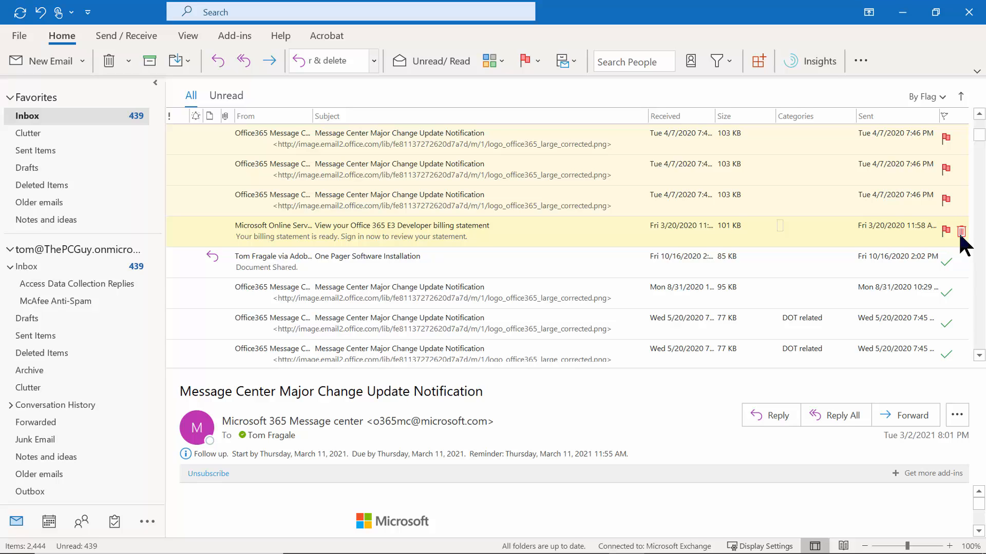
{"action": "left_click_drag", "start_coordinate": [982, 147], "coordinate": [968, 125]}
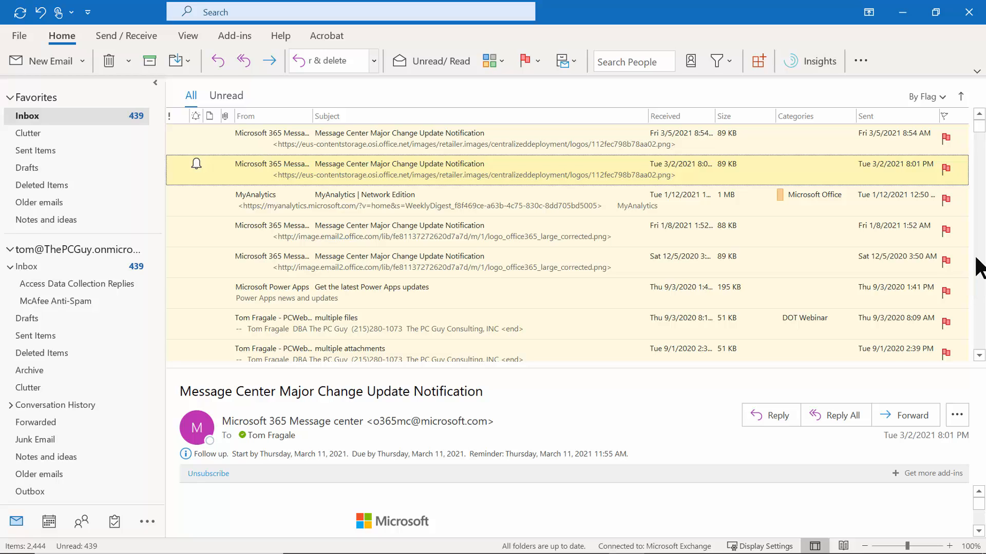
{"action": "right_click", "coordinate": [946, 231]}
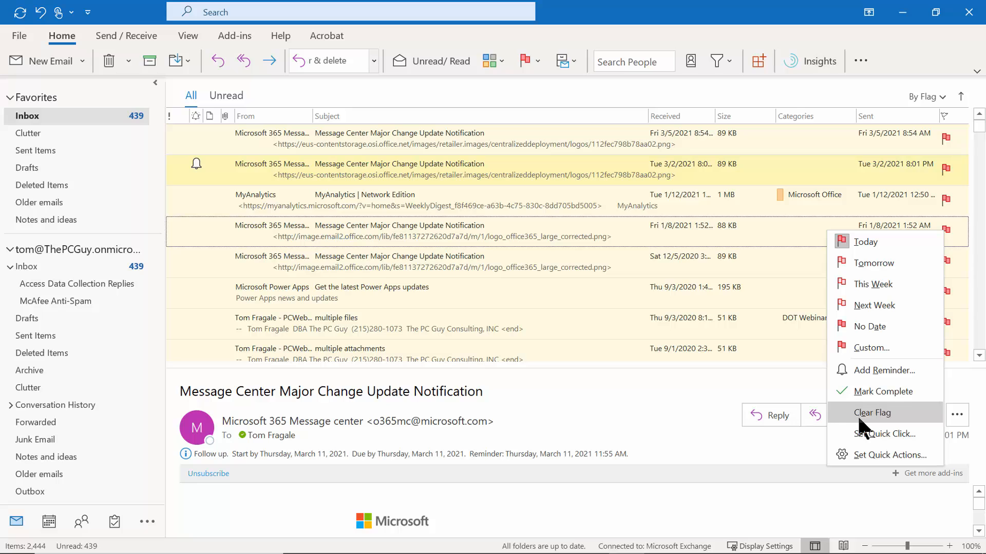
{"action": "left_click", "coordinate": [643, 412]}
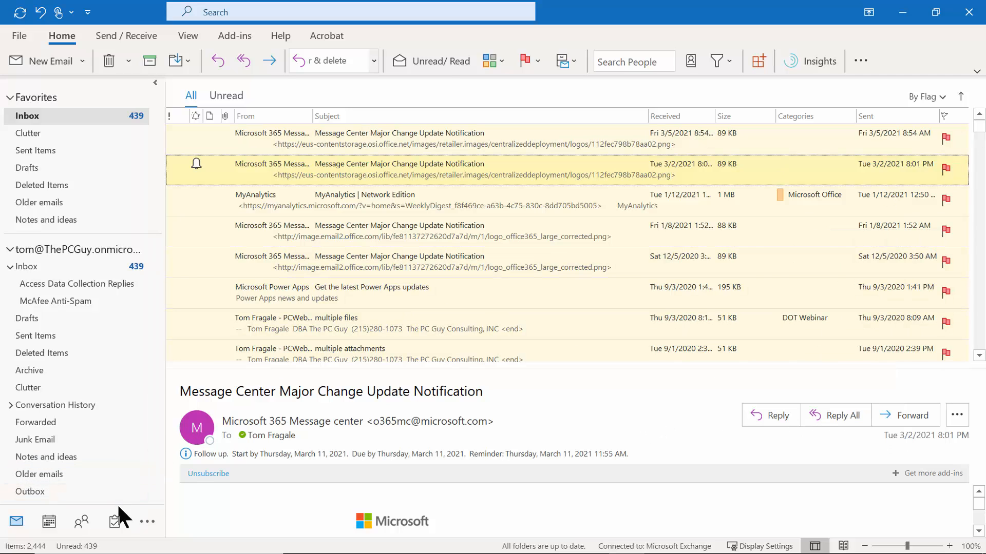
{"action": "mouse_move", "coordinate": [114, 523]}
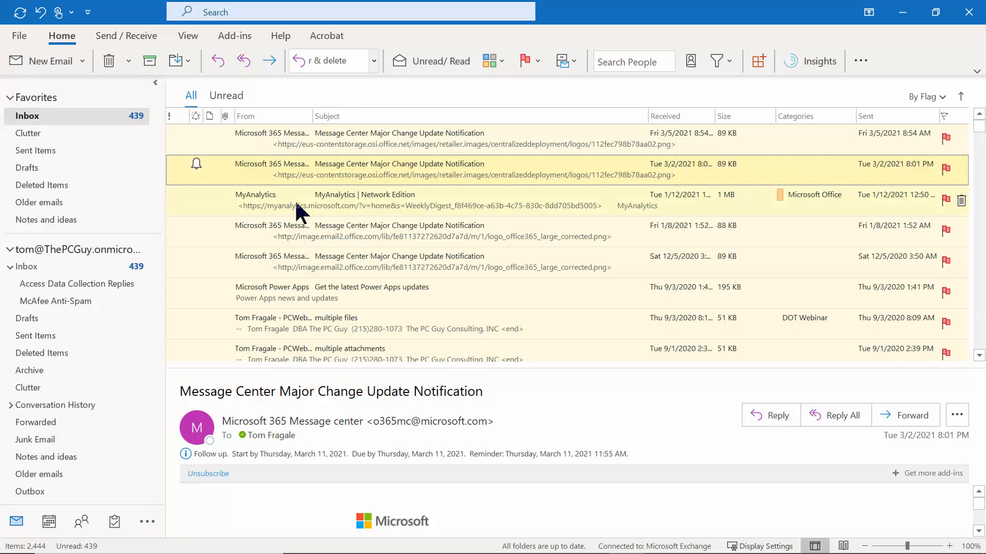
Create a top-level mailbox folder named 'For Webinars'.
{"action": "right_click", "coordinate": [49, 255]}
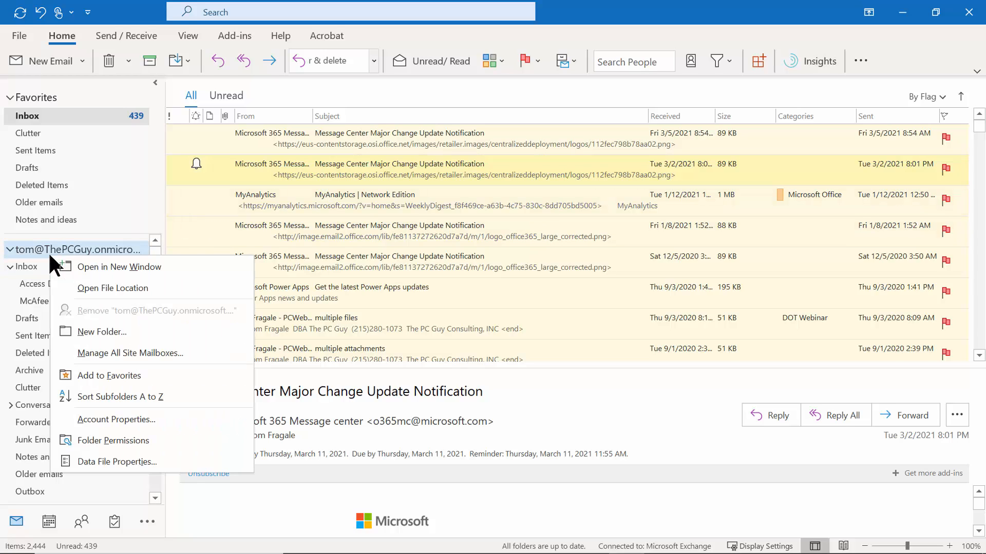
{"action": "left_click", "coordinate": [126, 334]}
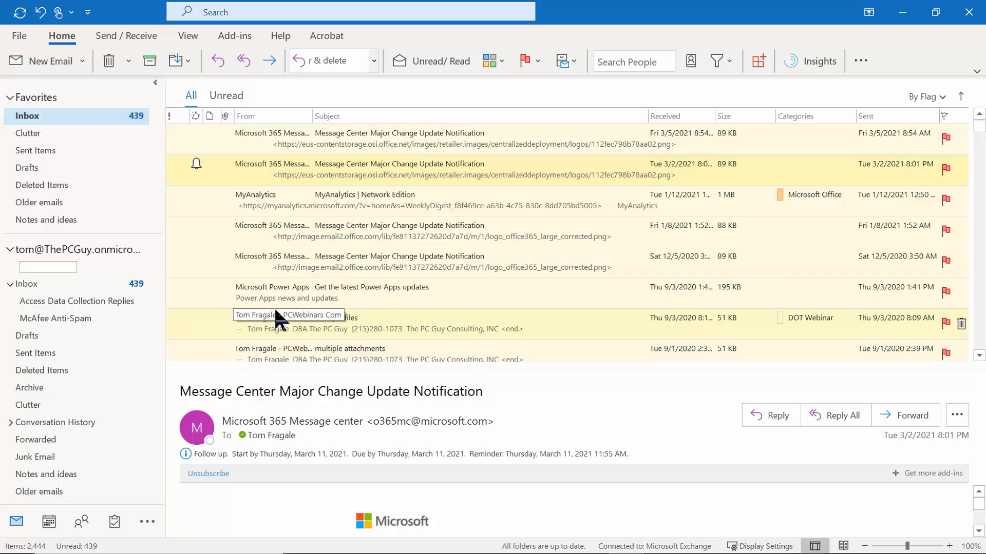
{"action": "type", "text": "For Webinars"}
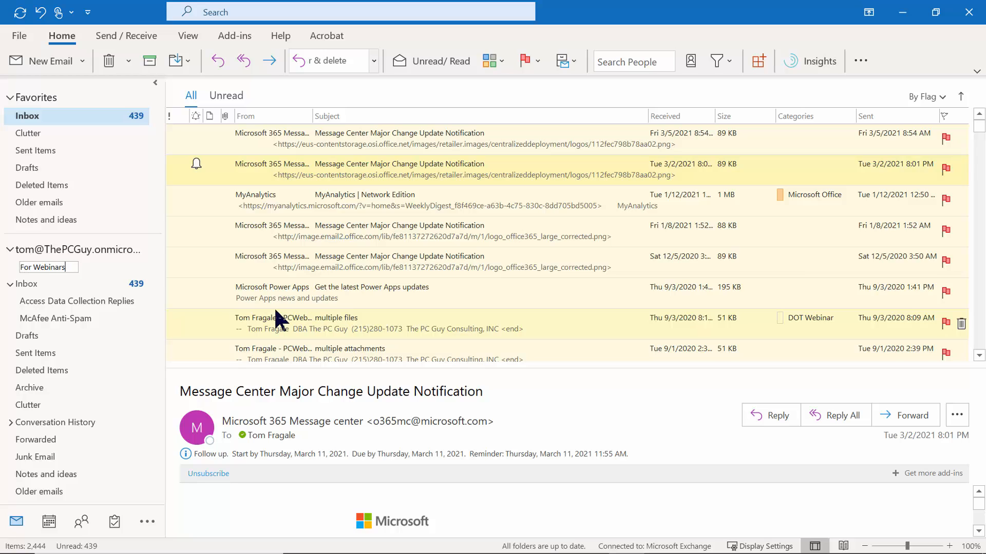
{"action": "key", "text": "Return"}
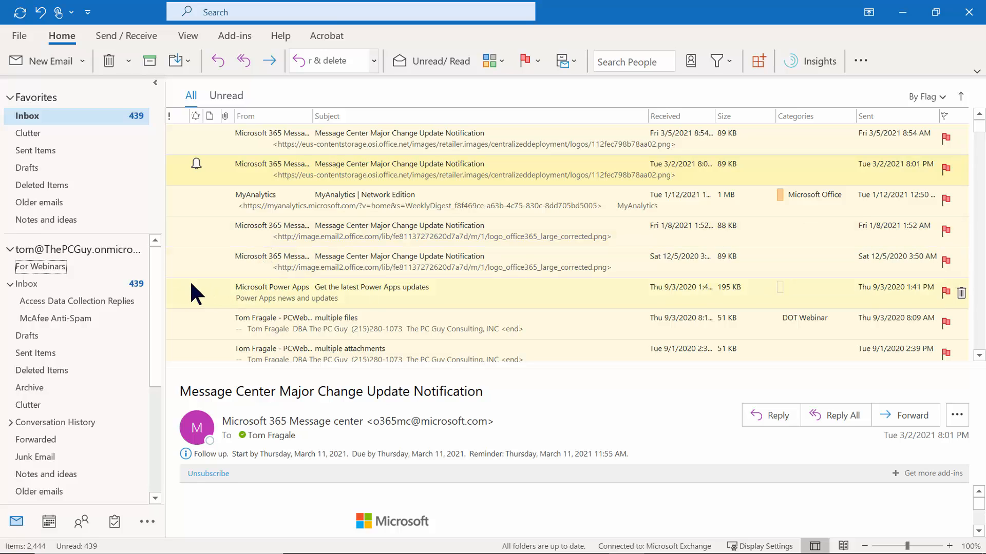
{"action": "right_click", "coordinate": [108, 248]}
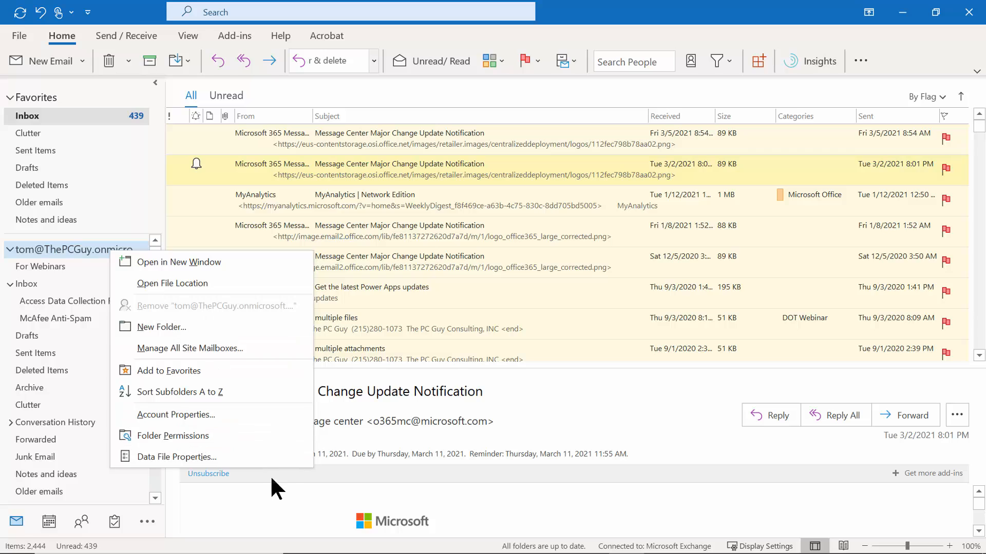
{"action": "left_click", "coordinate": [274, 503]}
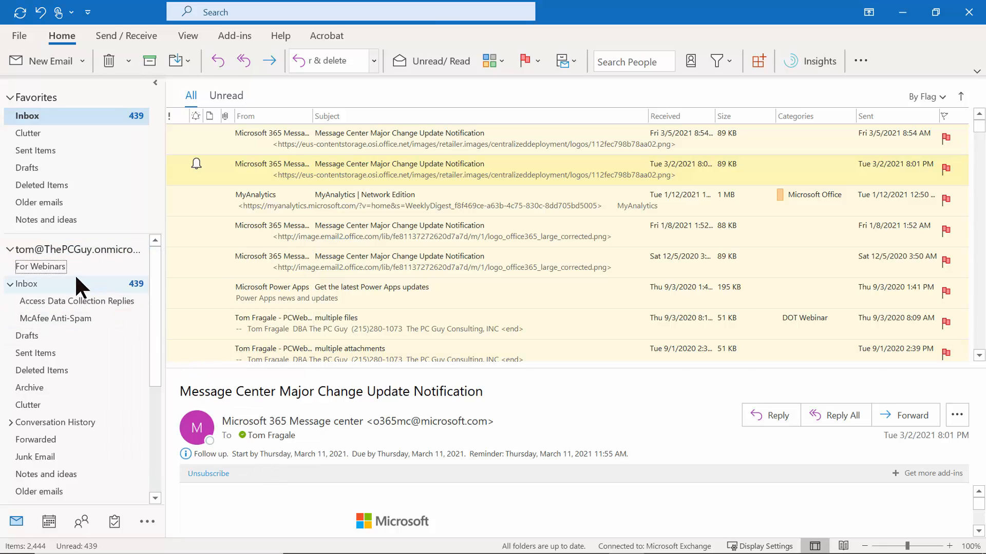
Create two subfolders named 'Outlook' and 'Word' under the For Webinars folder.
{"action": "right_click", "coordinate": [55, 267]}
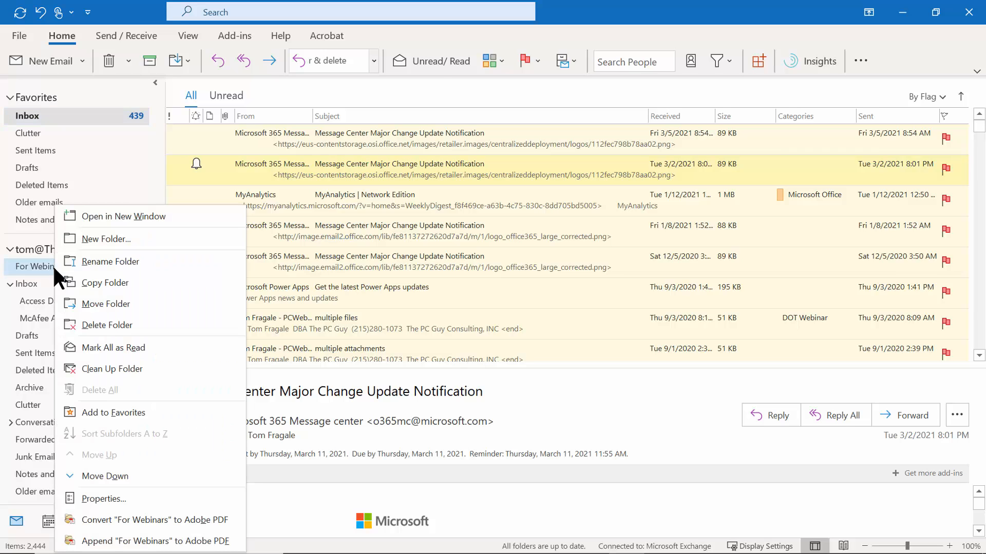
{"action": "left_click", "coordinate": [108, 237]}
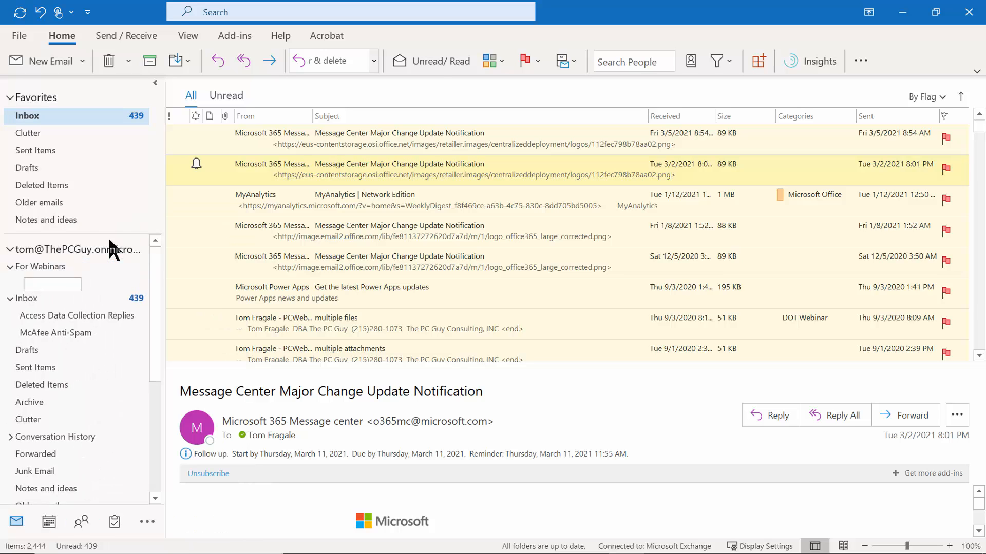
{"action": "type", "text": "Outlook"}
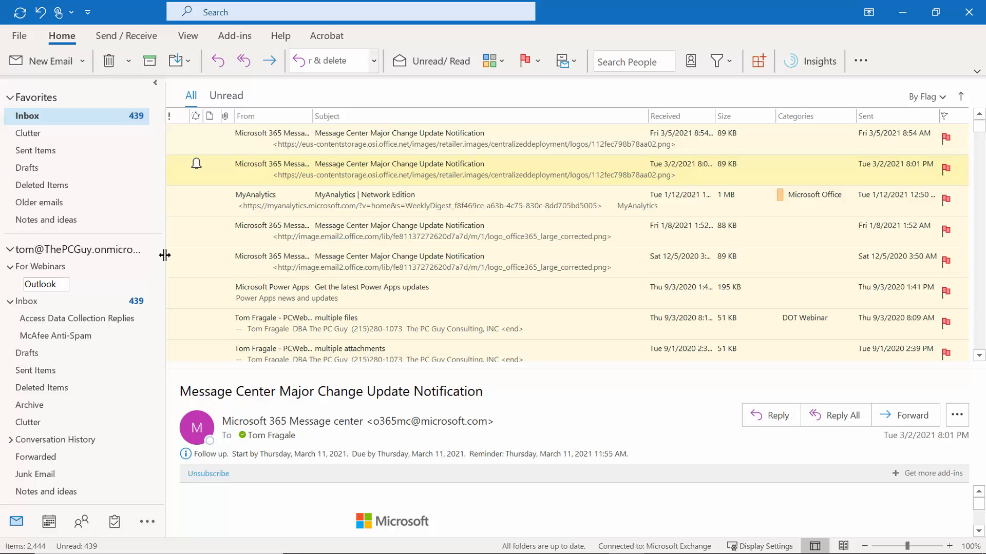
{"action": "key", "text": "Return"}
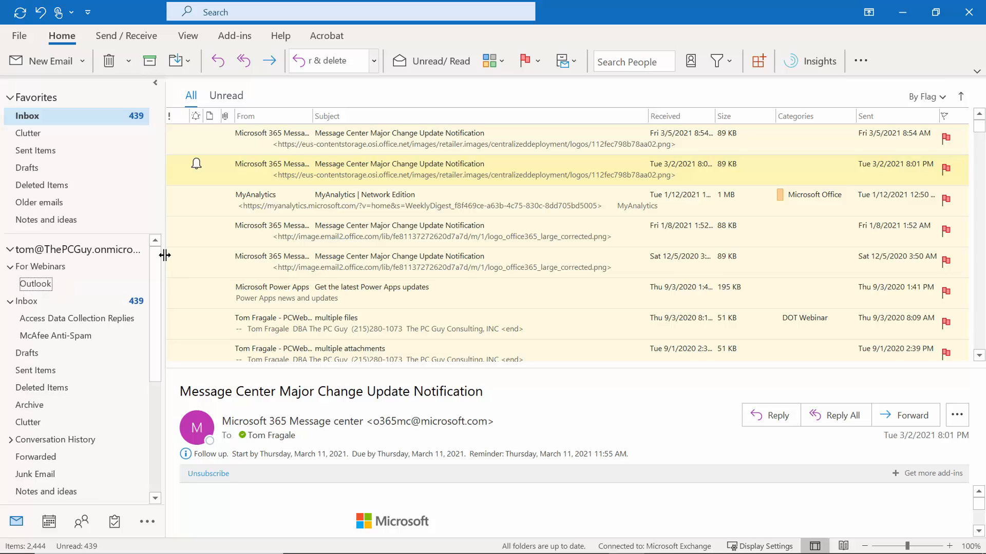
{"action": "right_click", "coordinate": [37, 269]}
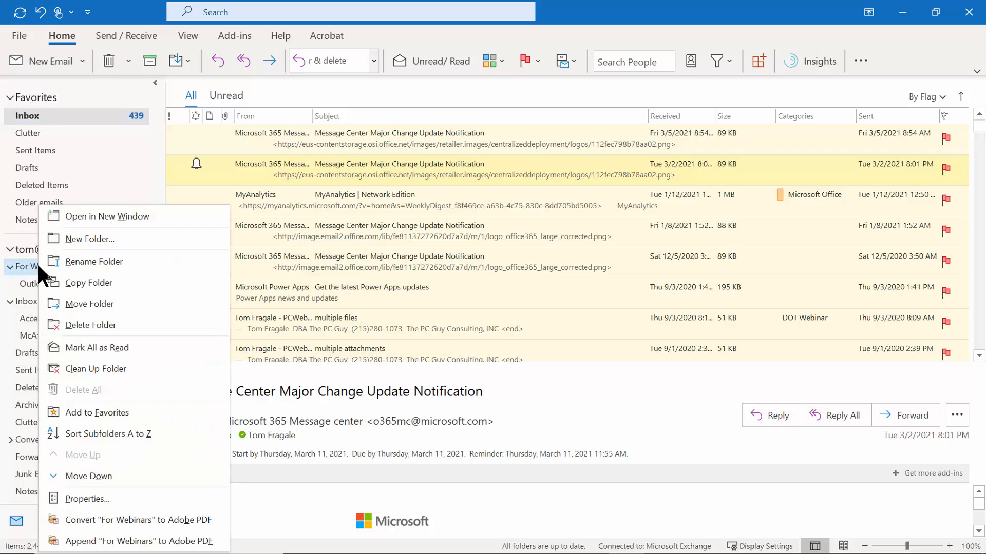
{"action": "left_click", "coordinate": [88, 238]}
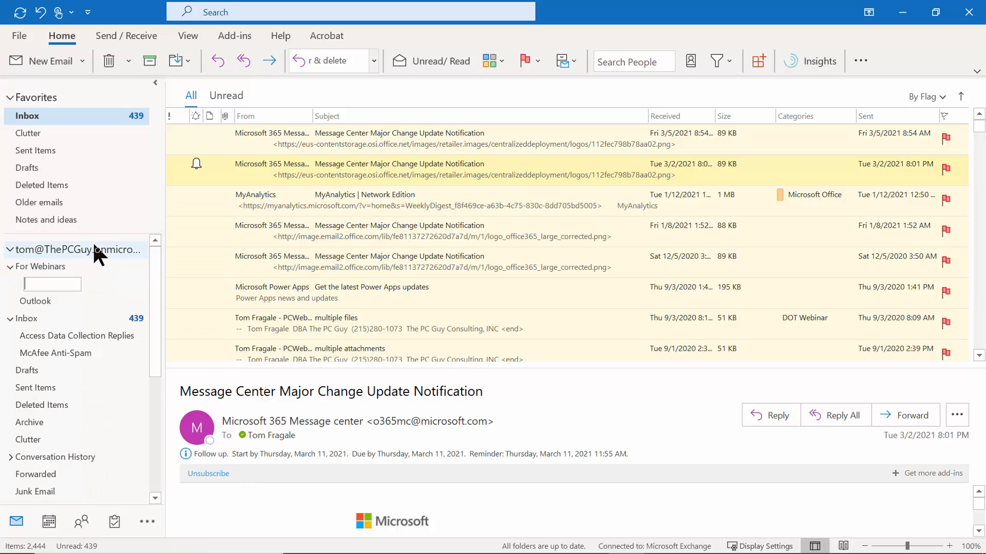
{"action": "type", "text": "Word"}
{"action": "key", "text": "Return"}
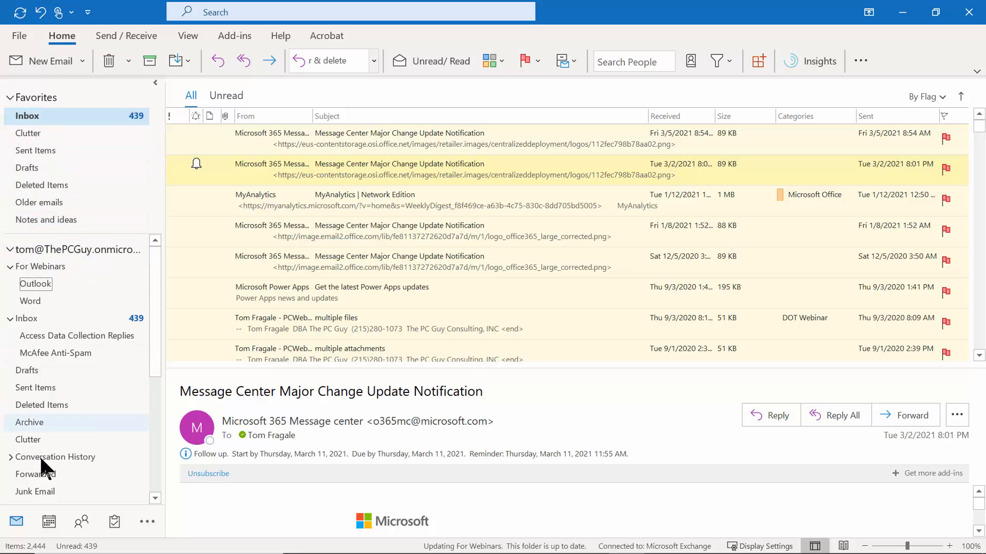
Add For Webinars to Favorites and open the Fri 3/5/2021 Message Center notification.
{"action": "mouse_move", "coordinate": [150, 273]}
{"action": "left_mouse_down"}
{"action": "mouse_move", "coordinate": [149, 424]}
{"action": "mouse_move", "coordinate": [146, 260]}
{"action": "left_mouse_up"}
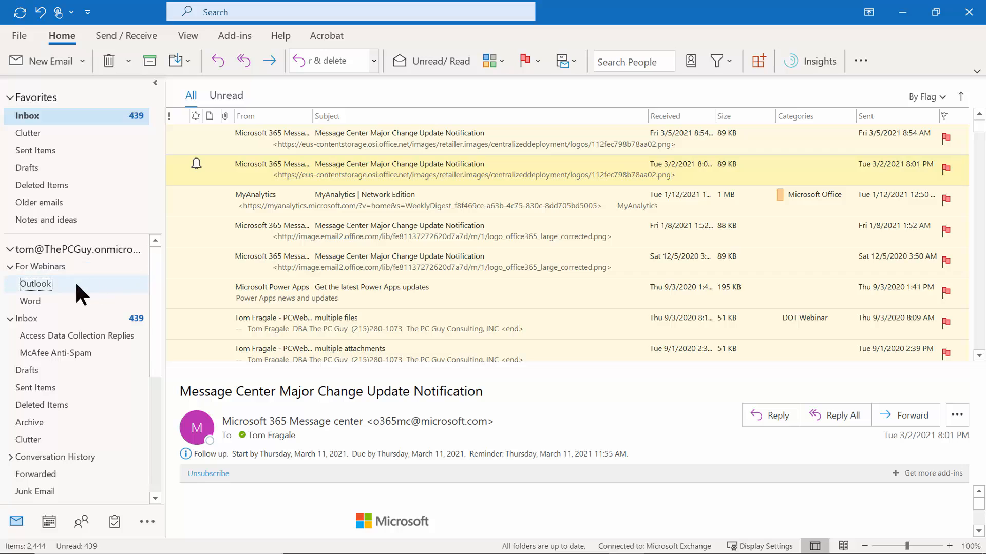
{"action": "right_click", "coordinate": [35, 270]}
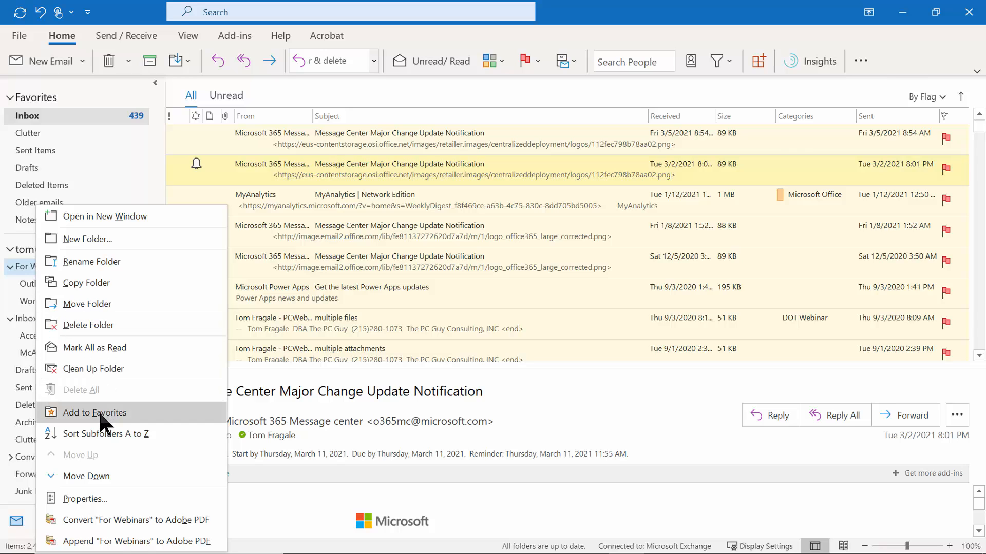
{"action": "left_click", "coordinate": [113, 412]}
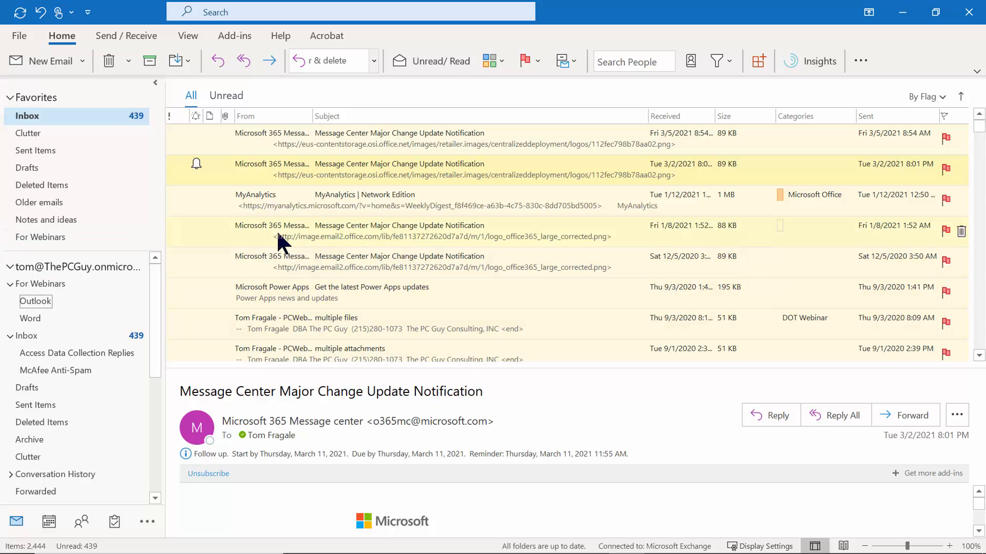
{"action": "left_click", "coordinate": [257, 136]}
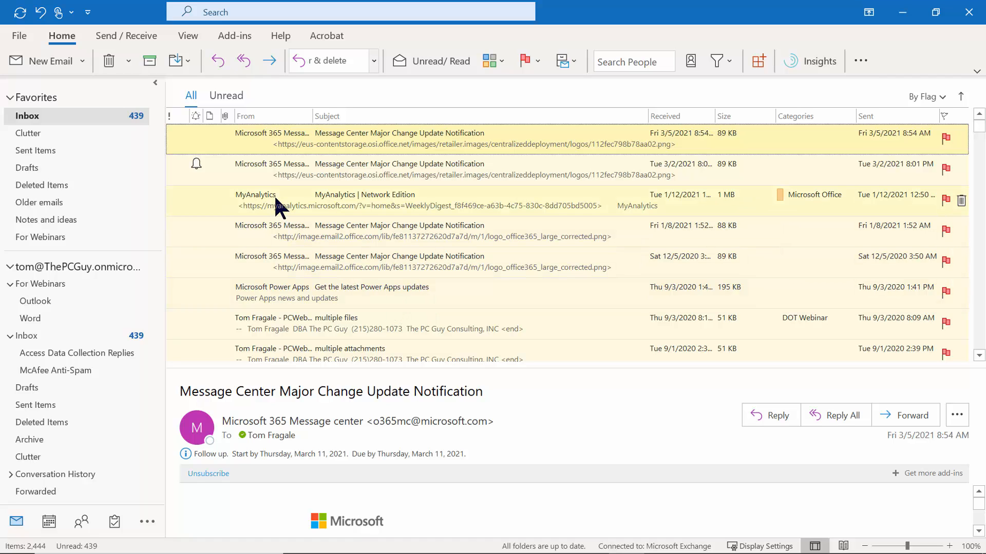
{"action": "left_click_drag", "start_coordinate": [281, 194], "coordinate": [63, 238]}
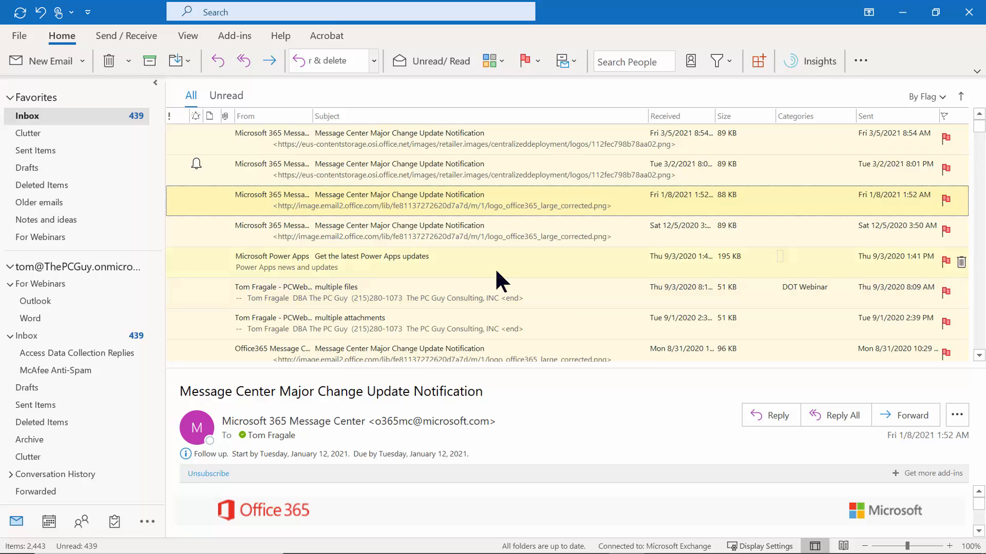
{"action": "right_click", "coordinate": [360, 204]}
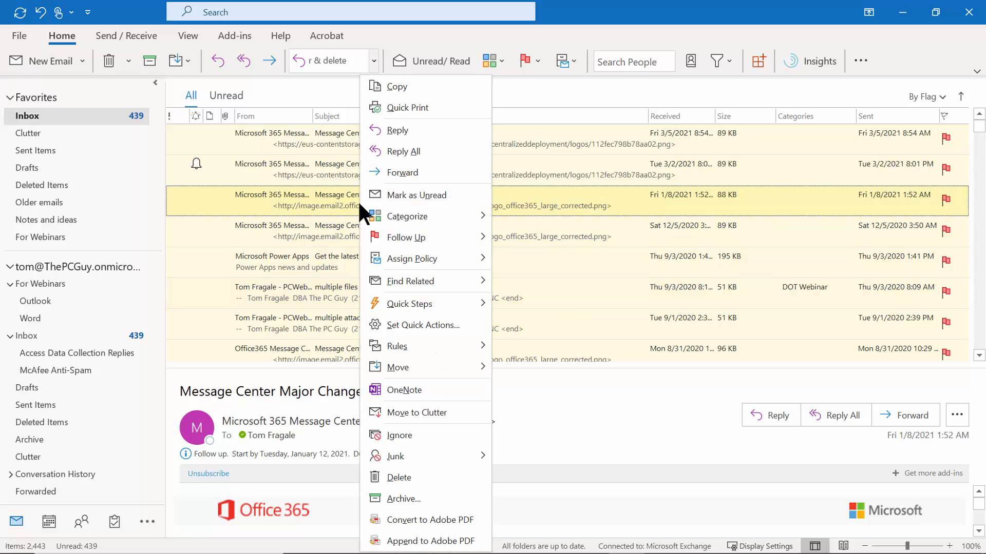
{"action": "mouse_move", "coordinate": [430, 368]}
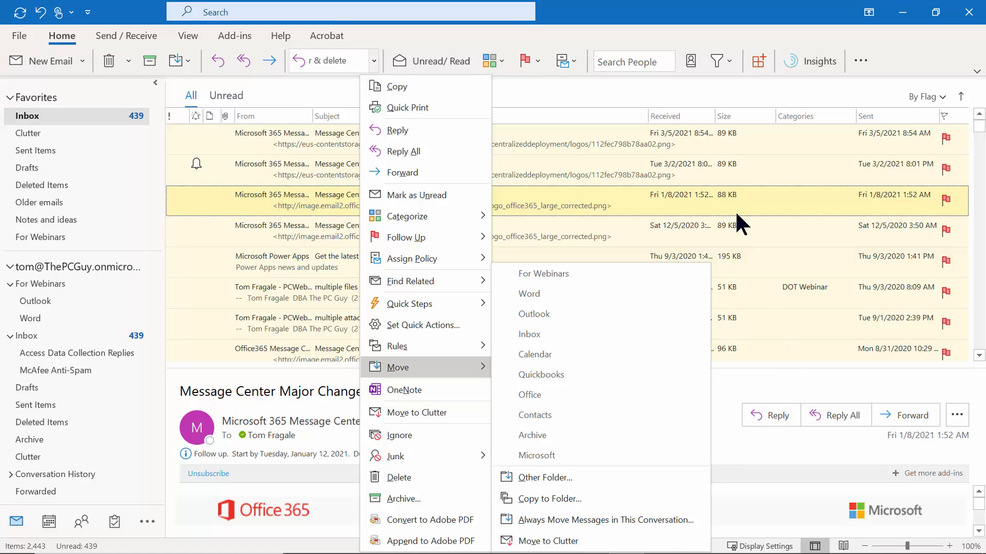
{"action": "left_click", "coordinate": [695, 88]}
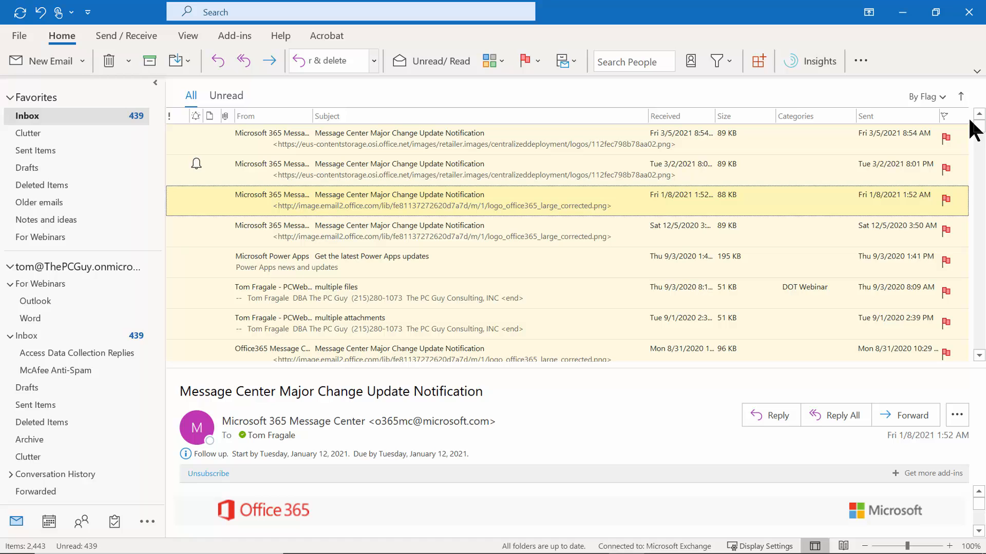
Sort the inbox by Received date in descending order, newest messages on top.
{"action": "left_click", "coordinate": [678, 118]}
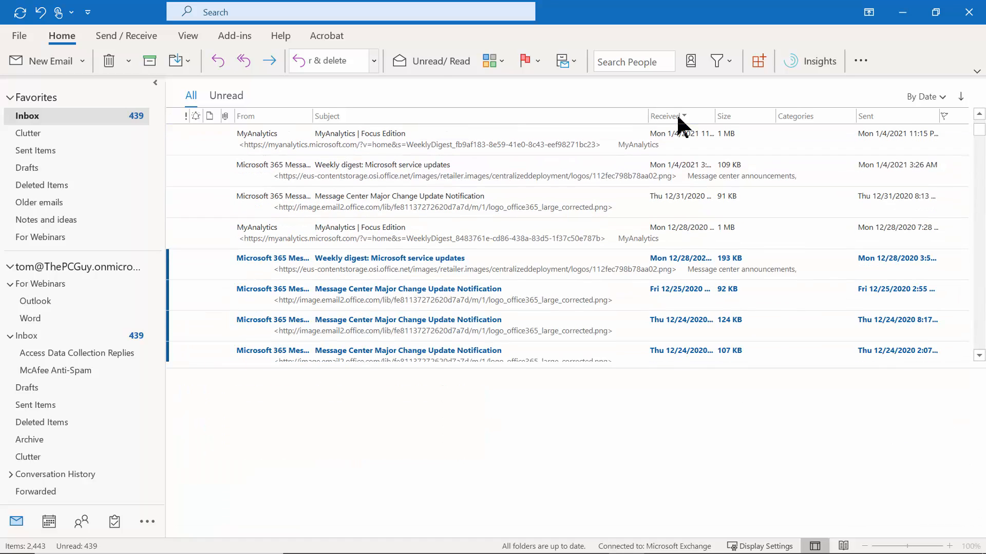
{"action": "left_click", "coordinate": [661, 118]}
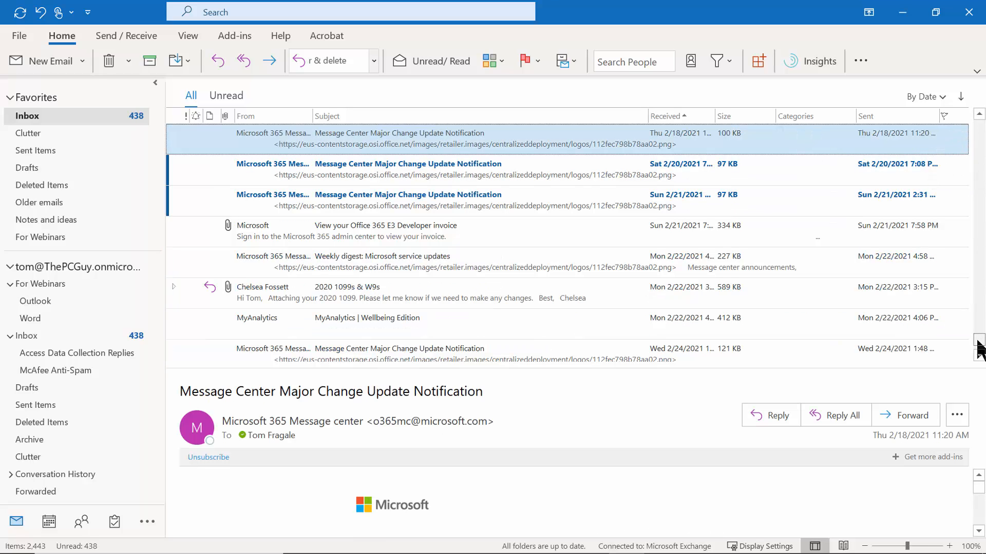
{"action": "left_click_drag", "start_coordinate": [974, 160], "coordinate": [973, 125]}
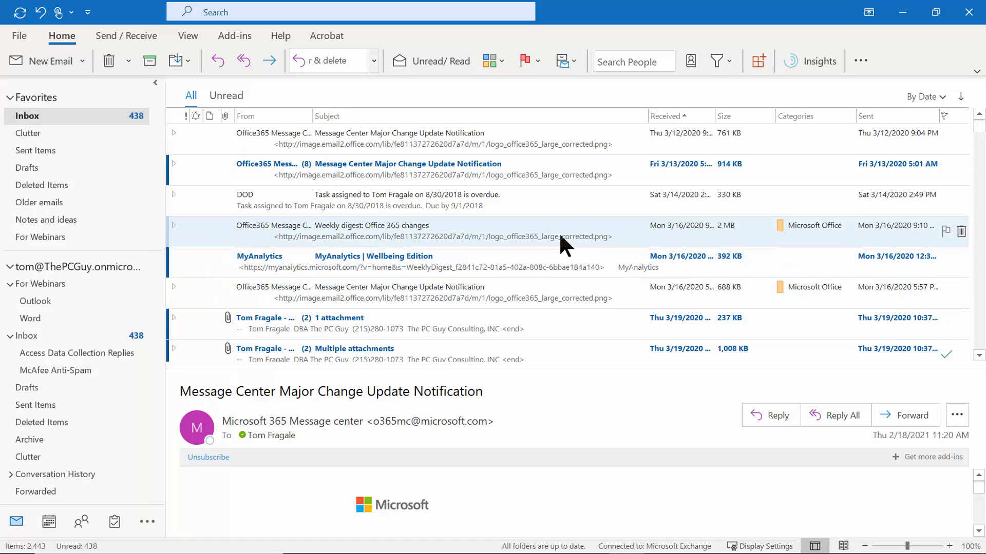
{"action": "left_click", "coordinate": [665, 116]}
{"action": "scroll", "coordinate": [860, 138], "scroll_direction": "up", "scroll_amount": 5}
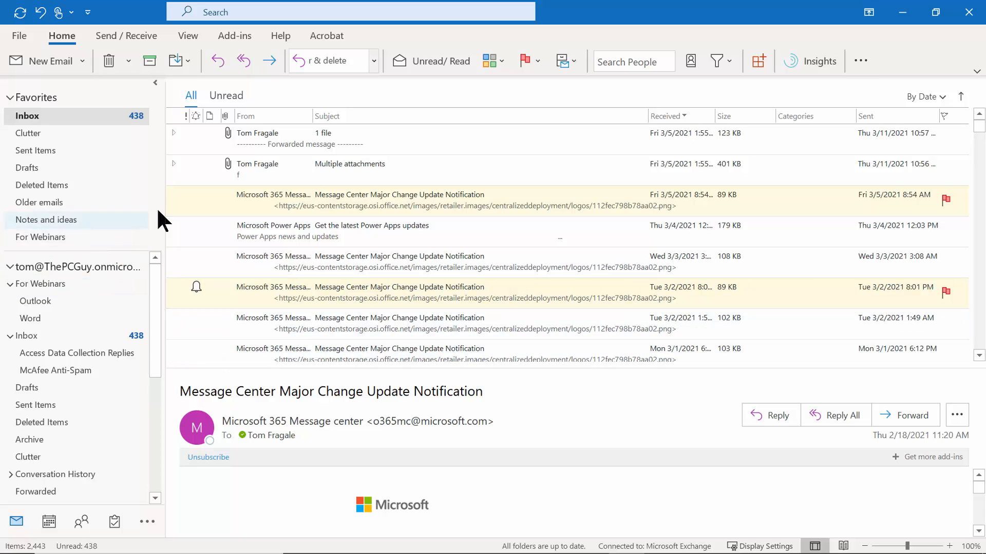
Add a top-level folder named 'Microsoft' under the mailbox account.
{"action": "right_click", "coordinate": [58, 266]}
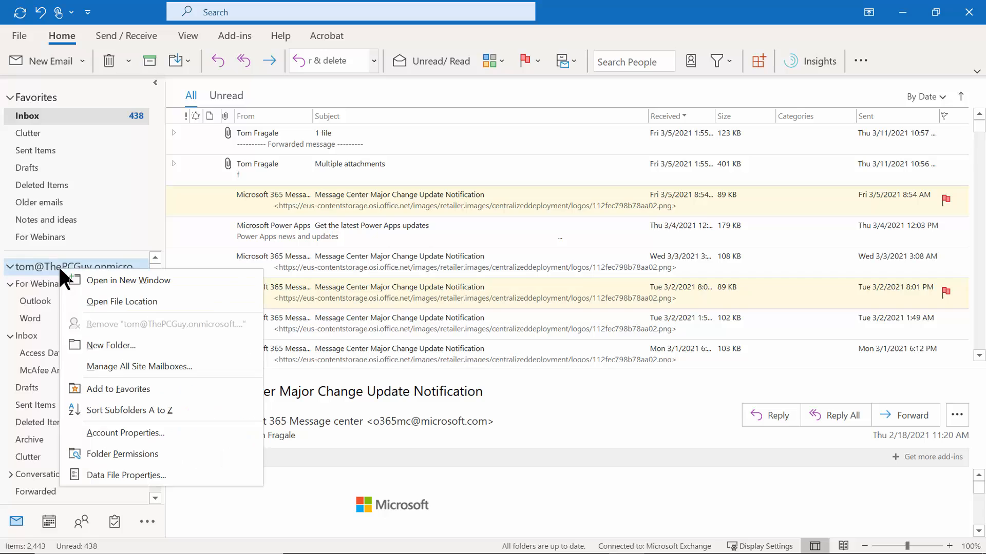
{"action": "left_click", "coordinate": [109, 346]}
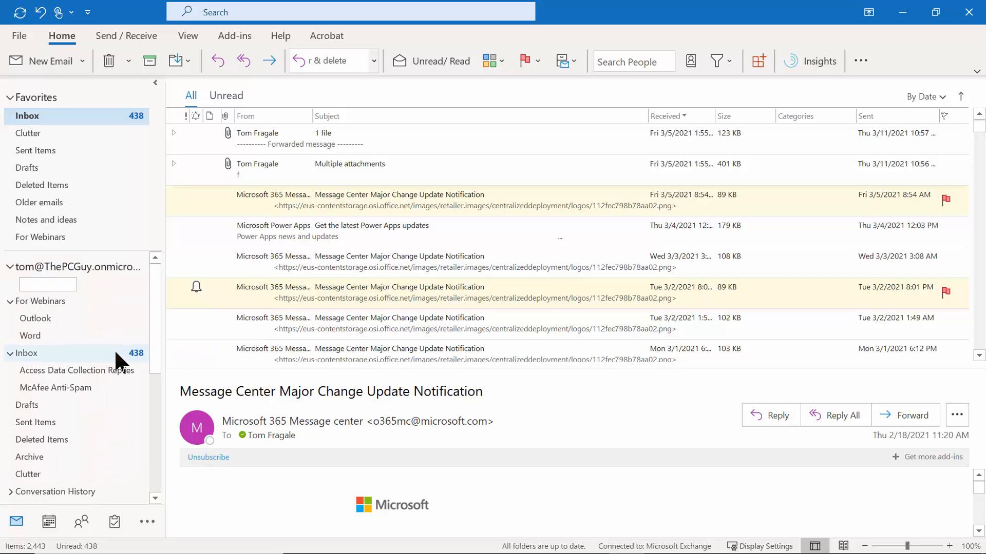
{"action": "type", "text": "Microsoft"}
{"action": "key", "text": "Return"}
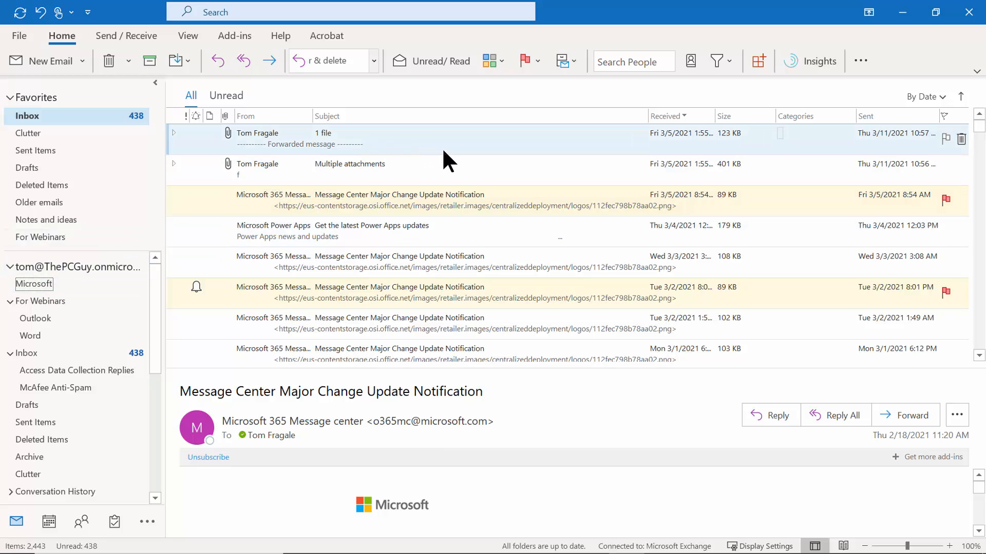
Start Create Rule from the Fri 3/5 Message Center notification's Rules menu.
{"action": "right_click", "coordinate": [359, 203]}
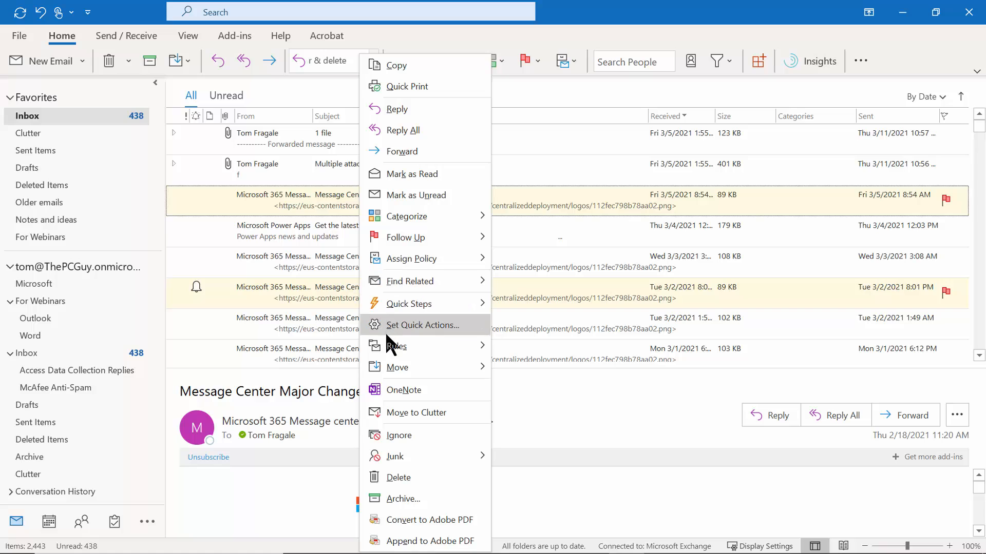
{"action": "mouse_move", "coordinate": [386, 336]}
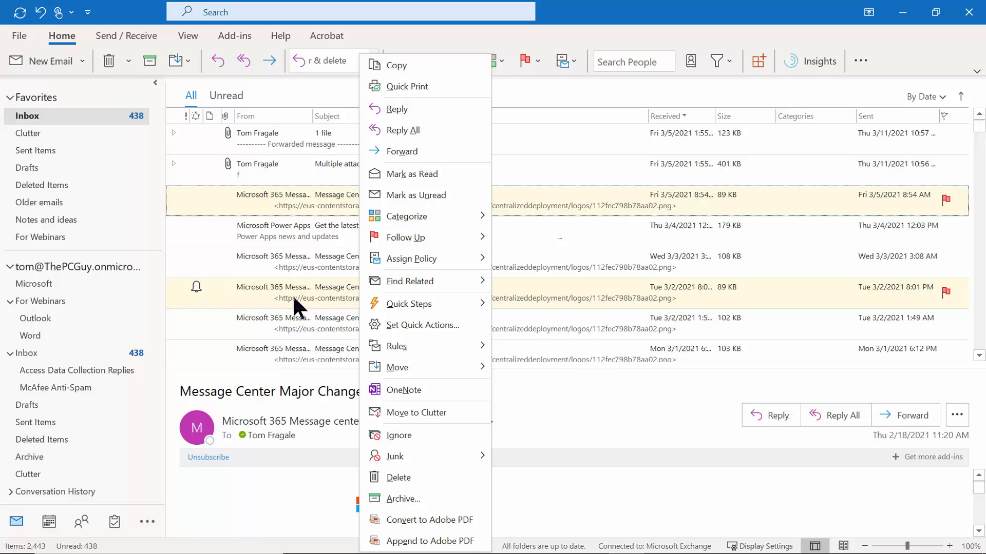
{"action": "mouse_move", "coordinate": [415, 354]}
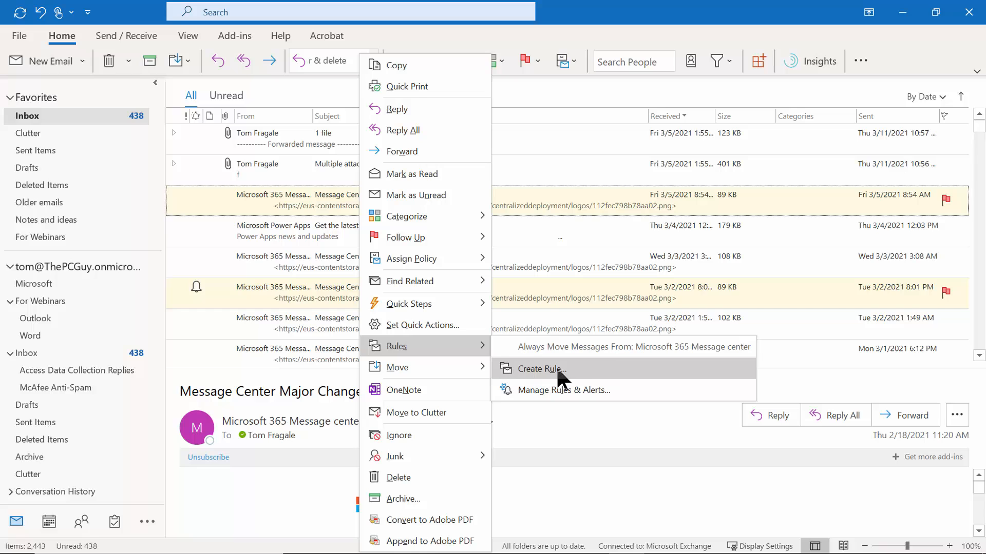
{"action": "left_click", "coordinate": [578, 368]}
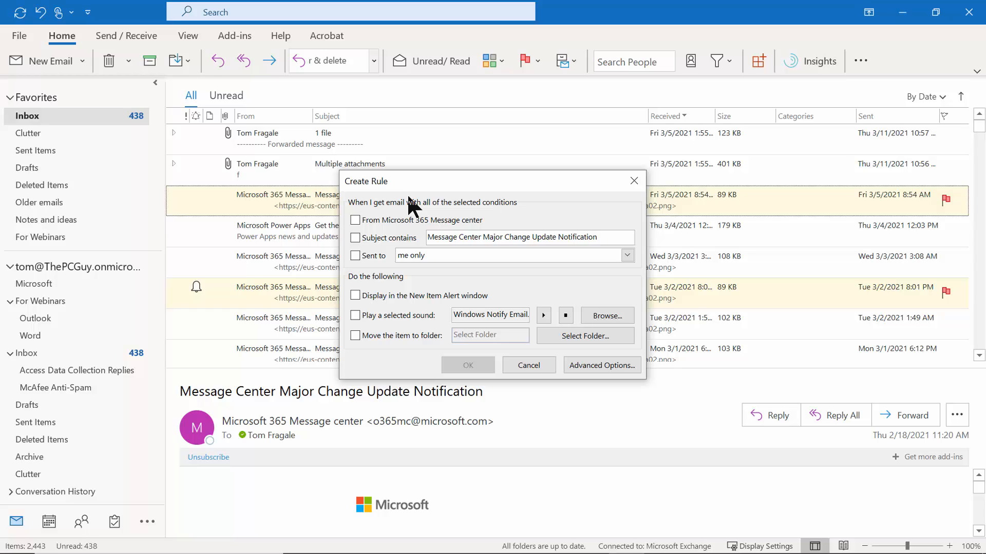
In the Rules Wizard, set the condition 'from Microsoft 365 Message center' and continue to actions.
{"action": "left_click", "coordinate": [608, 364]}
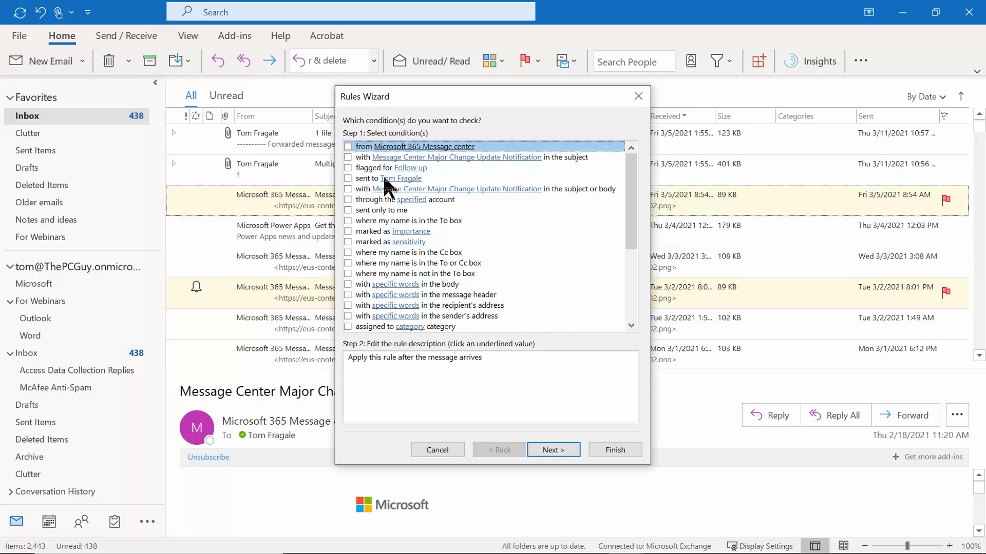
{"action": "left_click", "coordinate": [348, 147]}
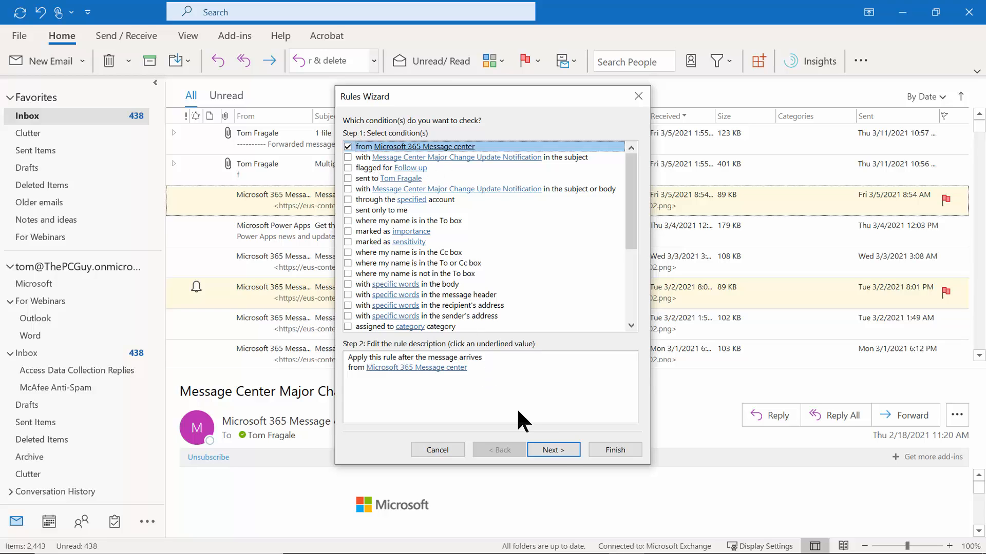
{"action": "left_click", "coordinate": [555, 450]}
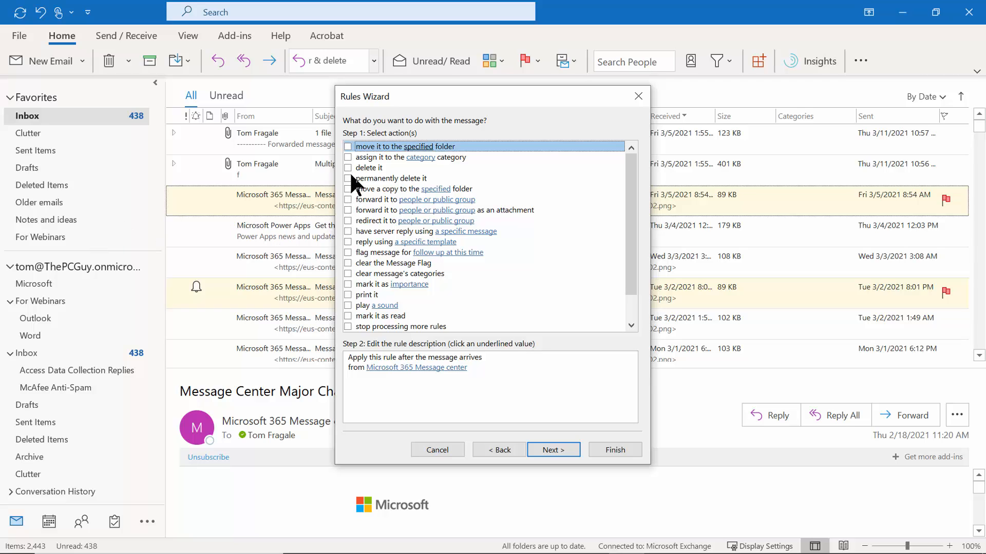
Set the rule action 'move a copy to the specified folder' with Microsoft as destination, then advance.
{"action": "left_click", "coordinate": [349, 189]}
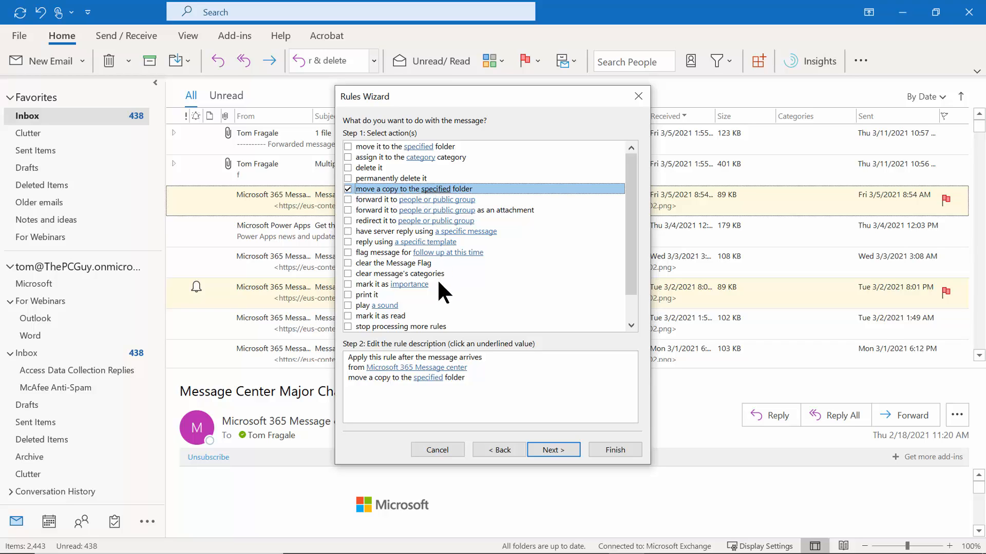
{"action": "left_click", "coordinate": [428, 378]}
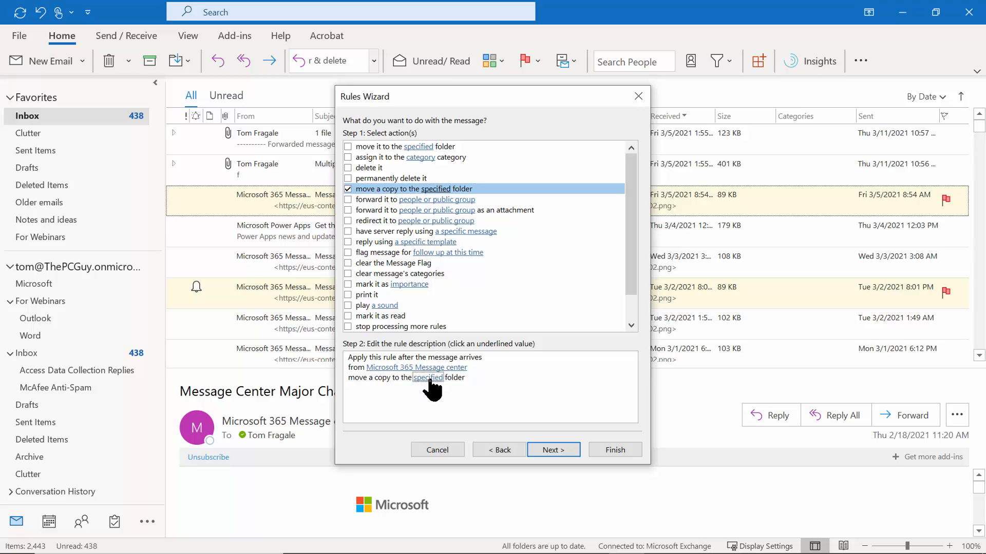
{"action": "left_click", "coordinate": [429, 379]}
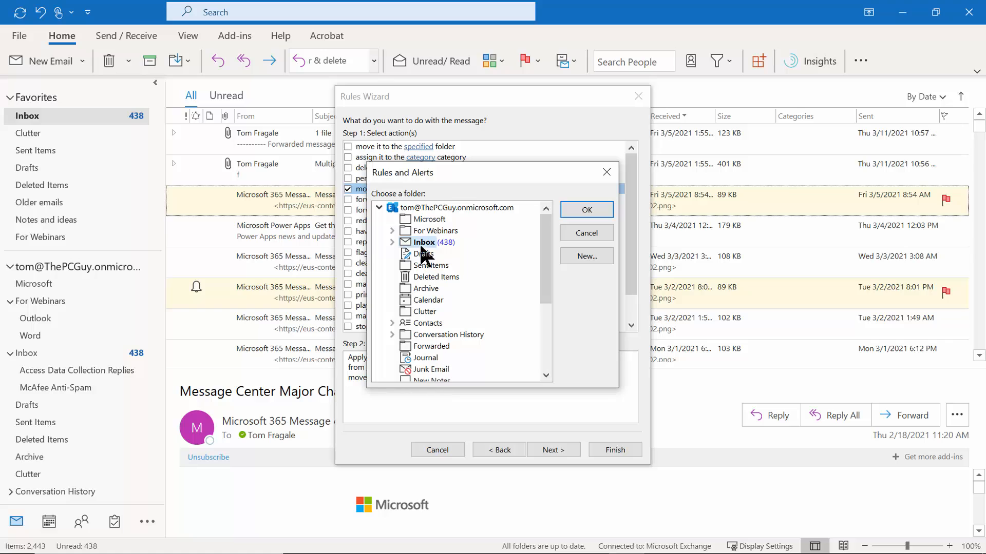
{"action": "left_click", "coordinate": [410, 222]}
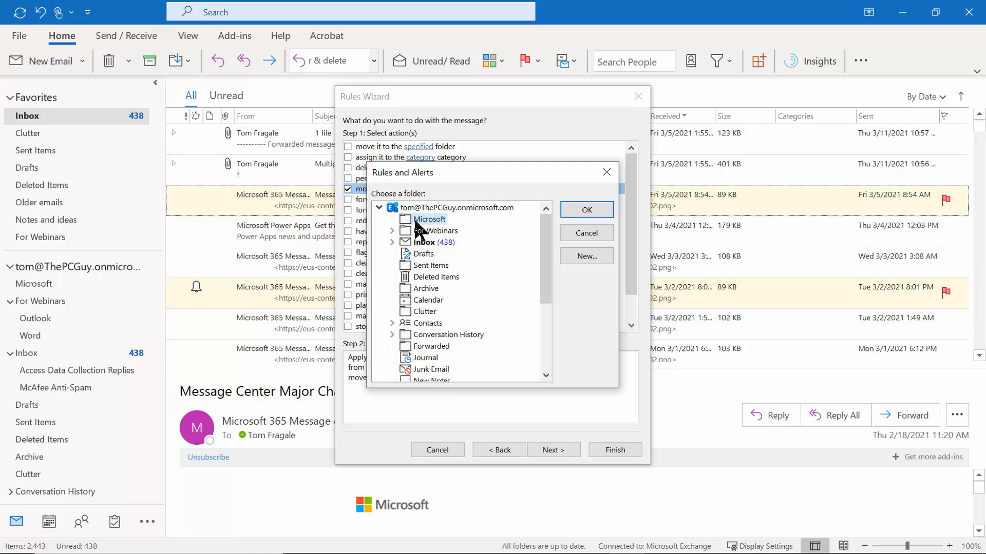
{"action": "left_click", "coordinate": [572, 208]}
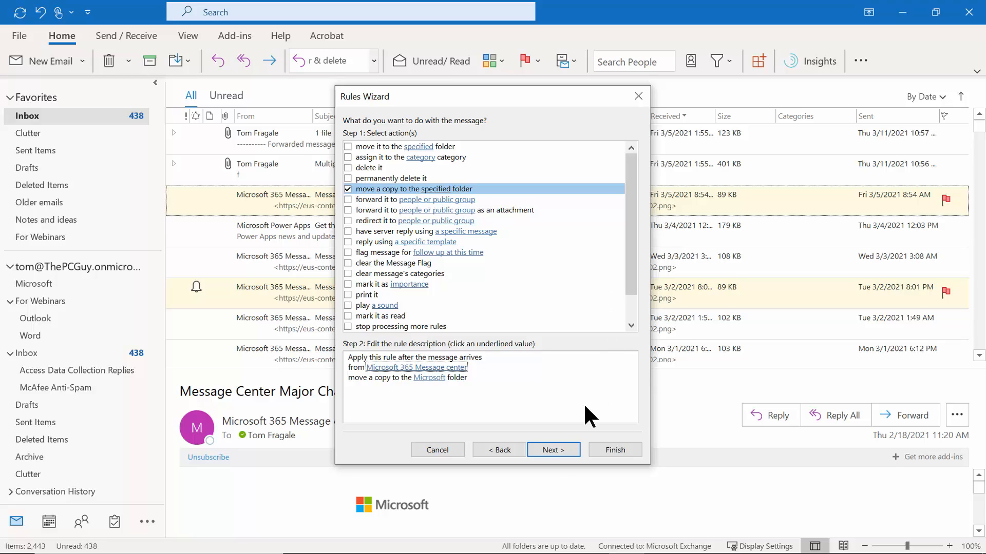
{"action": "left_click", "coordinate": [560, 449]}
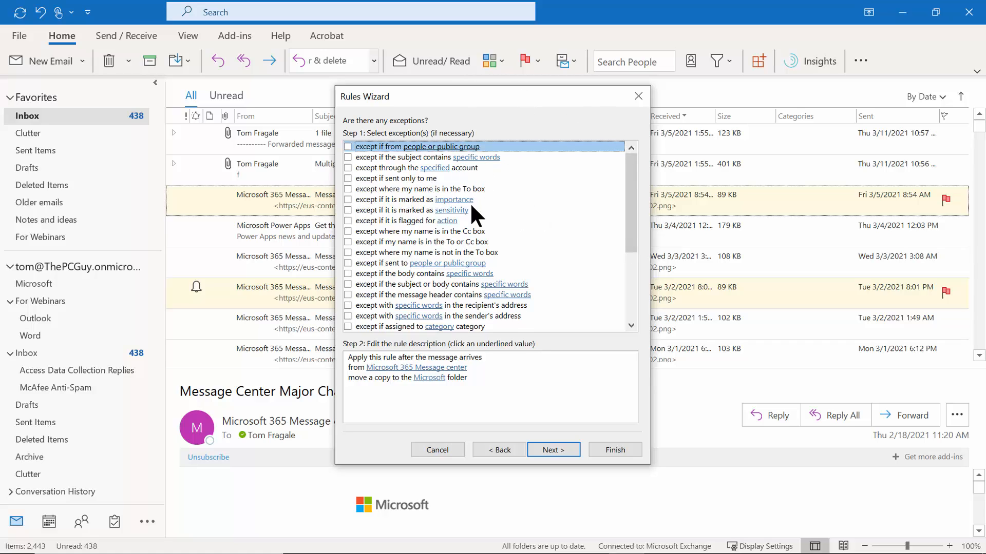
Skip exceptions, enable 'Run this rule now on messages already in Inbox', and finish the rule.
{"action": "left_click", "coordinate": [549, 448]}
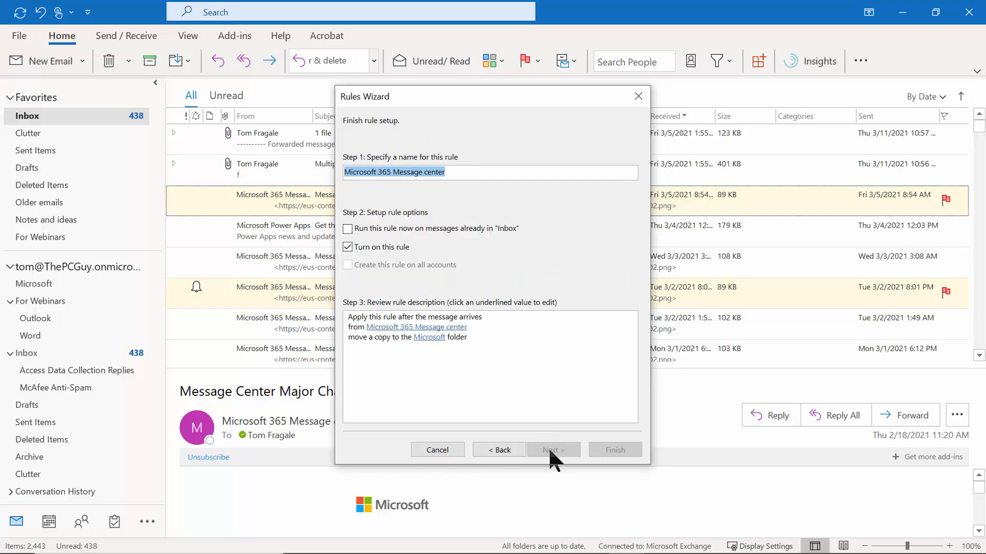
{"action": "left_click", "coordinate": [469, 376]}
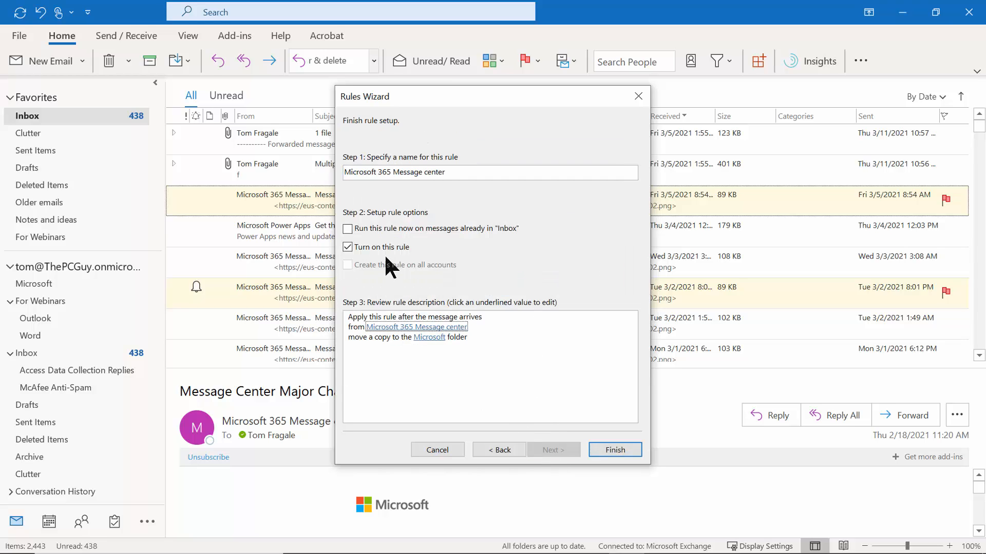
{"action": "left_click", "coordinate": [348, 228]}
{"action": "left_click", "coordinate": [617, 450]}
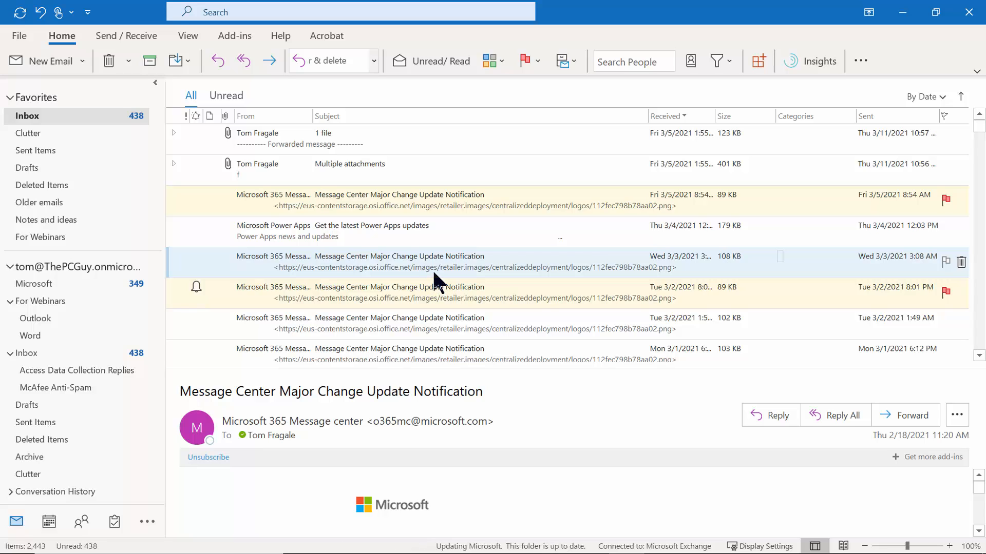
{"action": "right_click", "coordinate": [413, 232]}
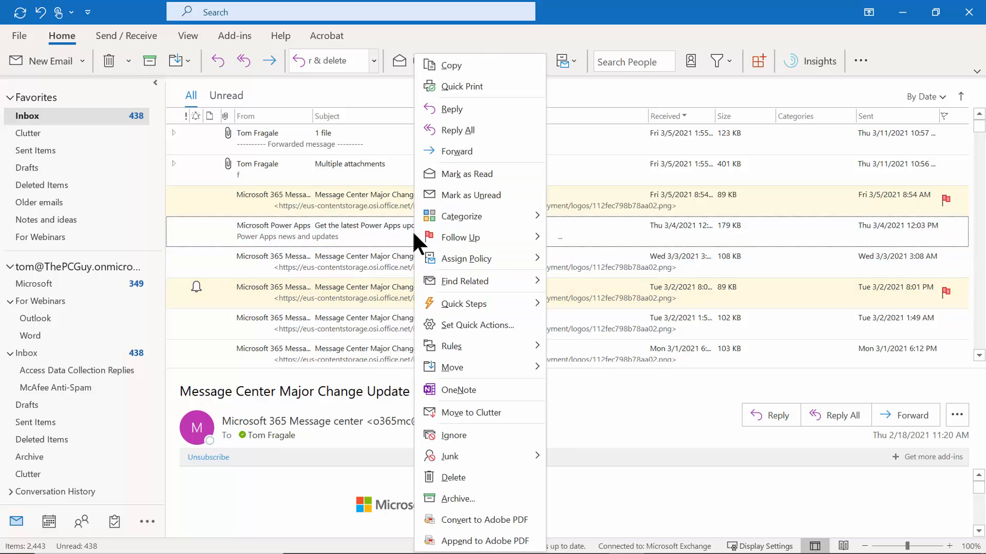
{"action": "mouse_move", "coordinate": [457, 344]}
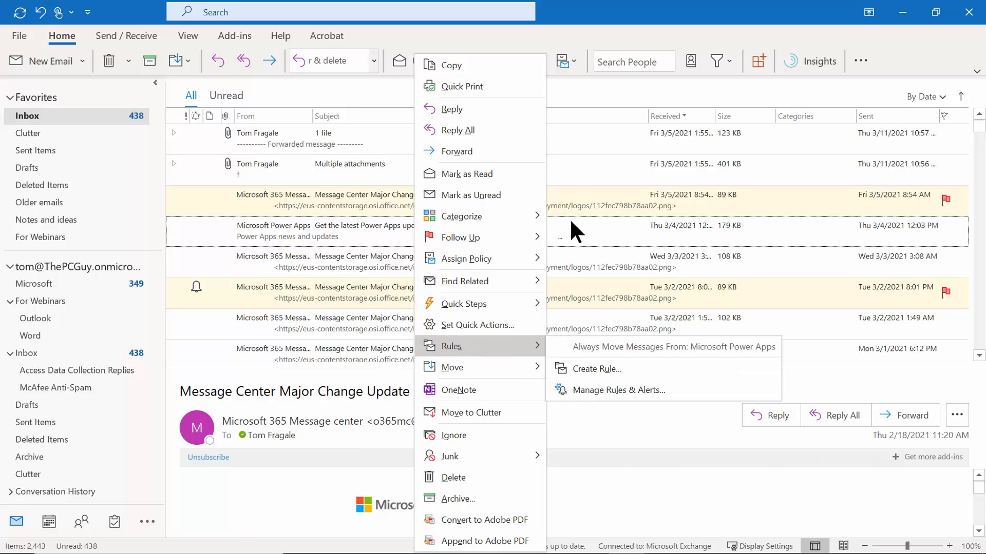
{"action": "left_click", "coordinate": [584, 143]}
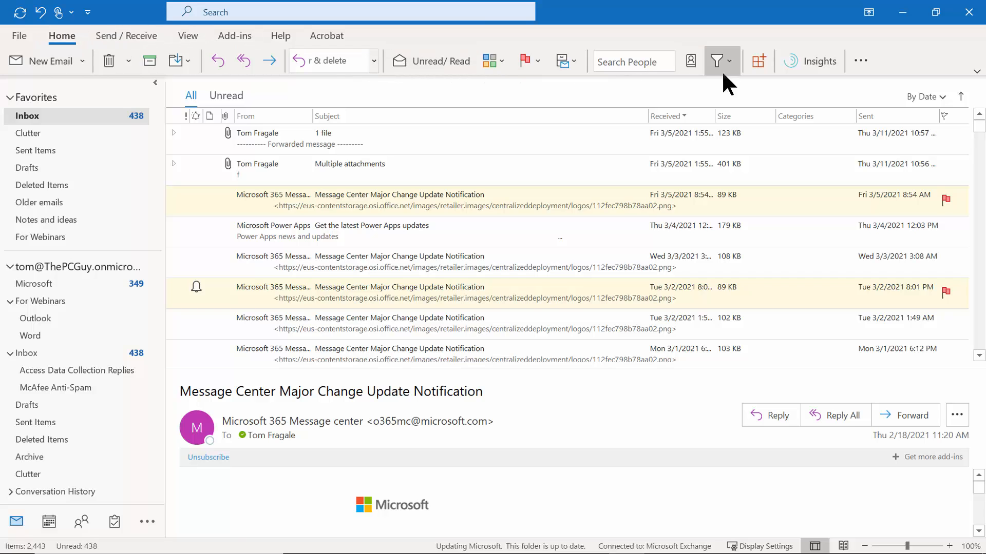
Show the Home ribbon's overflow commands, including Junk, Rules and reply with Meeting.
{"action": "left_click", "coordinate": [871, 67]}
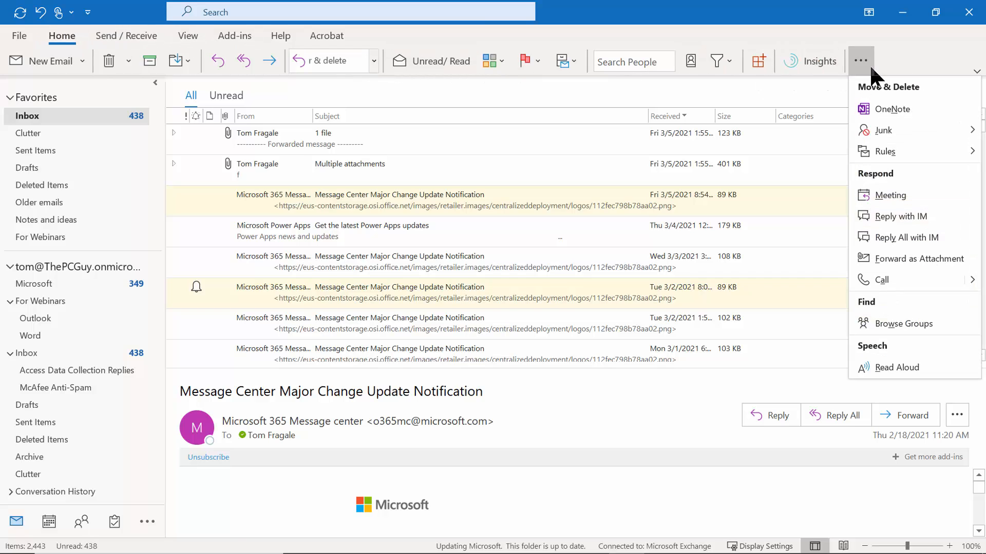
{"action": "mouse_move", "coordinate": [874, 153]}
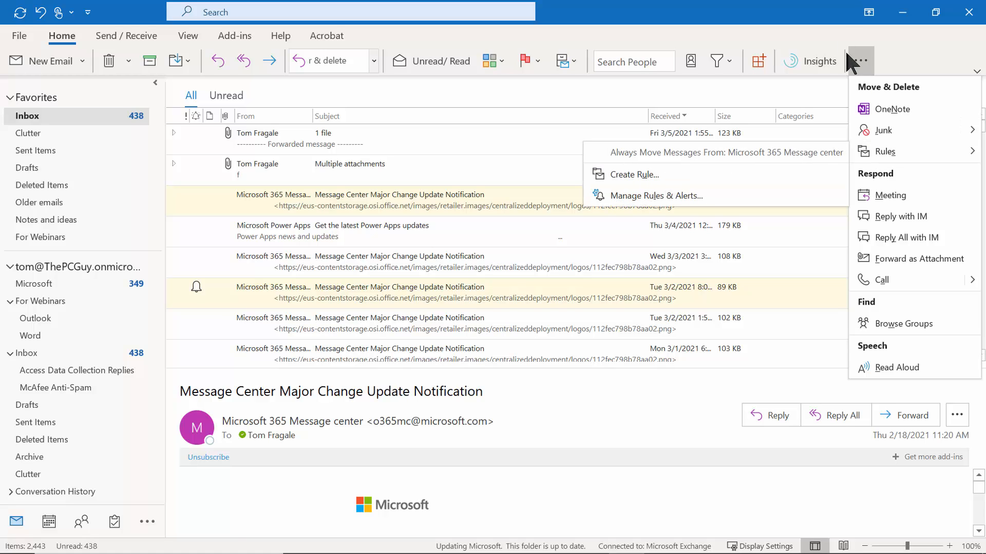
{"action": "left_click", "coordinate": [811, 21]}
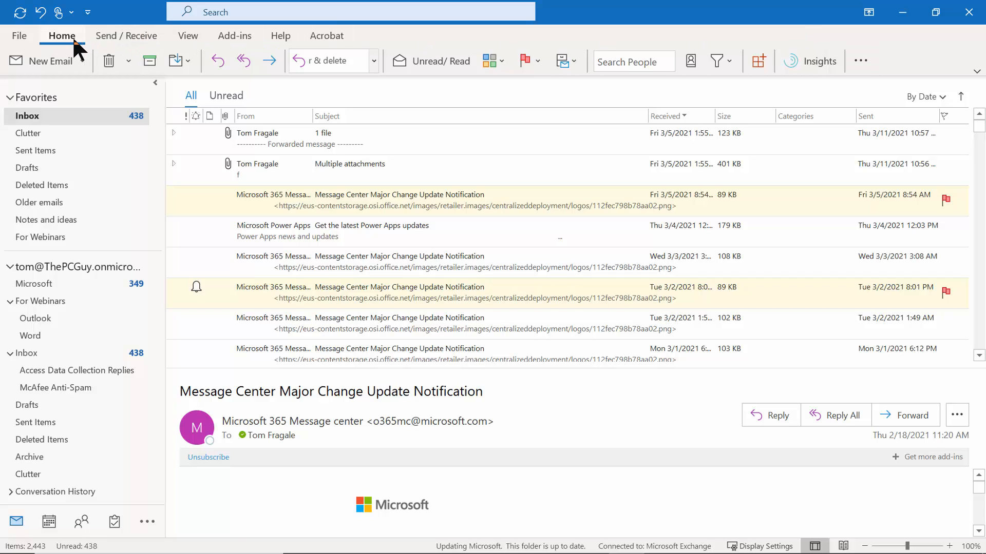
{"action": "left_click", "coordinate": [858, 59]}
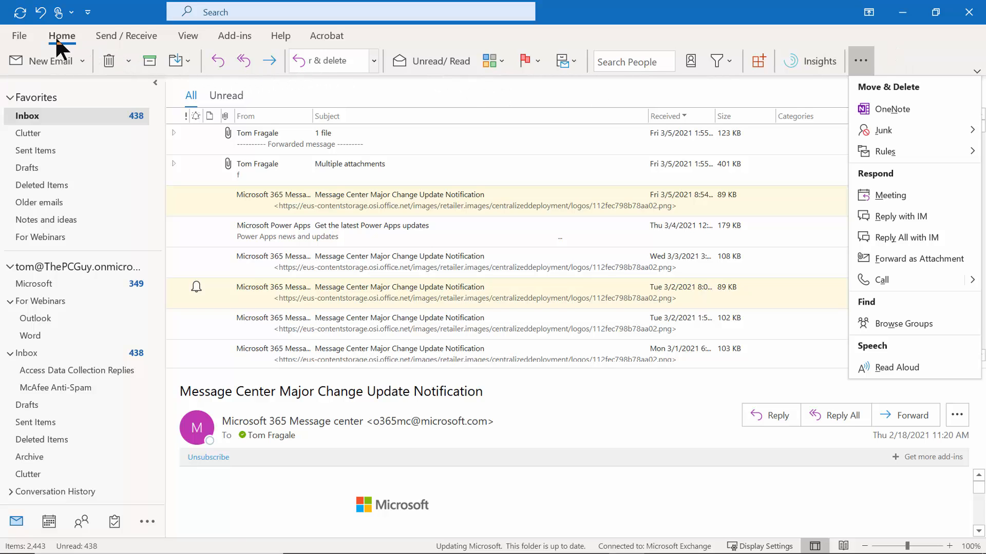
{"action": "left_click", "coordinate": [398, 38]}
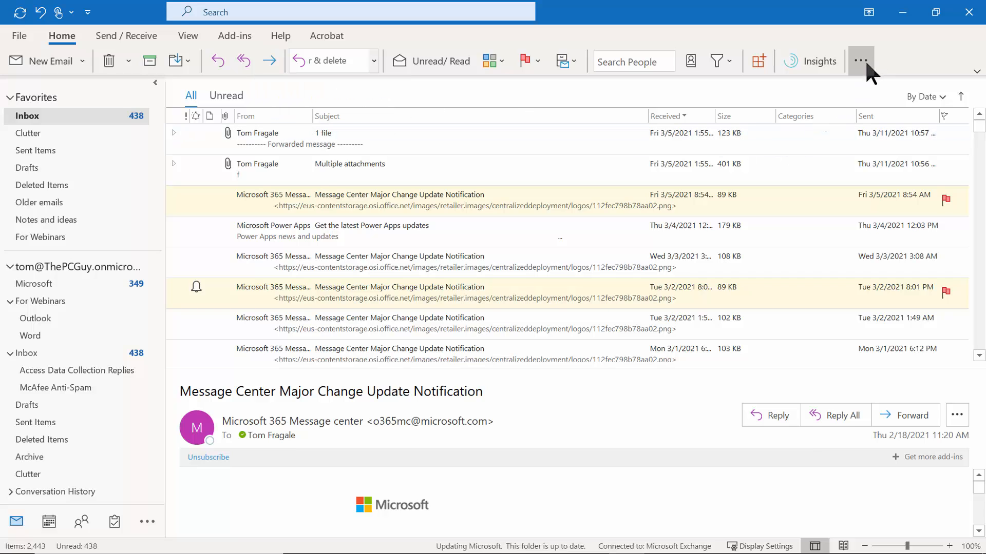
{"action": "right_click", "coordinate": [359, 195]}
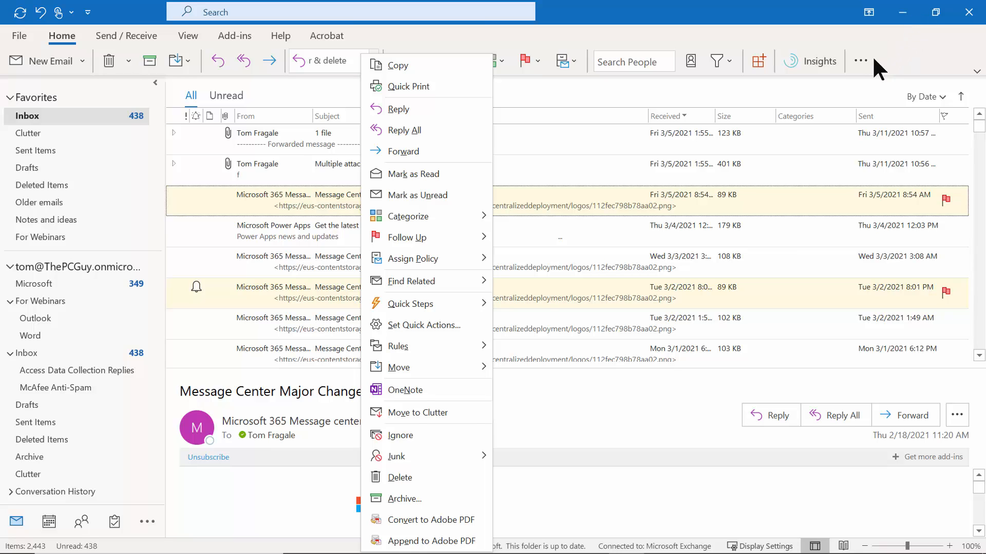
{"action": "left_click", "coordinate": [861, 61]}
{"action": "left_click", "coordinate": [861, 61]}
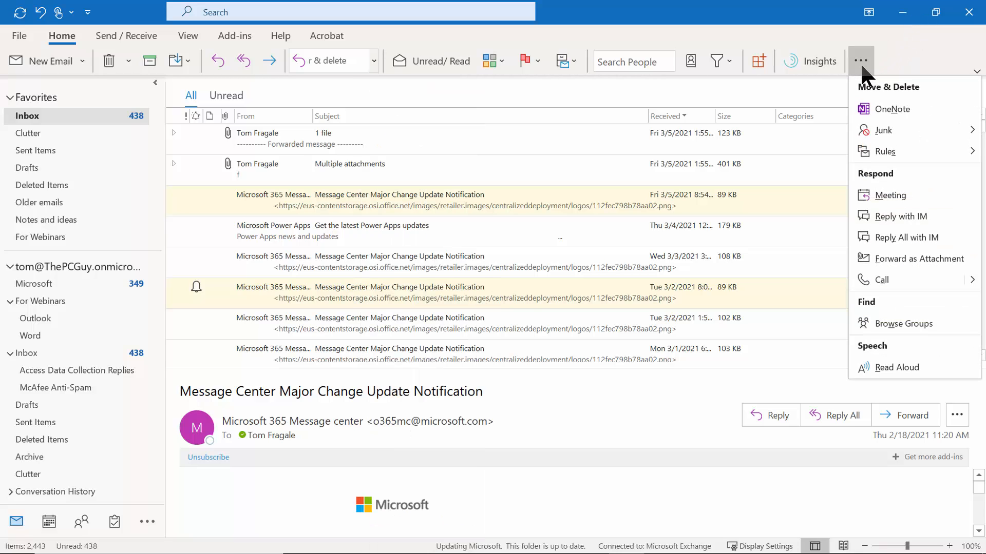
{"action": "mouse_move", "coordinate": [883, 135]}
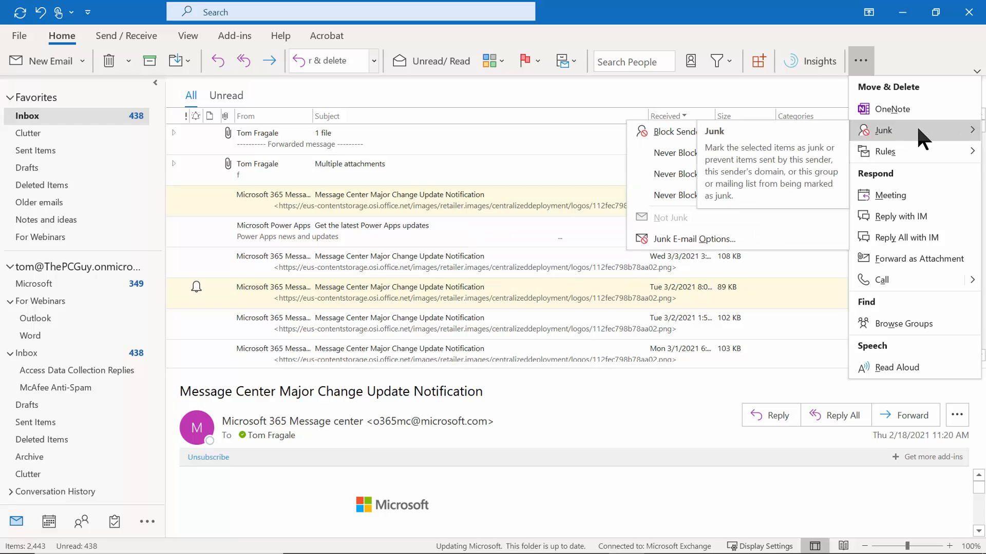
{"action": "mouse_move", "coordinate": [912, 150]}
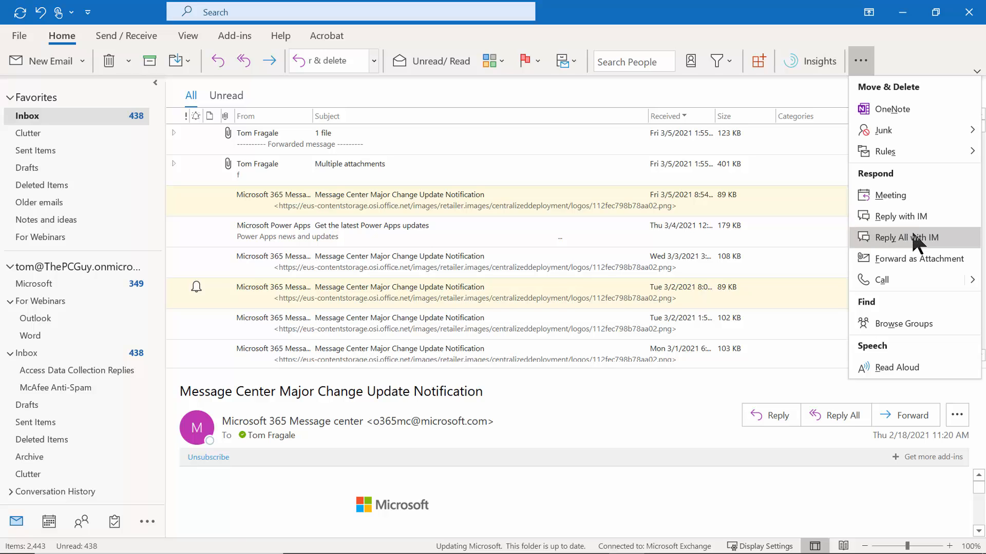
Draft a meeting request from the Message Center notification, then close it unsent.
{"action": "left_click", "coordinate": [891, 194]}
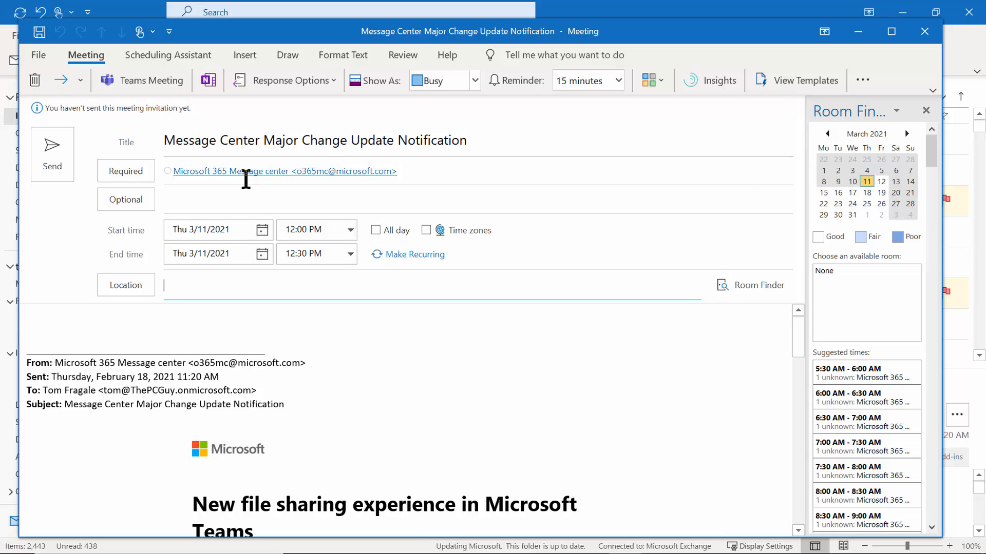
{"action": "mouse_move", "coordinate": [291, 179]}
{"action": "left_click", "coordinate": [924, 32]}
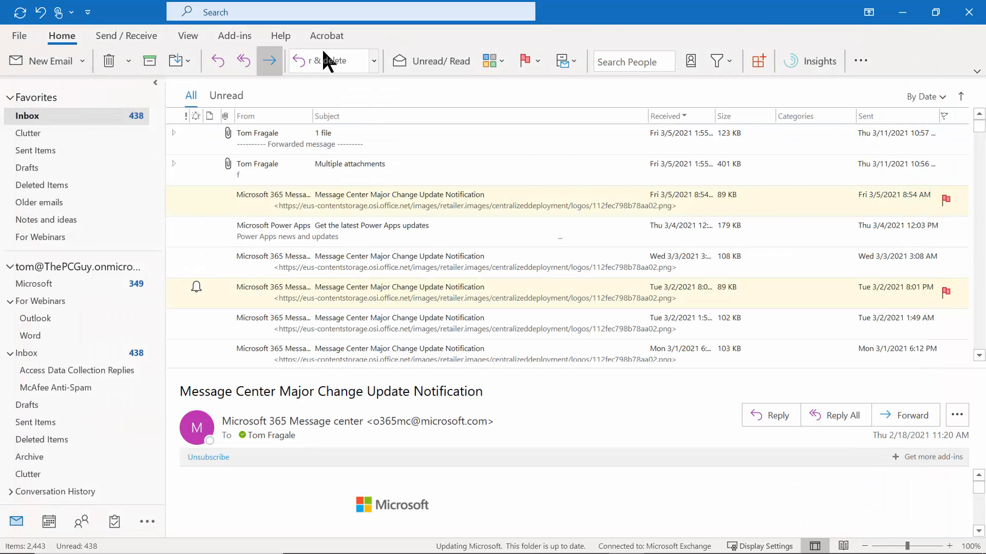
{"action": "left_click", "coordinate": [858, 61]}
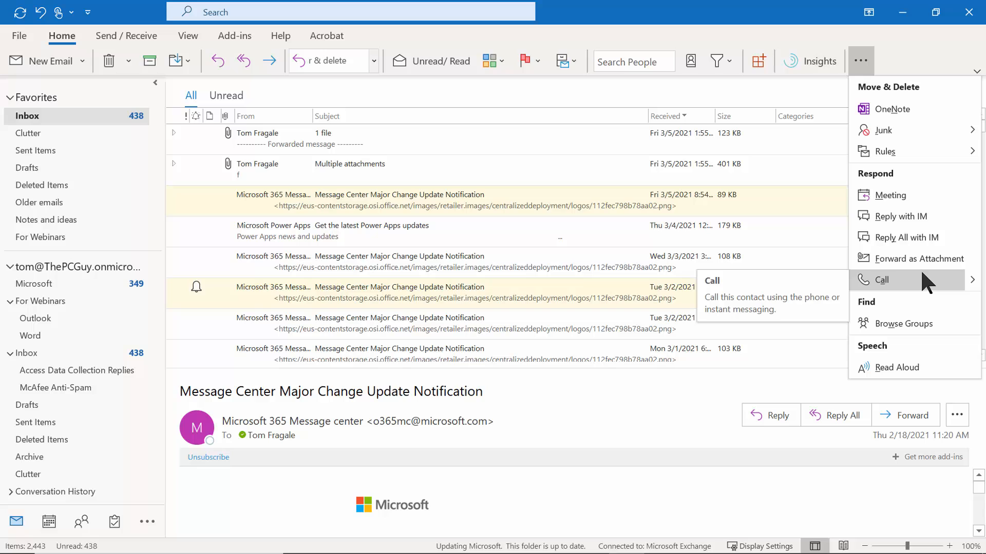
{"action": "left_click", "coordinate": [905, 51]}
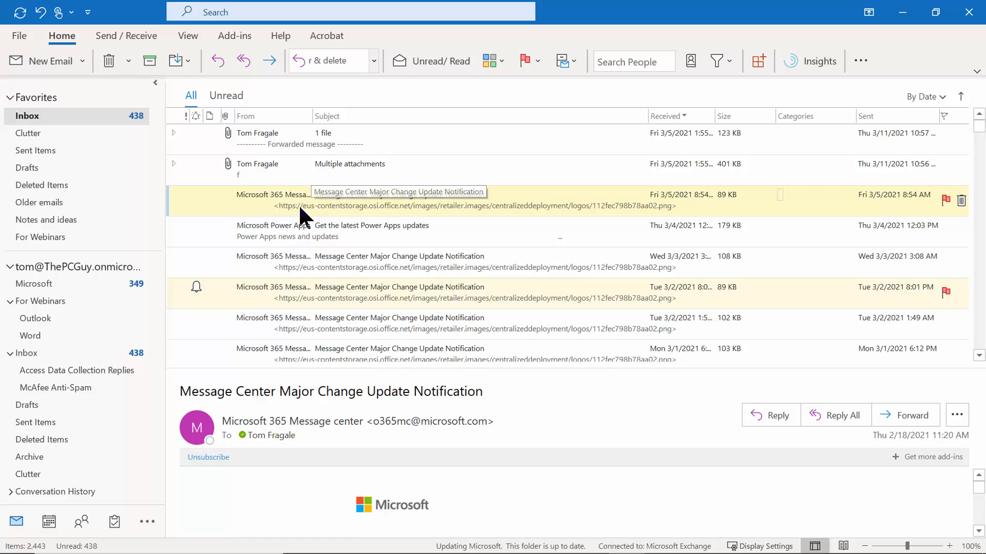
{"action": "left_click_drag", "start_coordinate": [284, 213], "coordinate": [47, 522]}
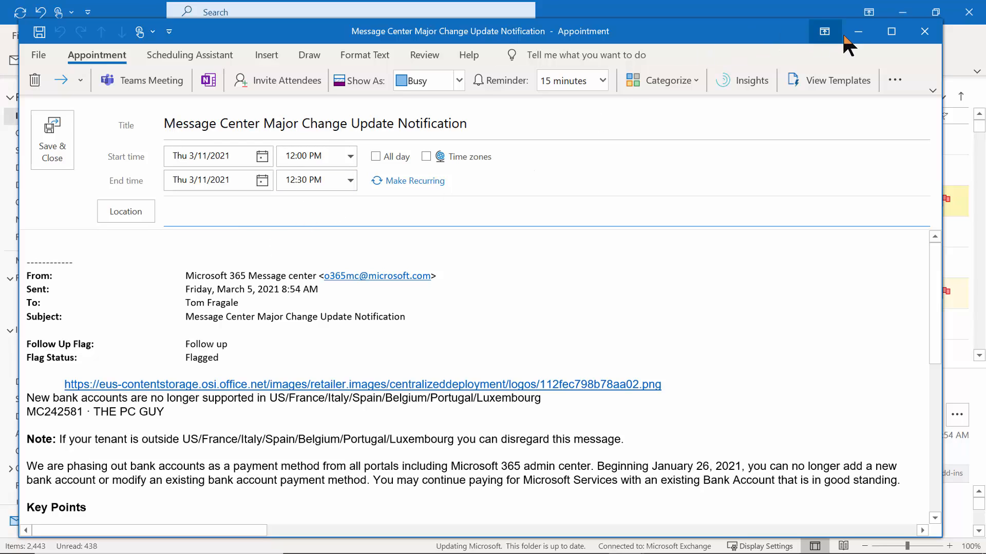
{"action": "left_click", "coordinate": [924, 34]}
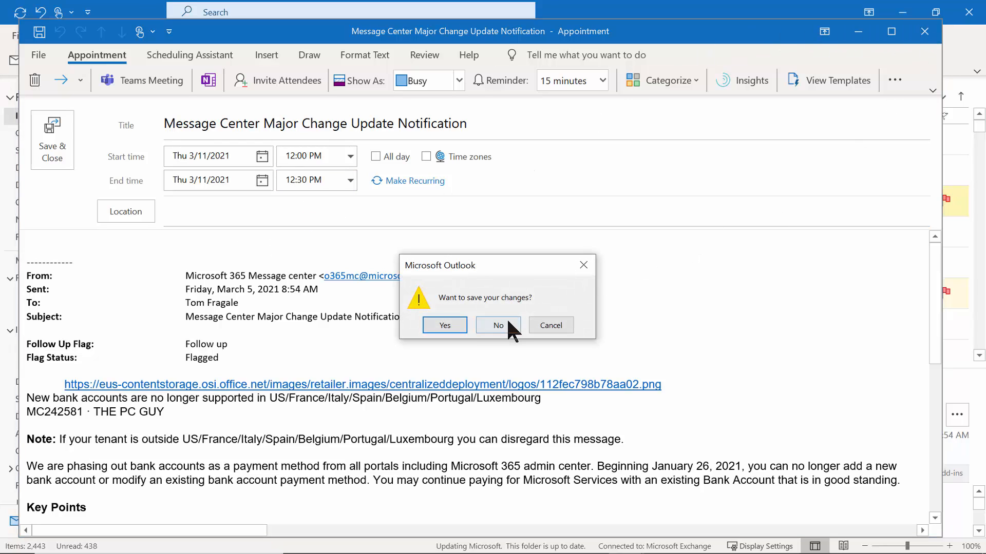
{"action": "left_click", "coordinate": [497, 326]}
{"action": "left_click_drag", "start_coordinate": [265, 196], "coordinate": [48, 524]}
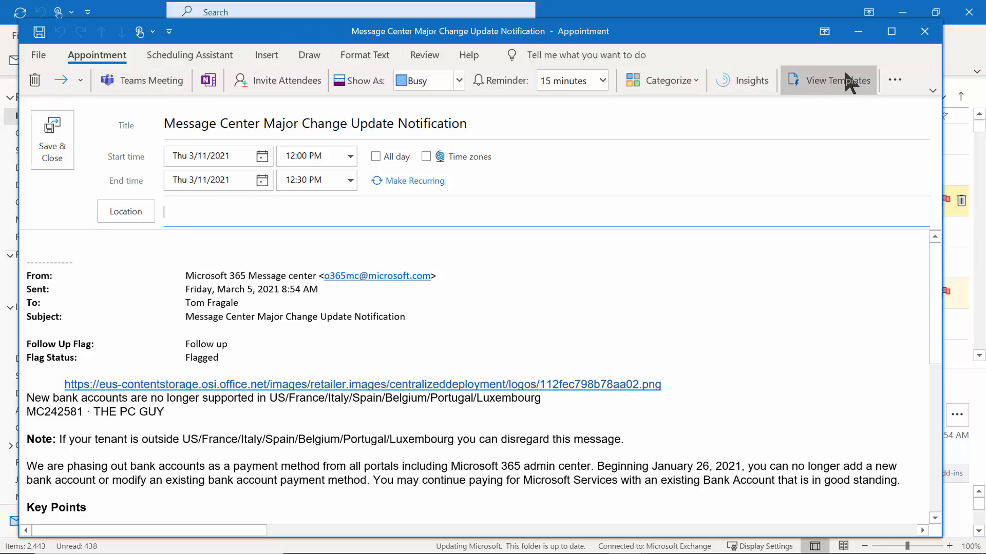
{"action": "left_click", "coordinate": [925, 31]}
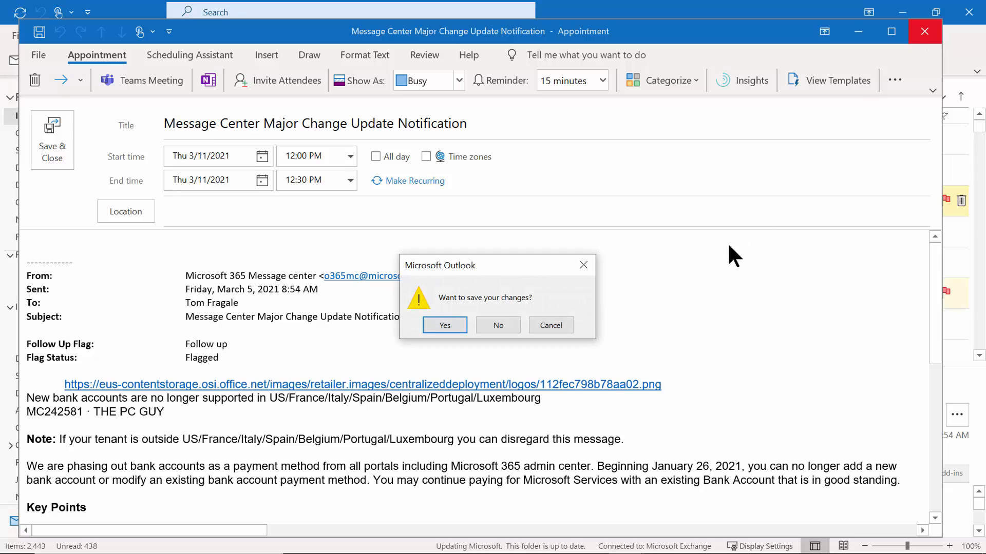
{"action": "left_click", "coordinate": [491, 321]}
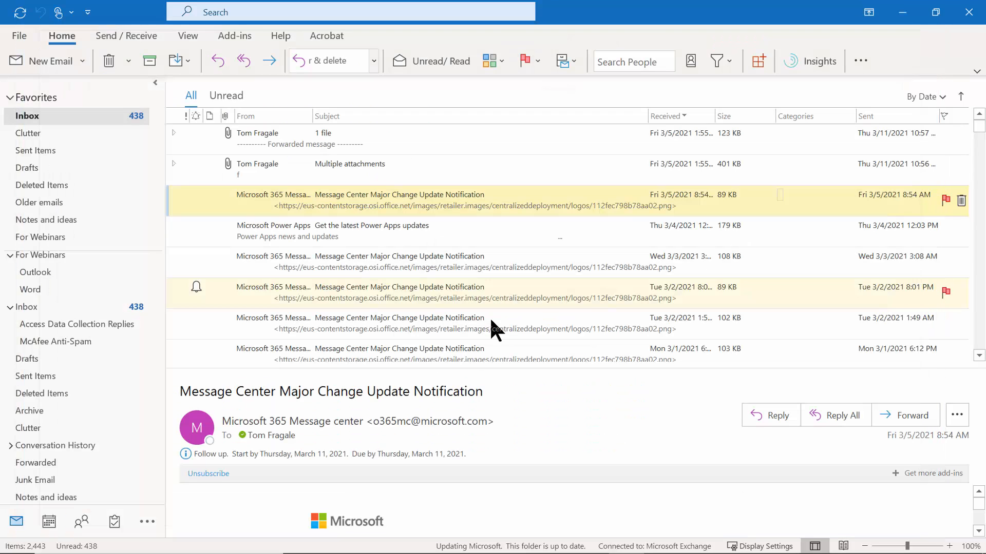
Create a 'Get the latest Power Apps updates' task by dragging the message onto Tasks.
{"action": "left_click", "coordinate": [861, 61]}
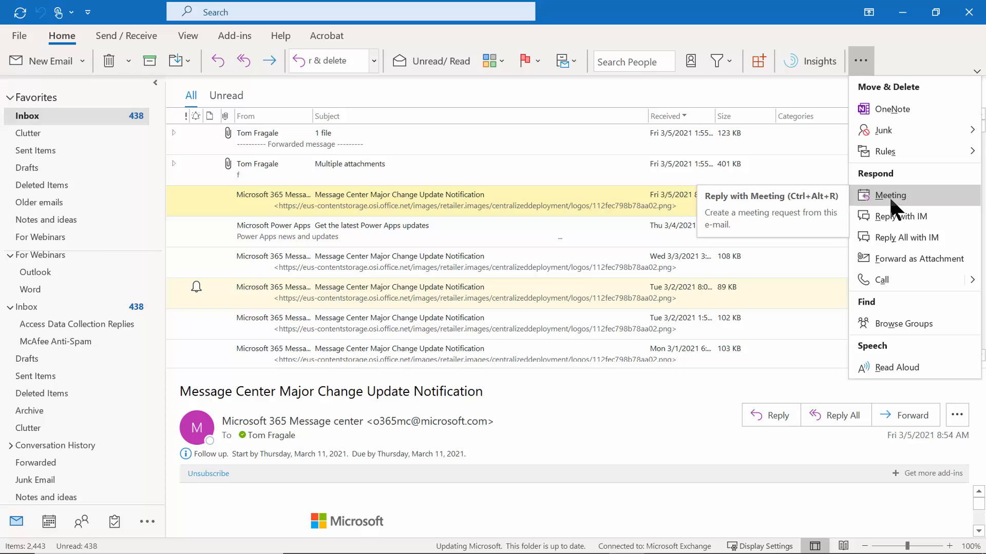
{"action": "left_click", "coordinate": [581, 87]}
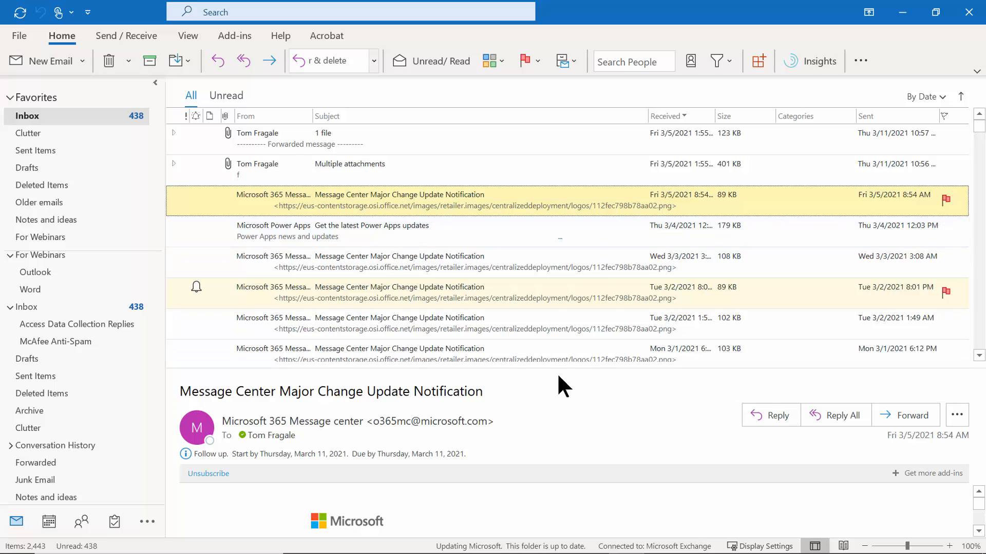
{"action": "left_click_drag", "start_coordinate": [301, 226], "coordinate": [113, 527]}
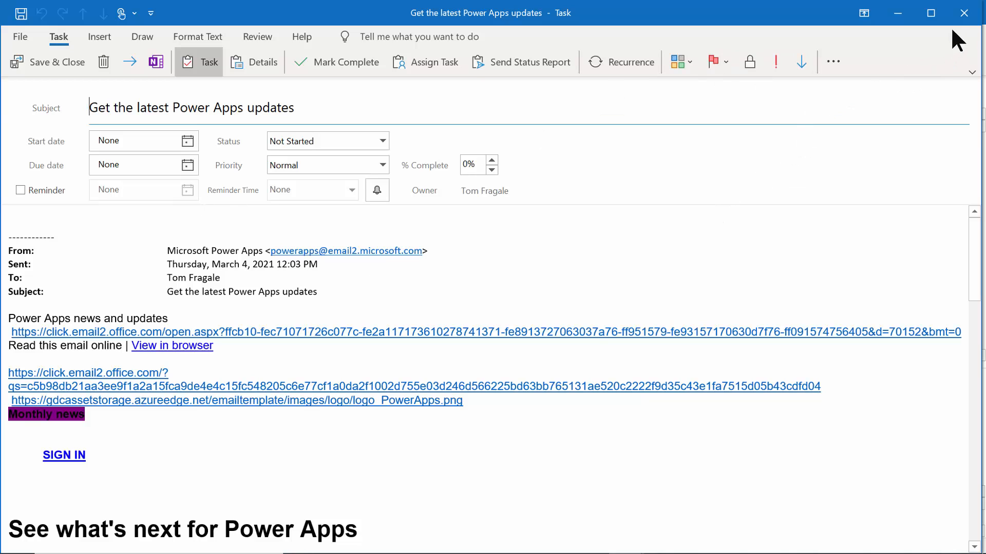
Discard the Power Apps task without saving and open the flagged Tue 3/2 Message Center notification.
{"action": "left_click", "coordinate": [964, 13]}
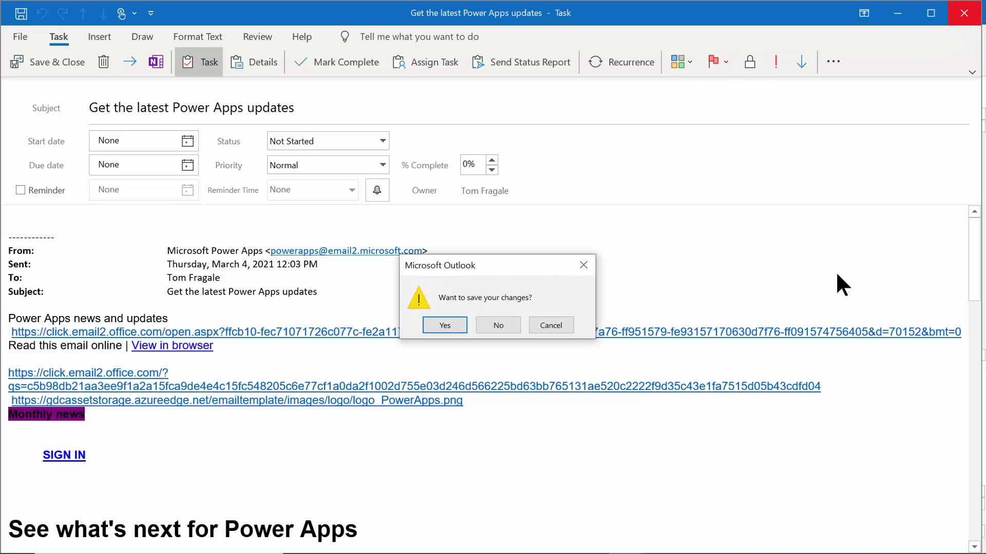
{"action": "left_click", "coordinate": [498, 326]}
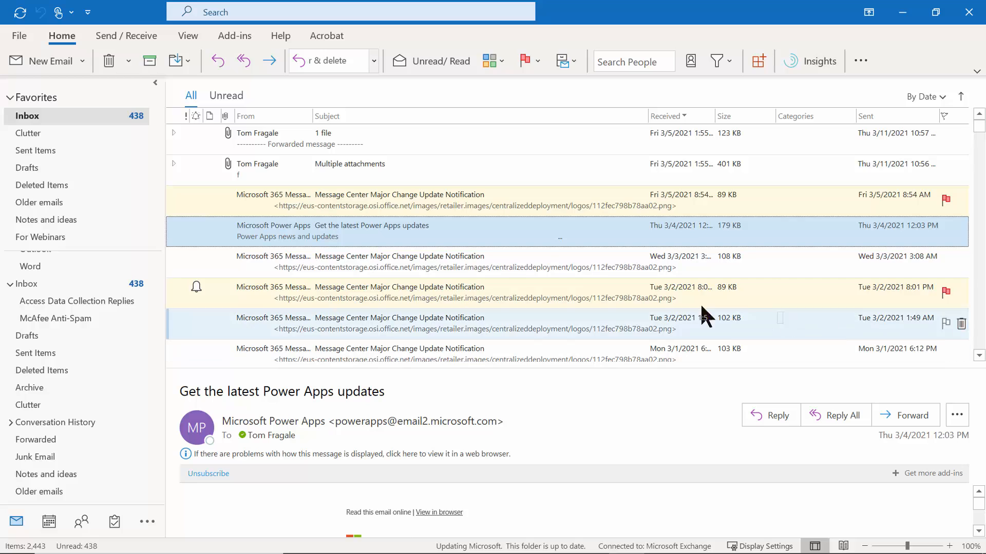
{"action": "left_click", "coordinate": [440, 296]}
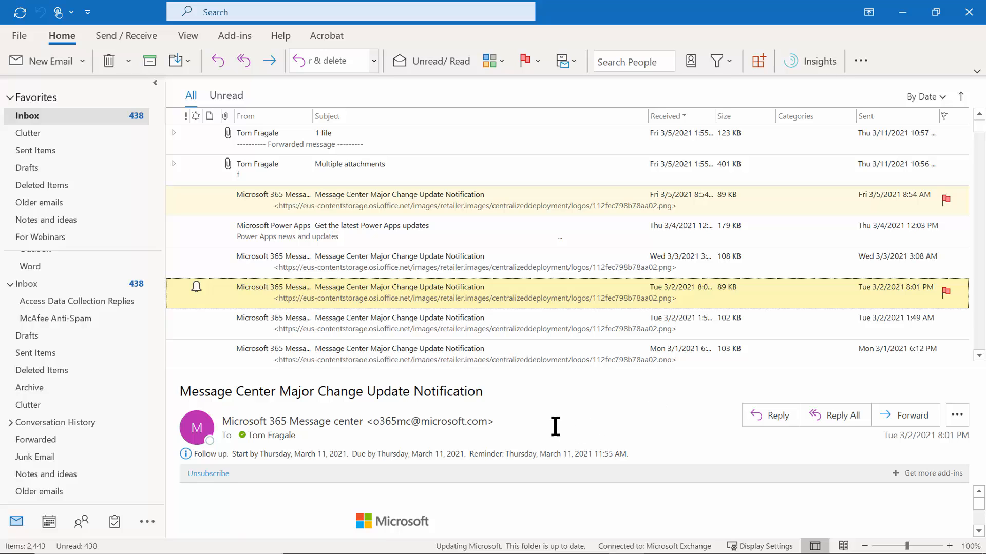
Add the Microsoft 365 Message center sender to Outlook Contacts, updating the existing duplicate entry.
{"action": "right_click", "coordinate": [418, 420]}
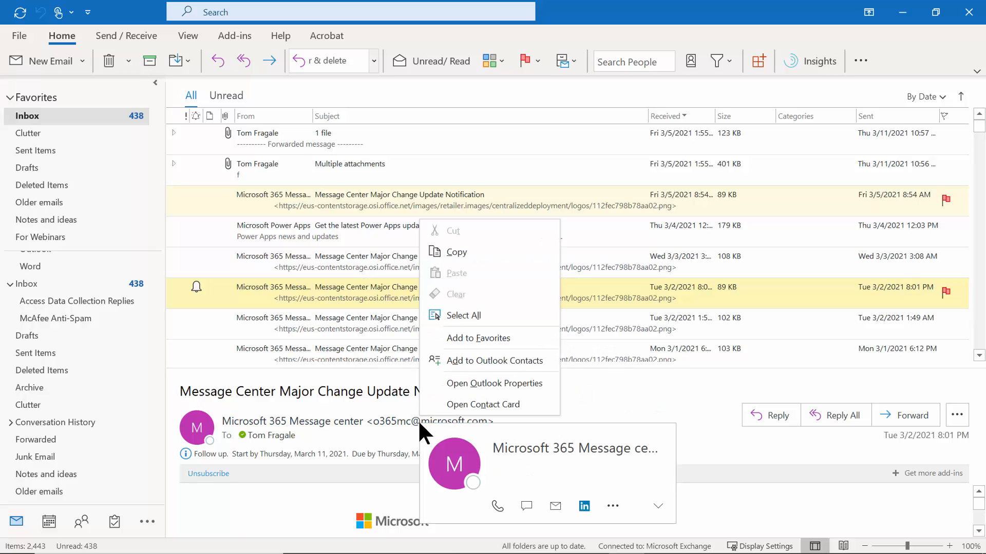
{"action": "left_click", "coordinate": [493, 361]}
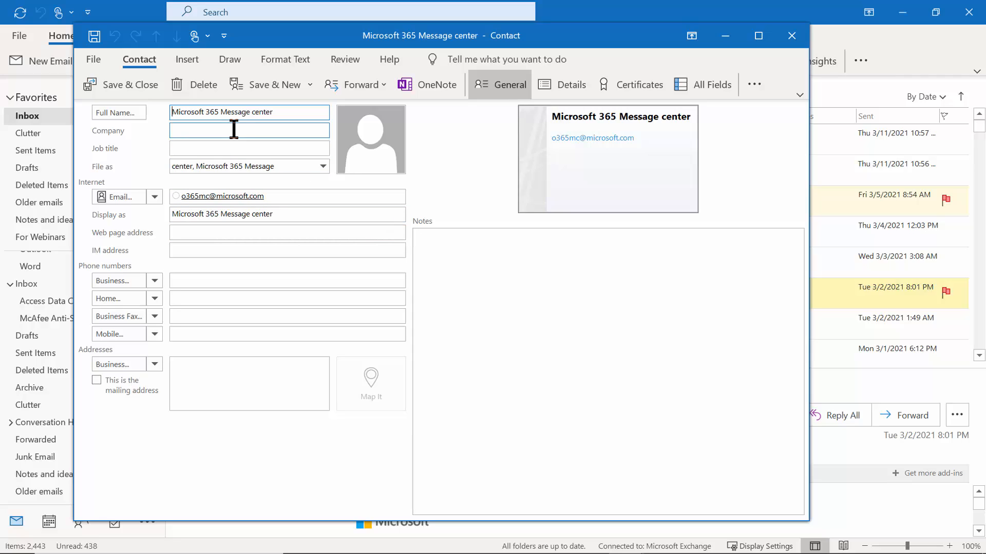
{"action": "mouse_move", "coordinate": [222, 193]}
{"action": "left_click", "coordinate": [130, 86]}
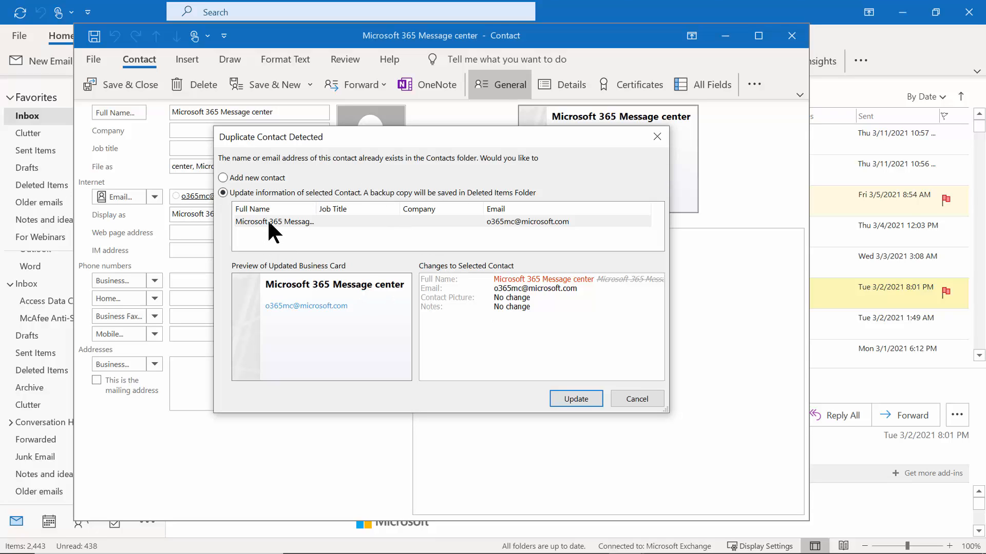
{"action": "left_click", "coordinate": [562, 398]}
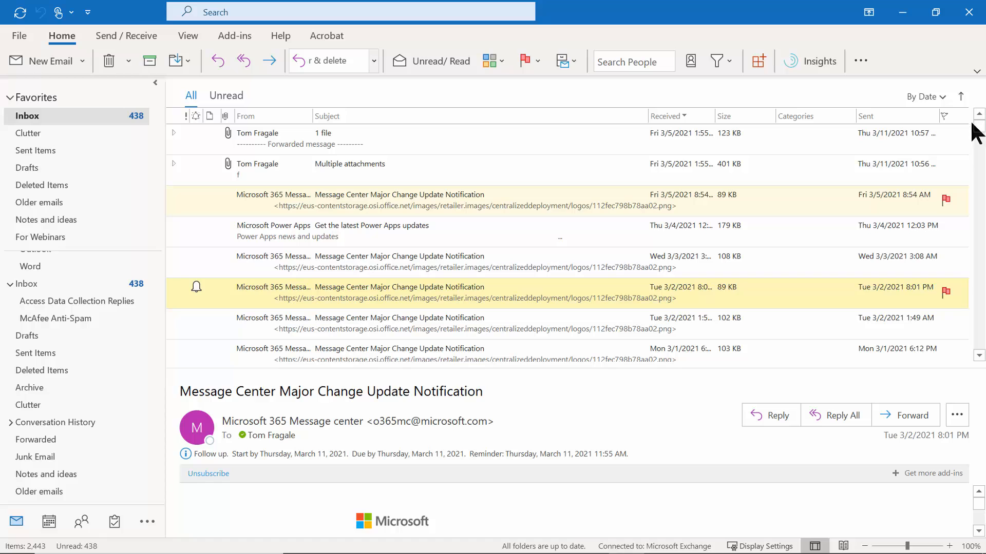
Save the DOD sender of the overdue-task notification as a new Outlook contact.
{"action": "left_click_drag", "start_coordinate": [977, 132], "coordinate": [982, 297]}
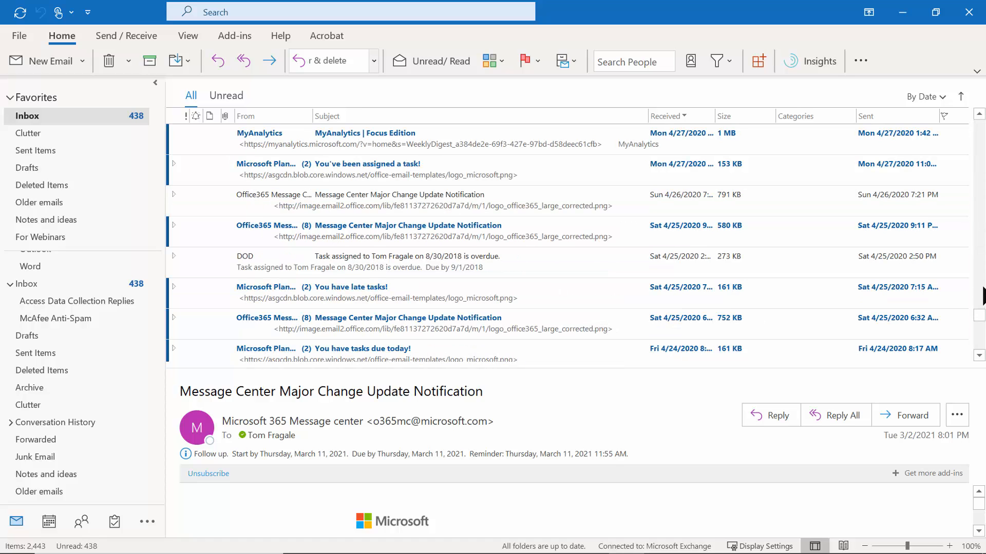
{"action": "left_click", "coordinate": [427, 265]}
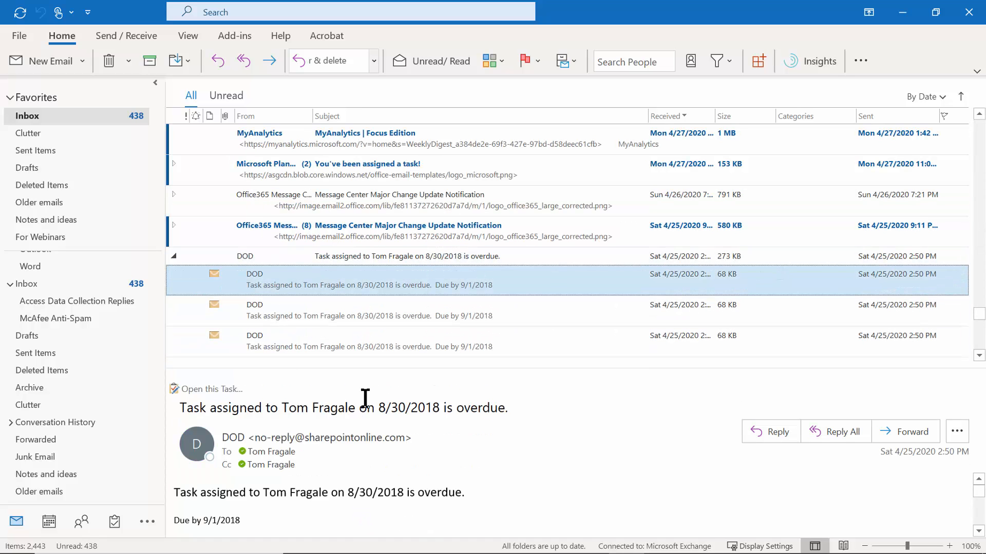
{"action": "right_click", "coordinate": [321, 436]}
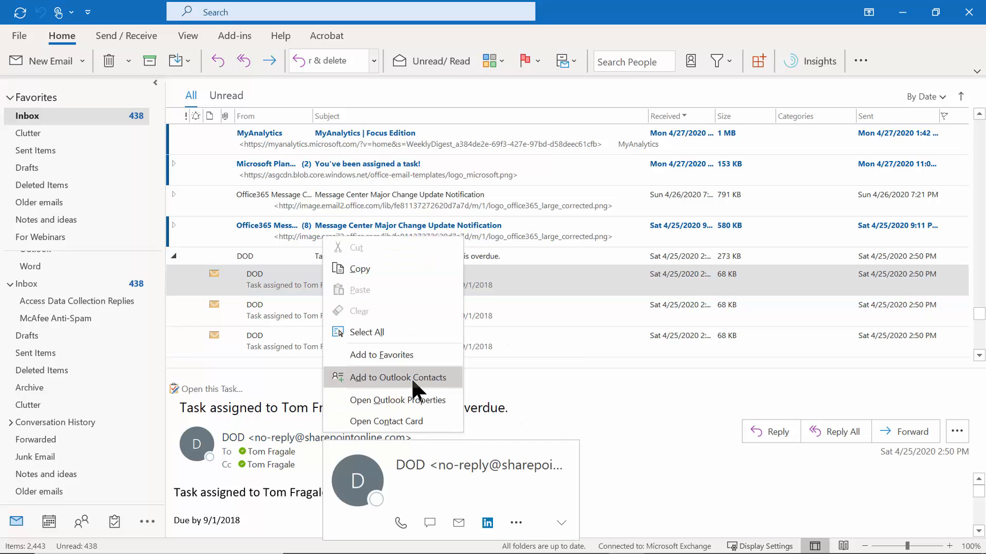
{"action": "left_click", "coordinate": [433, 378]}
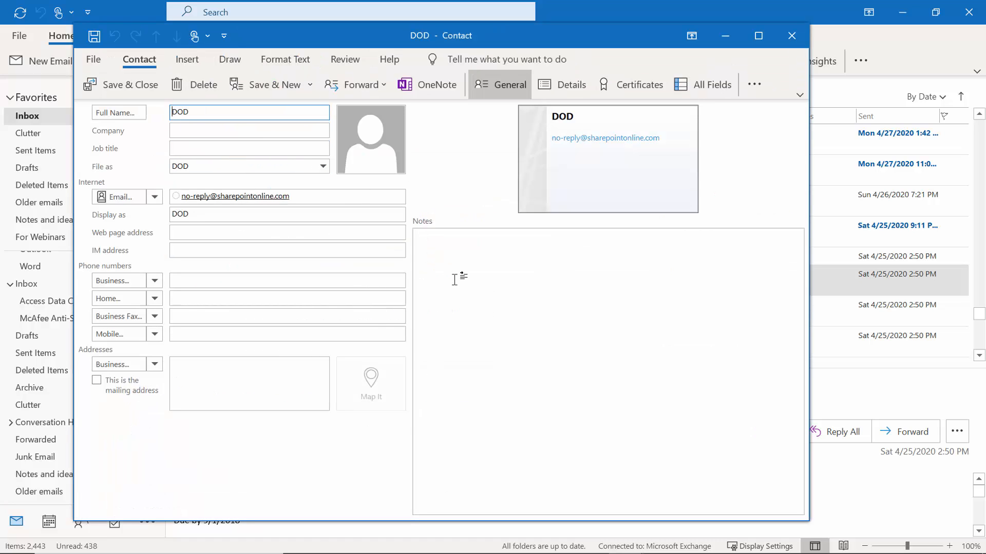
{"action": "left_click", "coordinate": [109, 86]}
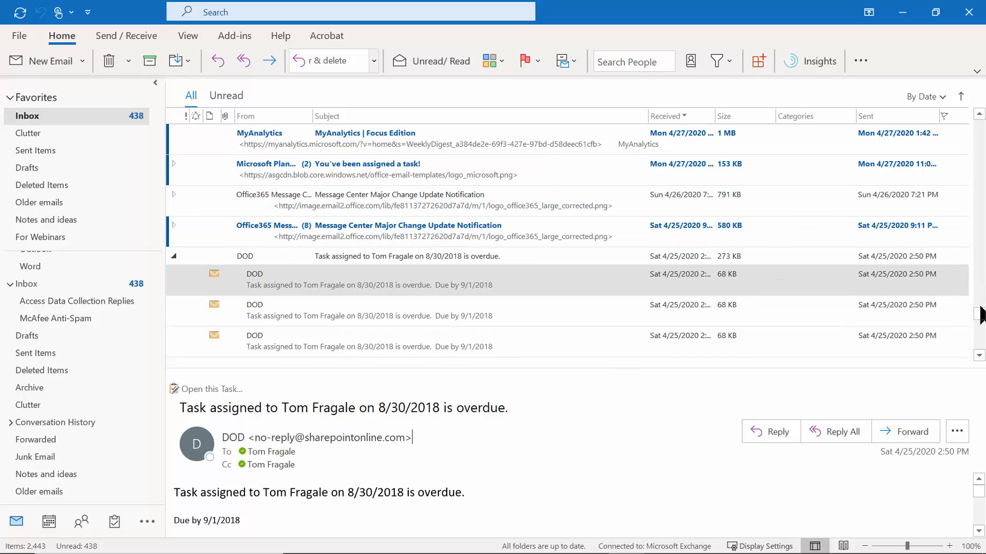
{"action": "left_click_drag", "start_coordinate": [980, 314], "coordinate": [977, 128]}
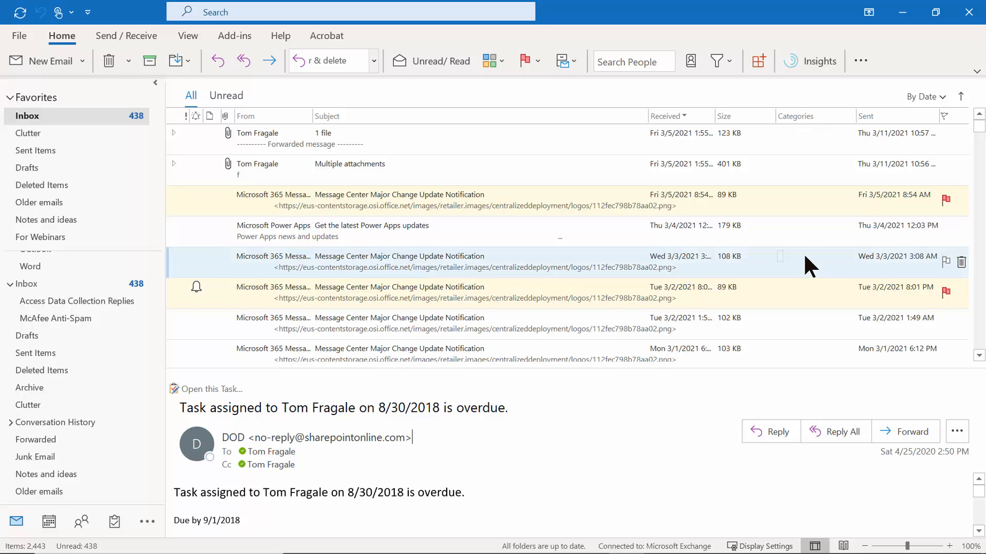
Create a green 'For Webinars' color category and apply it to the Fwd: 1 file message.
{"action": "right_click", "coordinate": [803, 135]}
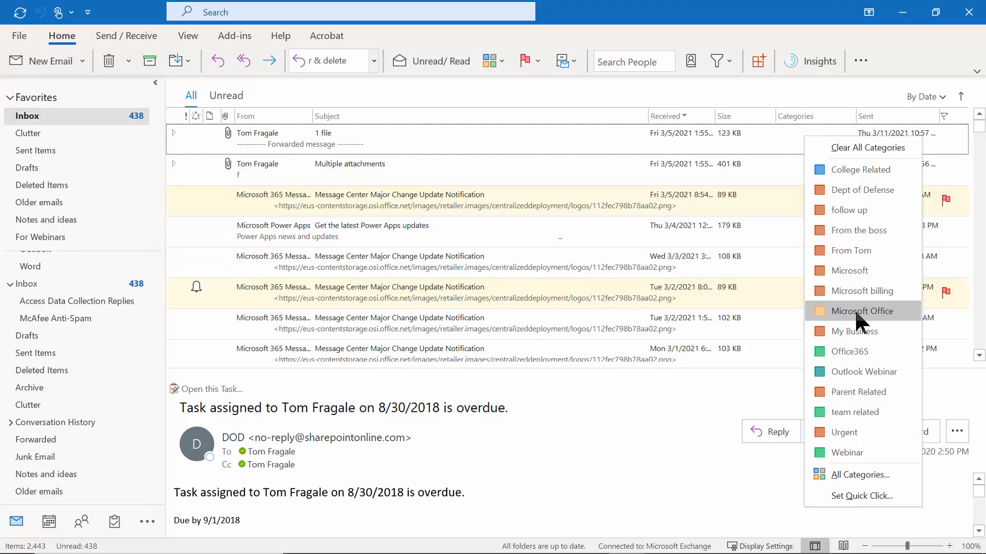
{"action": "left_click", "coordinate": [867, 476]}
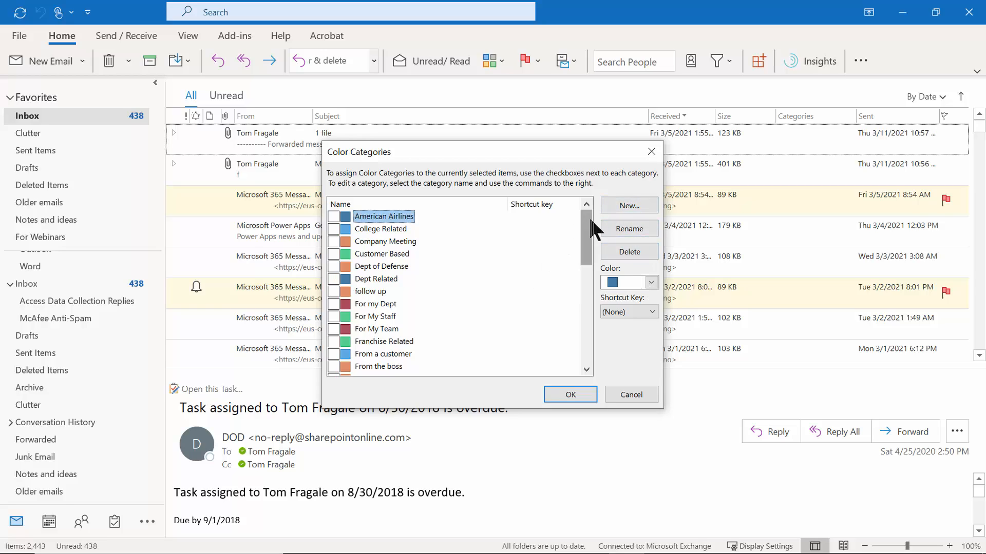
{"action": "left_click", "coordinate": [620, 209]}
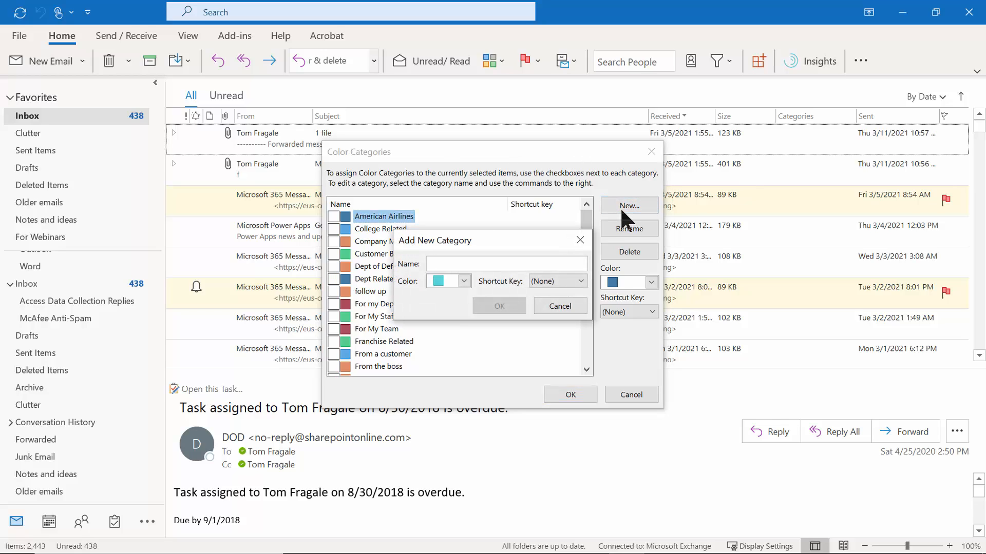
{"action": "type", "text": "Foo"}
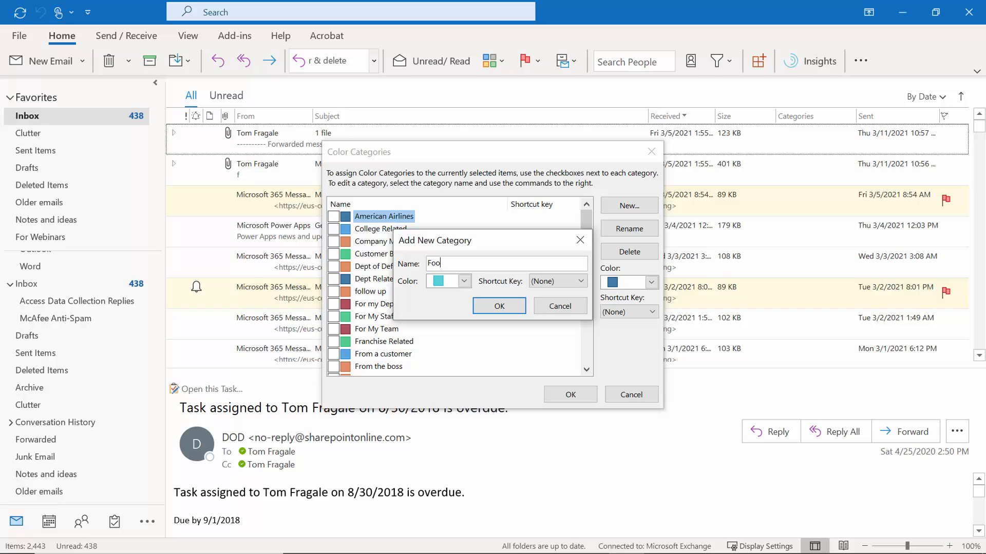
{"action": "type", "text": " ebinars"}
{"action": "key", "text": "BackSpace"}
{"action": "key", "text": "BackSpace"}
{"action": "key", "text": "BackSpace"}
{"action": "key", "text": "BackSpace"}
{"action": "key", "text": "BackSpace"}
{"action": "key", "text": "BackSpace"}
{"action": "key", "text": "BackSpace"}
{"action": "type", "text": "Webinars"}
{"action": "left_click", "coordinate": [464, 281]}
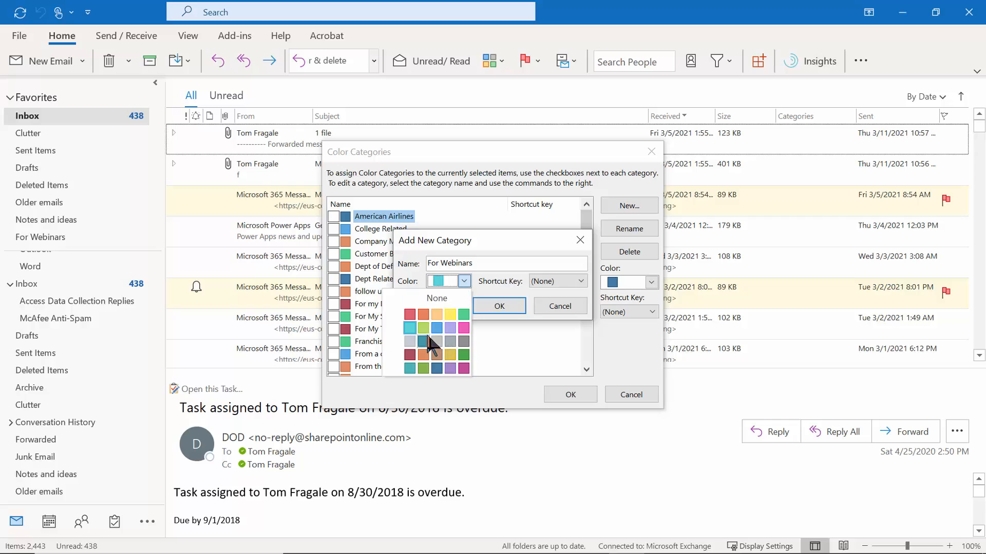
{"action": "left_click", "coordinate": [468, 322]}
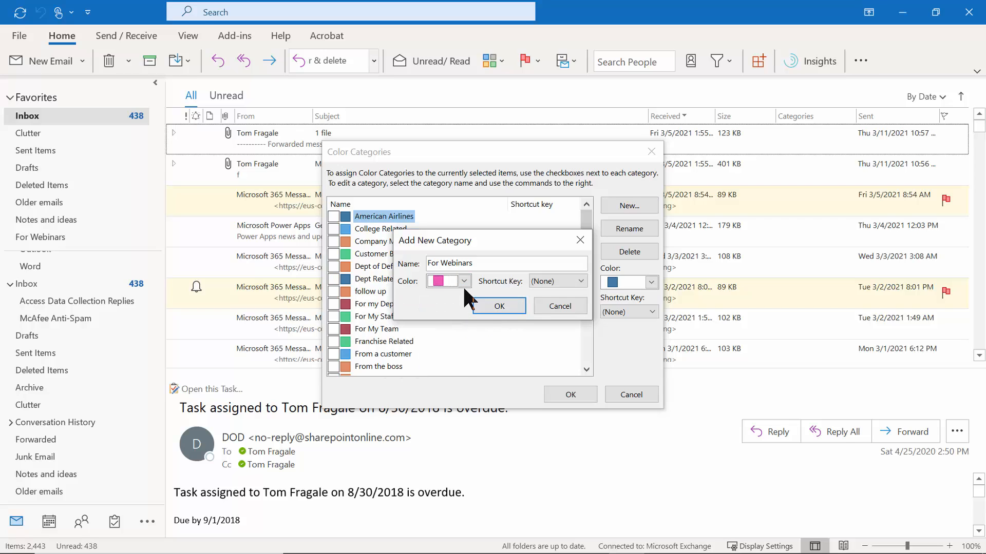
{"action": "left_click", "coordinate": [464, 281]}
{"action": "left_click", "coordinate": [467, 318]}
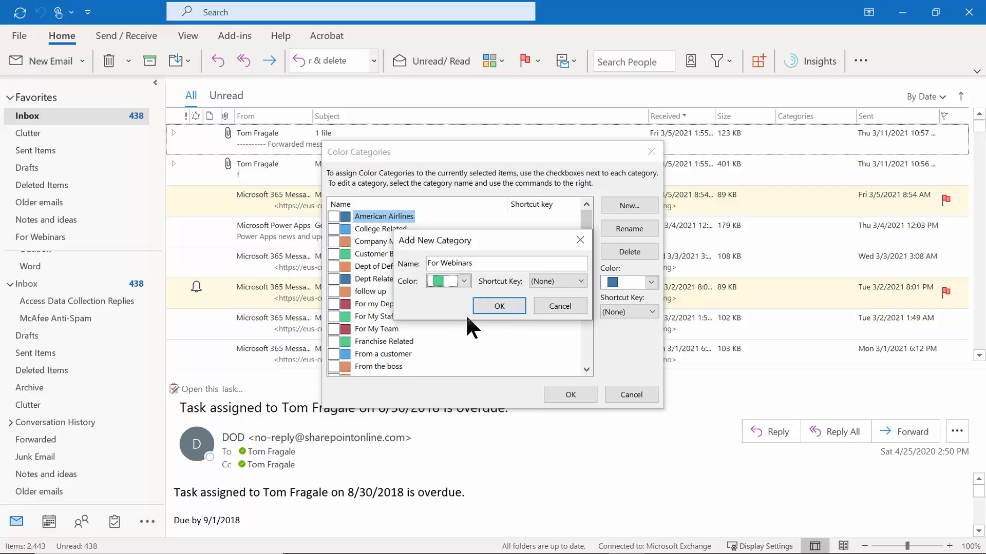
{"action": "left_click", "coordinate": [511, 303]}
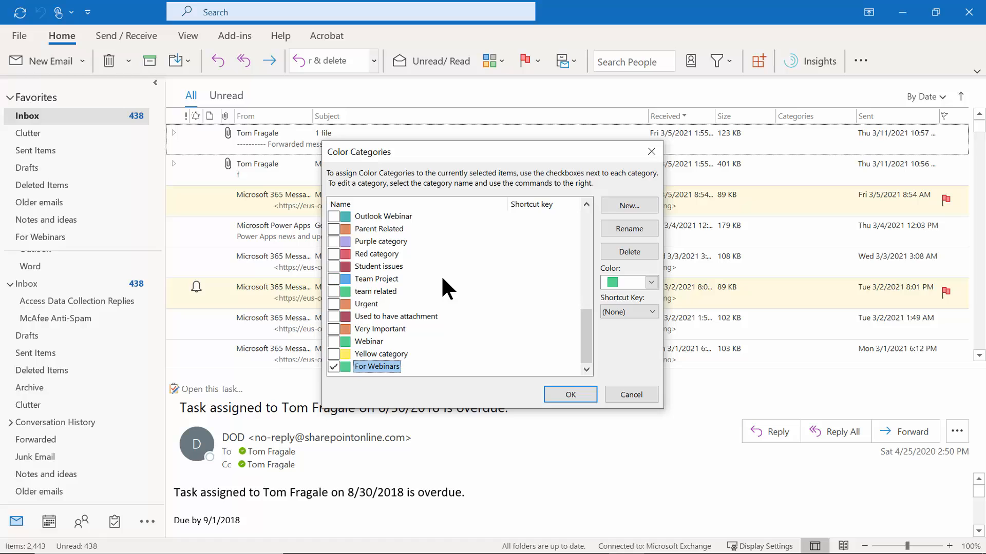
{"action": "left_click", "coordinate": [572, 395]}
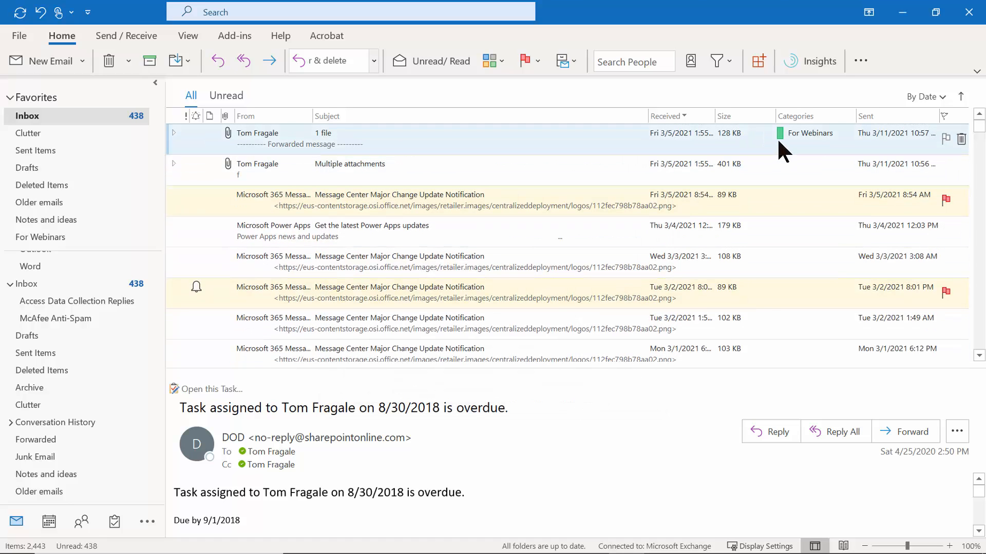
Sort the inbox by Categories in reverse order so the Urgent group appears first.
{"action": "left_click", "coordinate": [805, 116]}
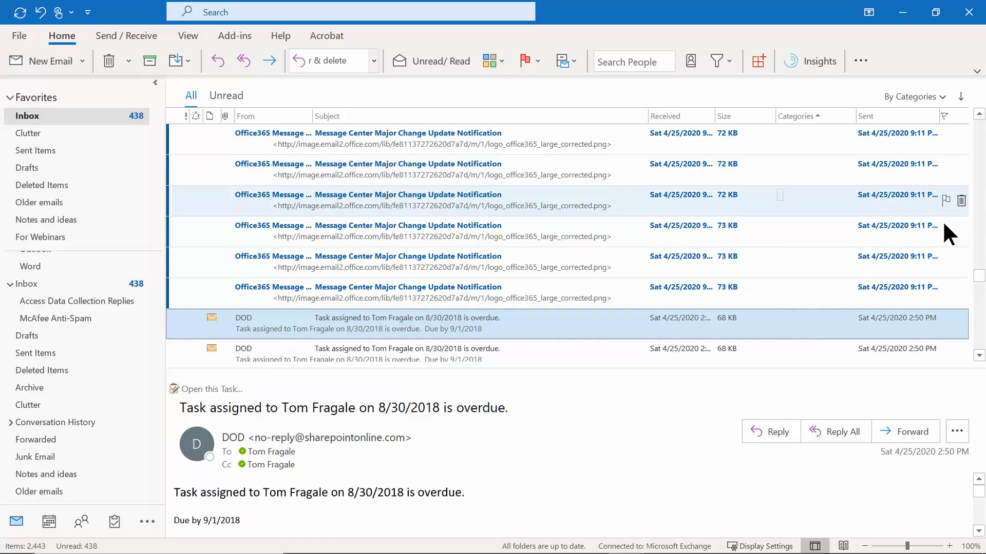
{"action": "left_click_drag", "start_coordinate": [979, 280], "coordinate": [980, 126]}
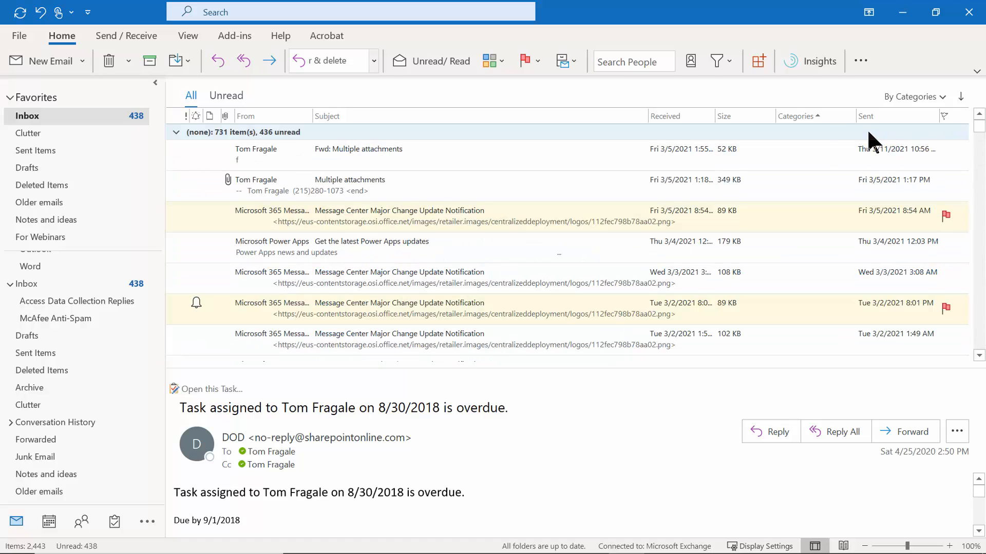
{"action": "left_click", "coordinate": [801, 116]}
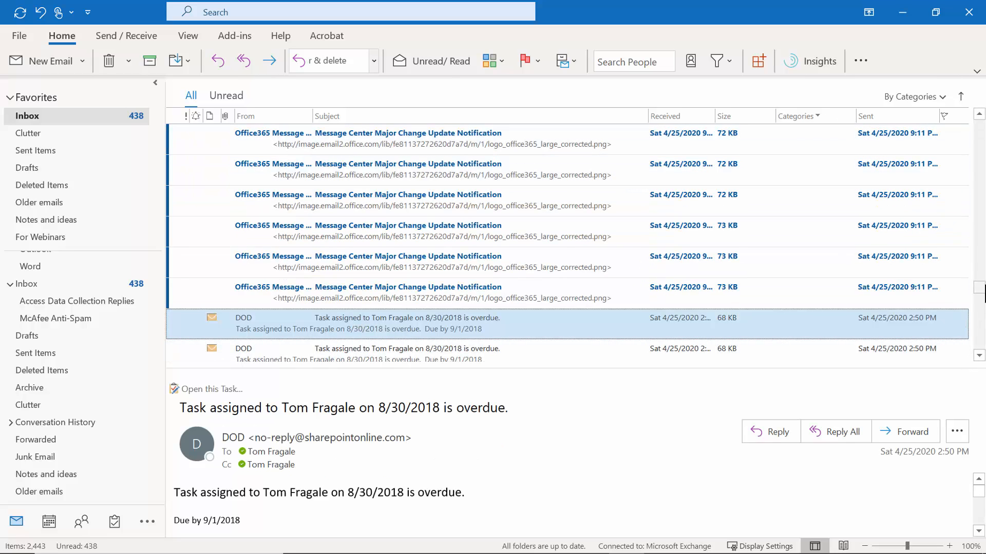
{"action": "left_click", "coordinate": [979, 354]}
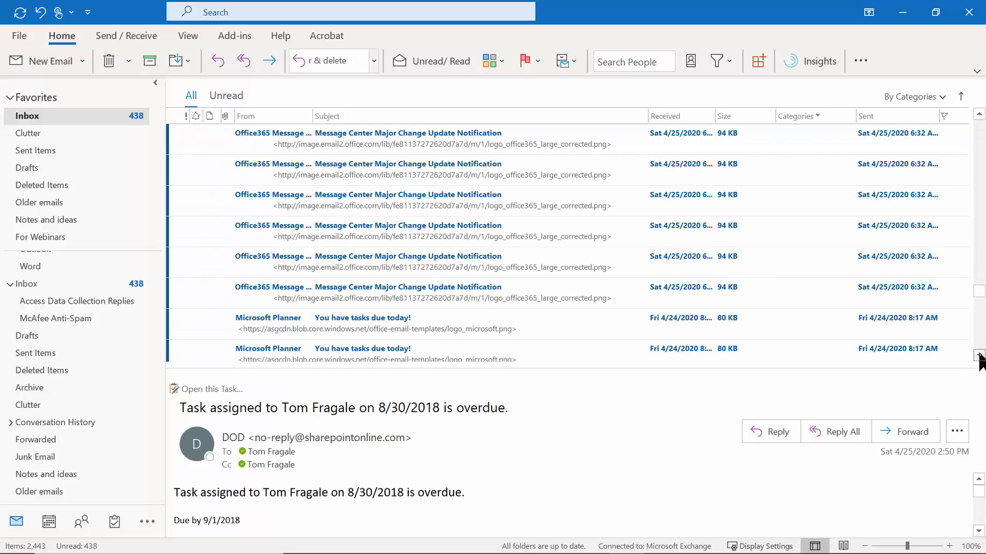
{"action": "left_click", "coordinate": [979, 355]}
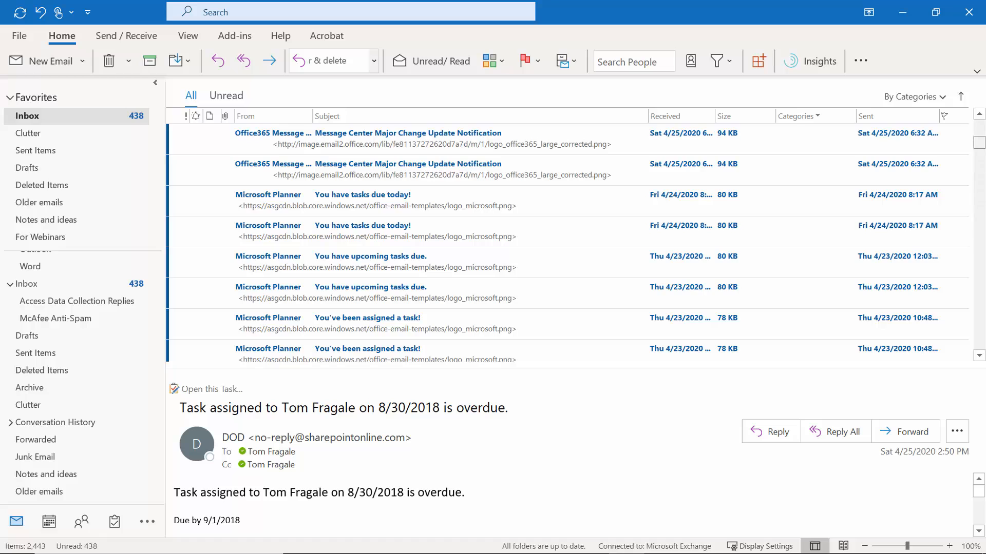
{"action": "left_click_drag", "start_coordinate": [979, 142], "coordinate": [979, 131]}
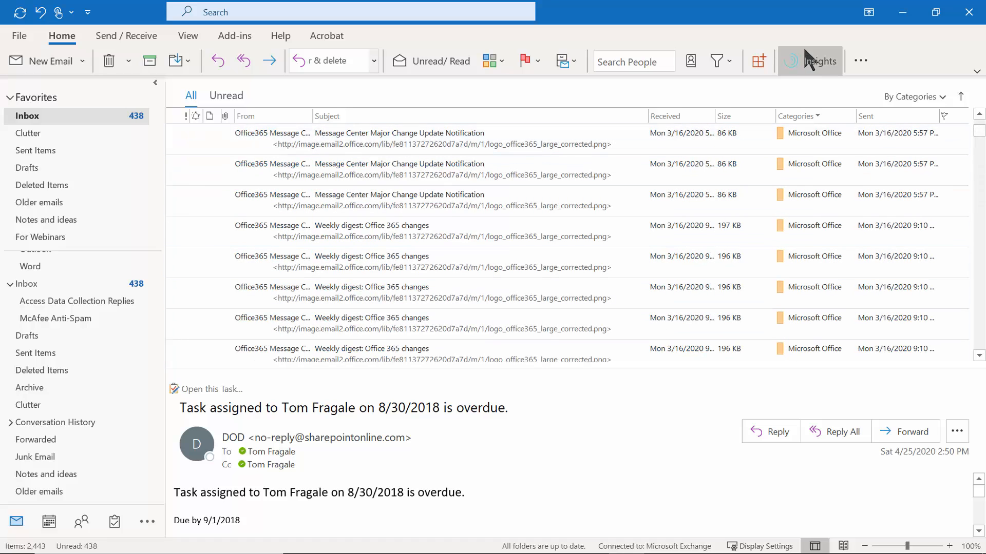
{"action": "left_click_drag", "start_coordinate": [979, 133], "coordinate": [982, 126]}
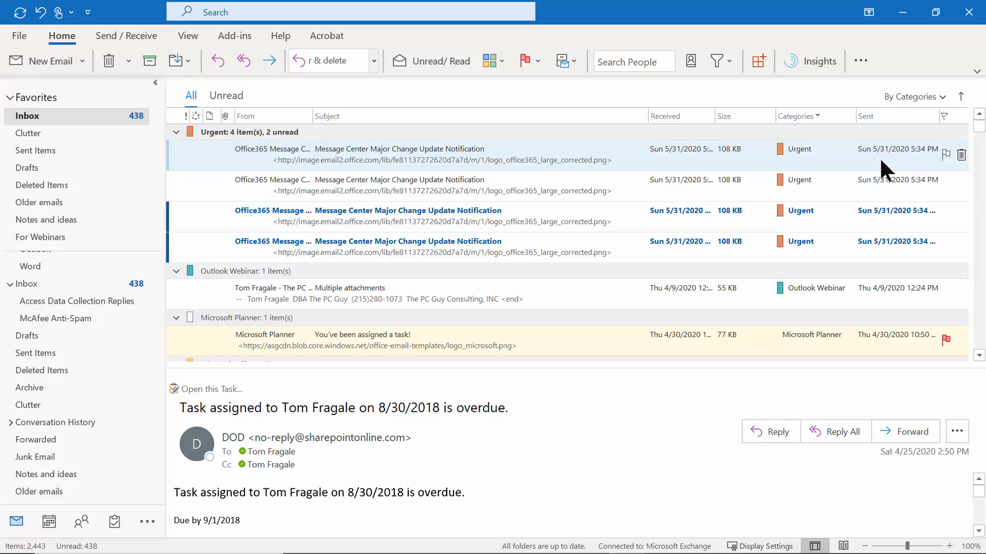
{"action": "right_click", "coordinate": [819, 177]}
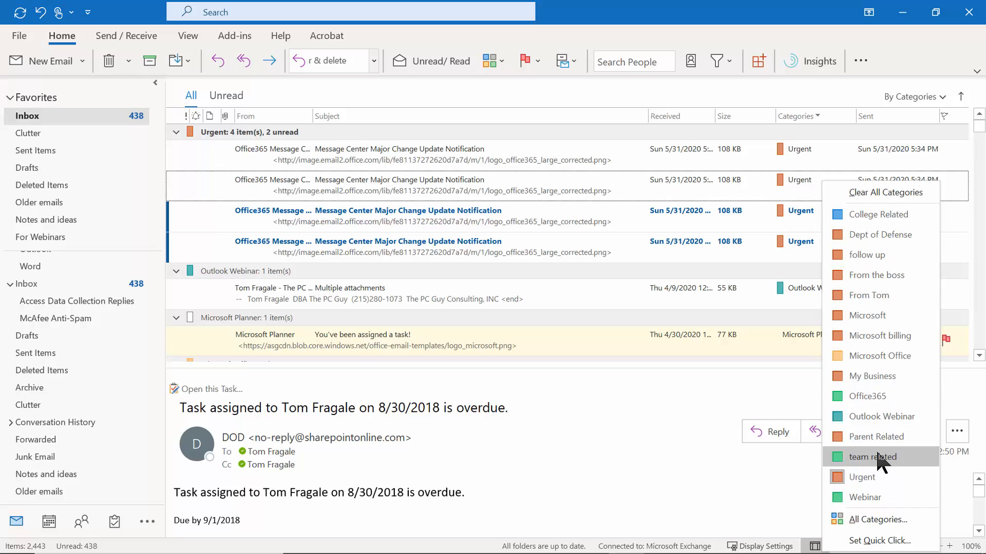
{"action": "left_click", "coordinate": [863, 520]}
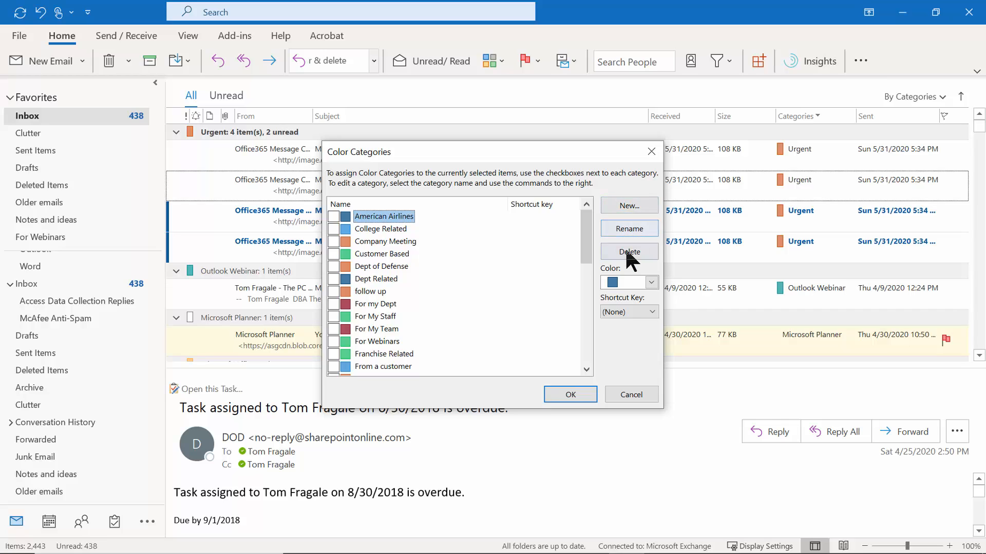
{"action": "left_click", "coordinate": [651, 282]}
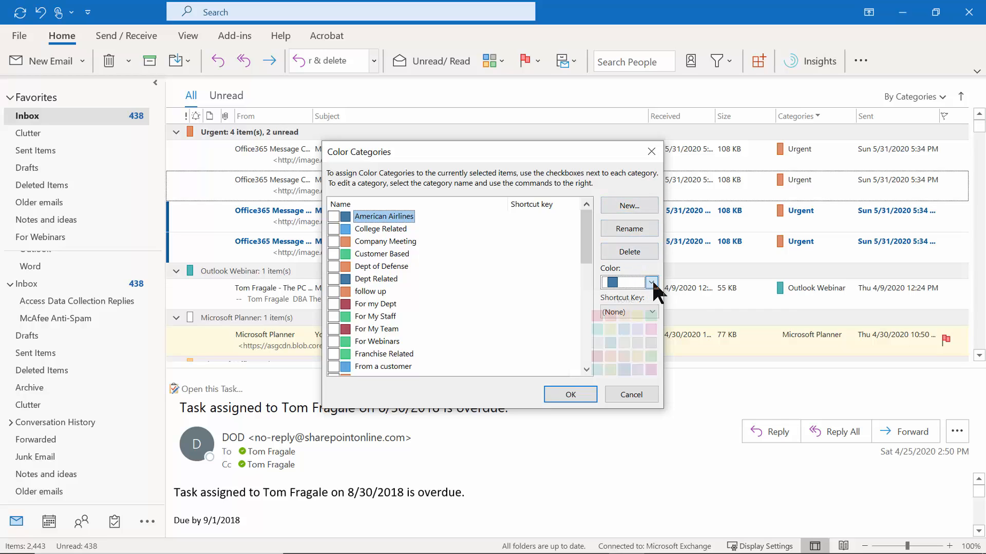
{"action": "left_click", "coordinate": [651, 279]}
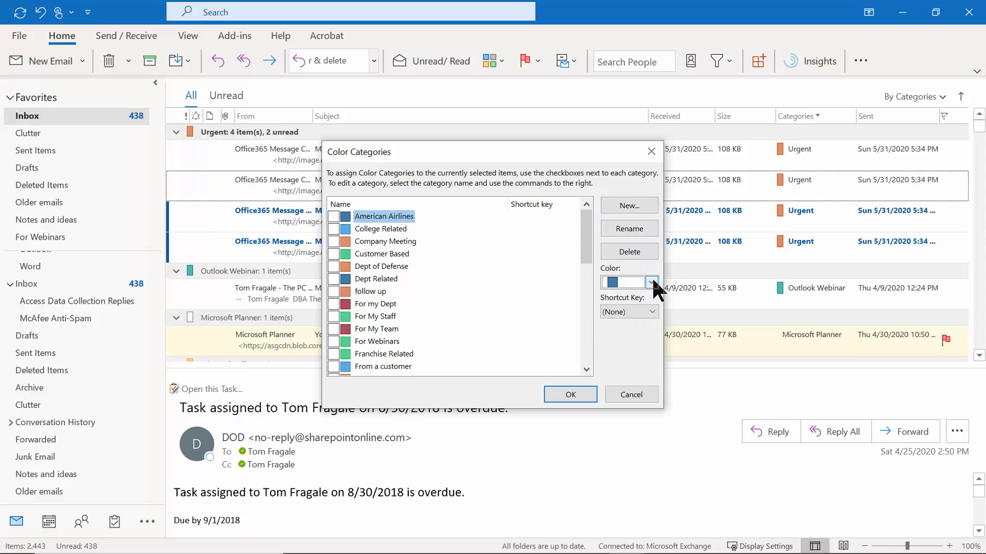
{"action": "left_click", "coordinate": [631, 394]}
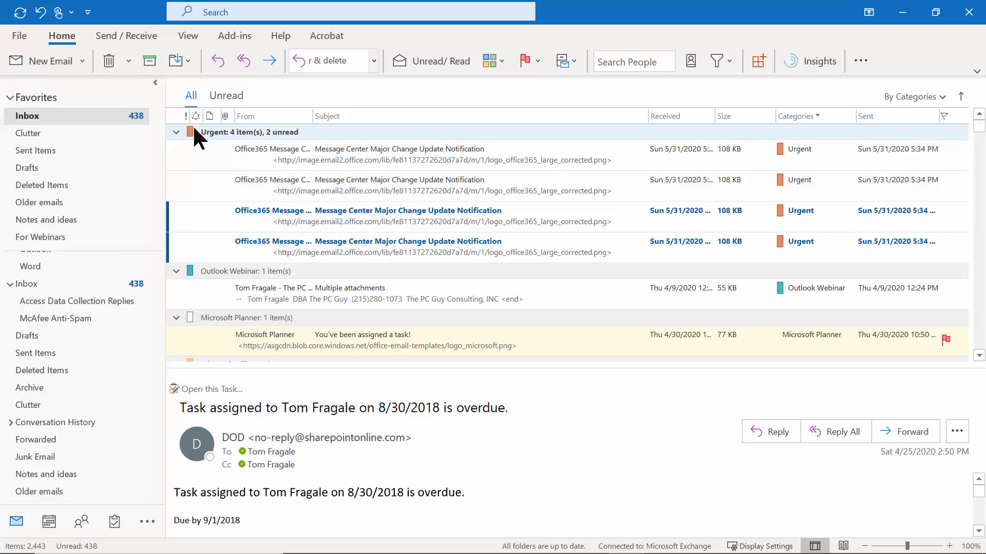
Clear all Group By settings in the inbox View Settings.
{"action": "left_click", "coordinate": [186, 36]}
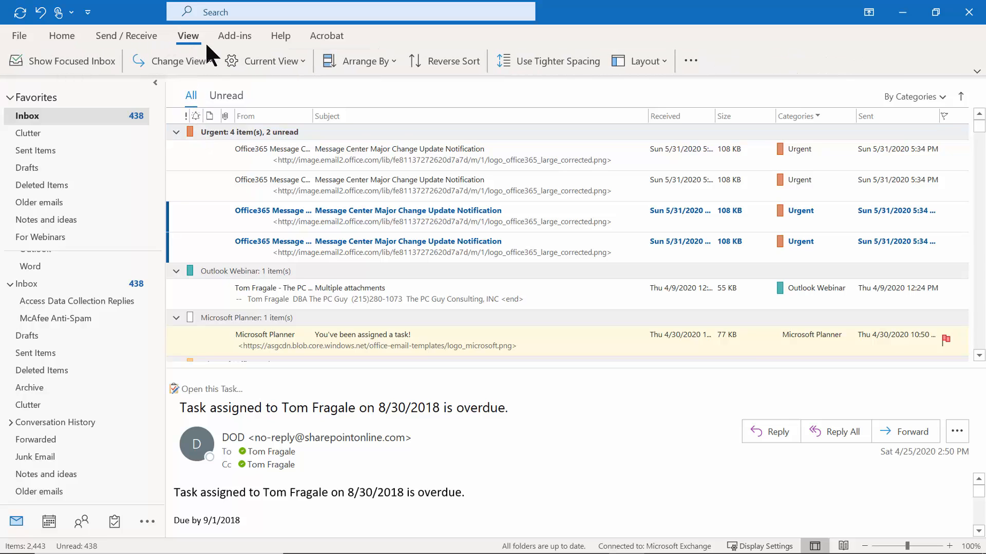
{"action": "left_click", "coordinate": [280, 58]}
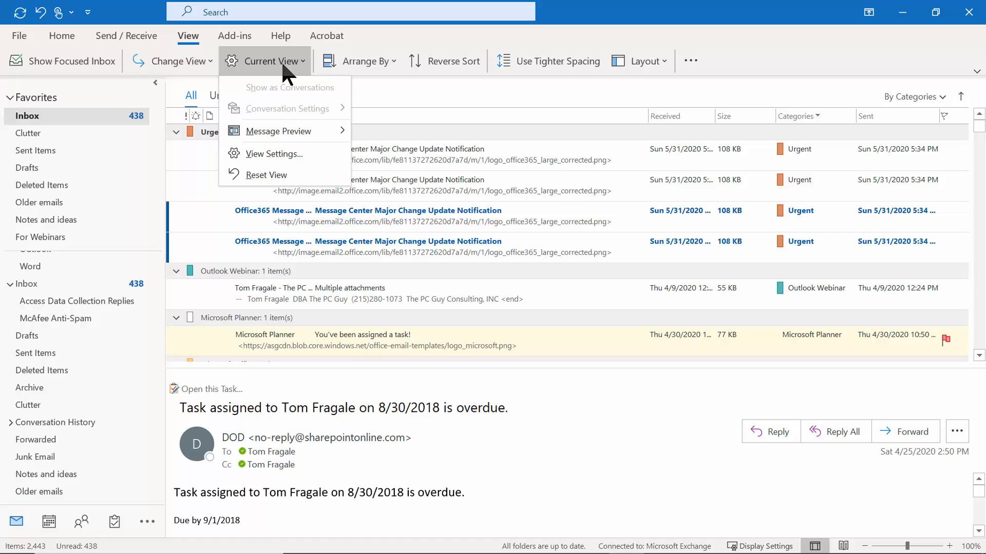
{"action": "left_click", "coordinate": [286, 154]}
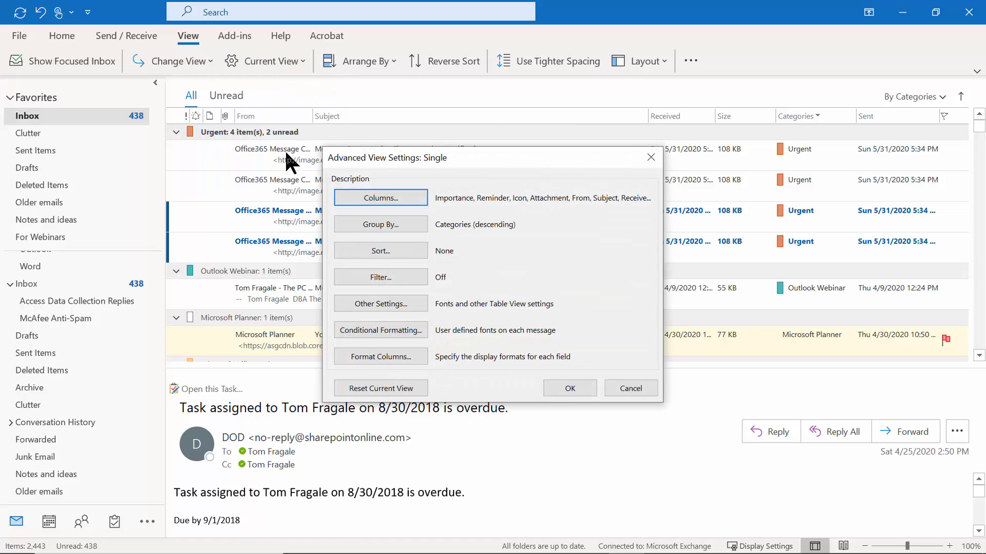
{"action": "left_click", "coordinate": [379, 227]}
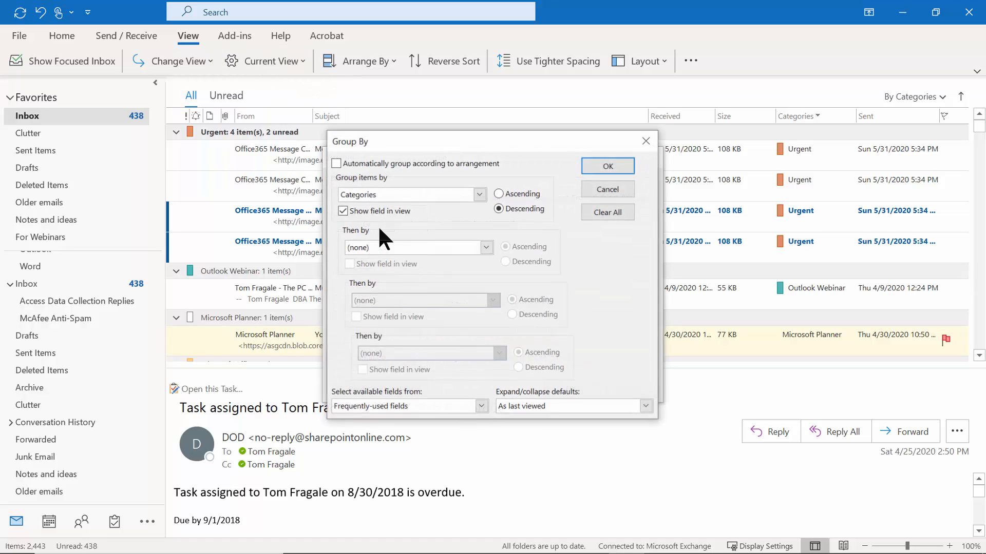
{"action": "left_click", "coordinate": [610, 213]}
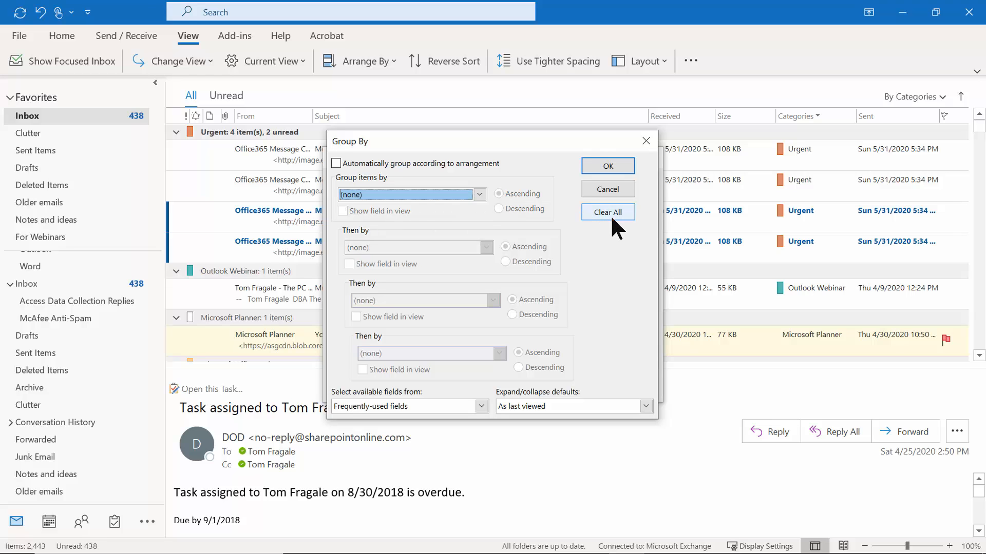
{"action": "left_click", "coordinate": [612, 172]}
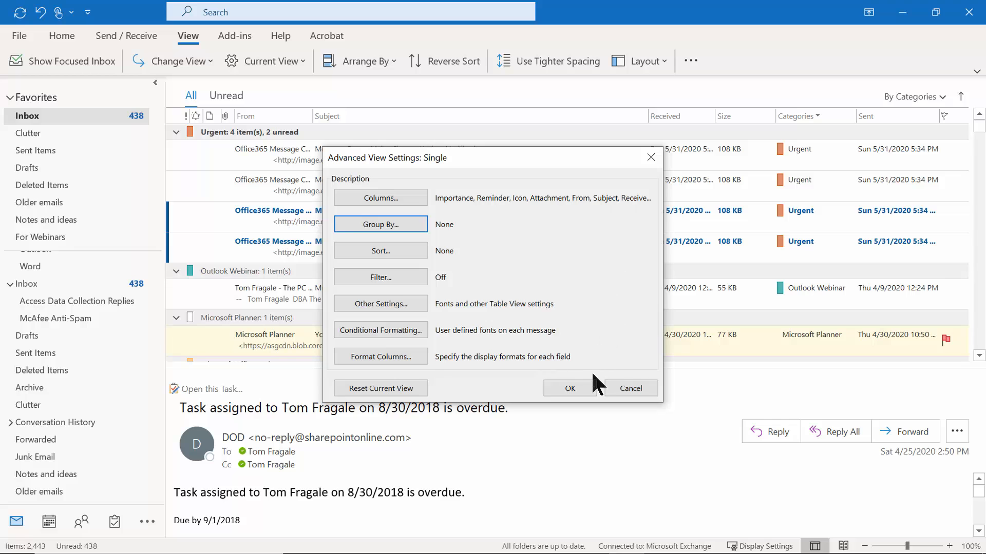
{"action": "left_click", "coordinate": [570, 388]}
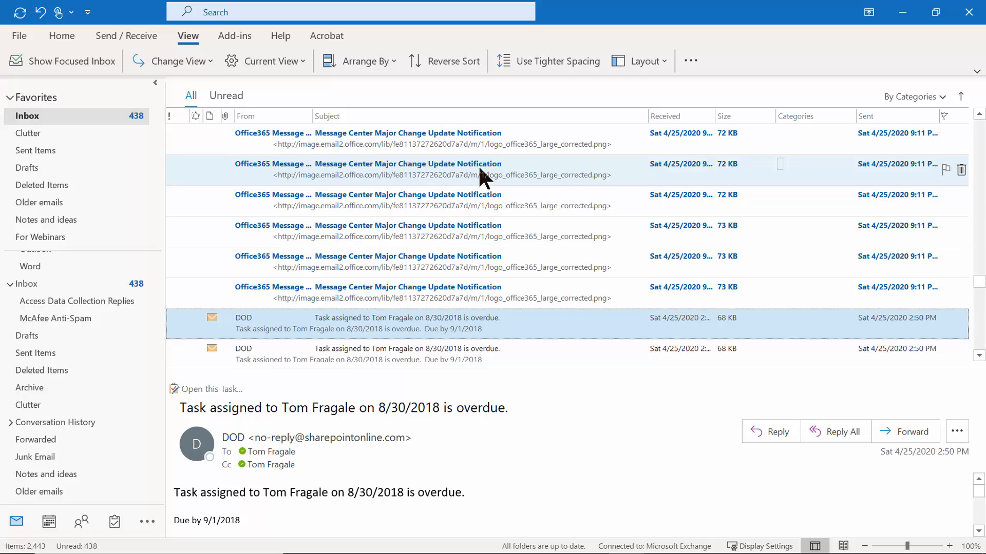
Sort the inbox by Received date, newest first.
{"action": "left_click", "coordinate": [688, 115]}
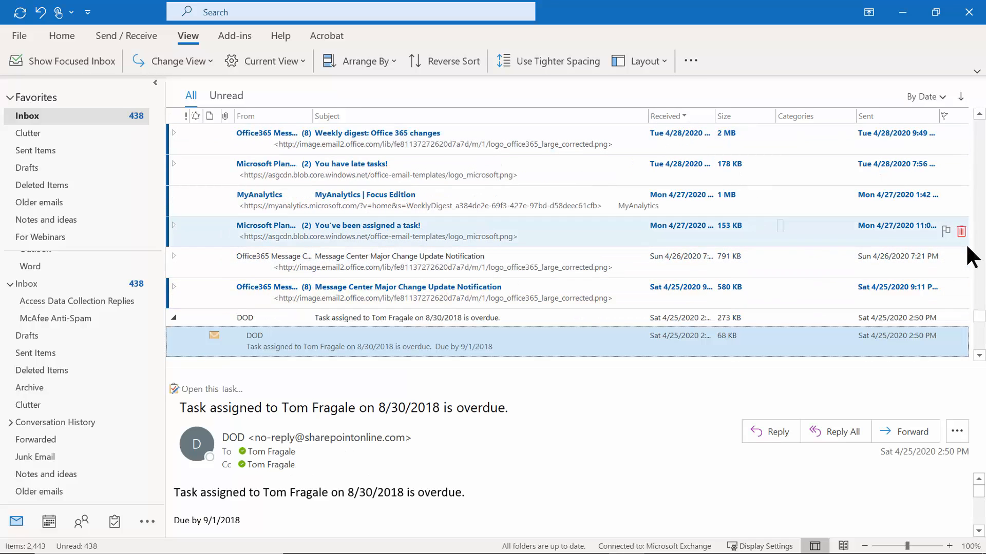
{"action": "left_click_drag", "start_coordinate": [979, 321], "coordinate": [970, 122]}
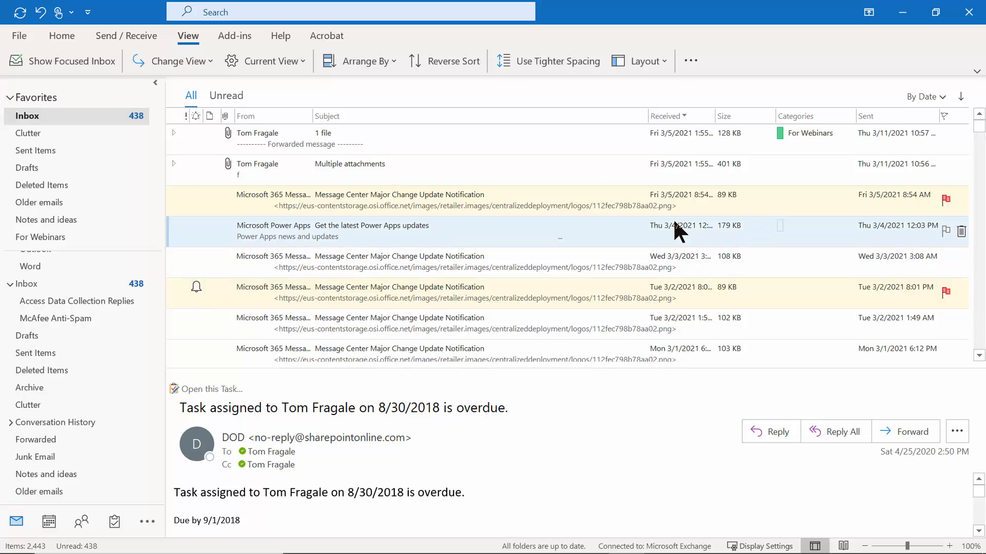
{"action": "left_click", "coordinate": [59, 34]}
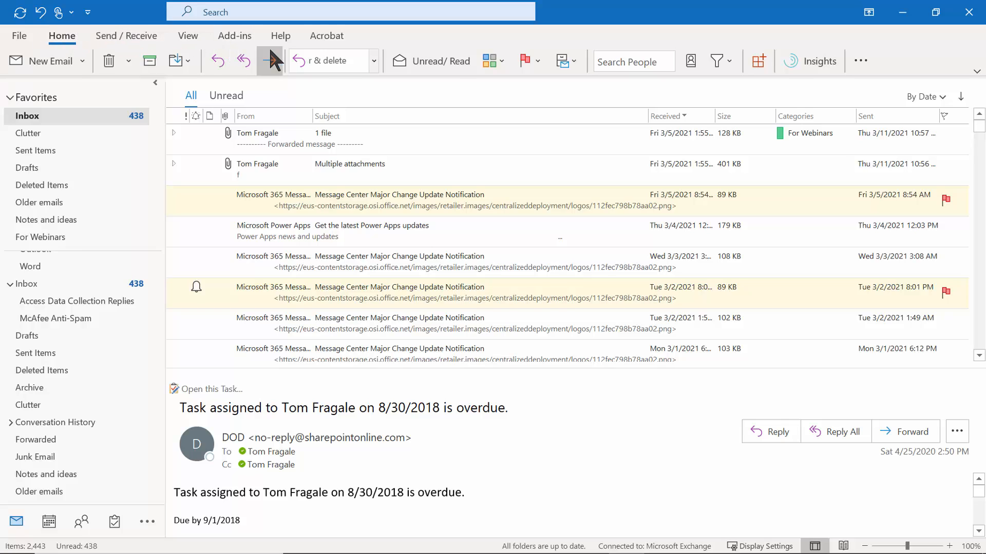
Start a new custom quick step named 'Reply and Delete'.
{"action": "left_click", "coordinate": [373, 62]}
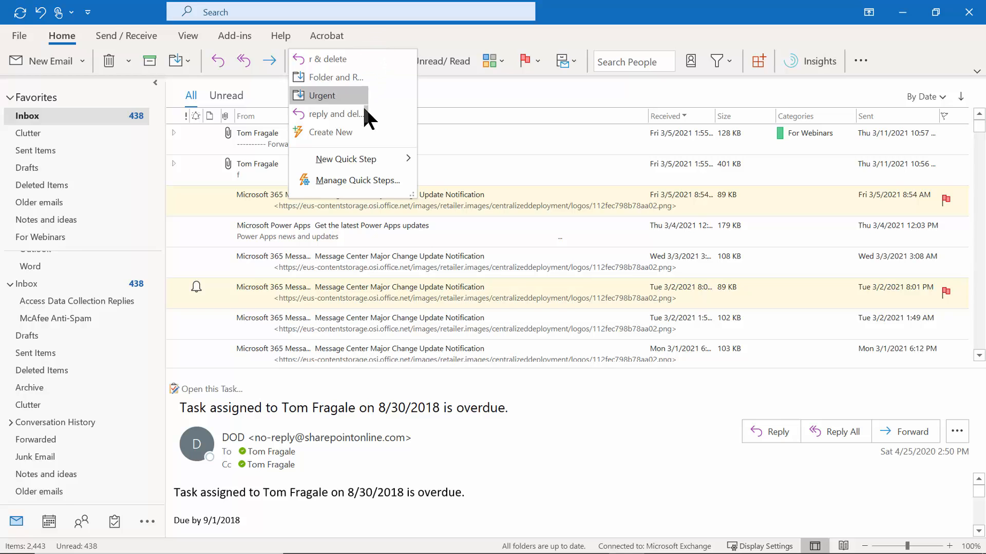
{"action": "mouse_move", "coordinate": [353, 159]}
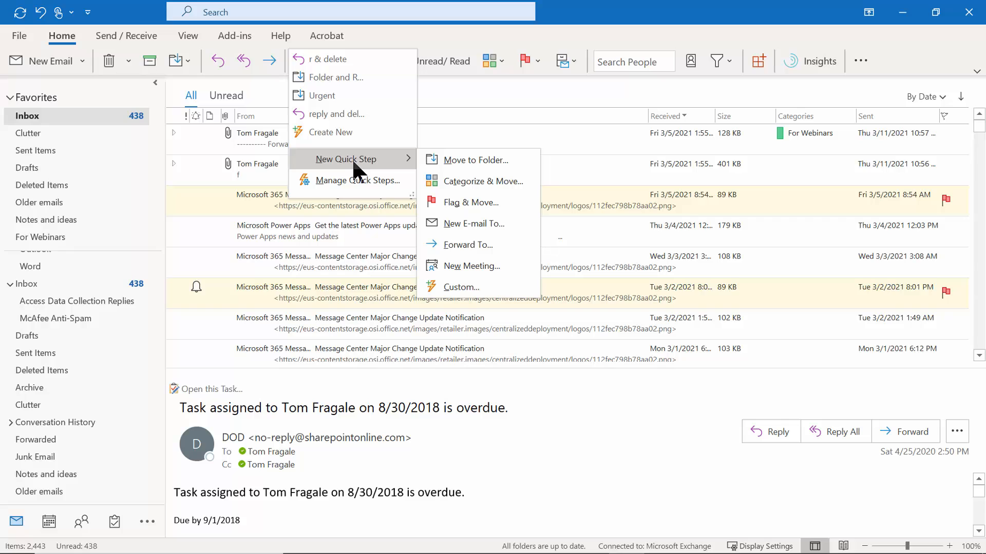
{"action": "left_click", "coordinate": [465, 285]}
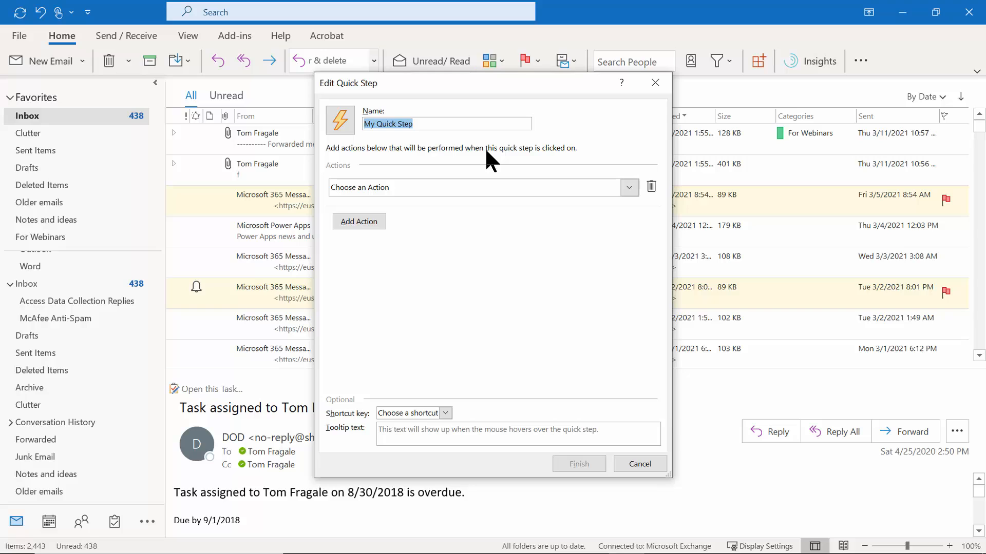
{"action": "type", "text": "Reply a"}
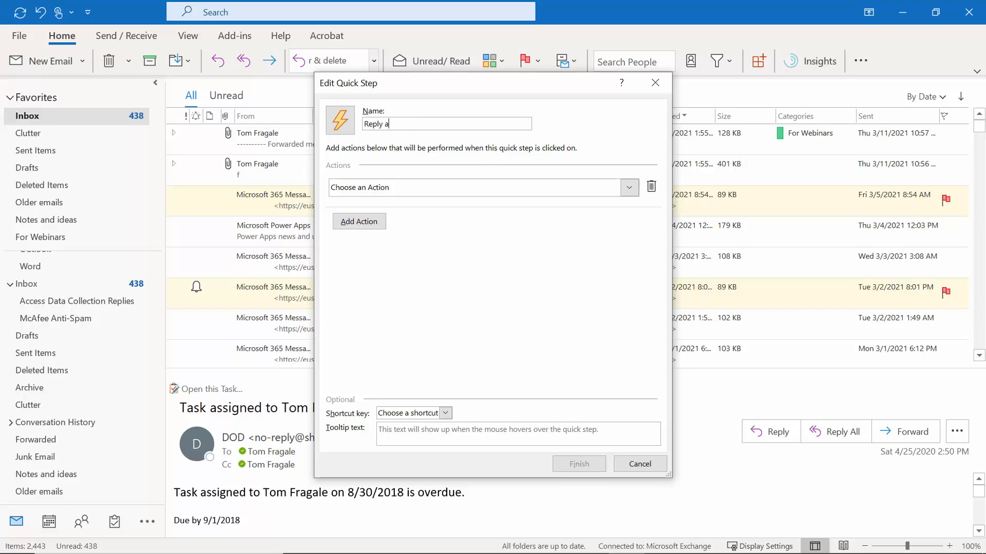
{"action": "type", "text": "nd Delete"}
Set the first action to Reply, add an empty second action, and select the name field.
{"action": "left_click", "coordinate": [629, 188]}
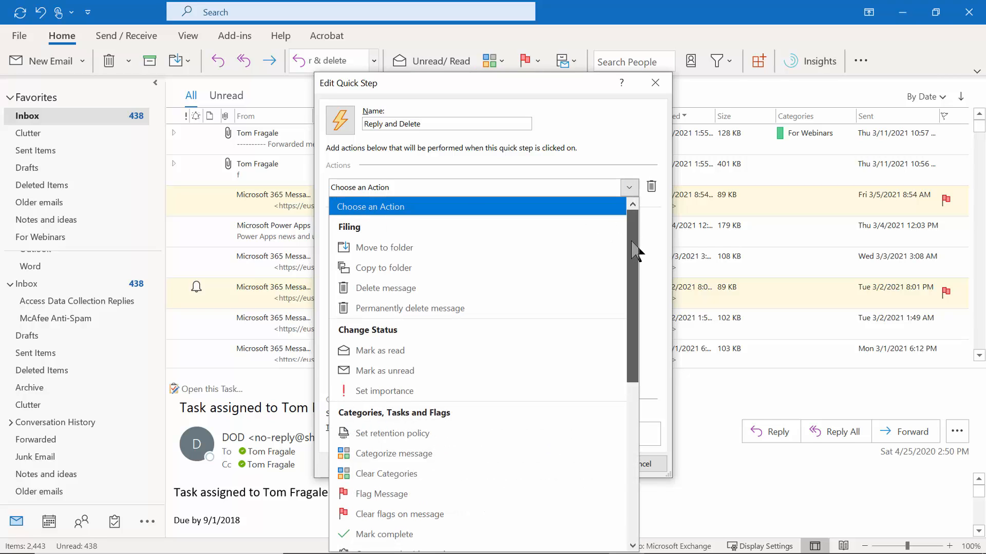
{"action": "left_click_drag", "start_coordinate": [631, 247], "coordinate": [639, 380]}
{"action": "left_click", "coordinate": [388, 373]}
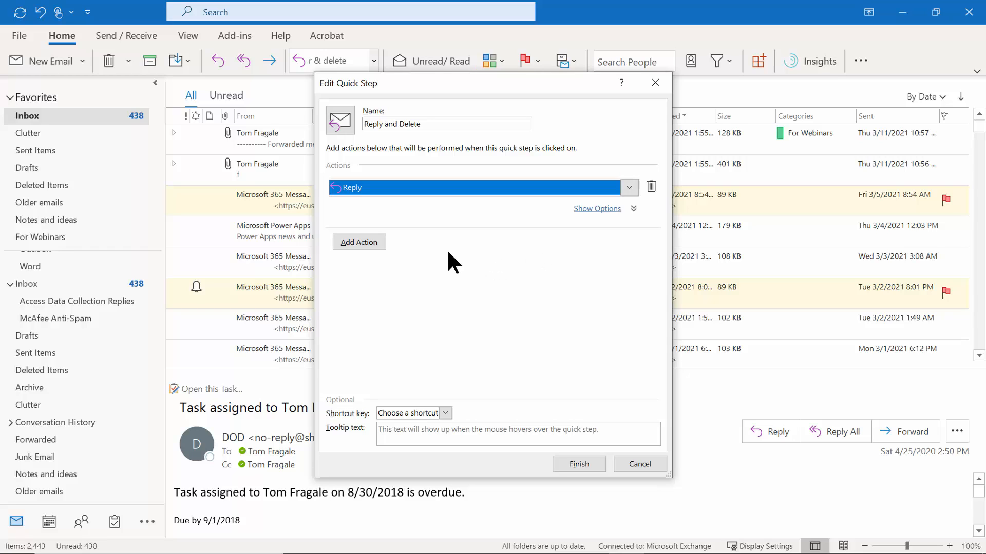
{"action": "left_click", "coordinate": [363, 243]}
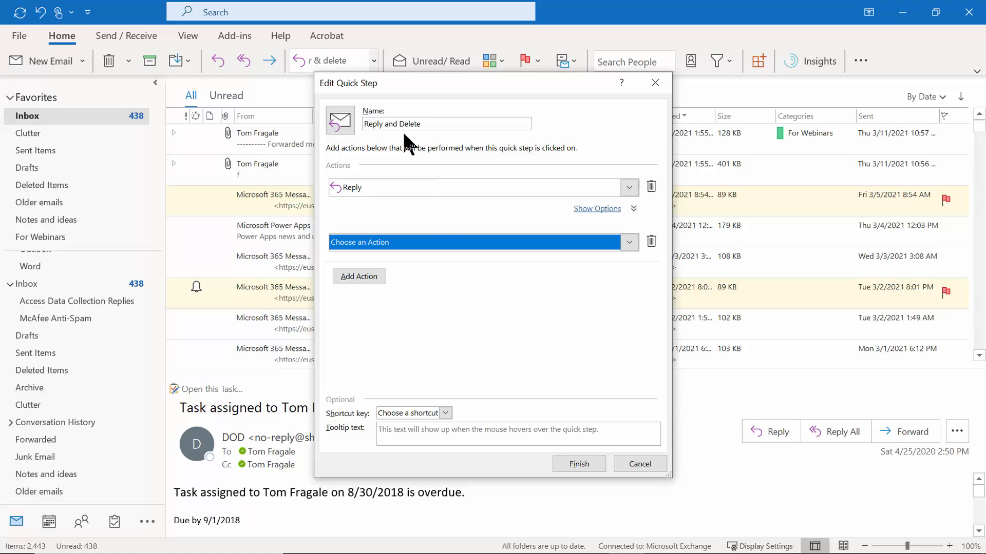
{"action": "left_click", "coordinate": [364, 123]}
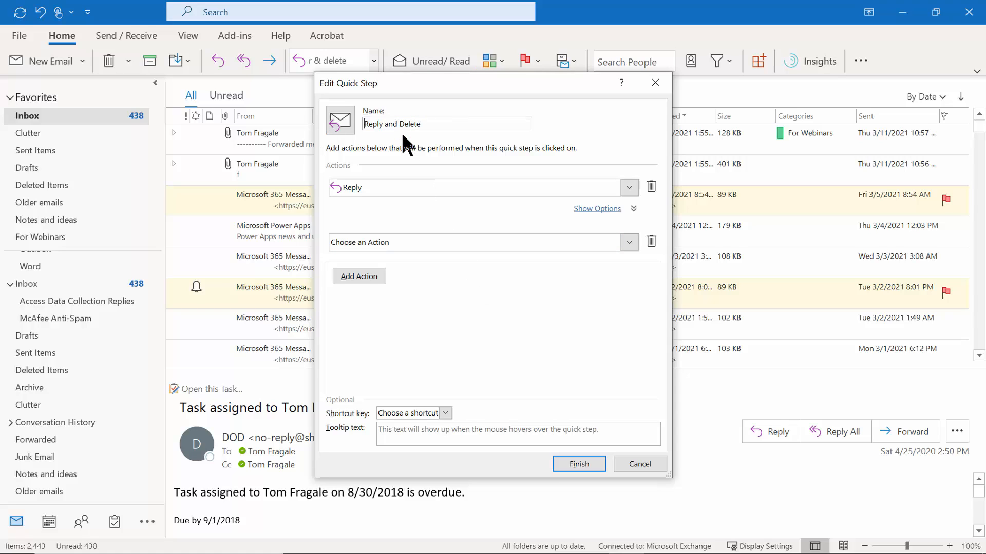
Rename the quick step to 'Forward and Delete' and change its first action to Forward.
{"action": "type", "text": "Forward"}
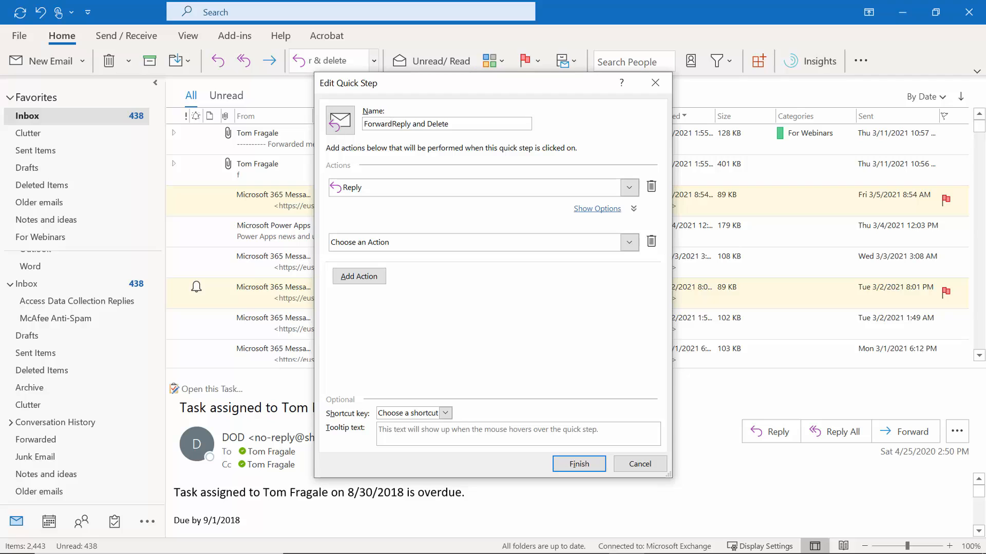
{"action": "key", "text": "Delete"}
{"action": "key", "text": "Delete"}
{"action": "key", "text": "Delete"}
{"action": "key", "text": "Delete"}
{"action": "key", "text": "Delete"}
{"action": "left_click", "coordinate": [628, 186]}
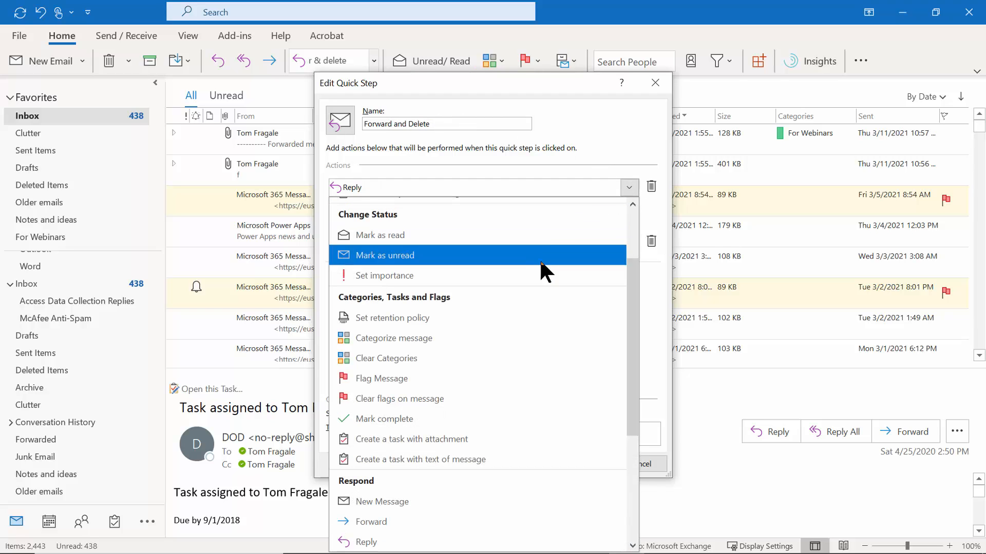
{"action": "scroll", "coordinate": [636, 410], "scroll_direction": "down", "scroll_amount": 1}
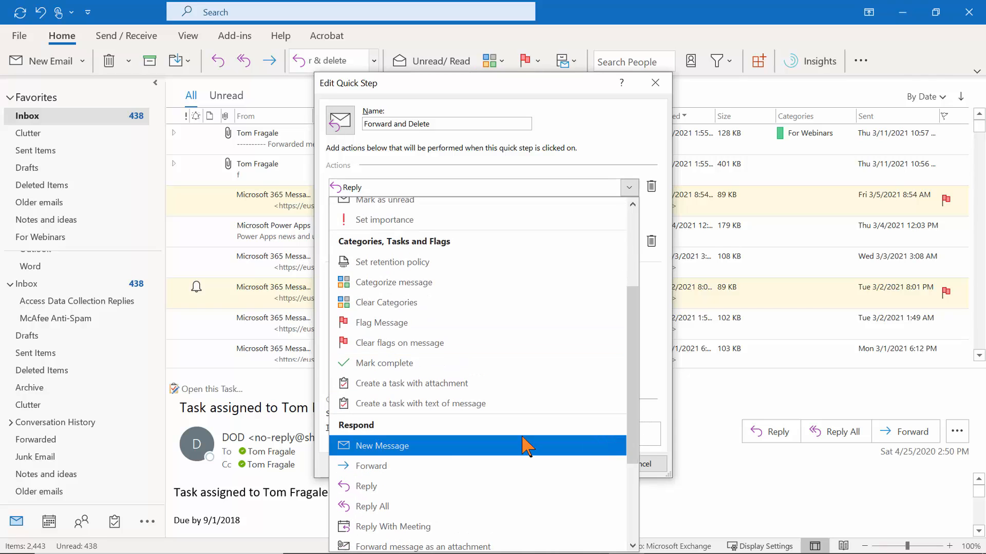
{"action": "left_click", "coordinate": [425, 409]}
Enter the forwarding recipient's contact, set the second action to Delete message, and finish.
{"action": "left_click", "coordinate": [448, 211]}
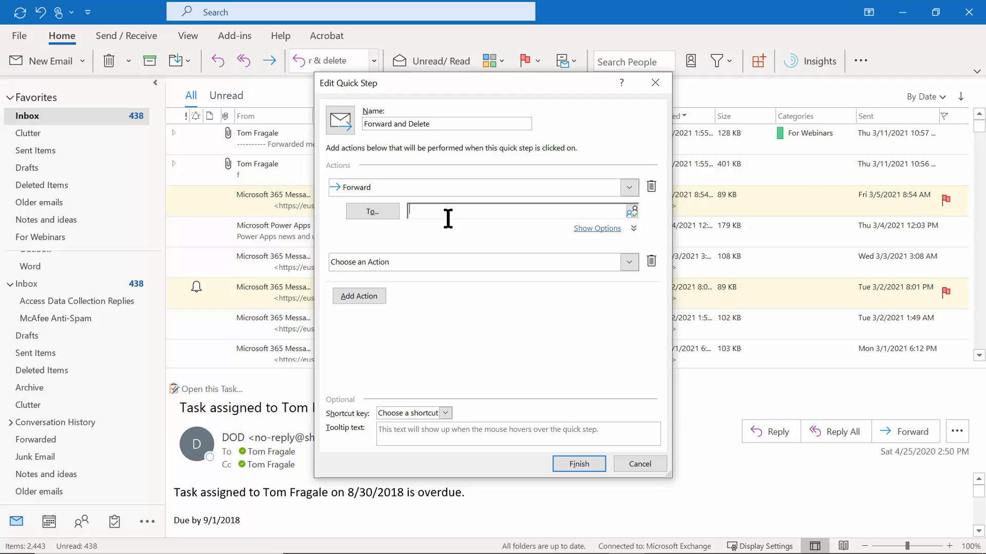
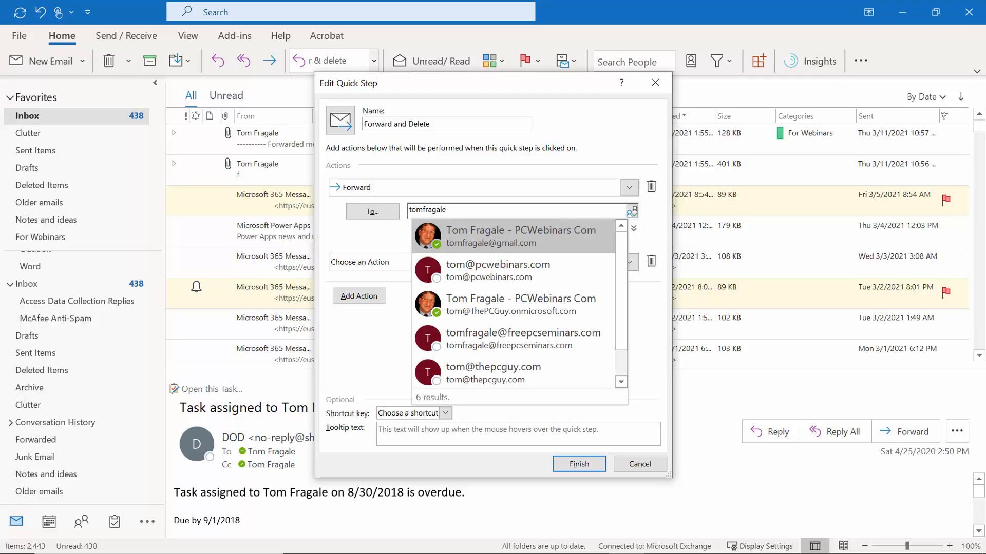
{"action": "key", "text": "Tab"}
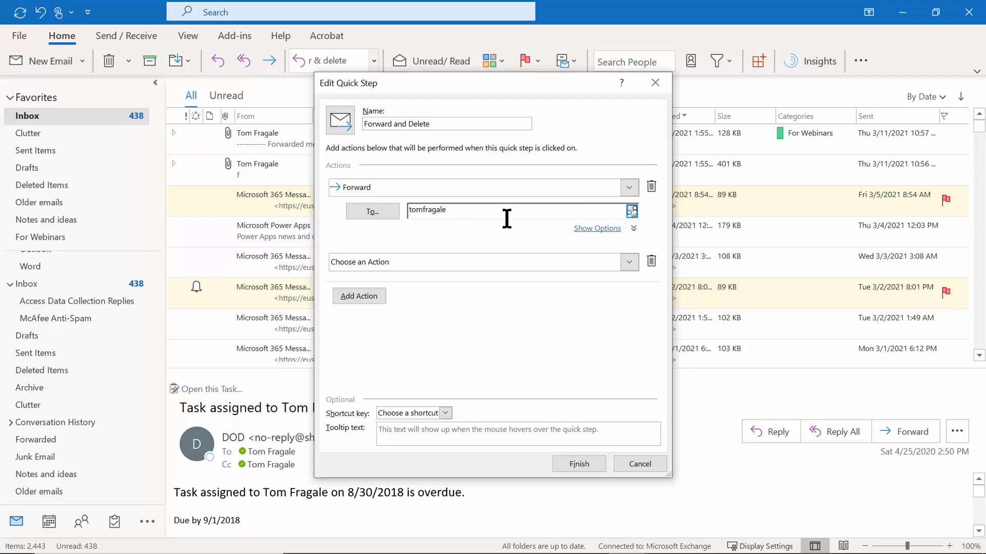
{"action": "left_click", "coordinate": [629, 262]}
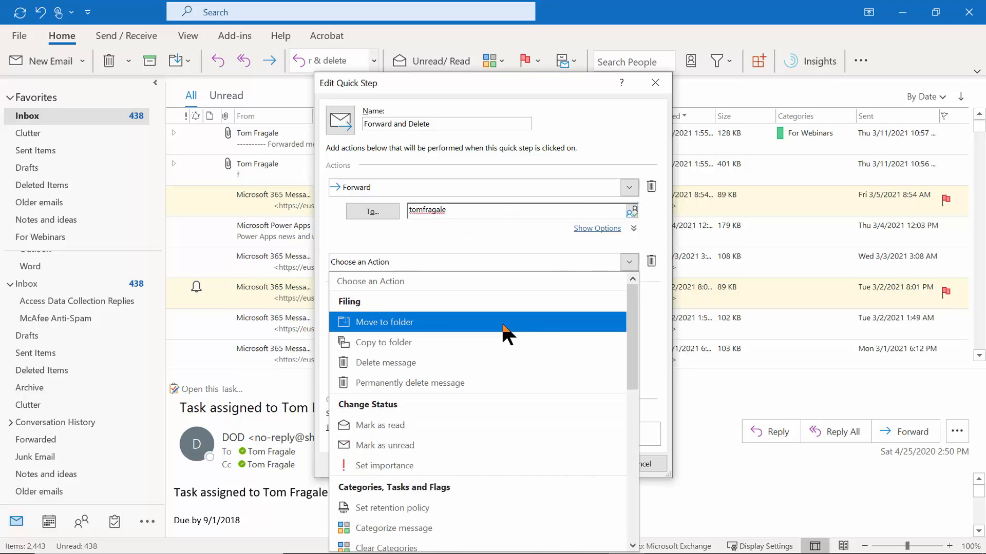
{"action": "left_click", "coordinate": [410, 363]}
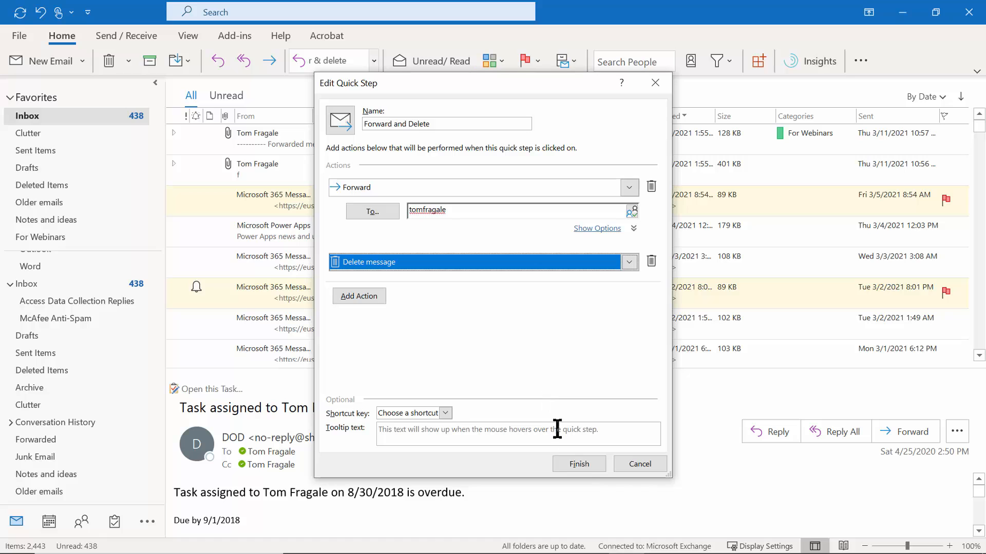
{"action": "left_click", "coordinate": [577, 462]}
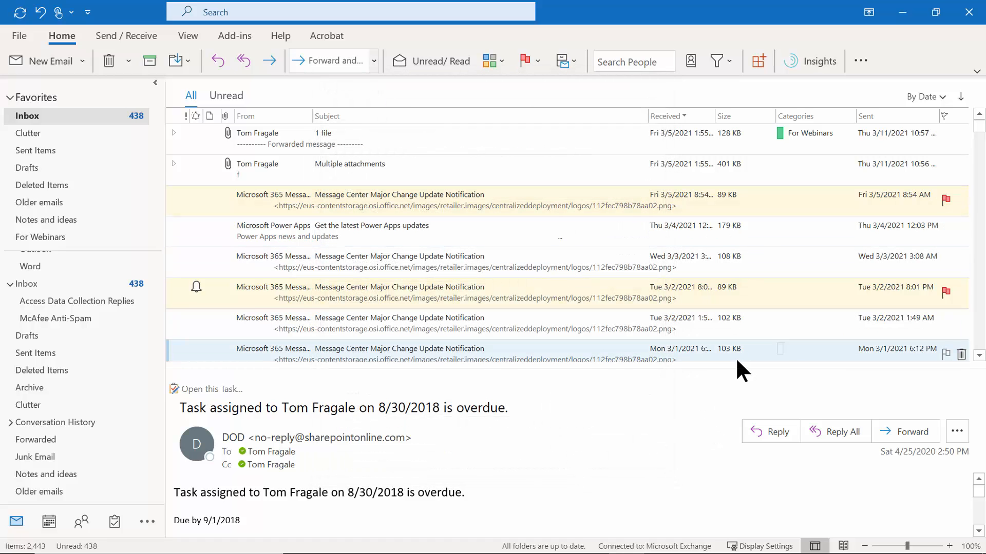
Run Forward and Delete on the 'Get the latest Power Apps updates' message and send the forward.
{"action": "left_click", "coordinate": [365, 257]}
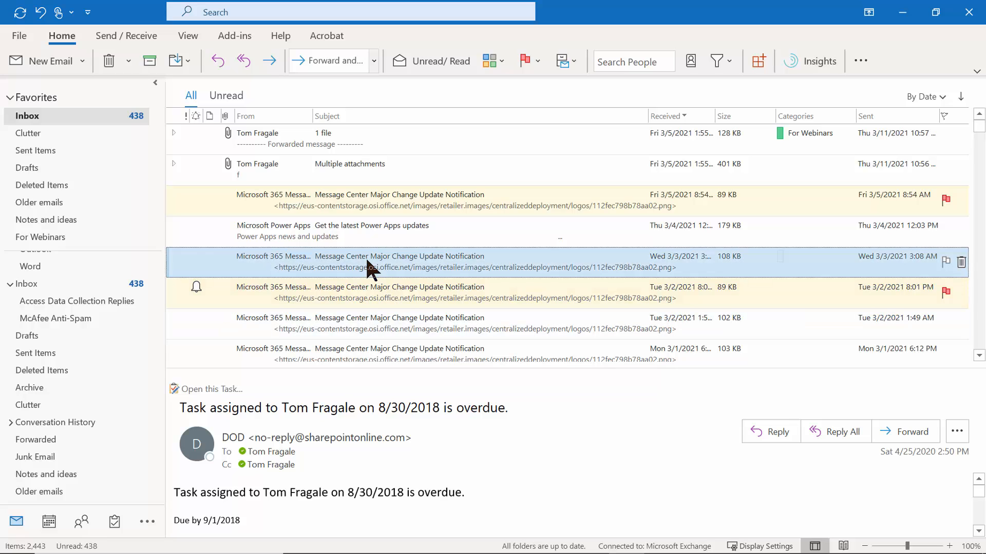
{"action": "left_click", "coordinate": [364, 236]}
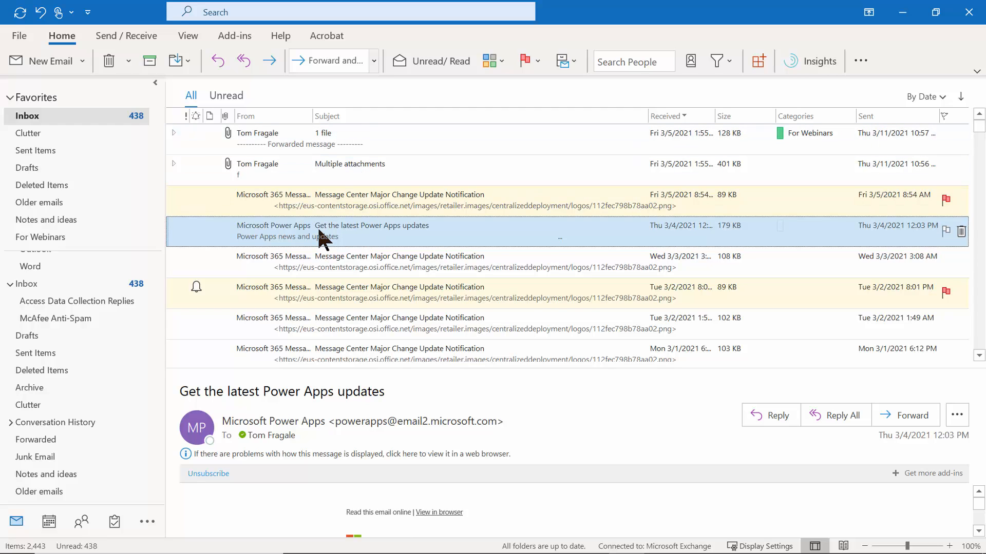
{"action": "left_click", "coordinate": [374, 61]}
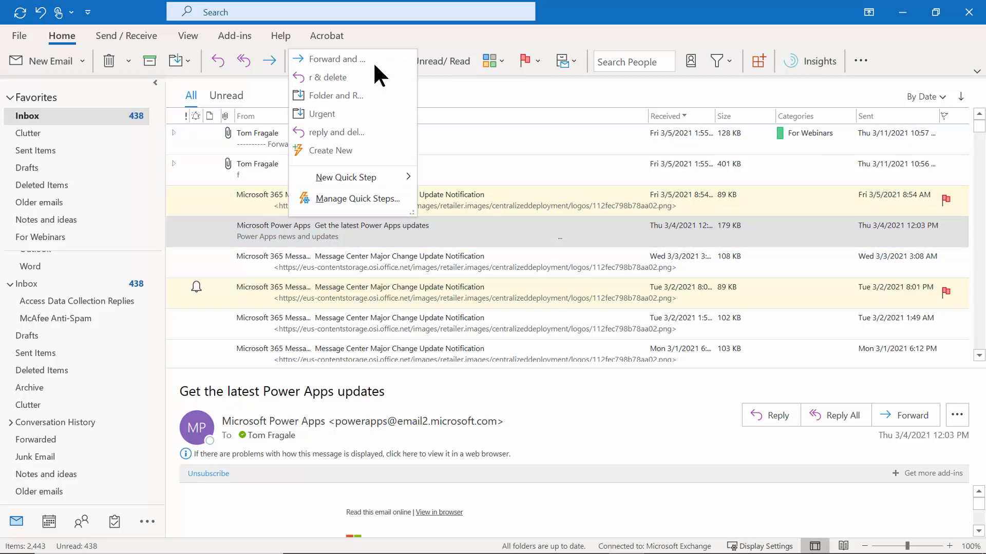
{"action": "left_click", "coordinate": [315, 60]}
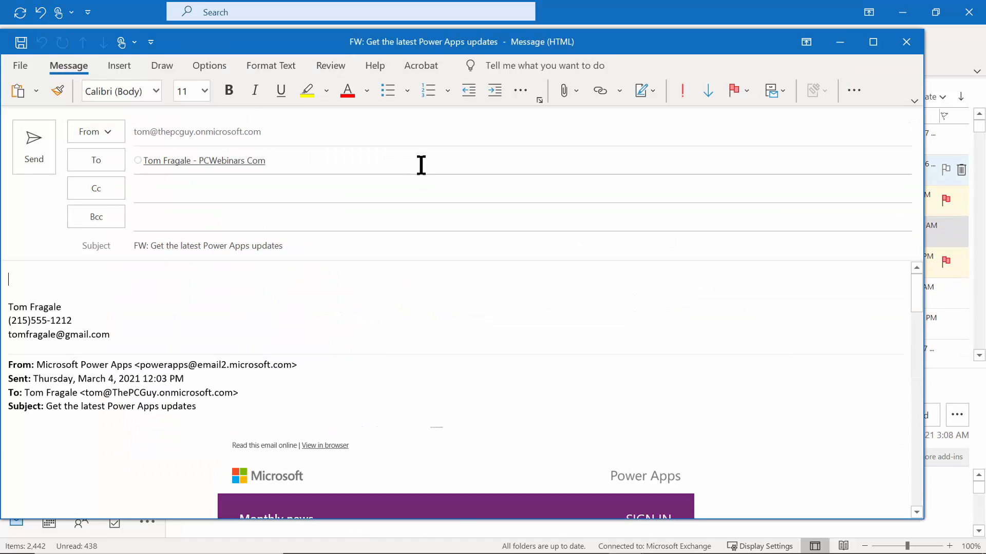
{"action": "left_click", "coordinate": [36, 149]}
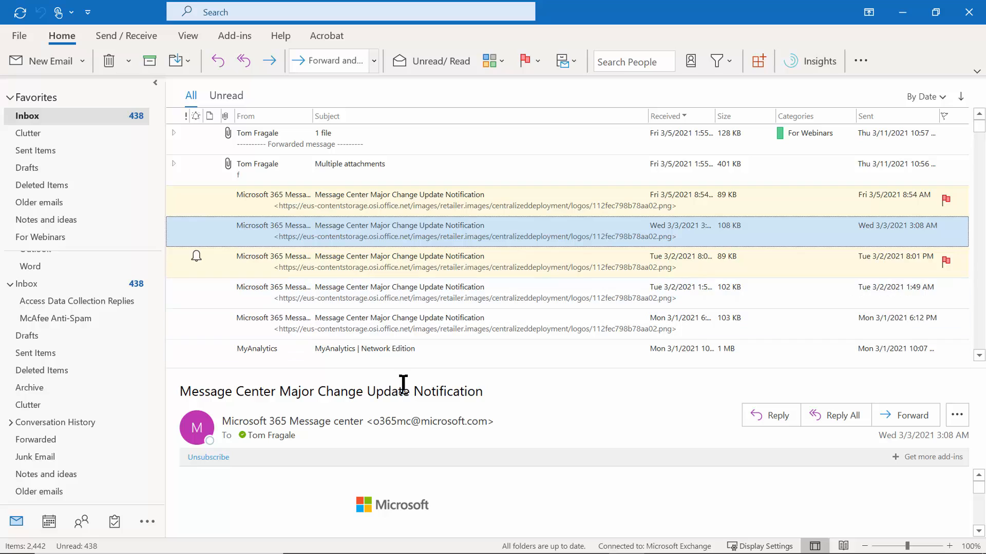
{"action": "right_click", "coordinate": [337, 292]}
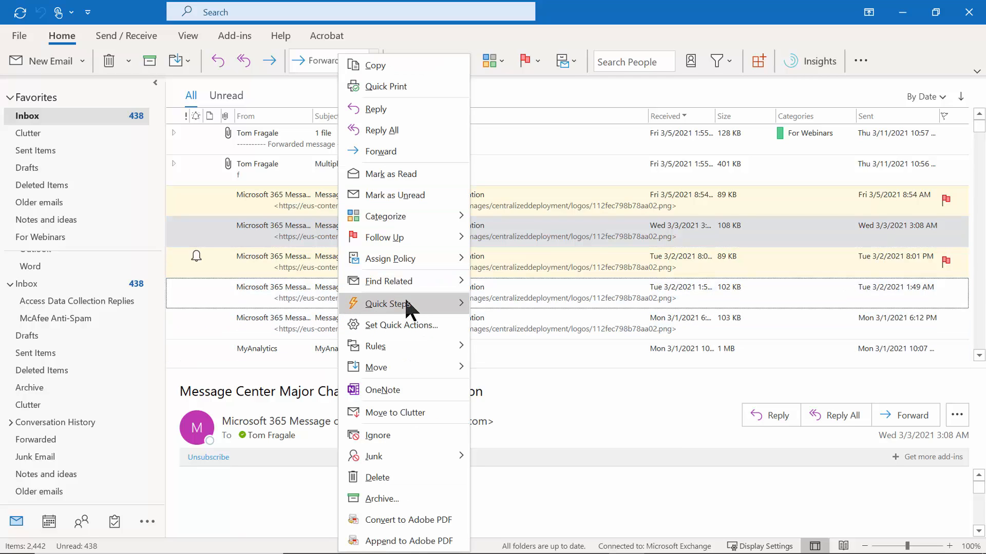
{"action": "mouse_move", "coordinate": [417, 298]}
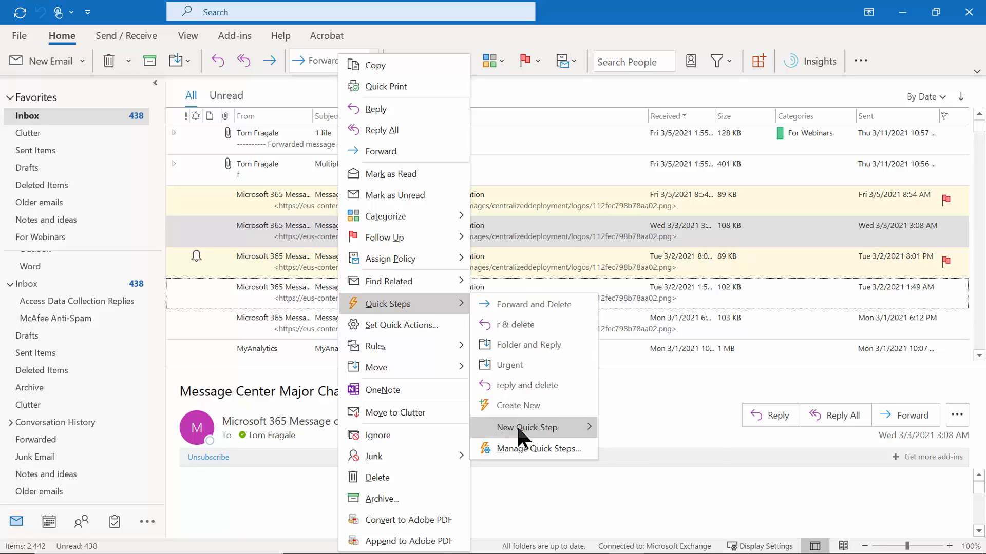
{"action": "mouse_move", "coordinate": [516, 427]}
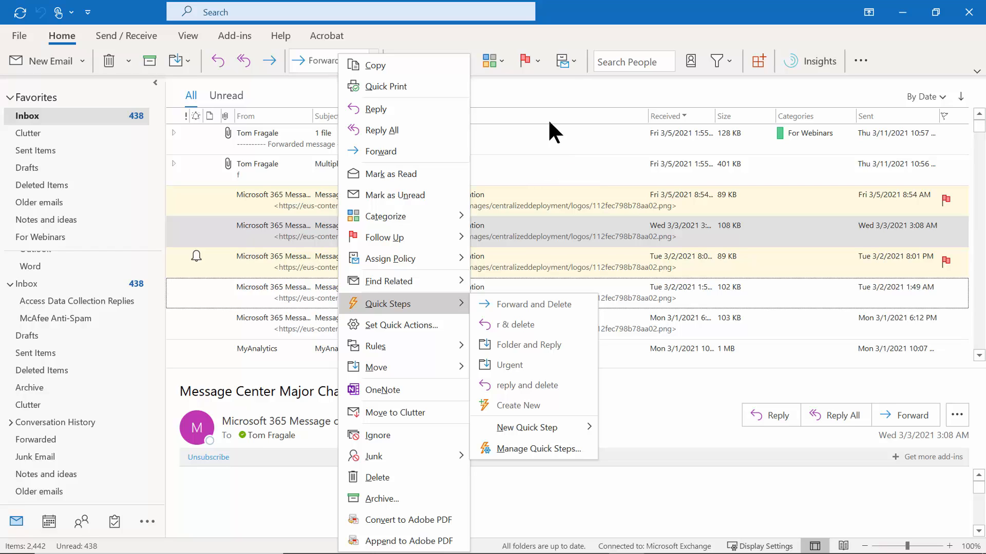
{"action": "left_click", "coordinate": [541, 96]}
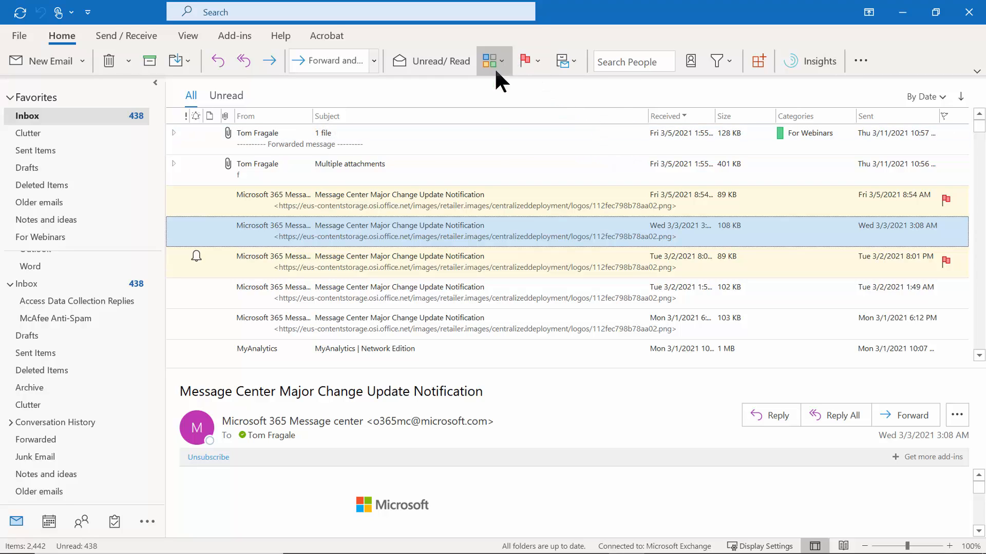
{"action": "right_click", "coordinate": [356, 232]}
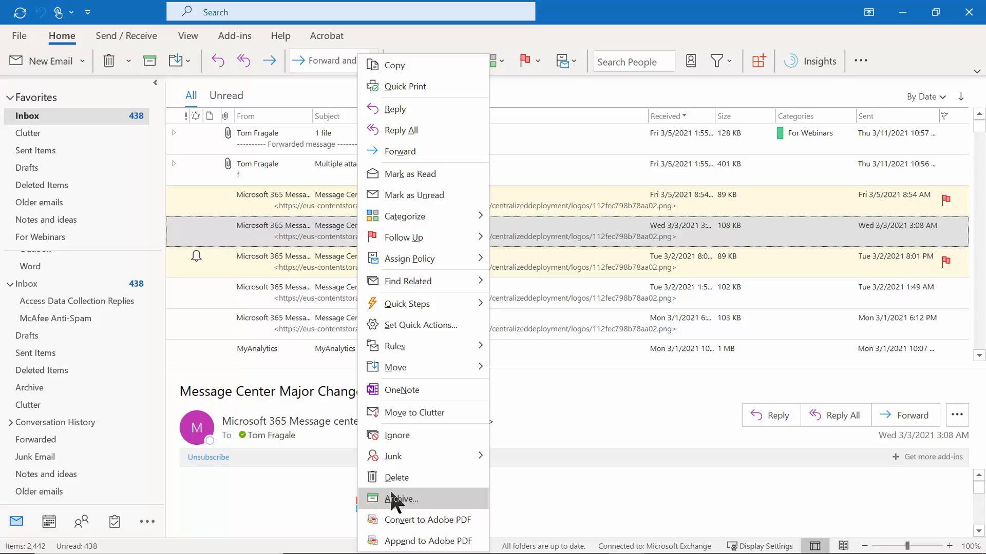
{"action": "left_click", "coordinate": [545, 144]}
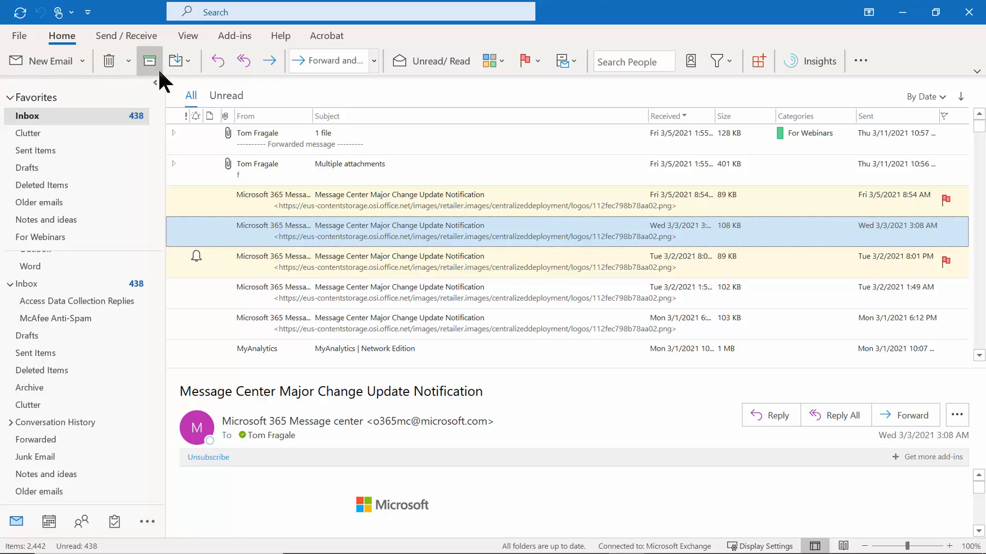
Assign the 1 Month Delete (30 days) policy and verify it expires 4/2/2021.
{"action": "left_click", "coordinate": [572, 61]}
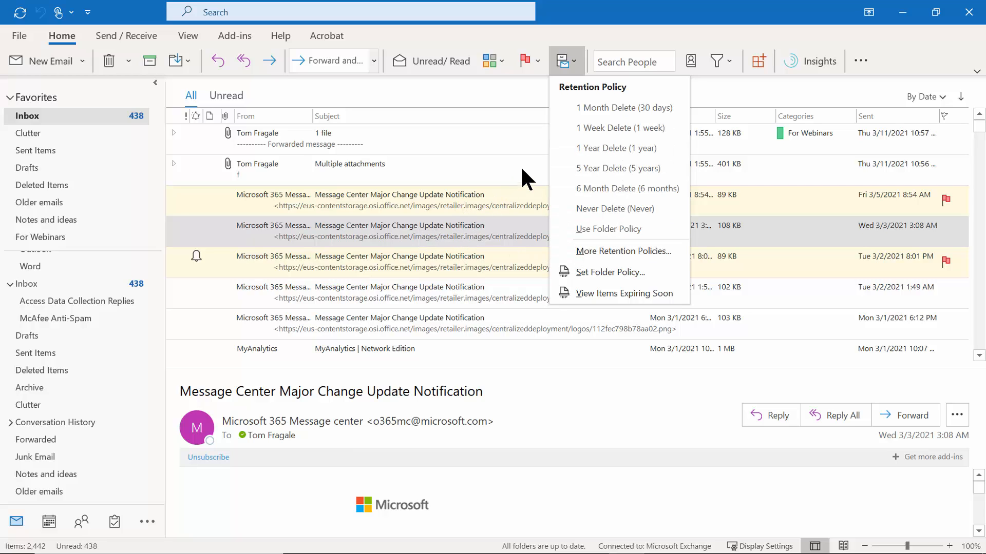
{"action": "left_click", "coordinate": [607, 107]}
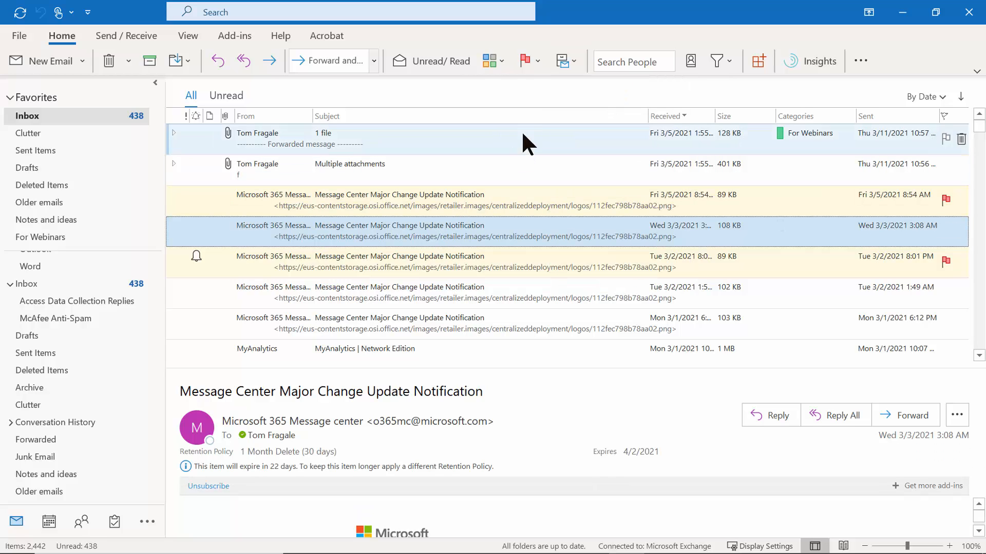
{"action": "left_click", "coordinate": [568, 63]}
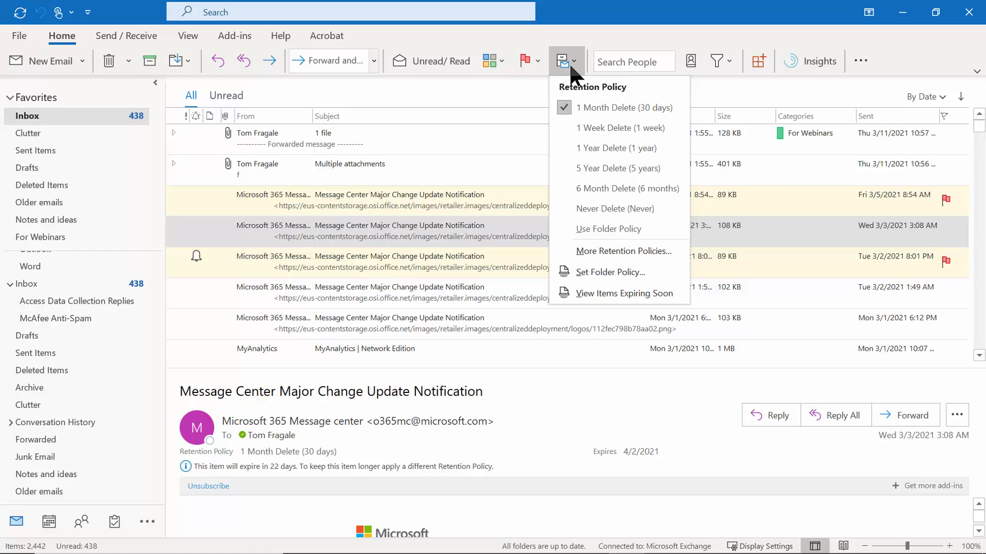
{"action": "left_click", "coordinate": [529, 132]}
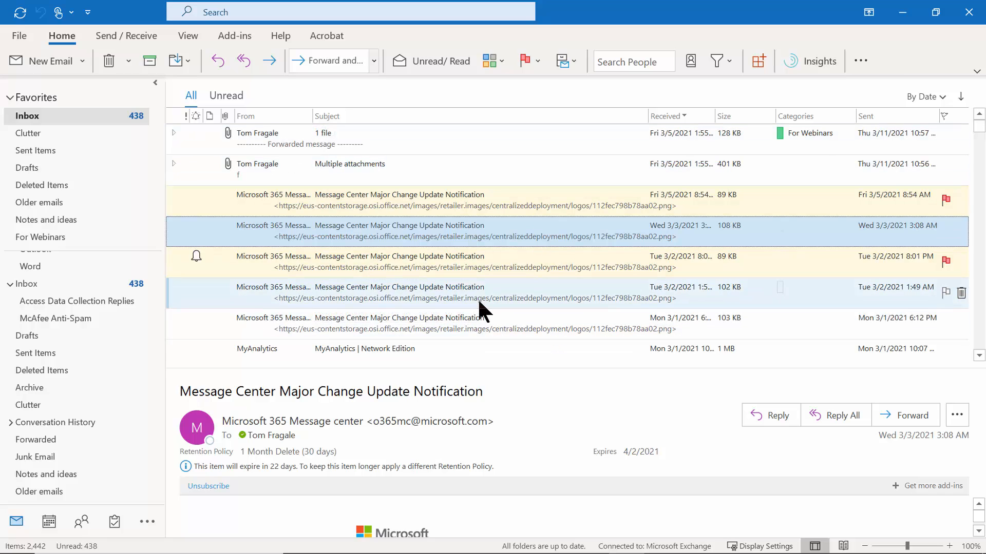
Archive the Tue 3/2 1:49 AM Message Center message from its context menu.
{"action": "right_click", "coordinate": [453, 285]}
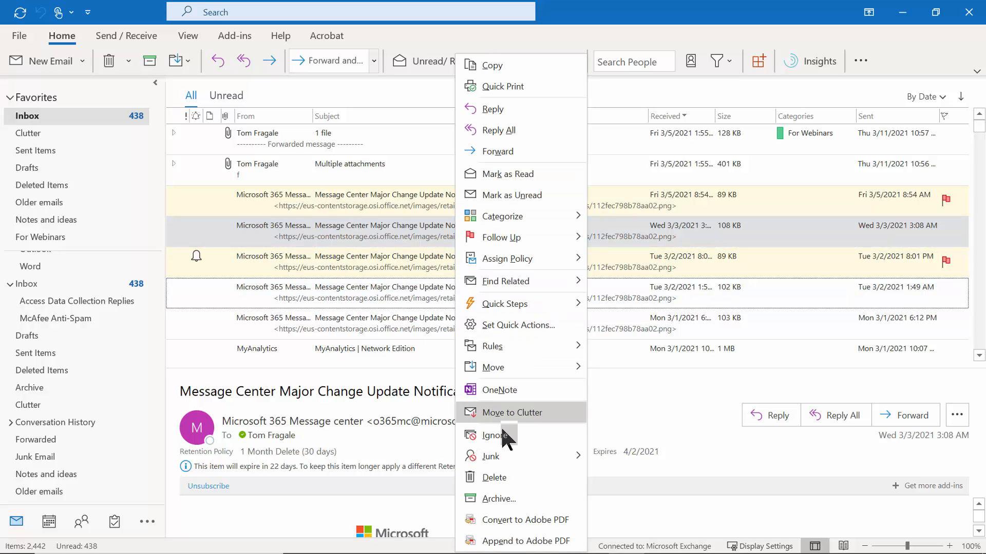
{"action": "left_click", "coordinate": [510, 496]}
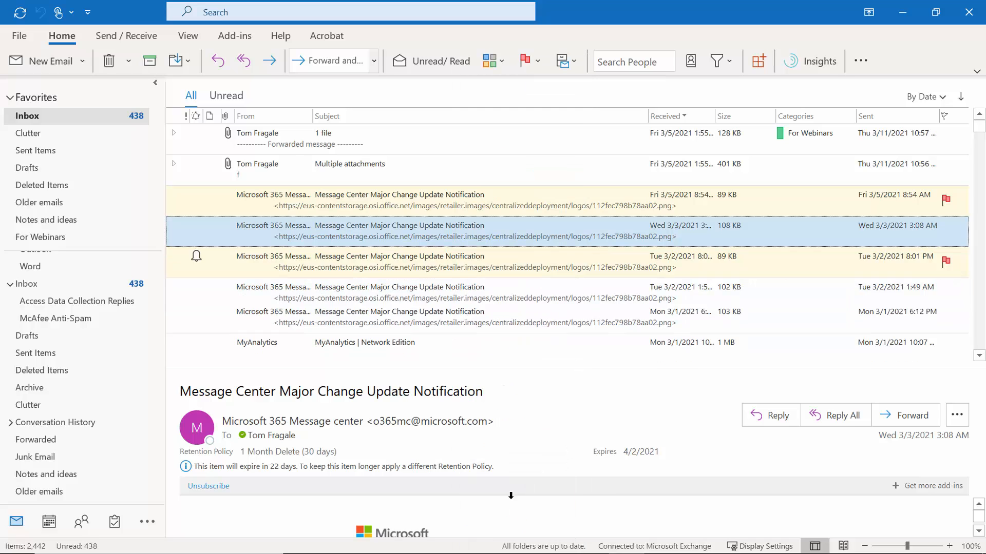
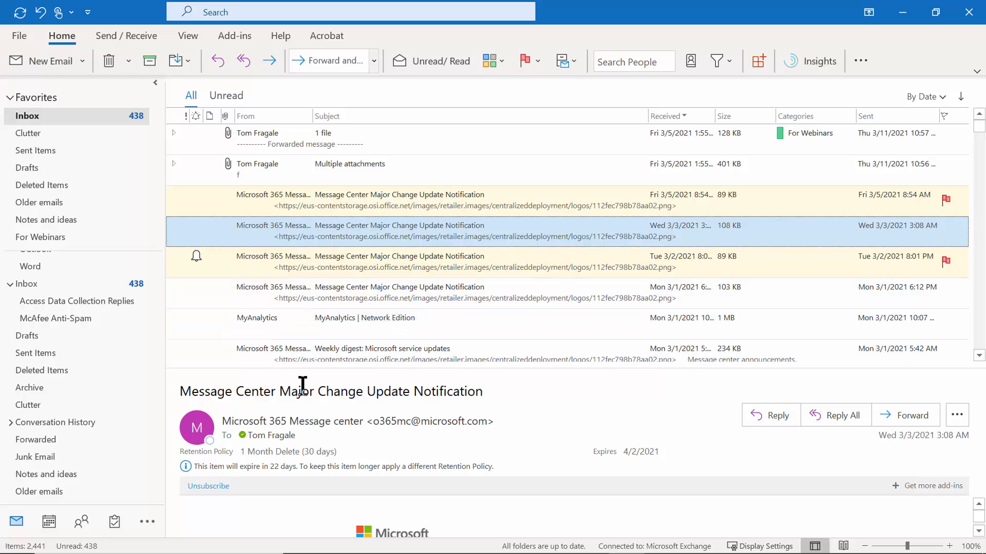
Show the March 8–14, 2021 calendar, leaving the weather location list unchanged.
{"action": "left_click", "coordinate": [50, 522]}
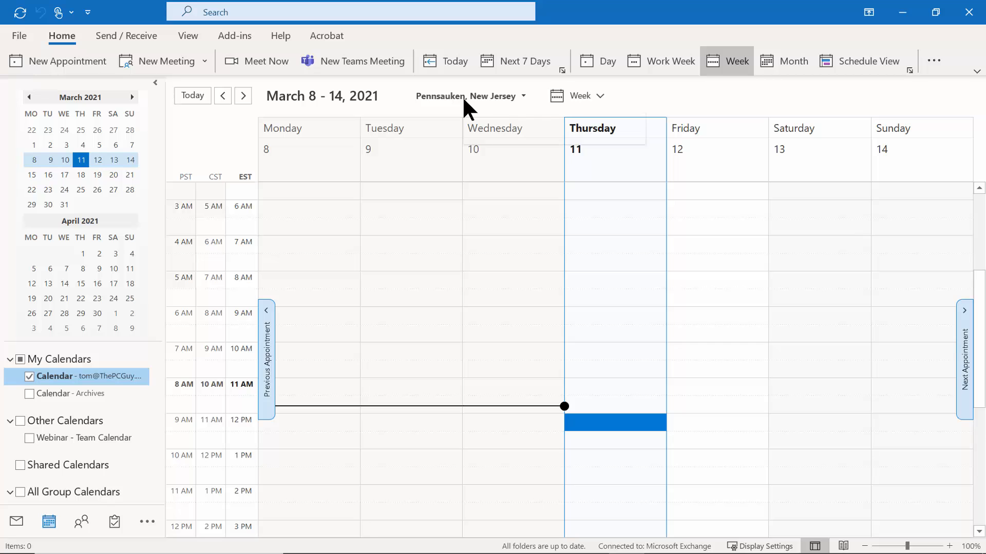
{"action": "left_click", "coordinate": [522, 97]}
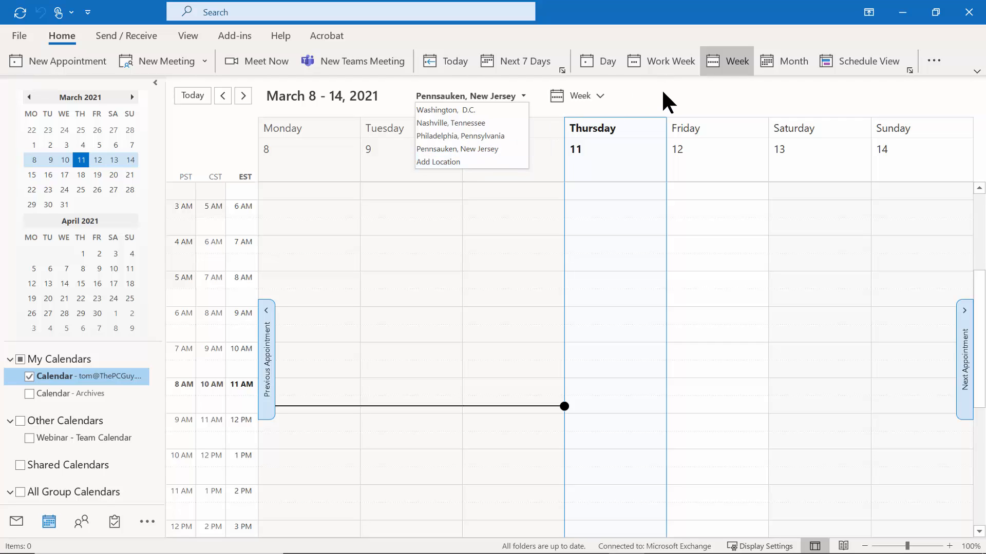
{"action": "key", "text": "Escape"}
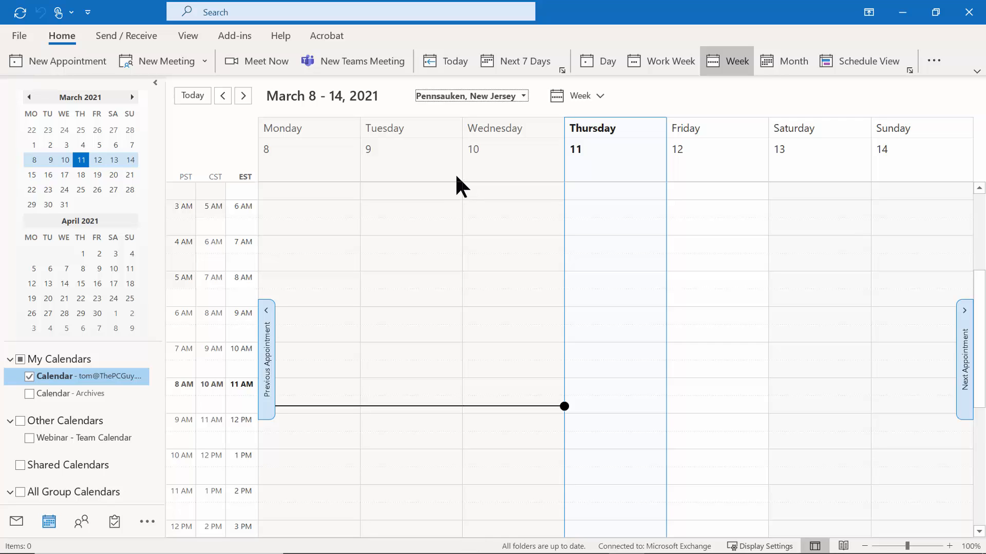
Try Work Week, Week, Month and Day views, ending on Next 7 Days (March 11–17).
{"action": "left_click", "coordinate": [531, 60]}
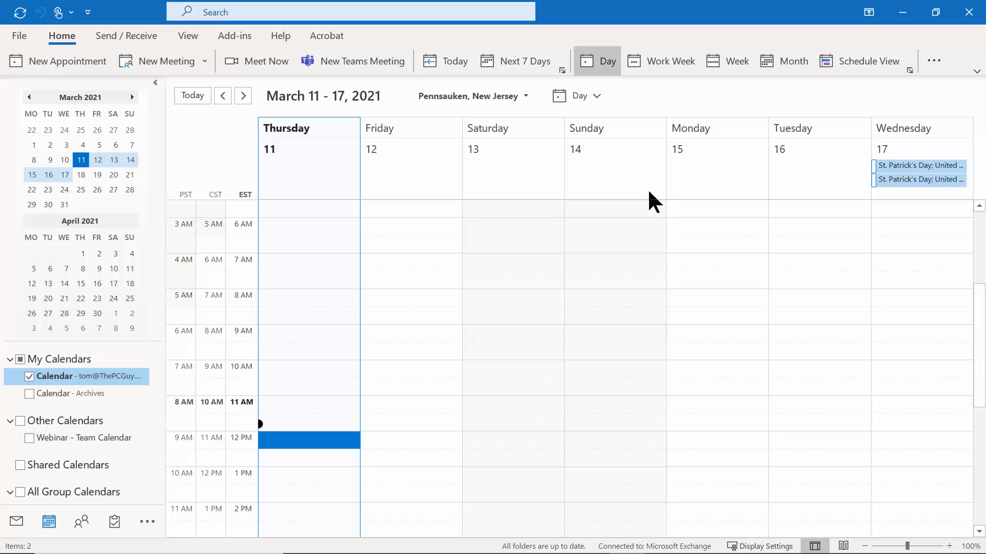
{"action": "left_click", "coordinate": [660, 77]}
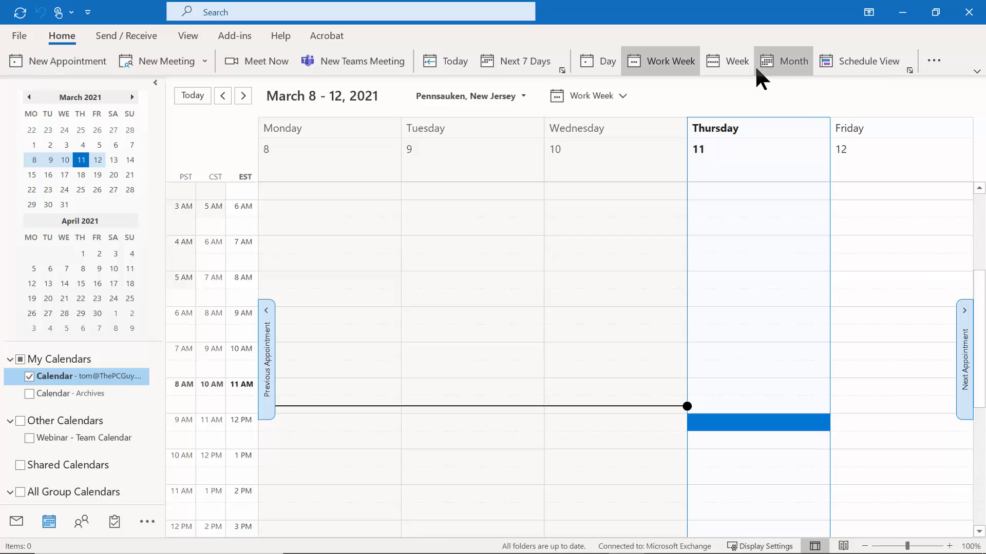
{"action": "left_click", "coordinate": [734, 76]}
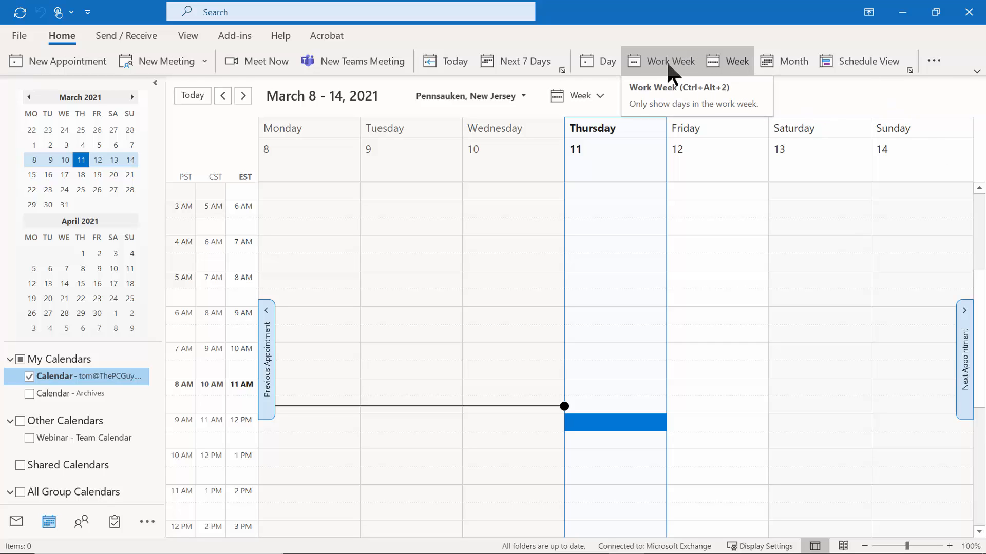
{"action": "left_click", "coordinate": [778, 59]}
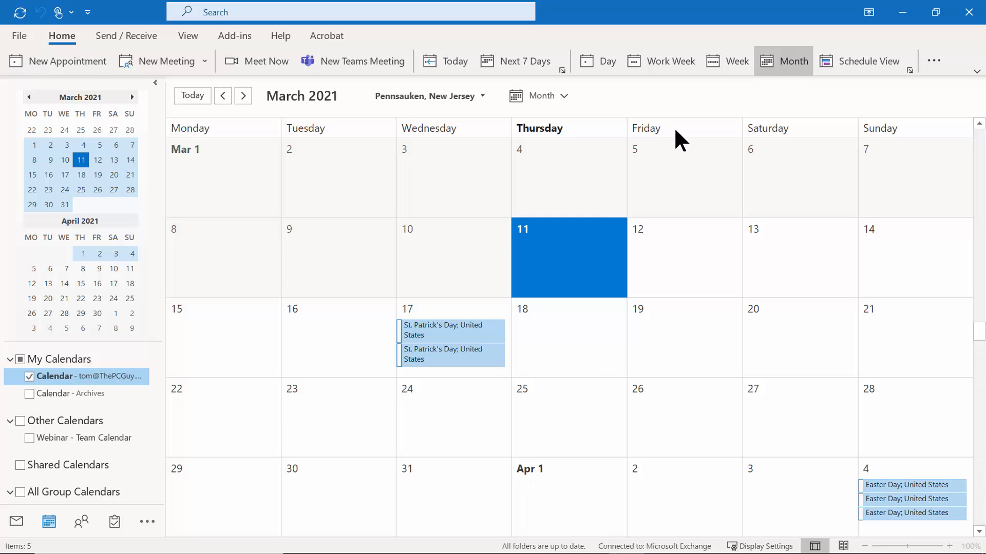
{"action": "left_click", "coordinate": [732, 59]}
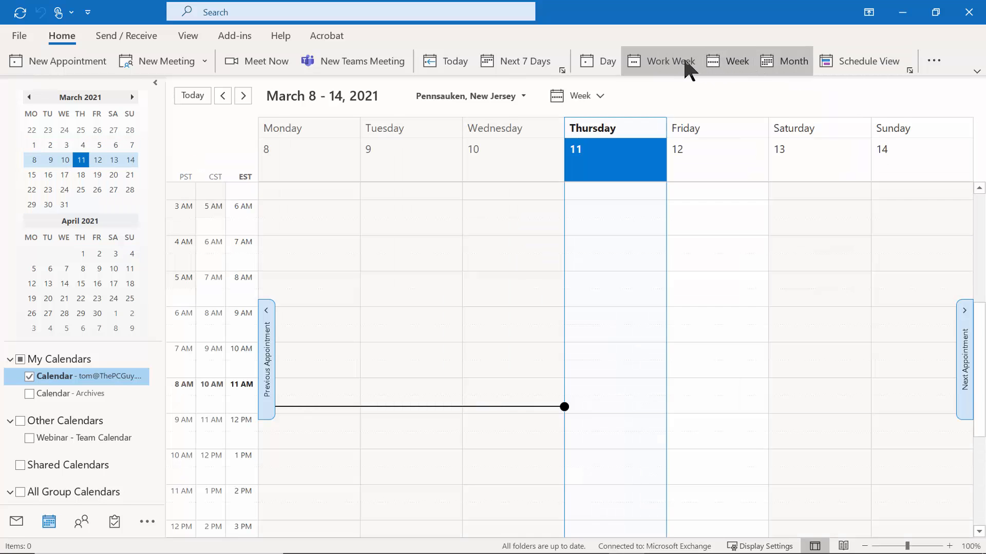
{"action": "left_click", "coordinate": [681, 60]}
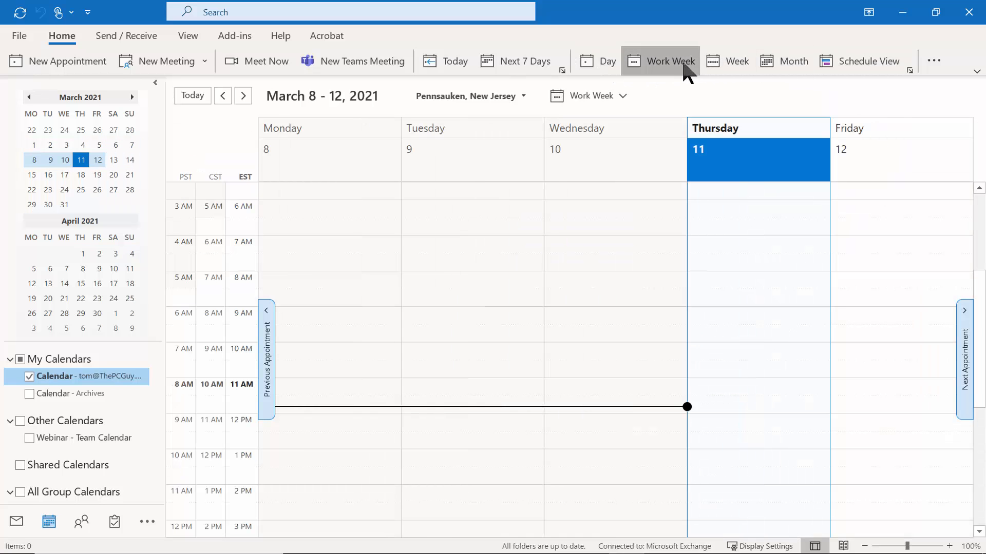
{"action": "left_click", "coordinate": [737, 64]}
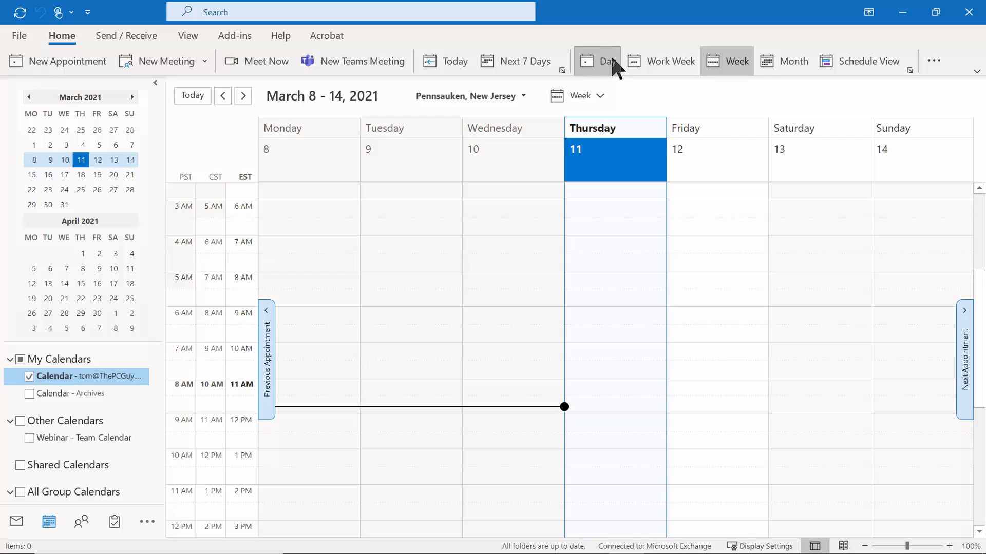
{"action": "left_click", "coordinate": [608, 60]}
{"action": "left_click", "coordinate": [522, 60]}
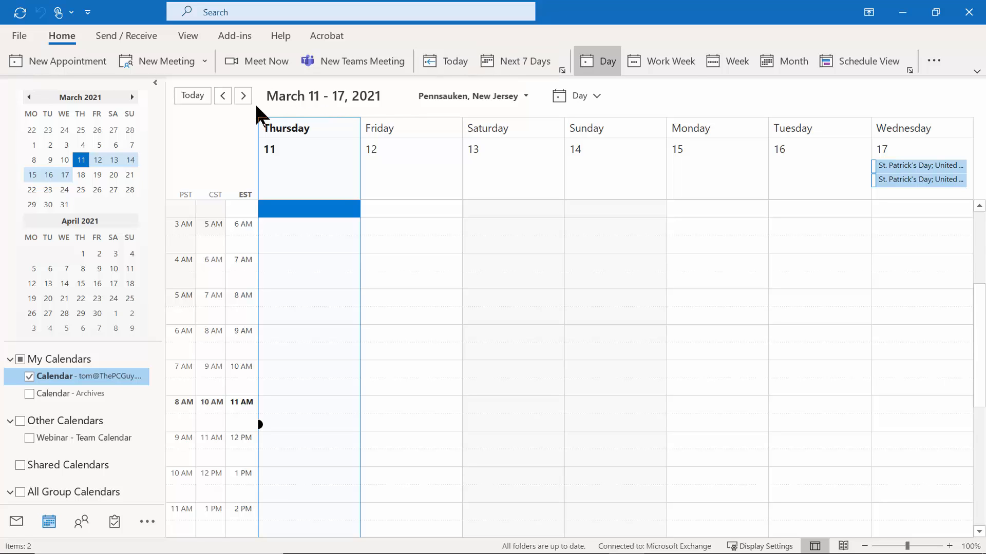
Switch to Work Week view and page forward through weeks and months toward November.
{"action": "left_click", "coordinate": [655, 77]}
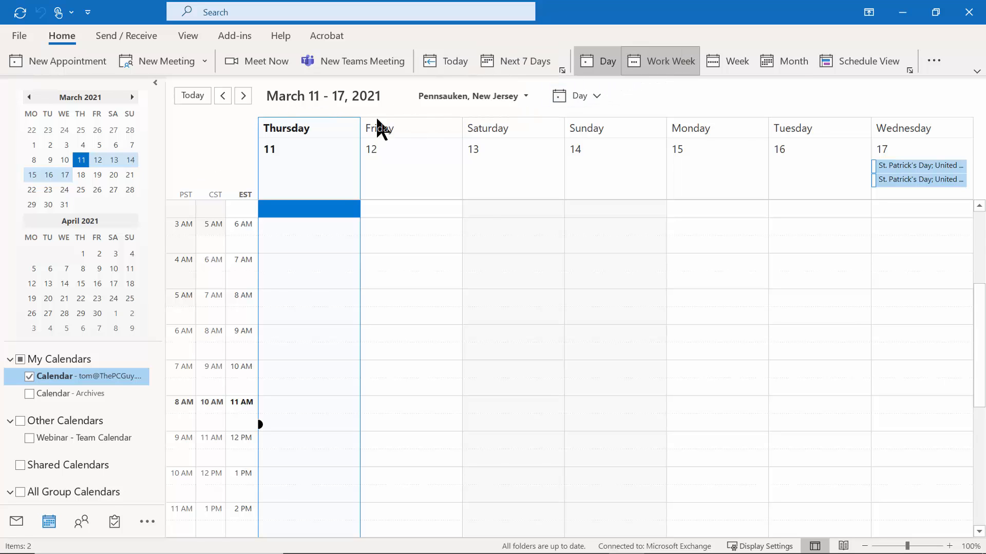
{"action": "left_click", "coordinate": [243, 96]}
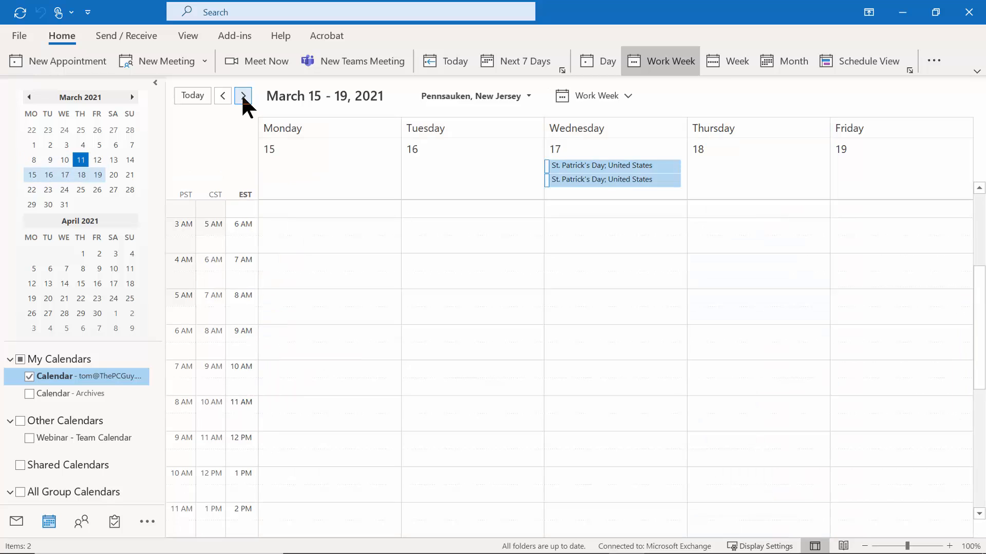
{"action": "left_click", "coordinate": [244, 96]}
{"action": "left_click", "coordinate": [243, 96]}
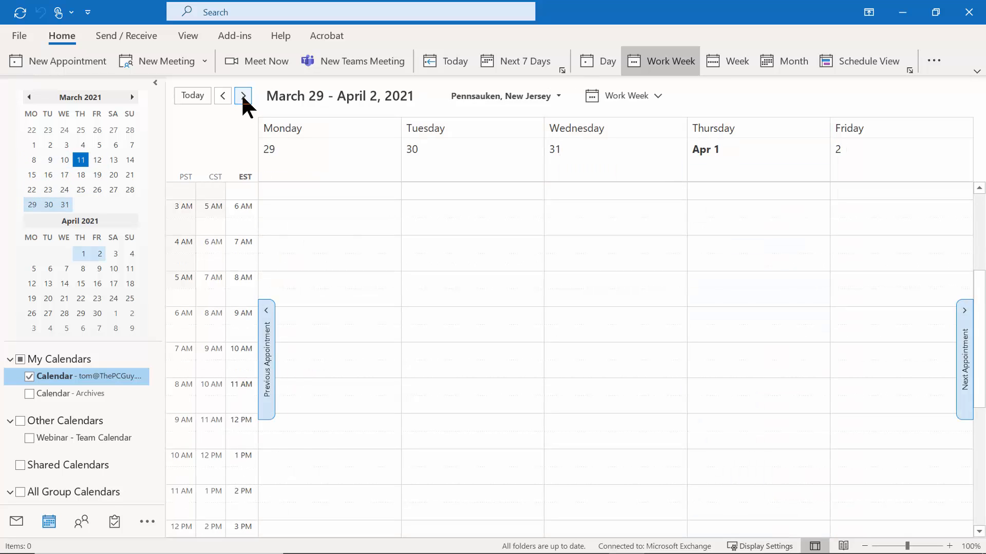
{"action": "left_click", "coordinate": [132, 97]}
{"action": "left_click", "coordinate": [132, 97]}
{"action": "left_click", "coordinate": [132, 97]}
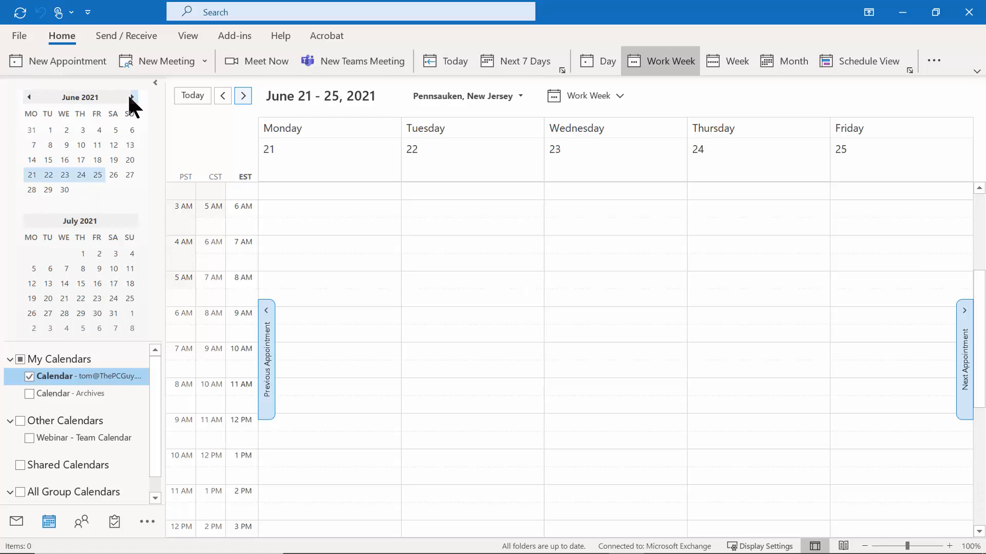
{"action": "left_click", "coordinate": [132, 97]}
{"action": "left_click", "coordinate": [132, 97]}
{"action": "left_click", "coordinate": [132, 97]}
{"action": "left_click", "coordinate": [132, 97]}
{"action": "left_click", "coordinate": [132, 97]}
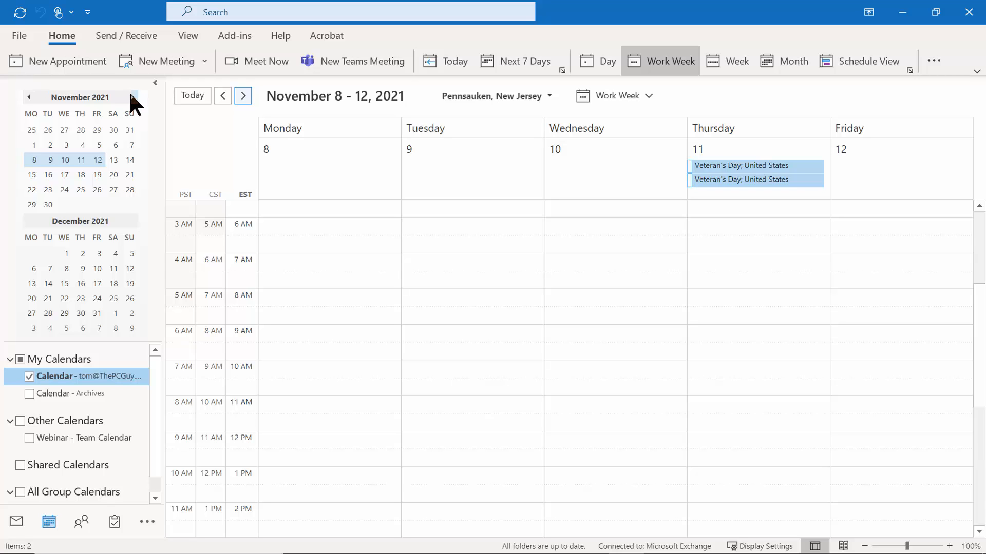
Return to today and settle on the March 8–12, 2021 work week view.
{"action": "left_click", "coordinate": [459, 62]}
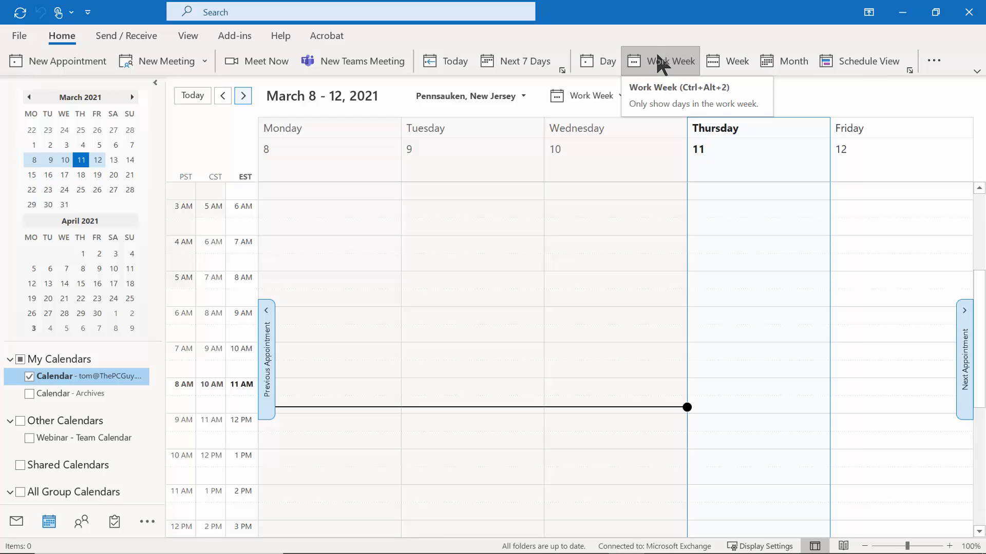
{"action": "left_click", "coordinate": [729, 58]}
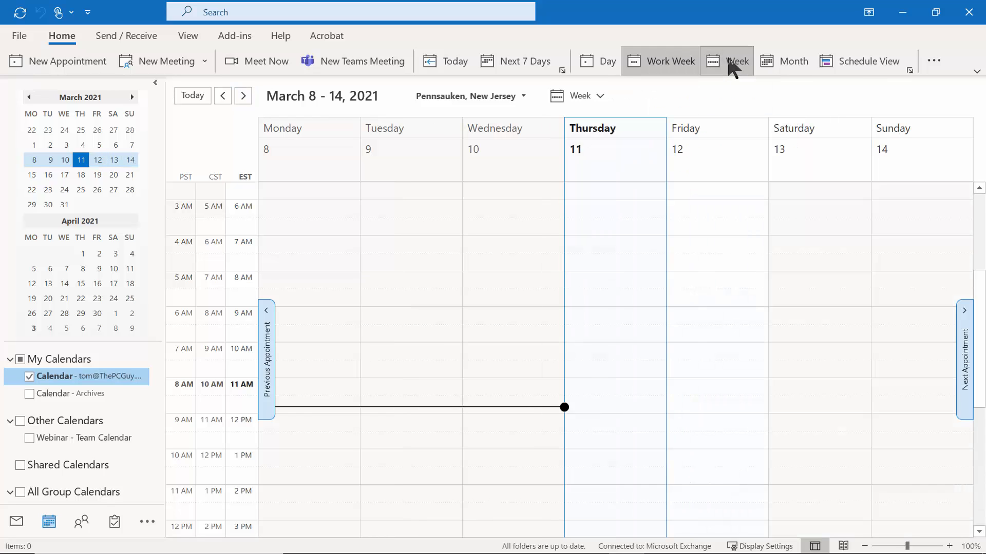
{"action": "left_click", "coordinate": [672, 63]}
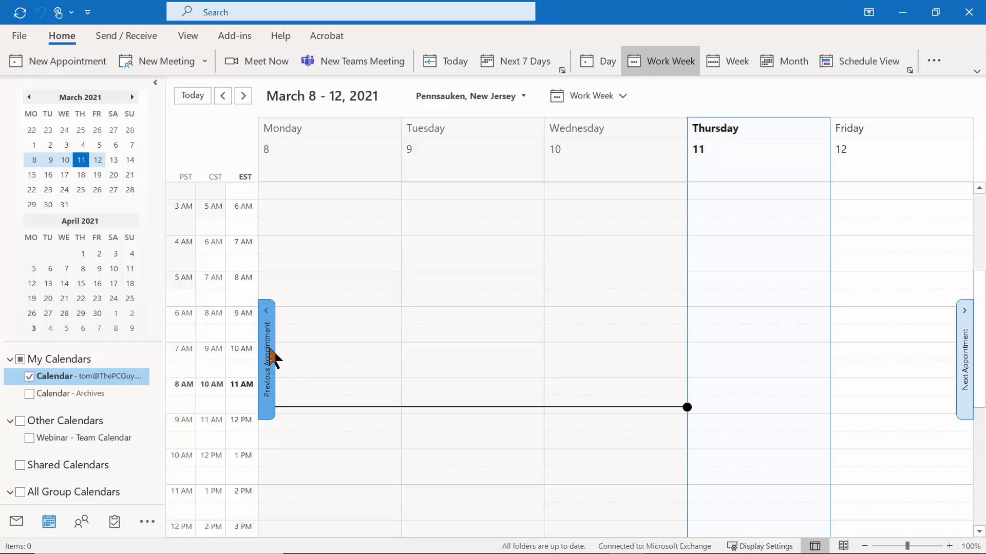
{"action": "left_click", "coordinate": [20, 37]}
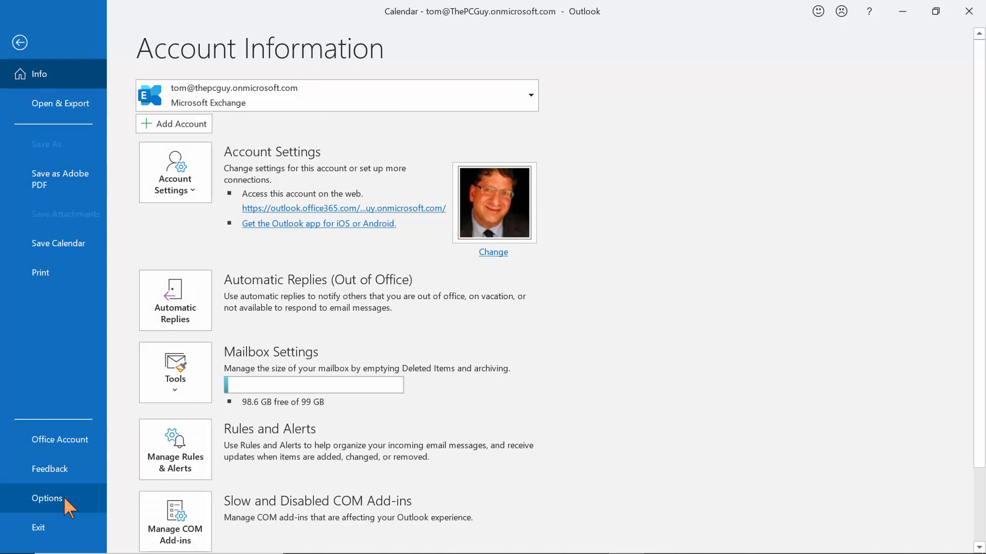
Show Outlook's Calendar options with work hours 5:30 AM–6:00 PM, Monday to Friday.
{"action": "left_click", "coordinate": [64, 497]}
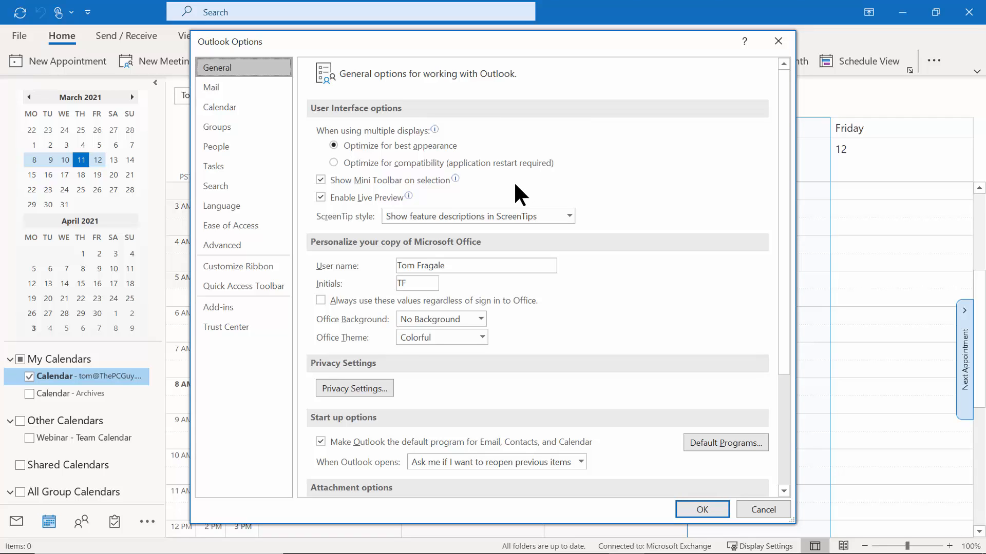
{"action": "left_click", "coordinate": [220, 108]}
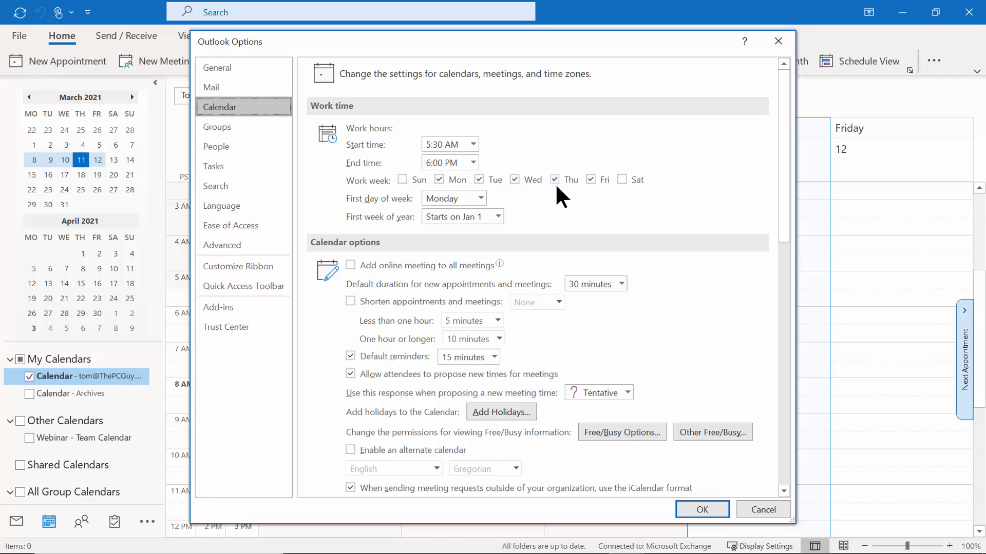
Keep Monday as first day of week and default reminders at 15 minutes.
{"action": "left_click", "coordinate": [479, 199]}
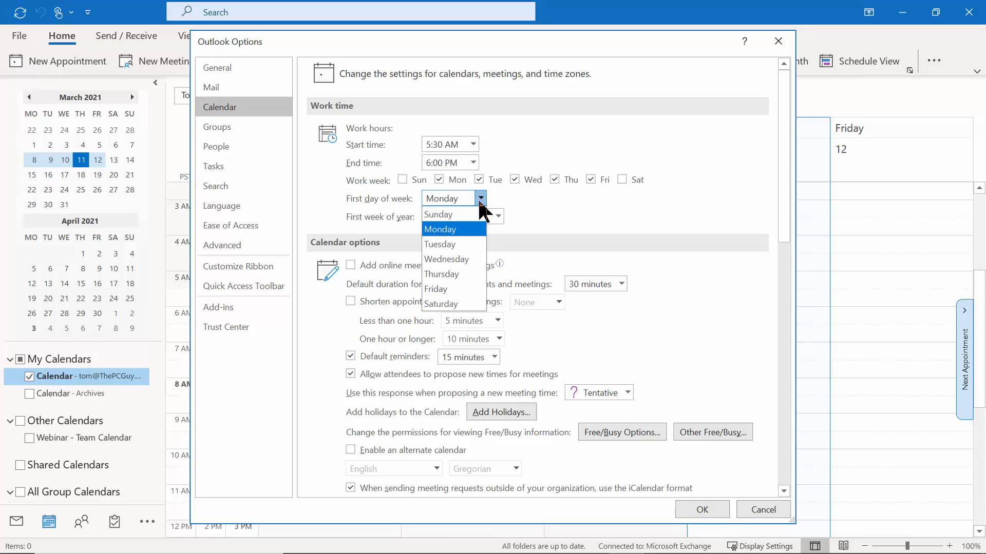
{"action": "left_click", "coordinate": [479, 201]}
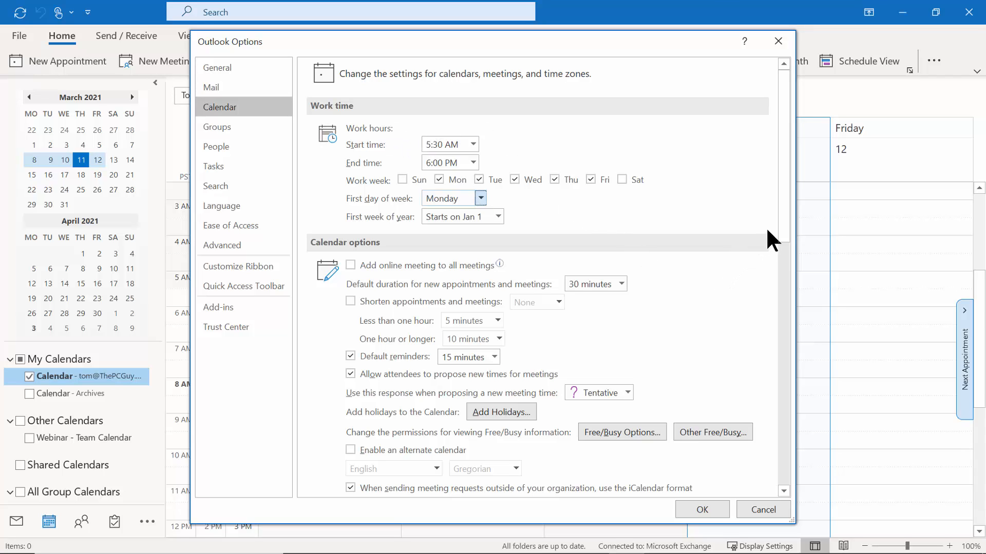
{"action": "scroll", "coordinate": [777, 222], "scroll_direction": "down", "scroll_amount": 3}
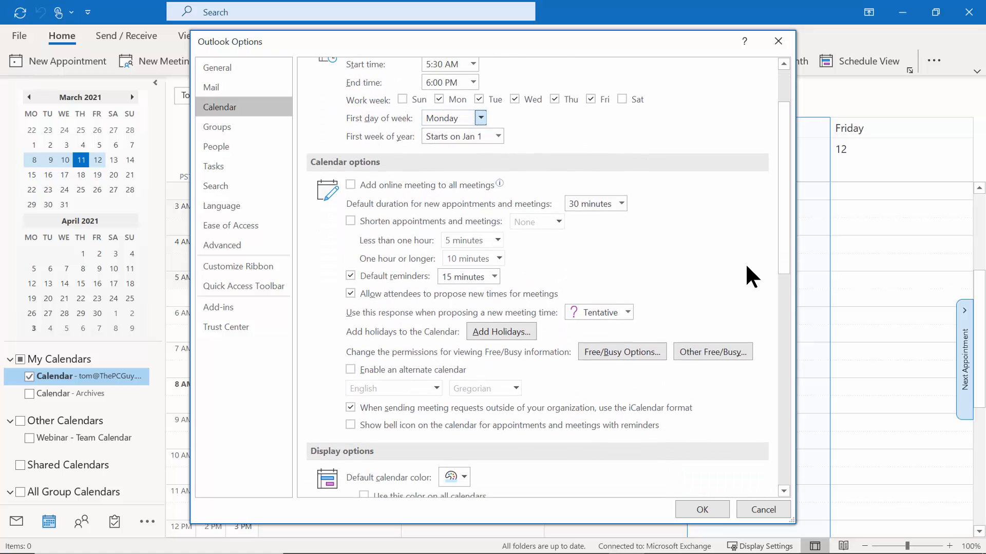
{"action": "left_click", "coordinate": [494, 277]}
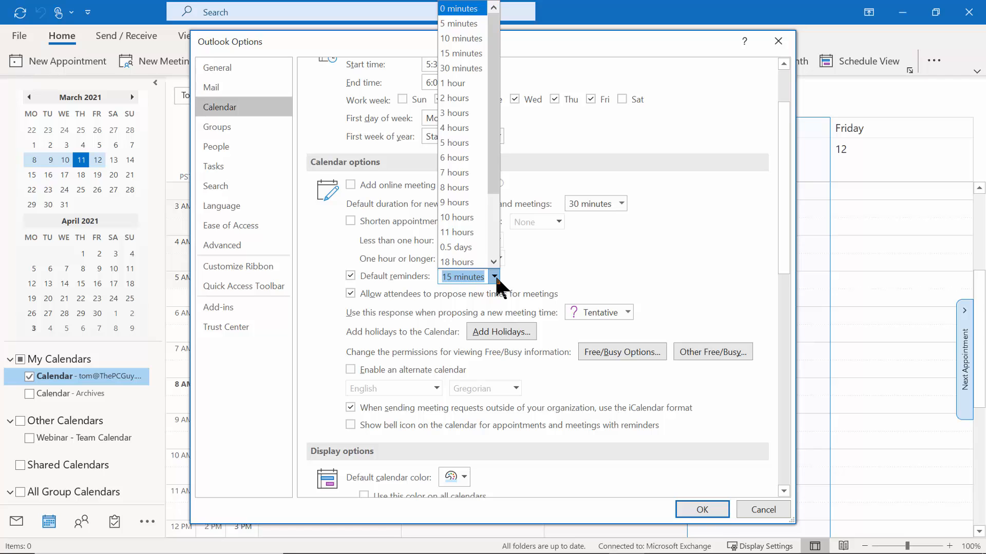
{"action": "left_click", "coordinate": [553, 261]}
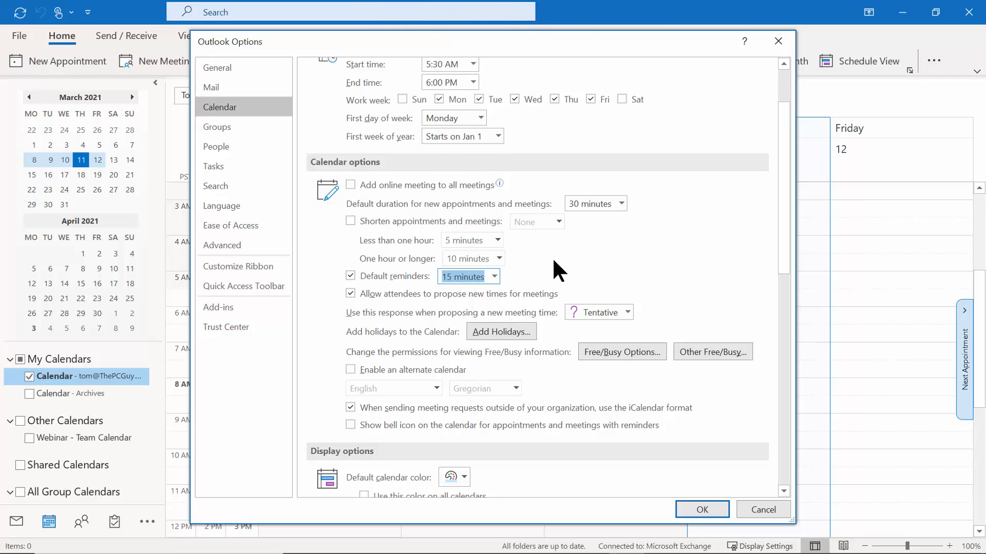
{"action": "left_click", "coordinate": [506, 336]}
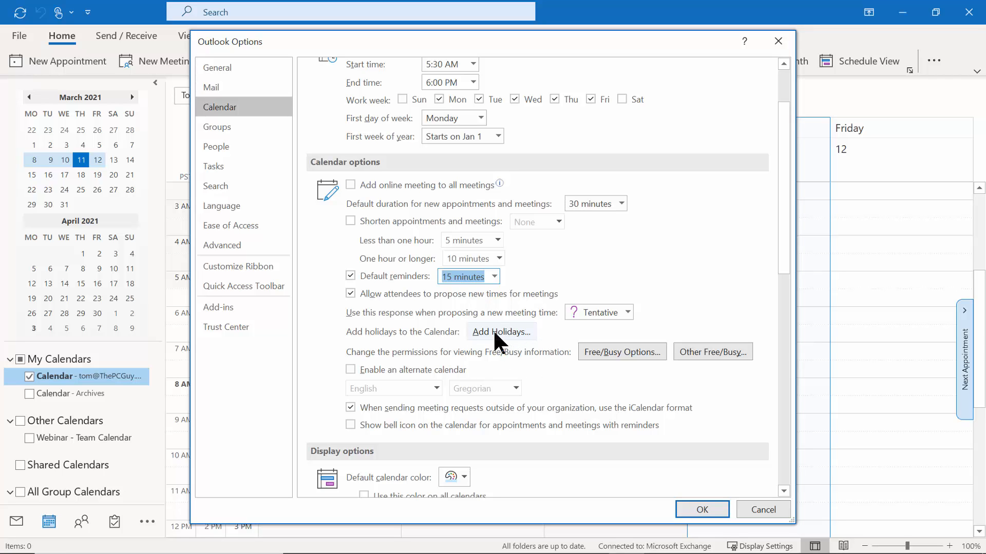
{"action": "left_click", "coordinate": [494, 332]}
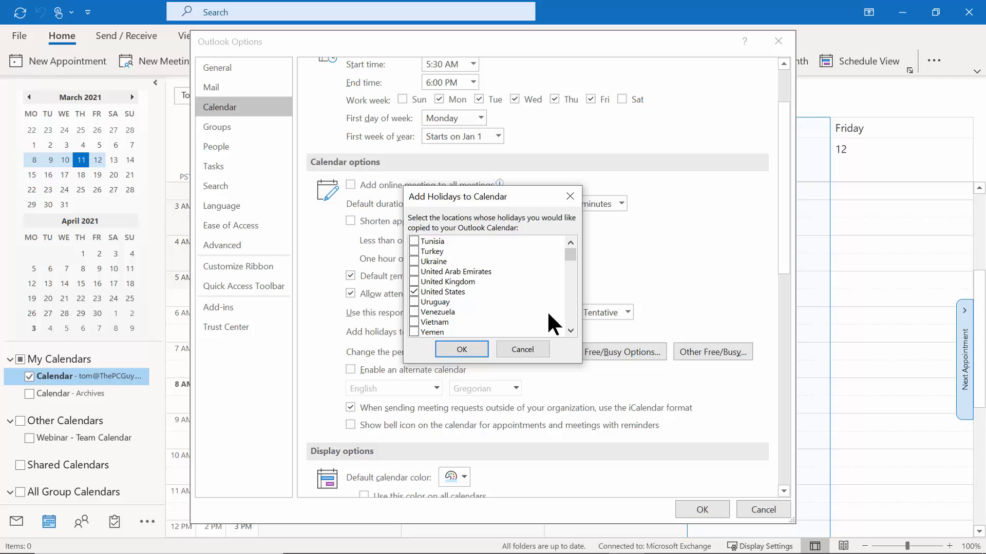
{"action": "left_click", "coordinate": [529, 351]}
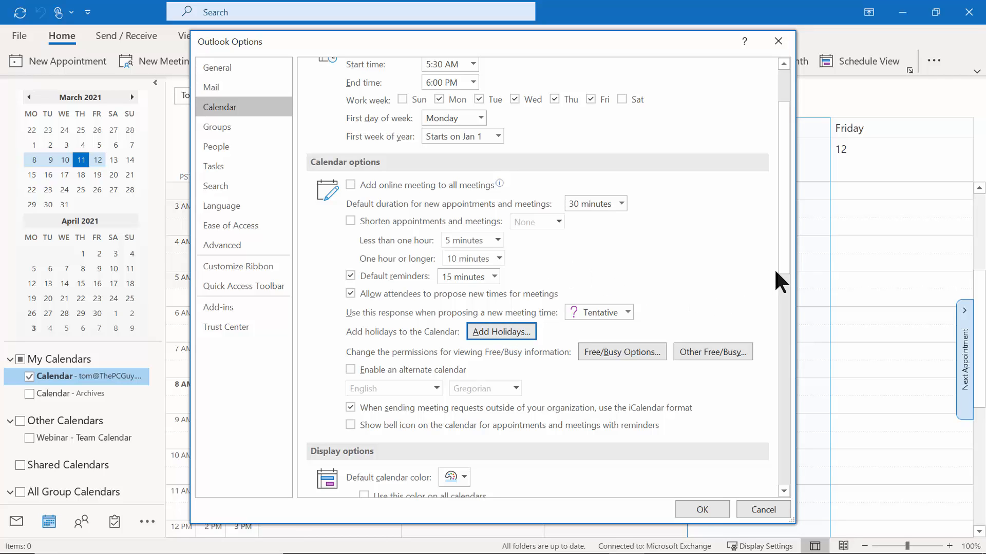
Reposition the Options window and keep Eastern Time as the main time zone.
{"action": "scroll", "coordinate": [783, 264], "scroll_direction": "down", "scroll_amount": 1}
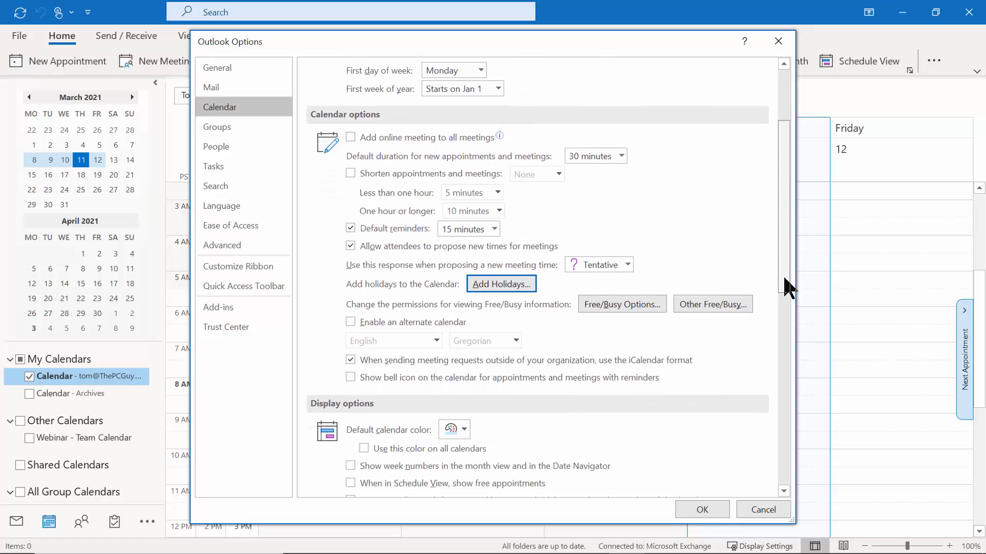
{"action": "left_click_drag", "start_coordinate": [784, 287], "coordinate": [796, 408]}
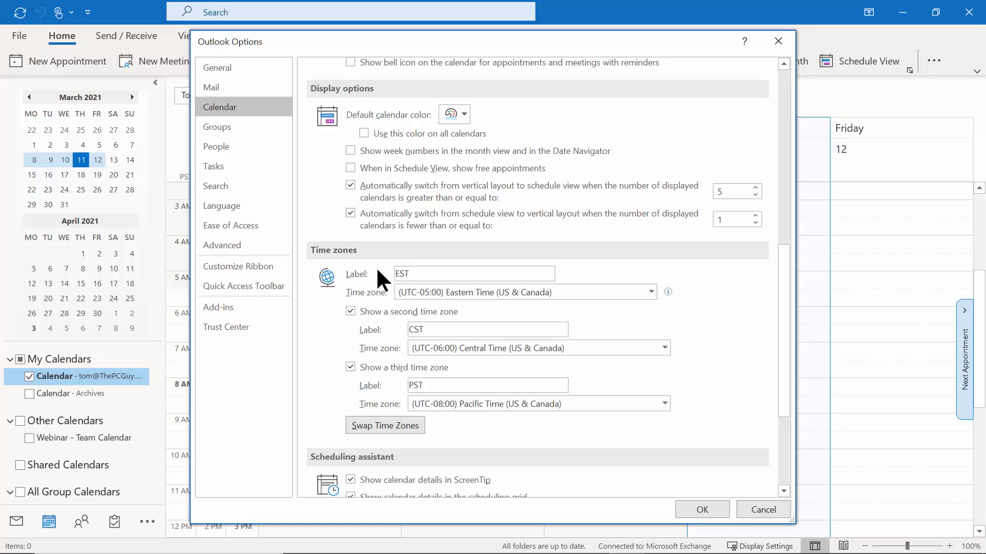
{"action": "left_click_drag", "start_coordinate": [307, 49], "coordinate": [409, 46]}
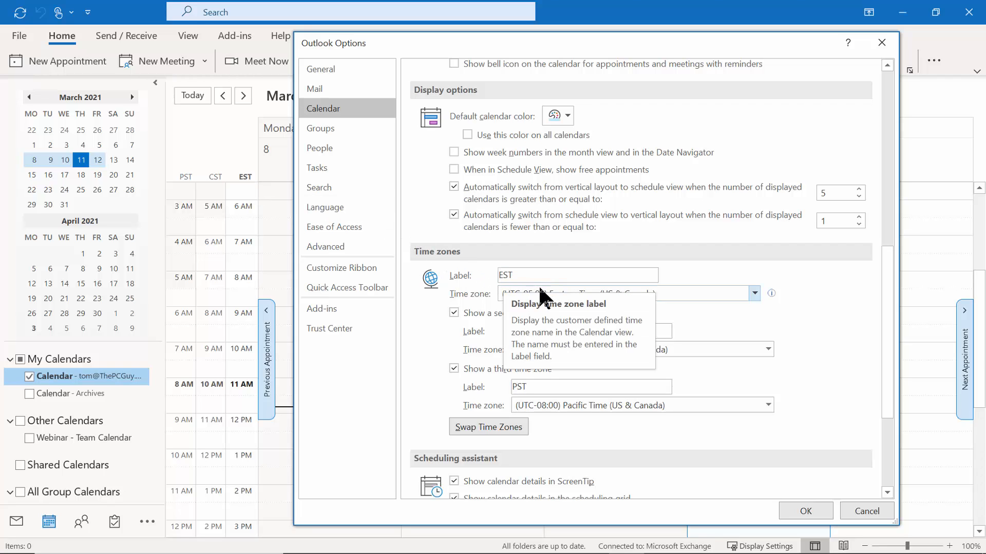
{"action": "left_click", "coordinate": [751, 295]}
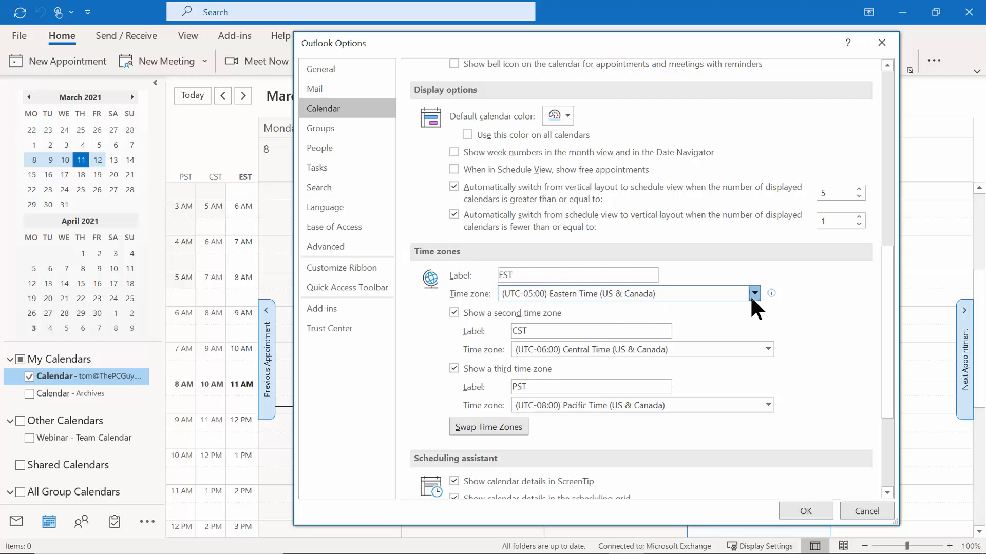
{"action": "left_click", "coordinate": [751, 296]}
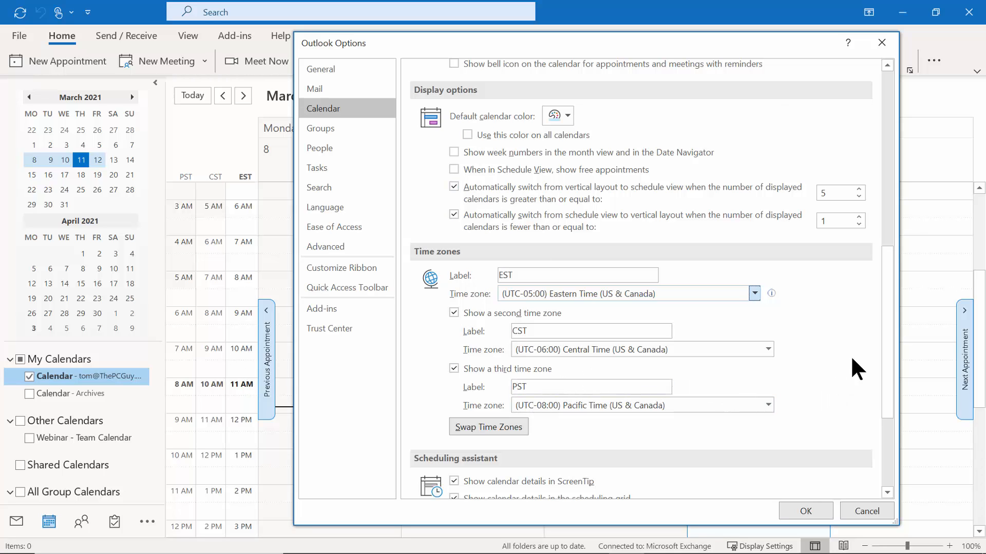
Toggle Show weather on the calendar off and back on, then save the settings.
{"action": "left_click_drag", "start_coordinate": [884, 256], "coordinate": [884, 351]}
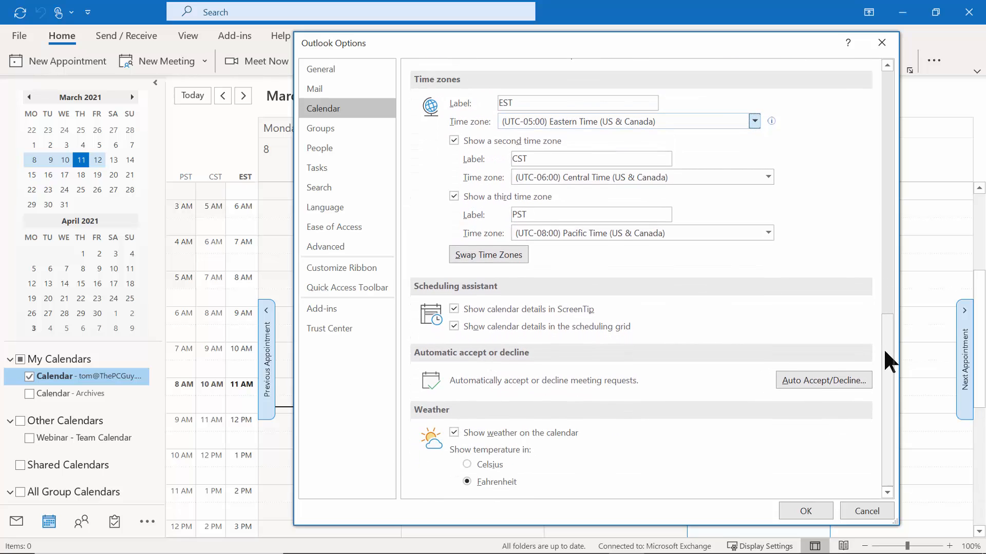
{"action": "left_click", "coordinate": [455, 436]}
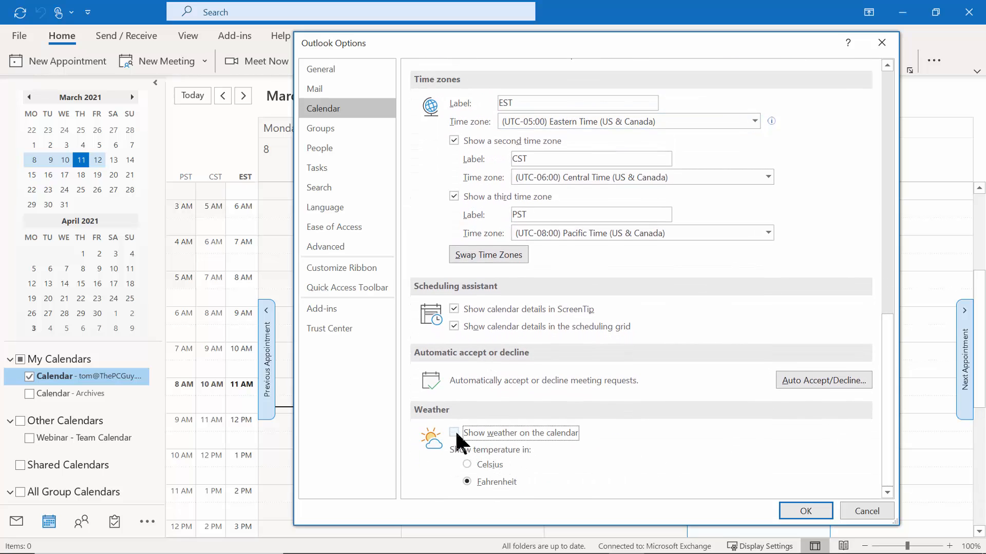
{"action": "left_click", "coordinate": [454, 434]}
{"action": "left_click", "coordinate": [804, 508]}
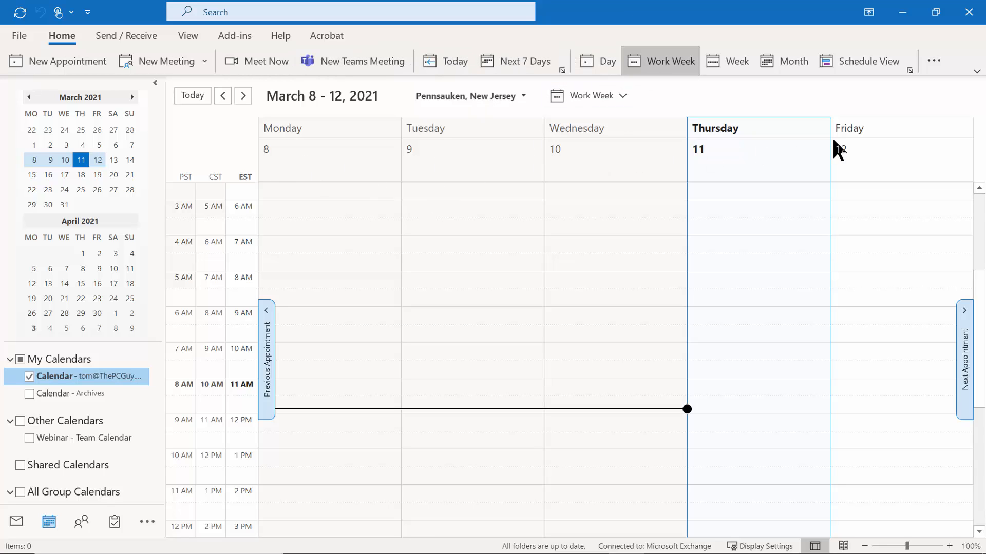
Switch to full Week view, keeping Pennsauken, New Jersey as the weather location.
{"action": "left_click", "coordinate": [729, 65]}
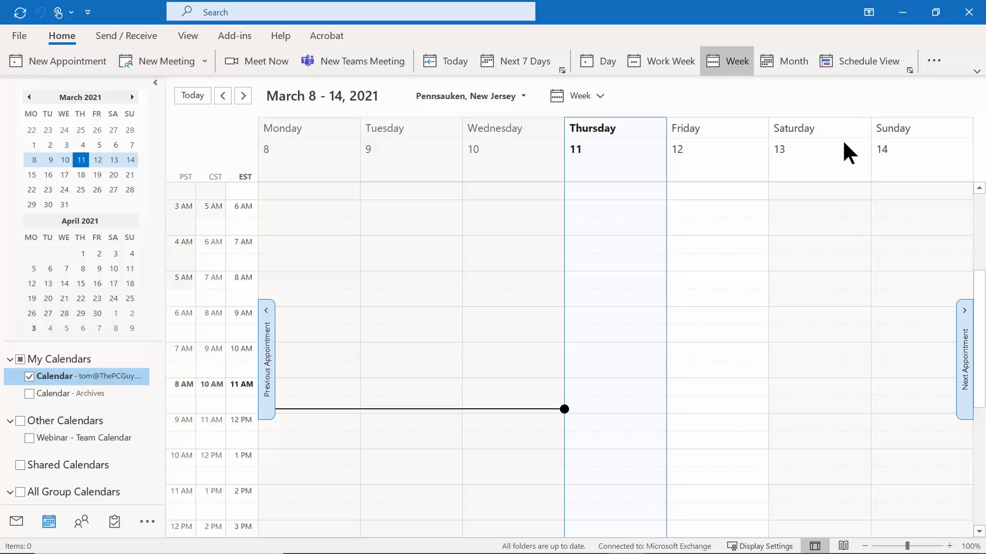
{"action": "left_click", "coordinate": [519, 96]}
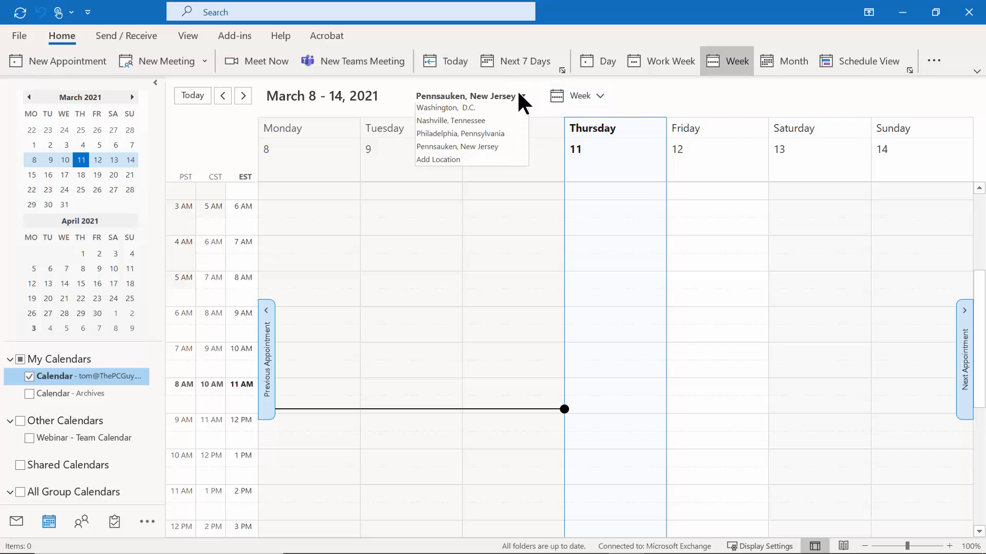
{"action": "left_click", "coordinate": [465, 149]}
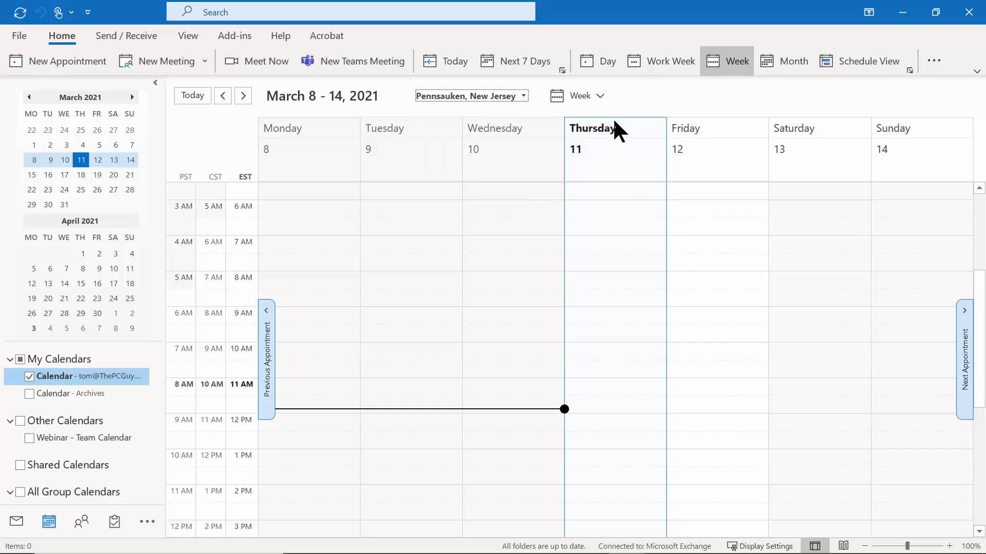
{"action": "left_click", "coordinate": [601, 93]}
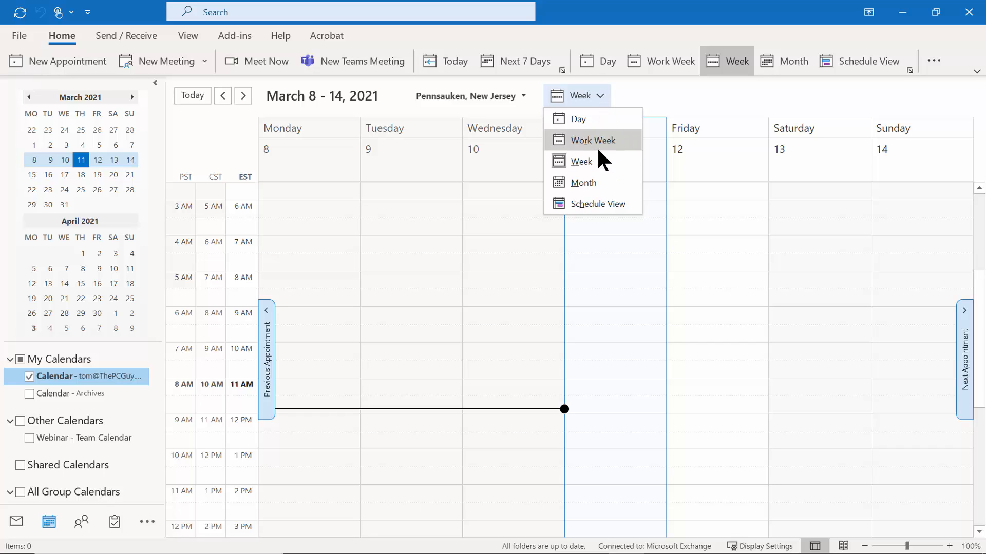
{"action": "left_click", "coordinate": [669, 87]}
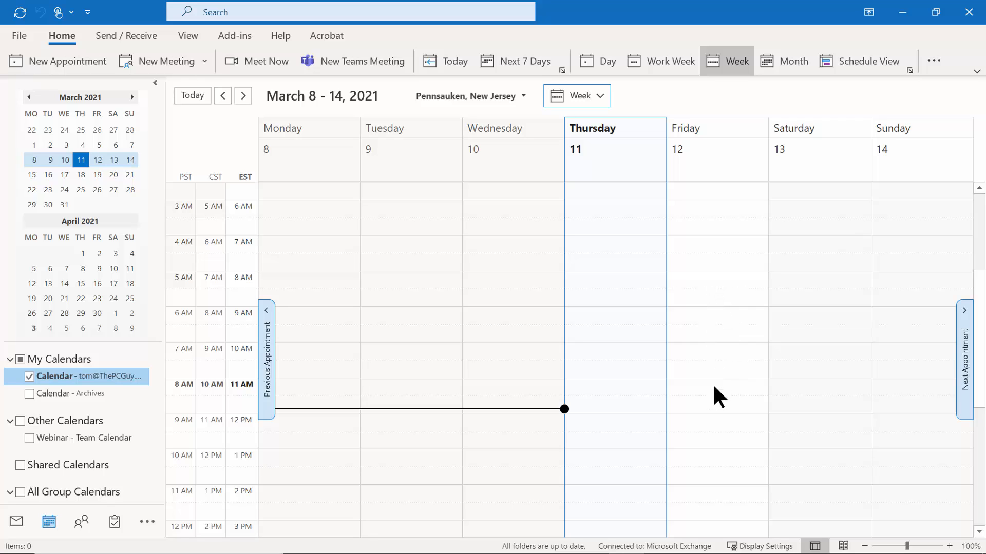
Select Friday, March 12, 1–2 PM EST and start a new appointment there.
{"action": "left_click_drag", "start_coordinate": [699, 451], "coordinate": [700, 476]}
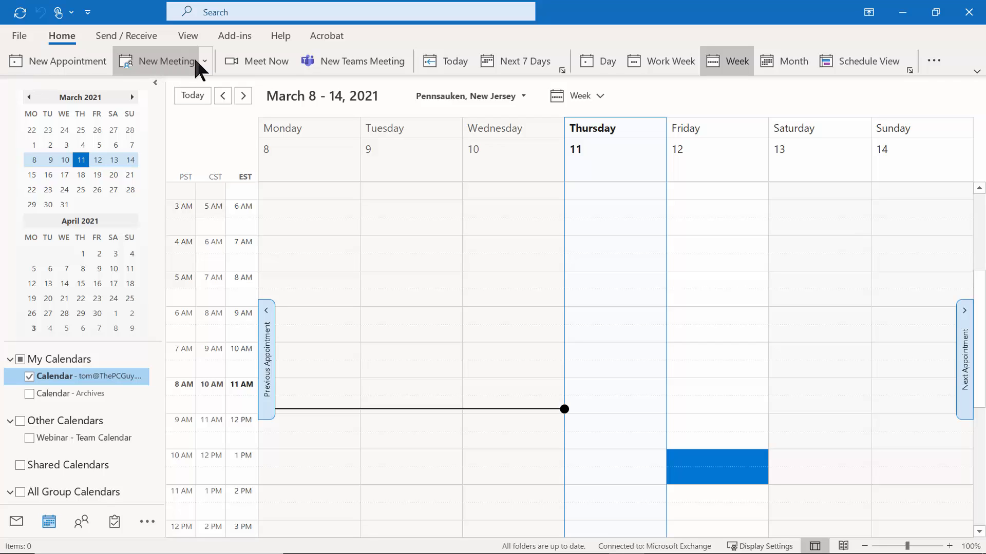
{"action": "left_click", "coordinate": [261, 63]}
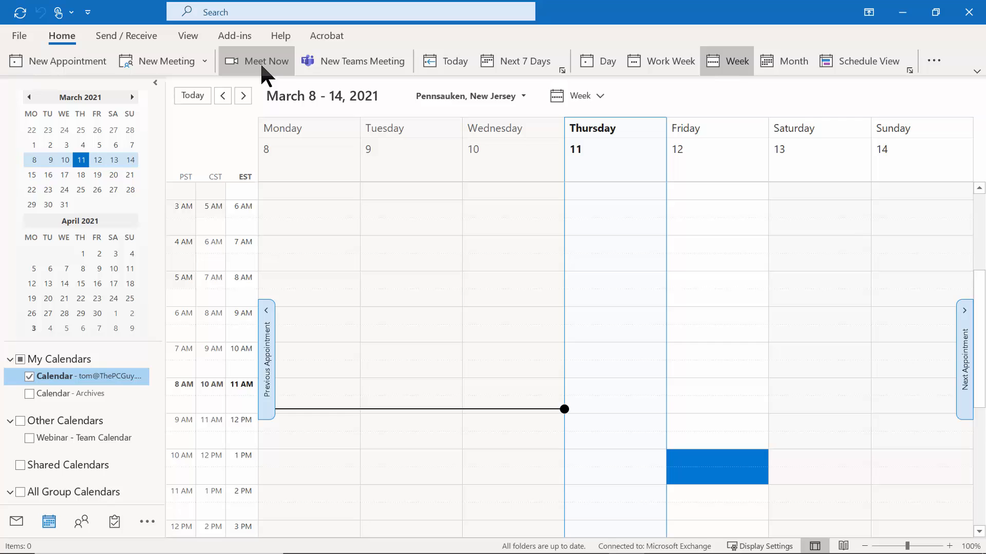
{"action": "left_click", "coordinate": [365, 60]}
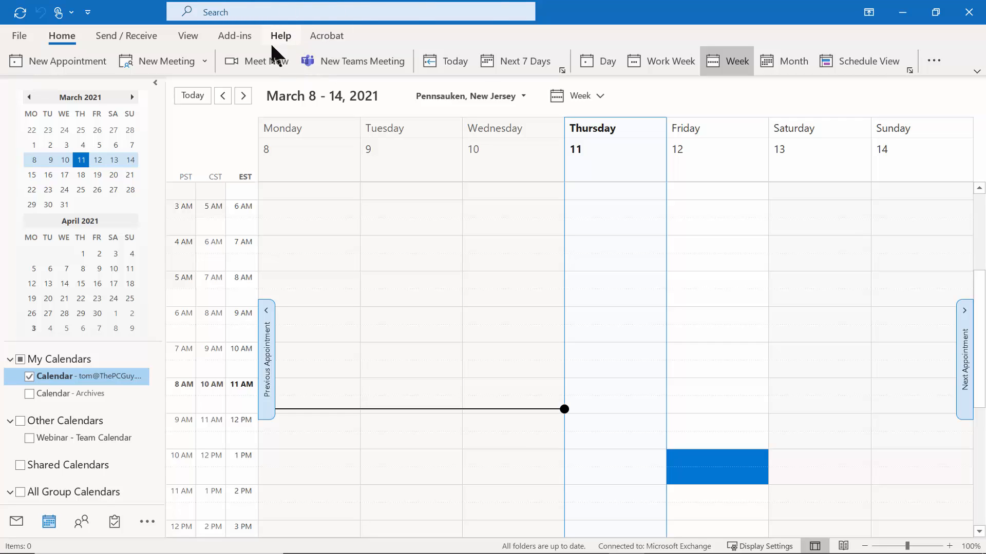
{"action": "left_click", "coordinate": [56, 67]}
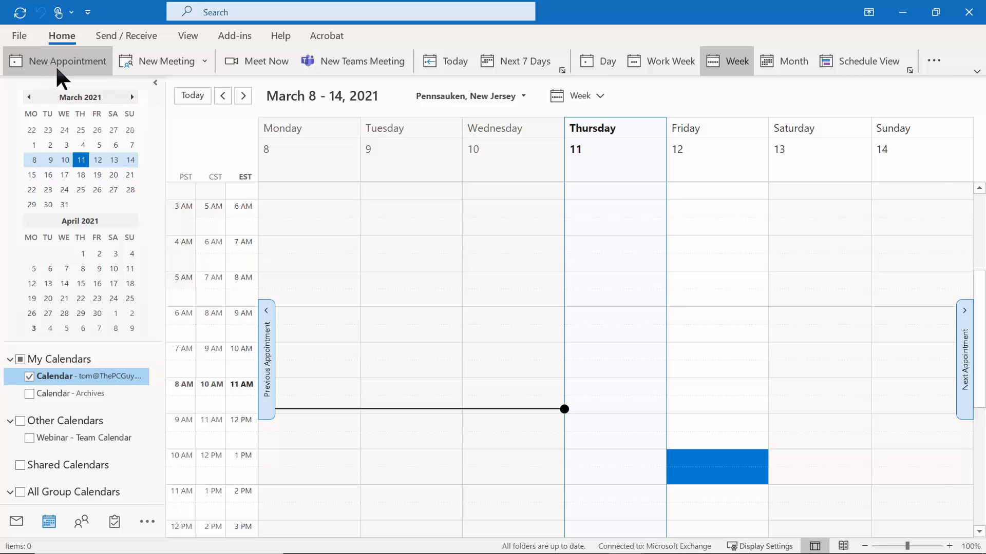
Title the appointment 'Staff Meeting', categorize it For My Staff, and save it.
{"action": "type", "text": "S"}
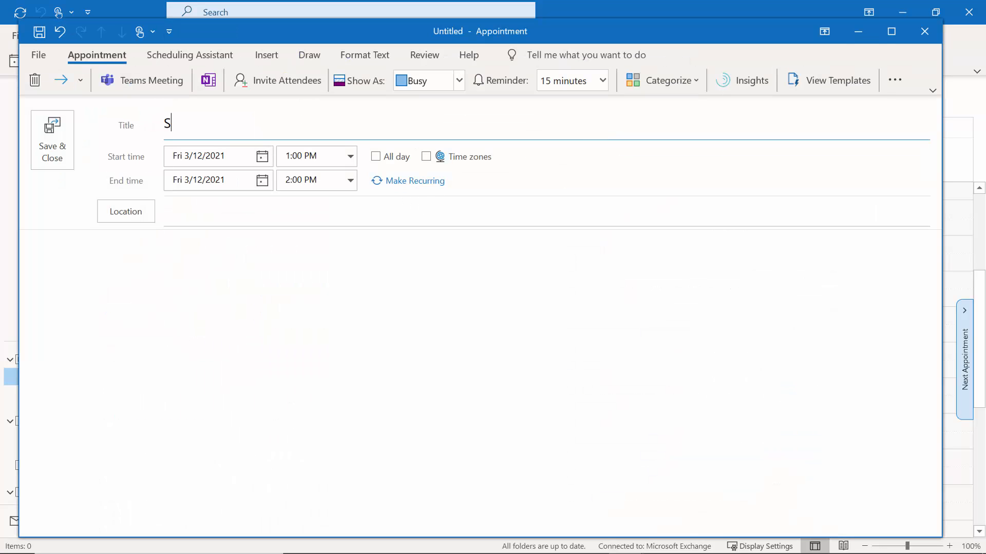
{"action": "type", "text": "taff Metting"}
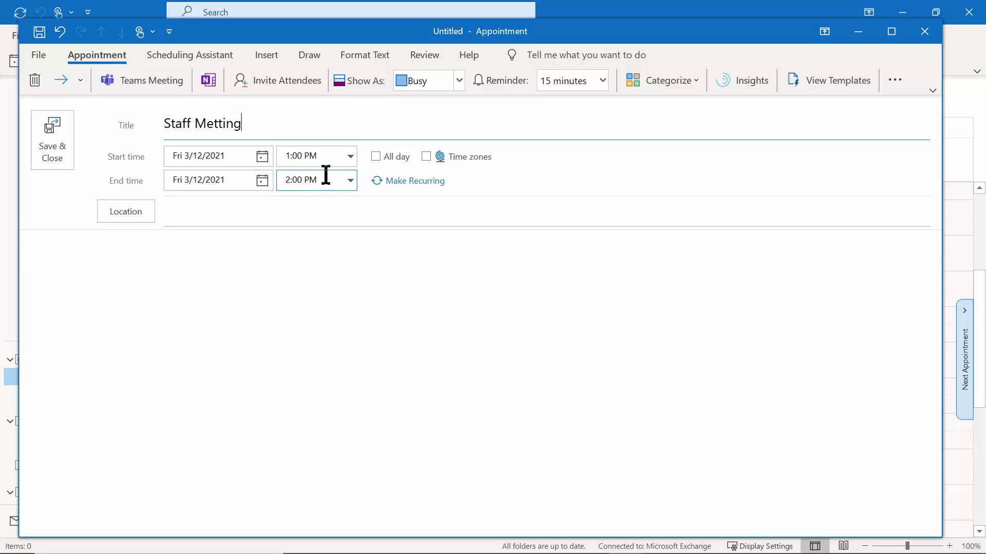
{"action": "left_click", "coordinate": [217, 123]}
{"action": "key", "text": "BackSpace"}
{"action": "type", "text": "e"}
{"action": "left_click", "coordinate": [694, 83]}
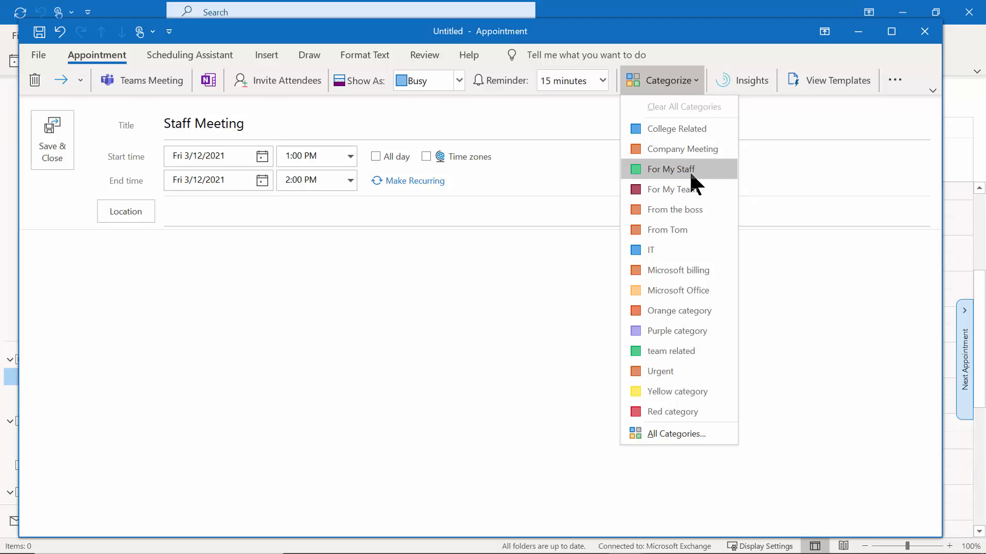
{"action": "left_click", "coordinate": [671, 169]}
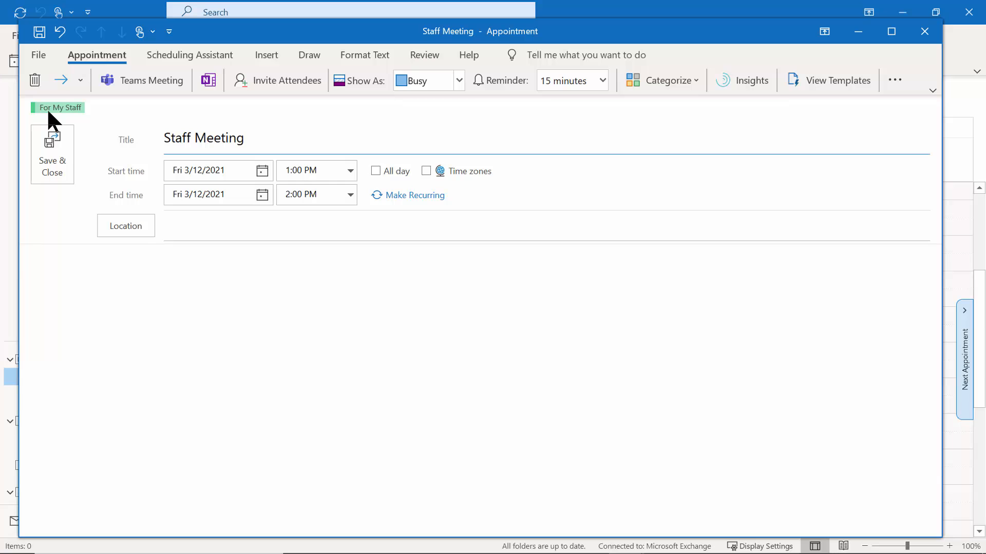
{"action": "left_click", "coordinate": [58, 157]}
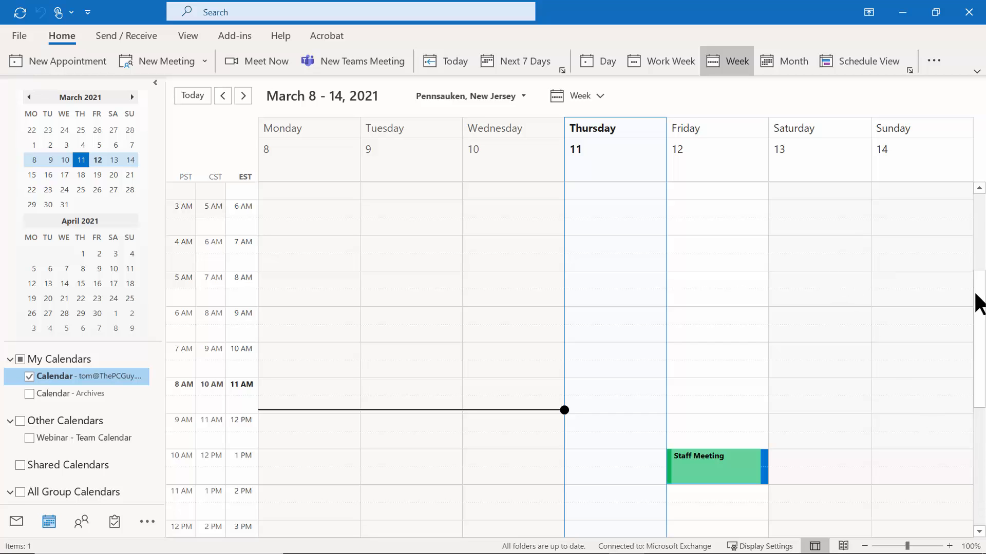
Move Friday's Staff Meeting an hour later, then select Monday, March 15, 1–2 PM EST.
{"action": "left_click_drag", "start_coordinate": [980, 308], "coordinate": [979, 328]}
{"action": "scroll", "coordinate": [805, 390], "scroll_direction": "down", "scroll_amount": 3}
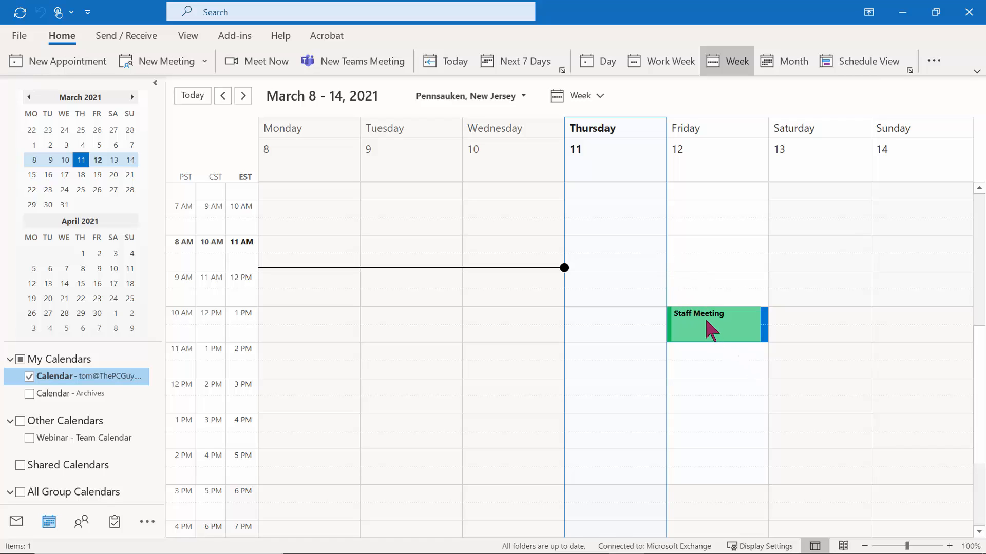
{"action": "left_click_drag", "start_coordinate": [707, 323], "coordinate": [711, 351]}
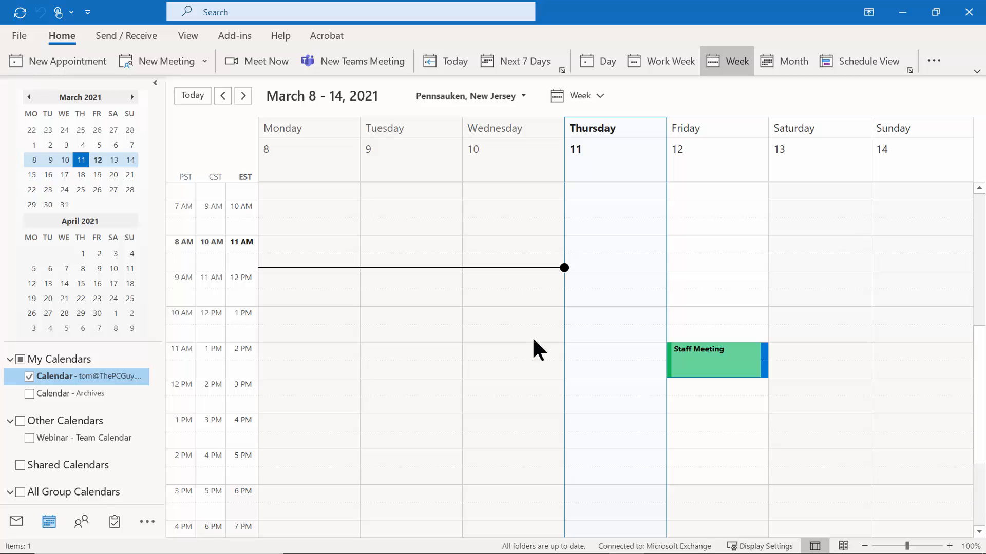
{"action": "left_click", "coordinate": [244, 97]}
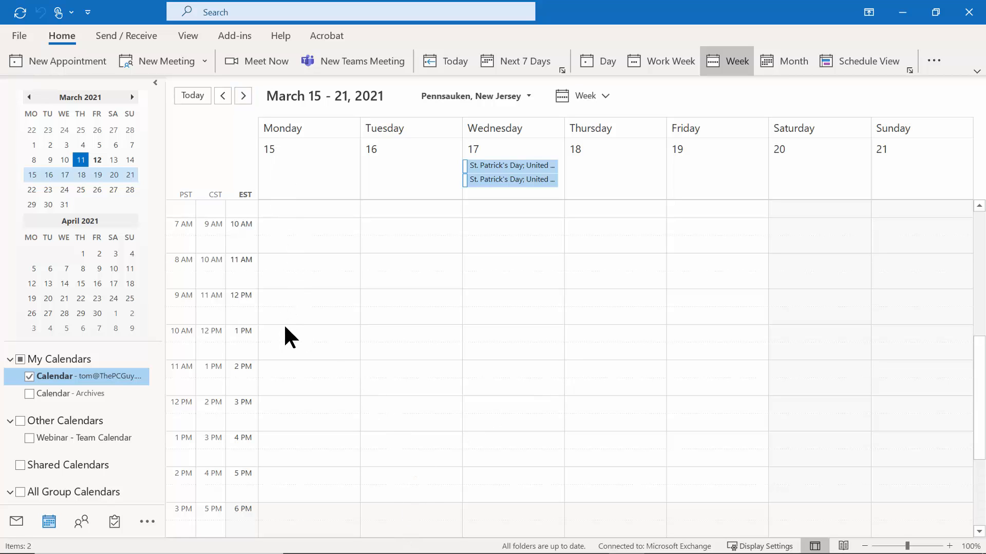
{"action": "left_click_drag", "start_coordinate": [283, 331], "coordinate": [285, 348]}
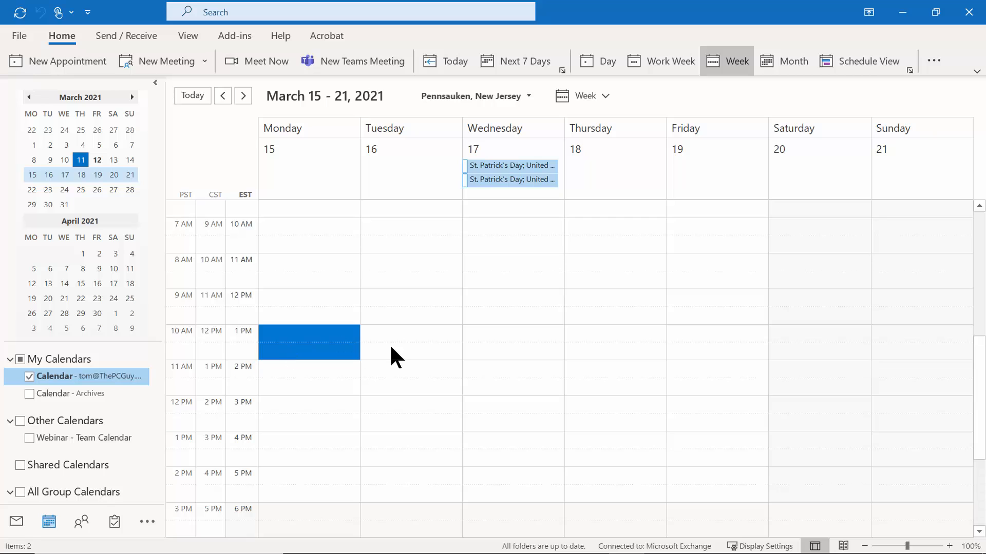
Create a Monday 3/15 1–2 PM appointment titled 'Team Meeting' under the For My Team category.
{"action": "left_click", "coordinate": [65, 59]}
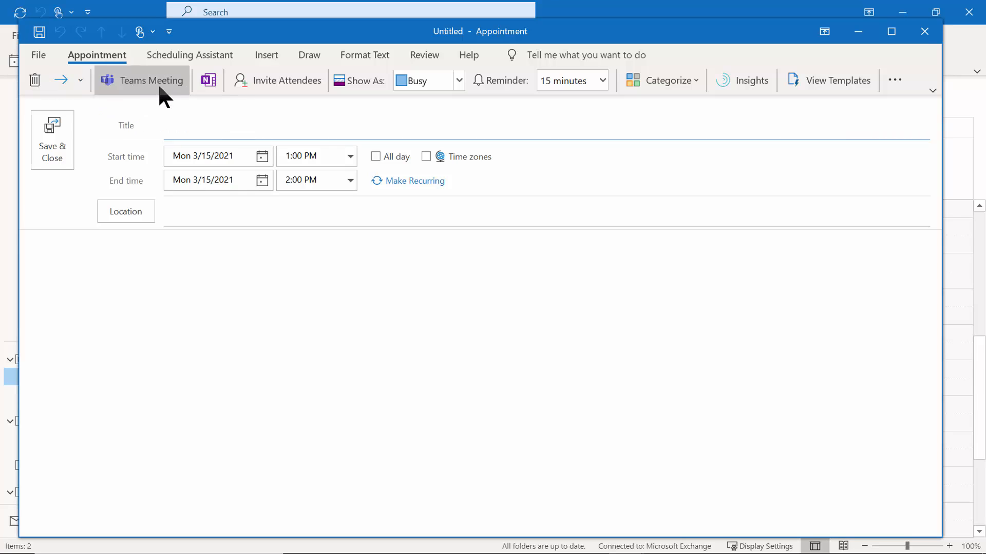
{"action": "type", "text": "Team Meeting"}
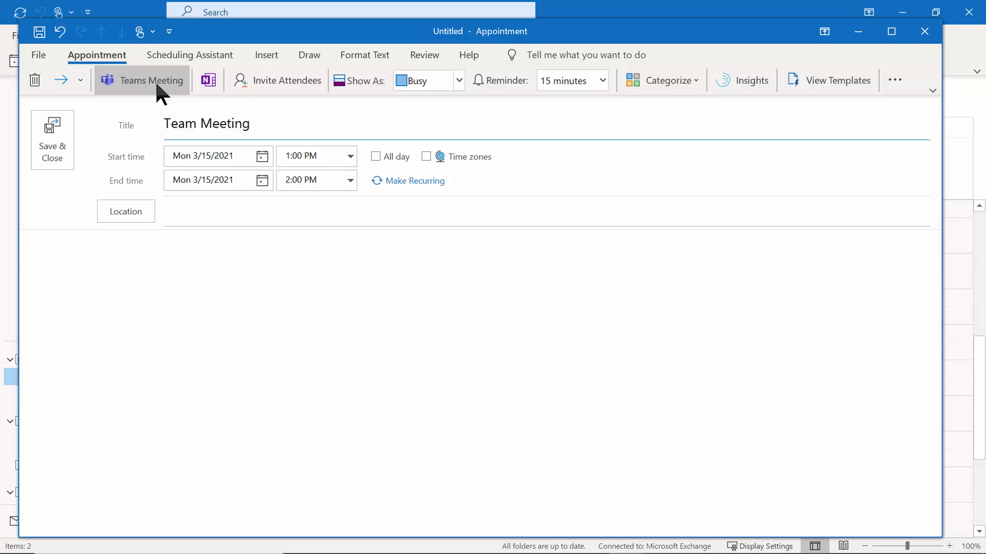
{"action": "left_click", "coordinate": [693, 82]}
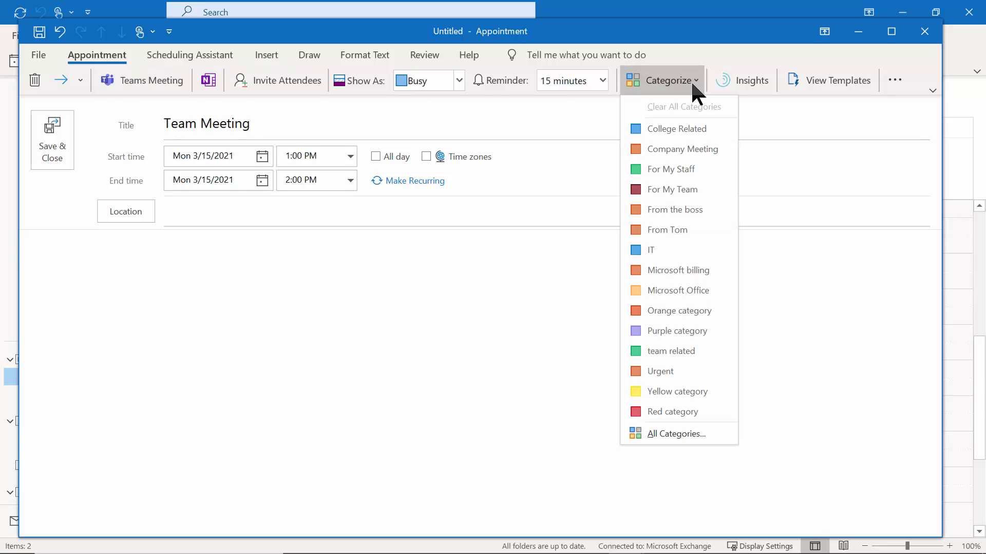
{"action": "left_click", "coordinate": [667, 190]}
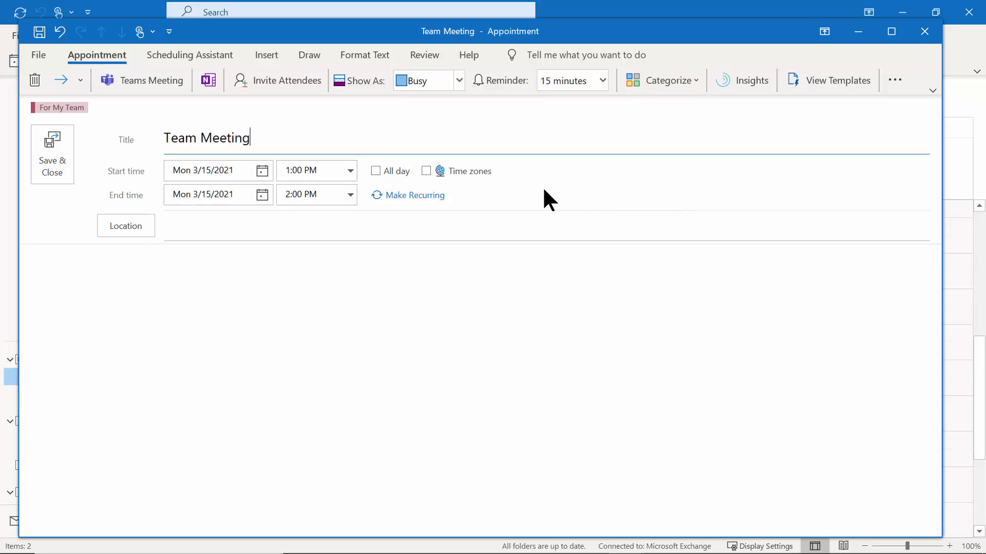
Try monthly and yearly repeat patterns, then settle on weekly every Monday until 8/30/2021.
{"action": "left_click", "coordinate": [407, 196]}
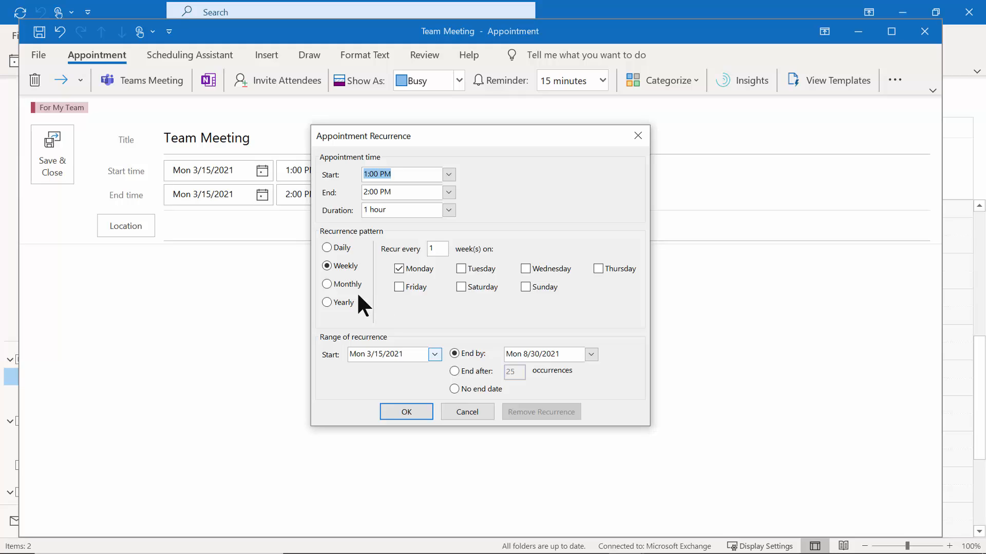
{"action": "left_click", "coordinate": [327, 284]}
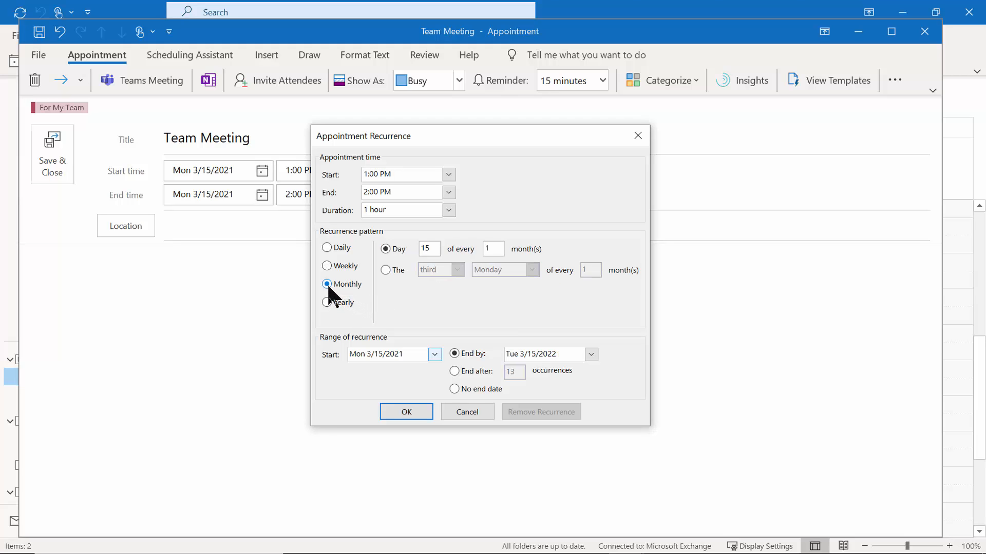
{"action": "left_click", "coordinate": [415, 247]}
{"action": "left_click", "coordinate": [390, 269]}
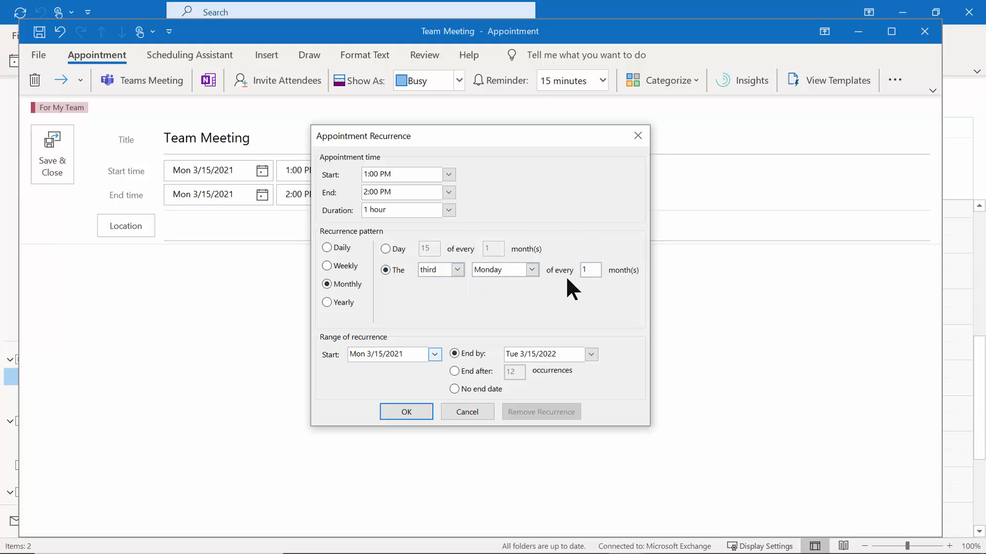
{"action": "left_click", "coordinate": [458, 270]}
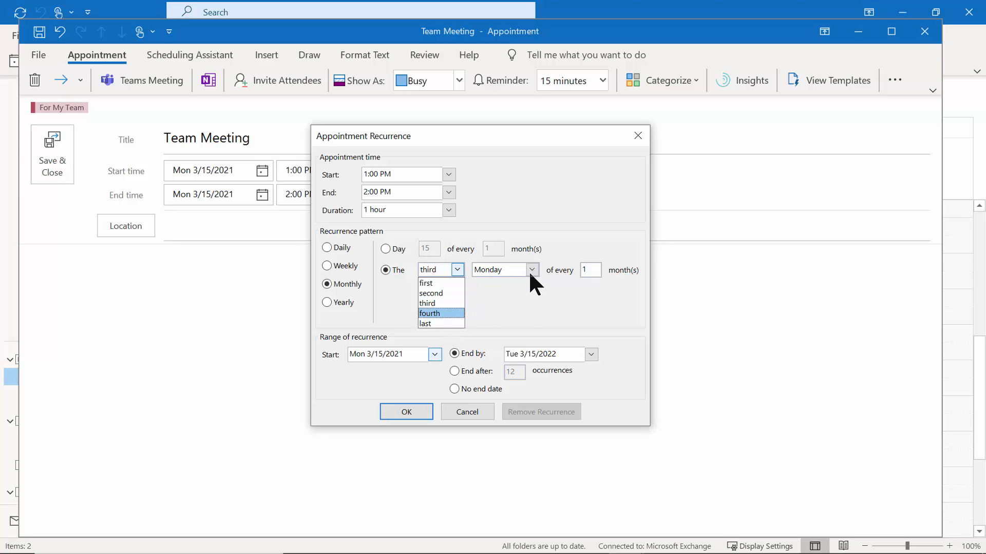
{"action": "left_click", "coordinate": [521, 296]}
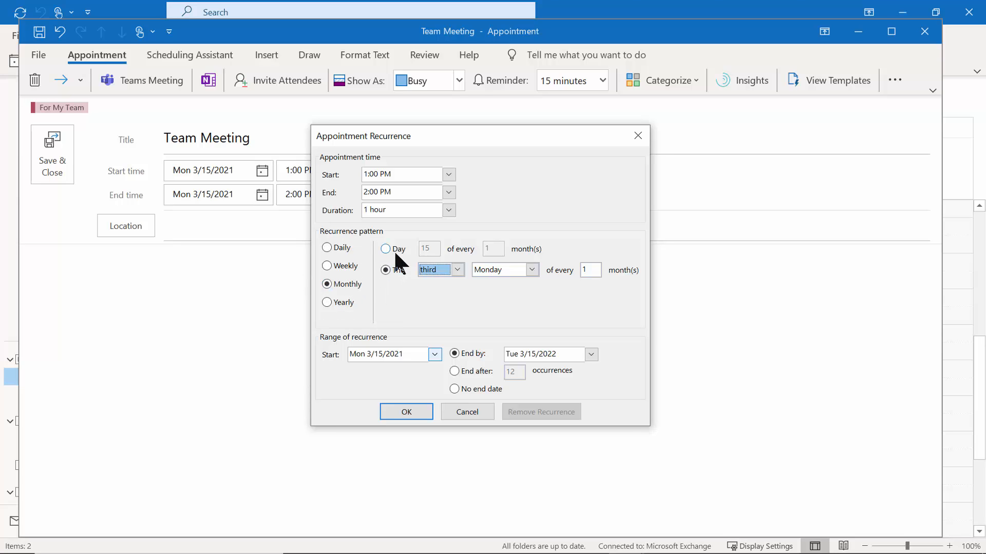
{"action": "left_click", "coordinate": [457, 270]}
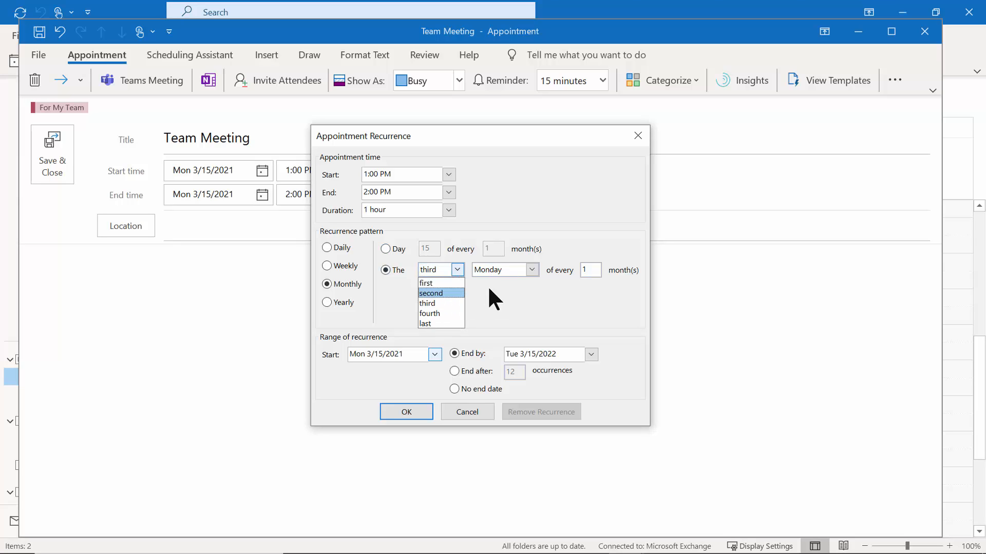
{"action": "left_click", "coordinate": [536, 267]}
{"action": "left_click", "coordinate": [536, 267]}
{"action": "left_click", "coordinate": [536, 267]}
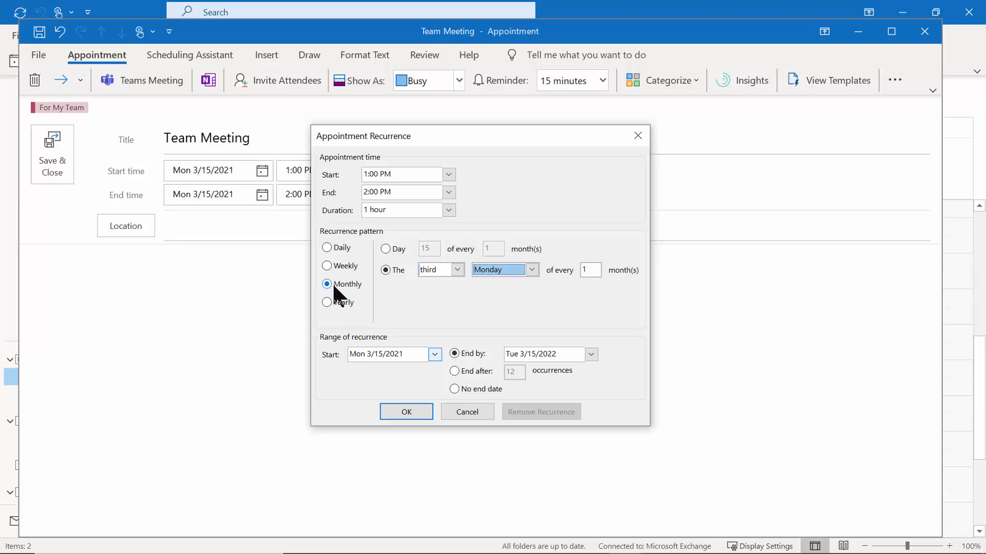
{"action": "left_click", "coordinate": [327, 303]}
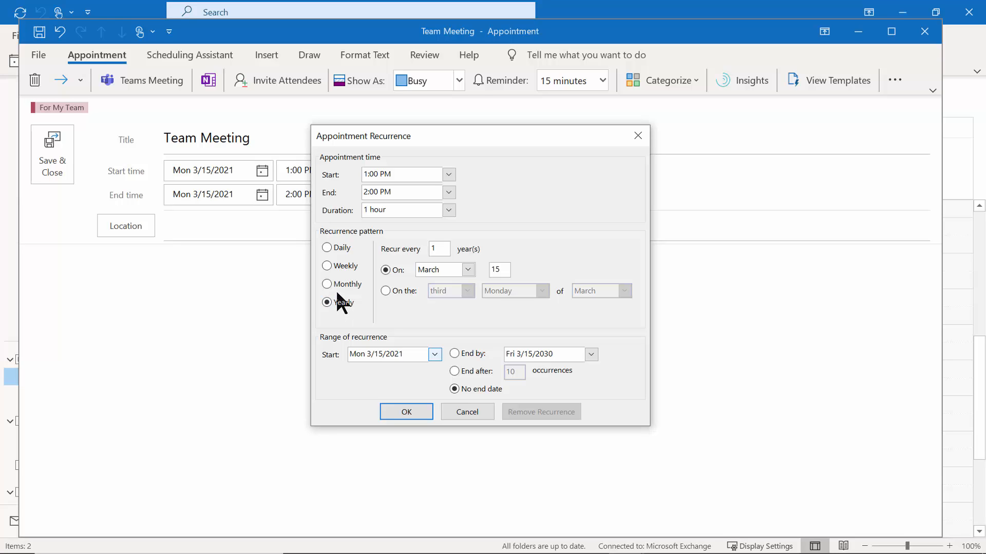
{"action": "left_click", "coordinate": [333, 260]}
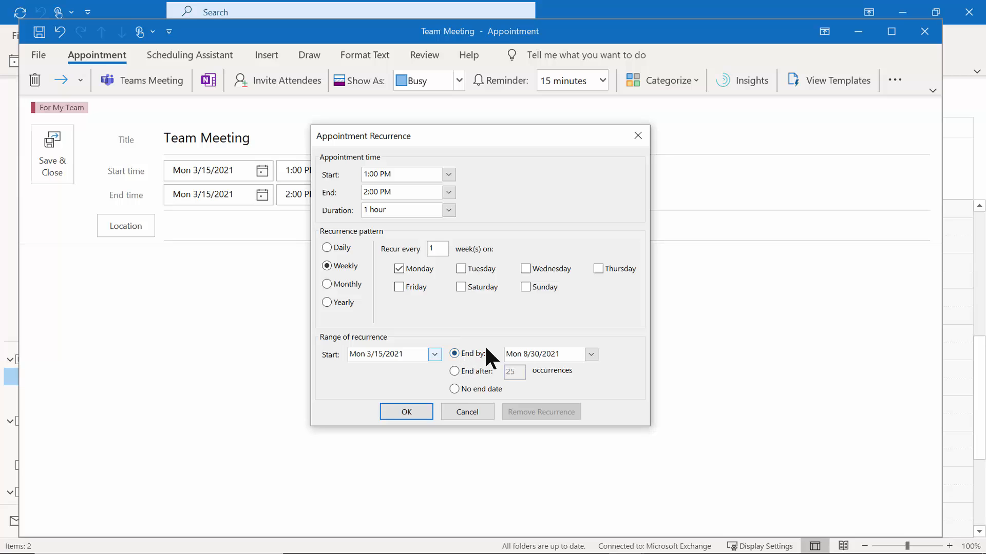
{"action": "left_click", "coordinate": [533, 357]}
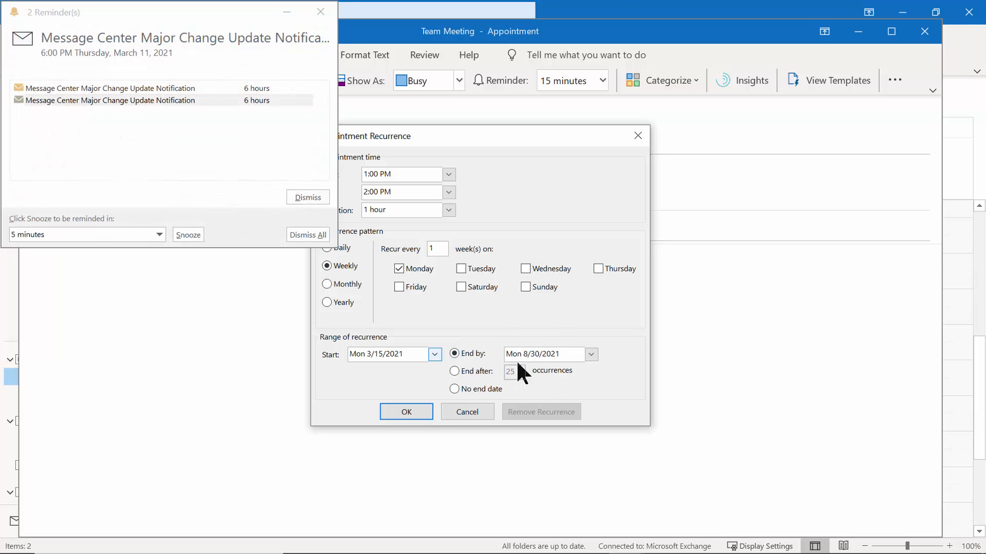
{"action": "left_click", "coordinate": [474, 374]}
{"action": "left_click", "coordinate": [111, 109]}
Confirm the weekly Monday recurrence ending 8/30/2021 and save the Team Meeting series.
{"action": "mouse_move", "coordinate": [926, 548]}
{"action": "left_click", "coordinate": [401, 411]}
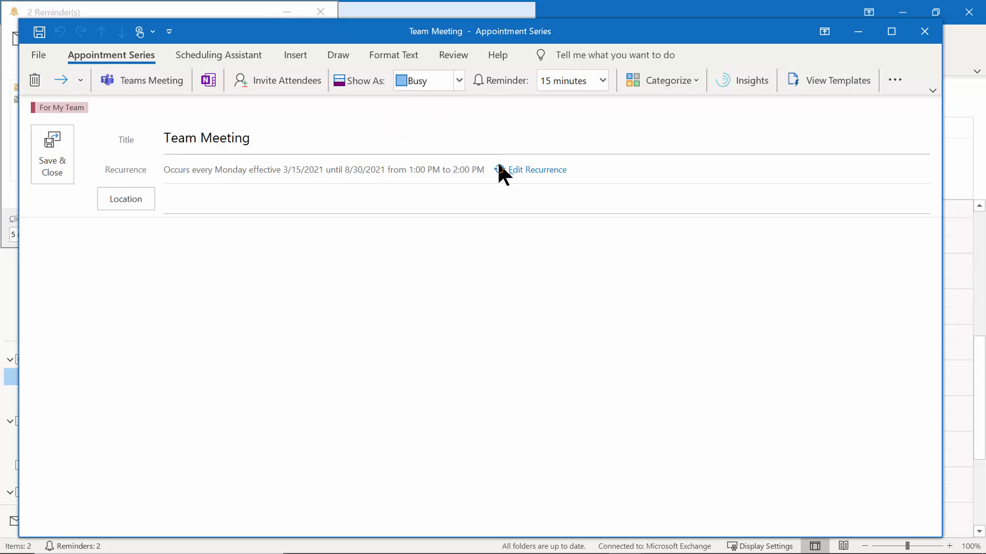
{"action": "left_click", "coordinate": [531, 174]}
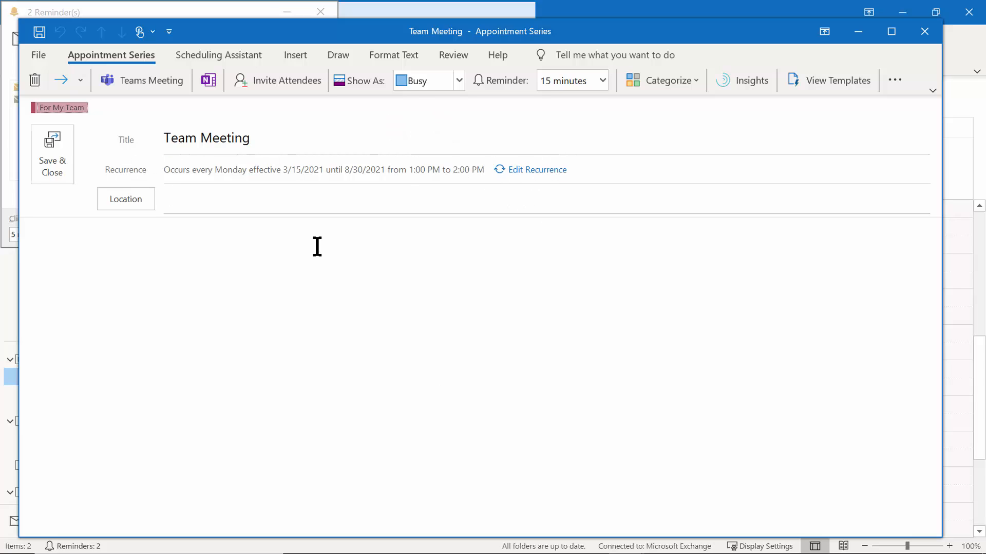
{"action": "left_click", "coordinate": [53, 163]}
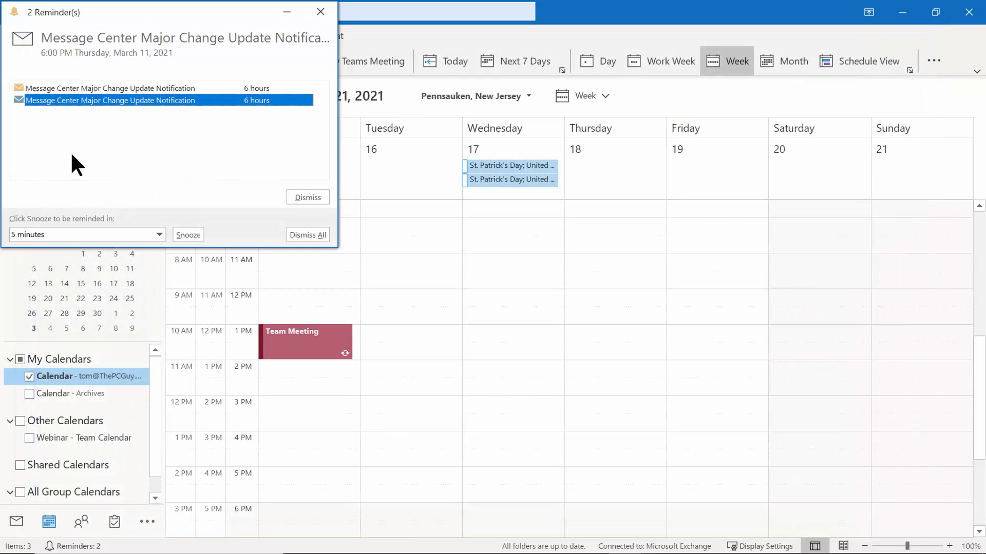
Snooze both pending Message Center reminders for 5 minutes.
{"action": "left_click", "coordinate": [160, 235]}
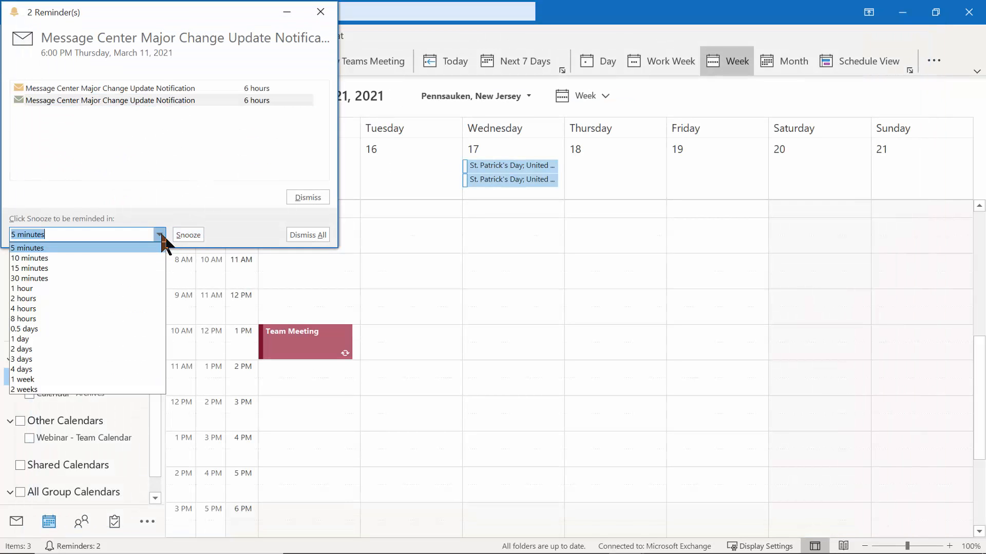
{"action": "left_click", "coordinate": [67, 247]}
{"action": "left_click", "coordinate": [200, 236]}
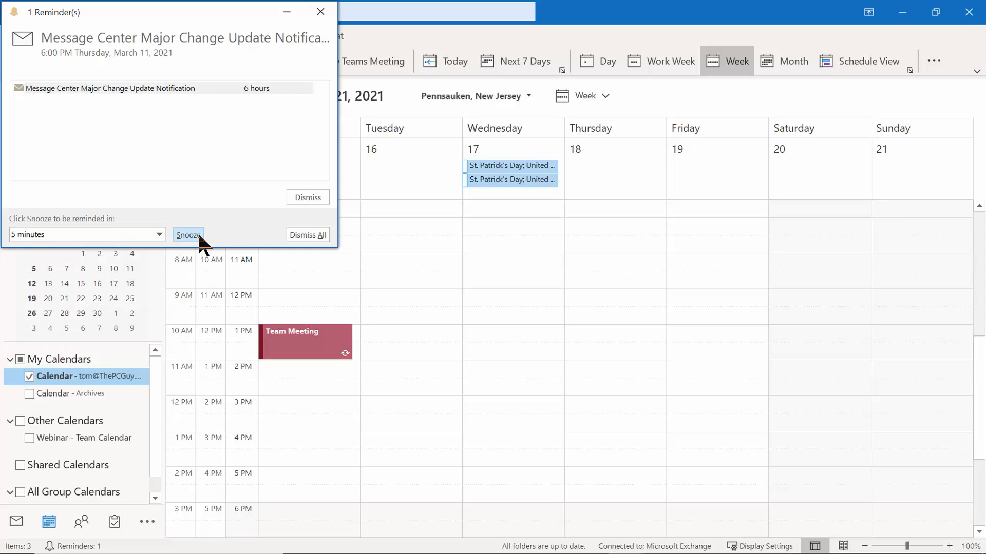
{"action": "left_click", "coordinate": [197, 234]}
{"action": "left_click", "coordinate": [260, 343]}
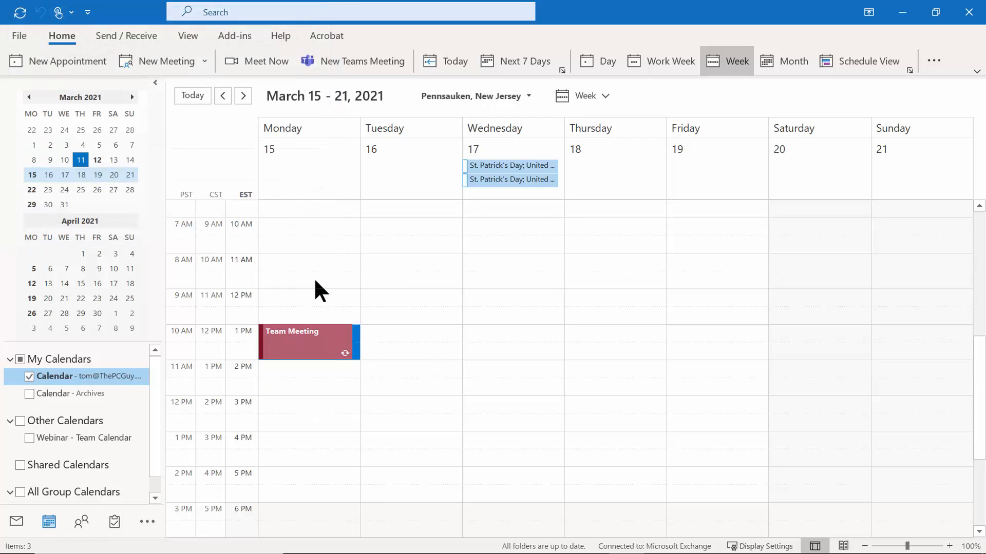
Page forward through the weeks and months past August to check the Team Meeting repeats.
{"action": "left_click", "coordinate": [244, 96]}
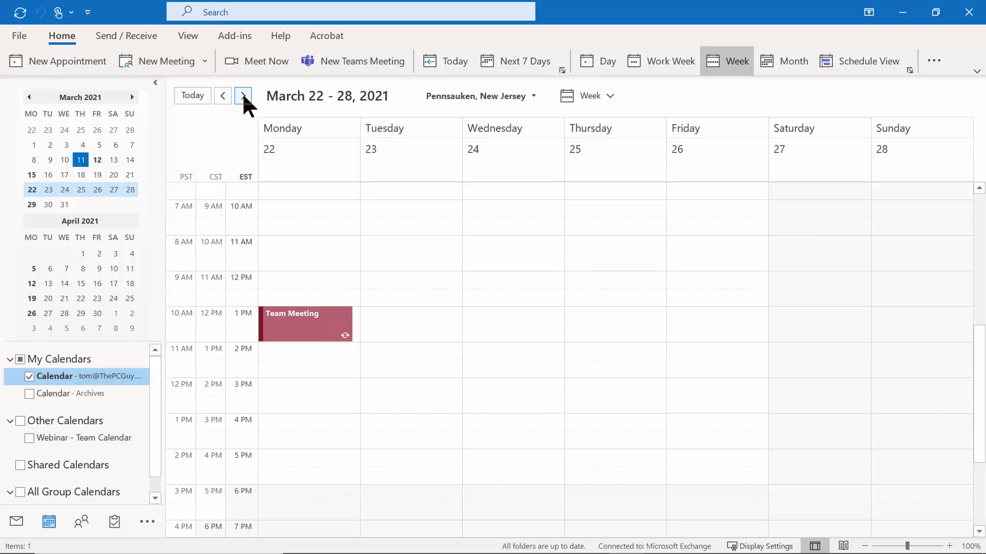
{"action": "left_click", "coordinate": [243, 97]}
{"action": "left_click", "coordinate": [243, 96]}
{"action": "left_click", "coordinate": [243, 97]}
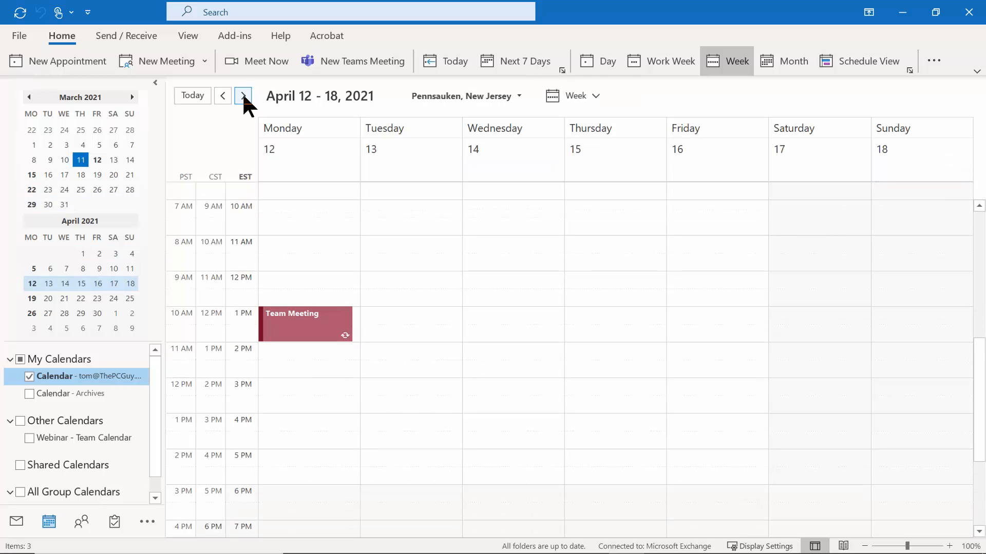
{"action": "left_click", "coordinate": [243, 97]}
{"action": "left_click", "coordinate": [243, 97]}
{"action": "left_click", "coordinate": [243, 96]}
{"action": "left_click", "coordinate": [244, 96]}
{"action": "left_click", "coordinate": [244, 97]}
{"action": "left_click", "coordinate": [243, 96]}
{"action": "left_click", "coordinate": [243, 97]}
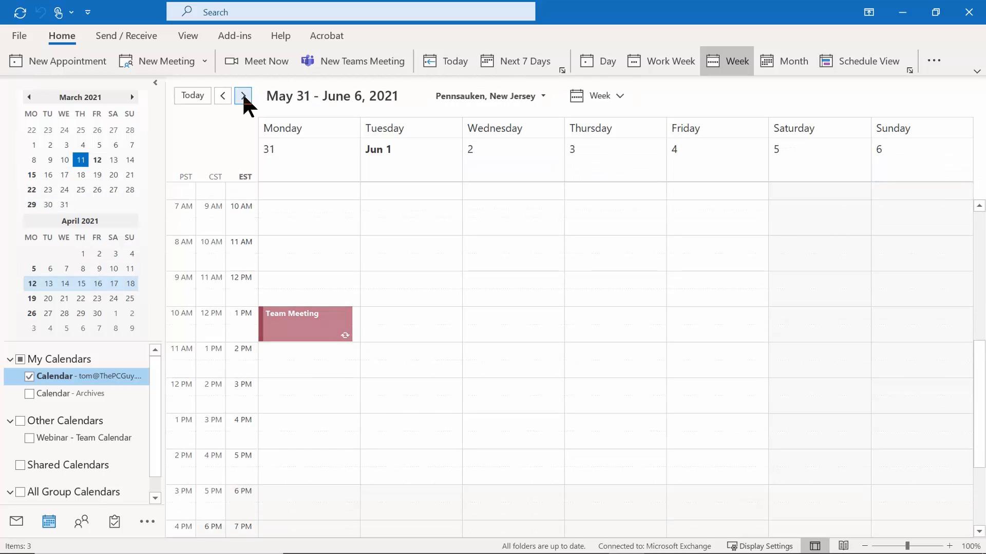
{"action": "left_click", "coordinate": [132, 97]}
{"action": "left_click", "coordinate": [132, 97]}
{"action": "left_click", "coordinate": [132, 97]}
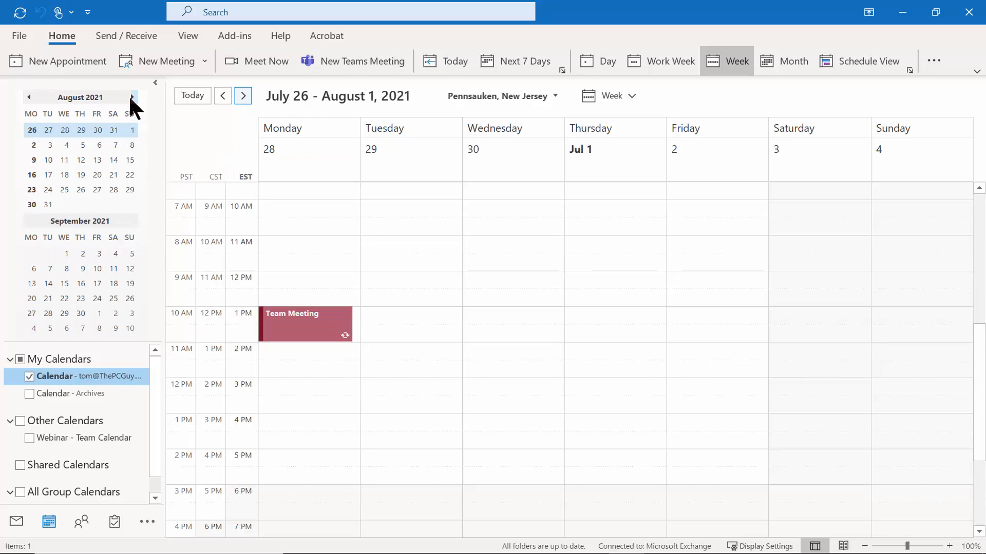
{"action": "left_click", "coordinate": [132, 97]}
{"action": "left_click", "coordinate": [132, 97]}
{"action": "left_click", "coordinate": [132, 97]}
{"action": "left_click", "coordinate": [132, 97]}
{"action": "left_click", "coordinate": [132, 97]}
{"action": "left_click", "coordinate": [132, 97]}
{"action": "left_click", "coordinate": [132, 97]}
{"action": "left_click", "coordinate": [132, 97]}
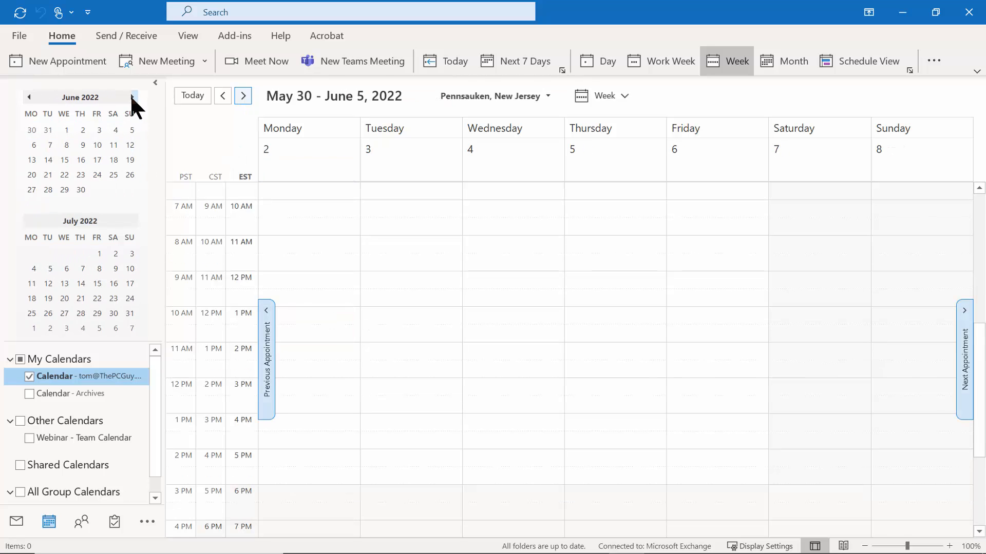
{"action": "left_click", "coordinate": [132, 98]}
{"action": "left_click", "coordinate": [132, 97]}
{"action": "left_click", "coordinate": [131, 97]}
{"action": "left_click", "coordinate": [132, 97]}
{"action": "left_click", "coordinate": [131, 97]}
{"action": "left_click", "coordinate": [132, 97]}
{"action": "left_click", "coordinate": [132, 97]}
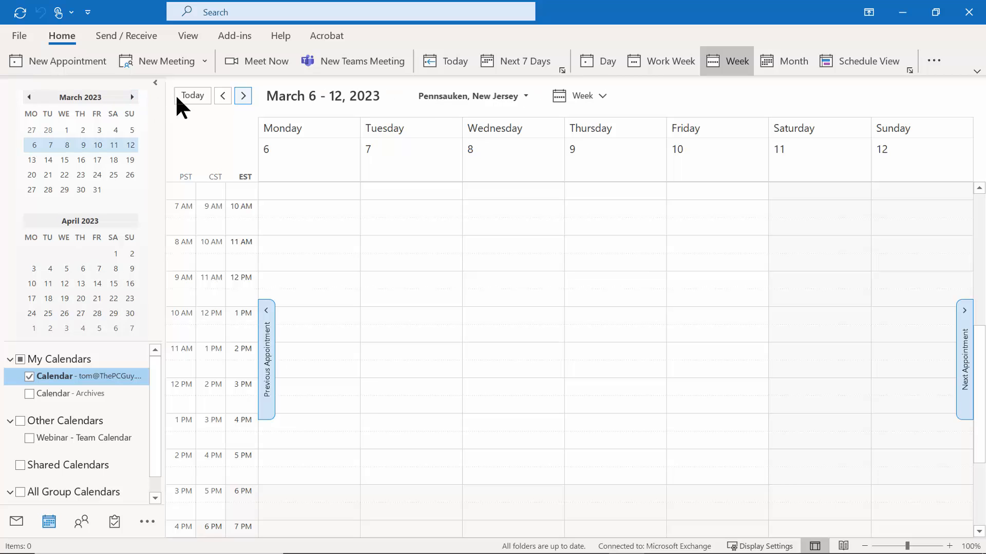
{"action": "left_click", "coordinate": [131, 97]}
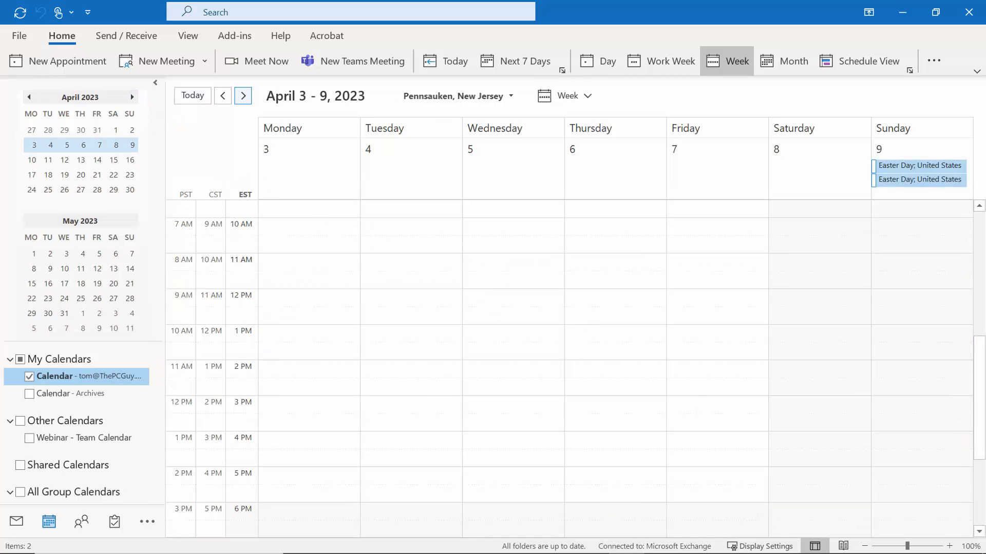
{"action": "left_click_drag", "start_coordinate": [981, 376], "coordinate": [980, 202]}
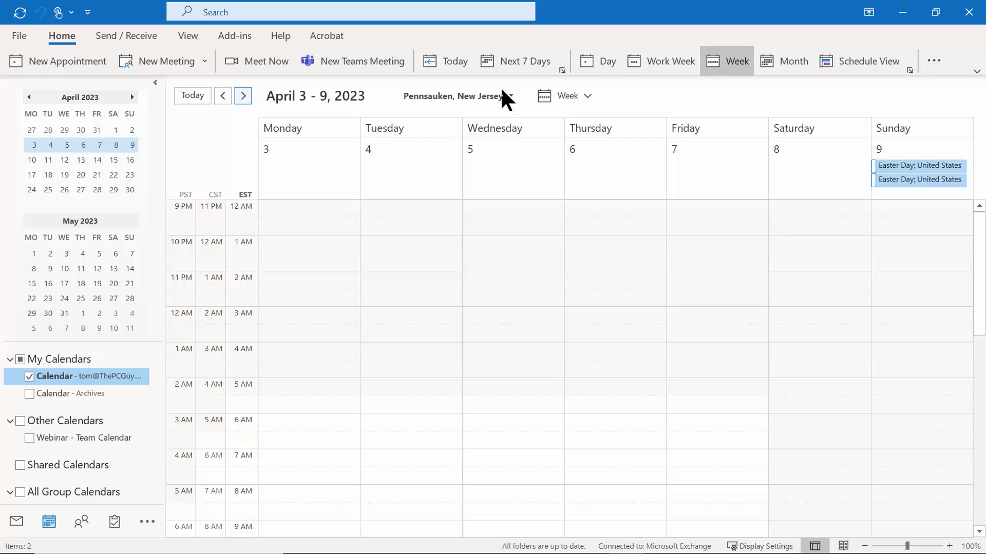
Follow Team Meeting week by week to its last occurrence on August 30, then return to today's week.
{"action": "left_click", "coordinate": [453, 62]}
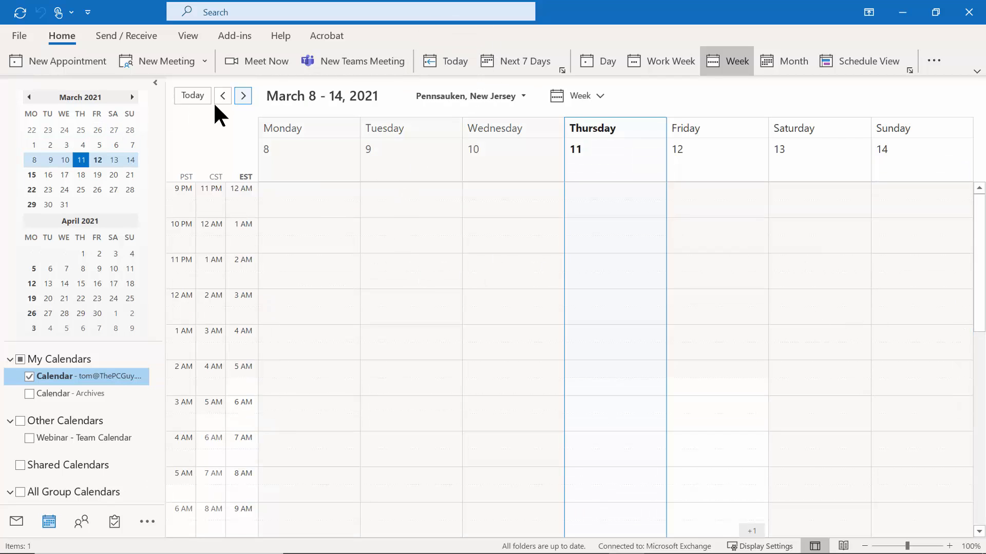
{"action": "left_click", "coordinate": [244, 96]}
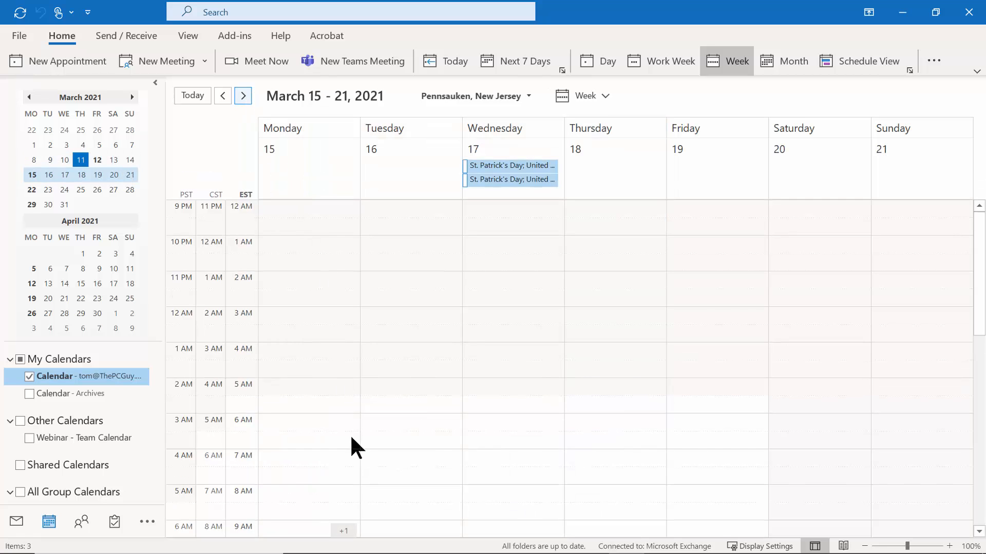
{"action": "left_click_drag", "start_coordinate": [979, 302], "coordinate": [979, 465]}
{"action": "left_click", "coordinate": [243, 96]}
{"action": "left_click", "coordinate": [243, 96]}
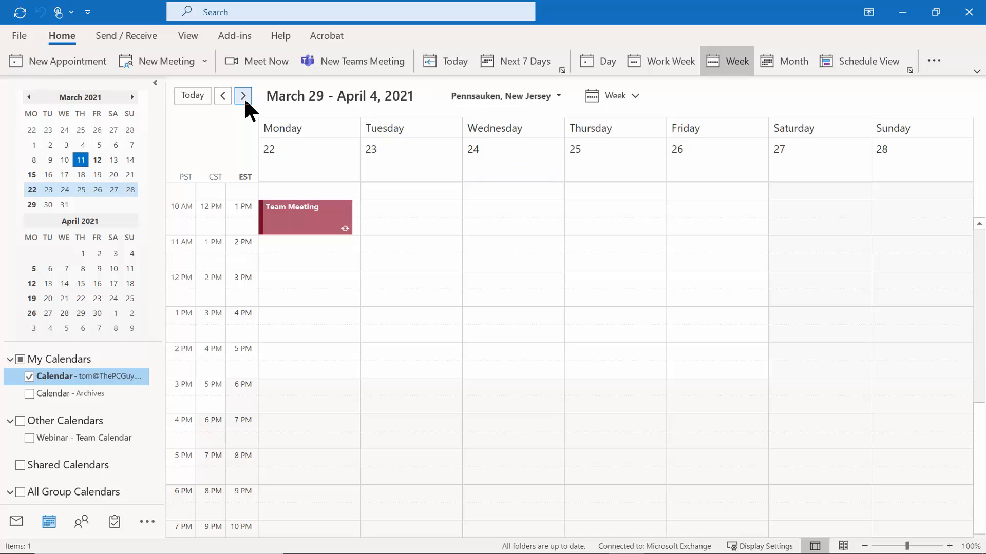
{"action": "left_click", "coordinate": [244, 96]}
{"action": "left_click", "coordinate": [244, 96]}
{"action": "left_click", "coordinate": [243, 96]}
{"action": "left_click", "coordinate": [243, 96]}
{"action": "left_click", "coordinate": [244, 96]}
{"action": "left_click", "coordinate": [243, 96]}
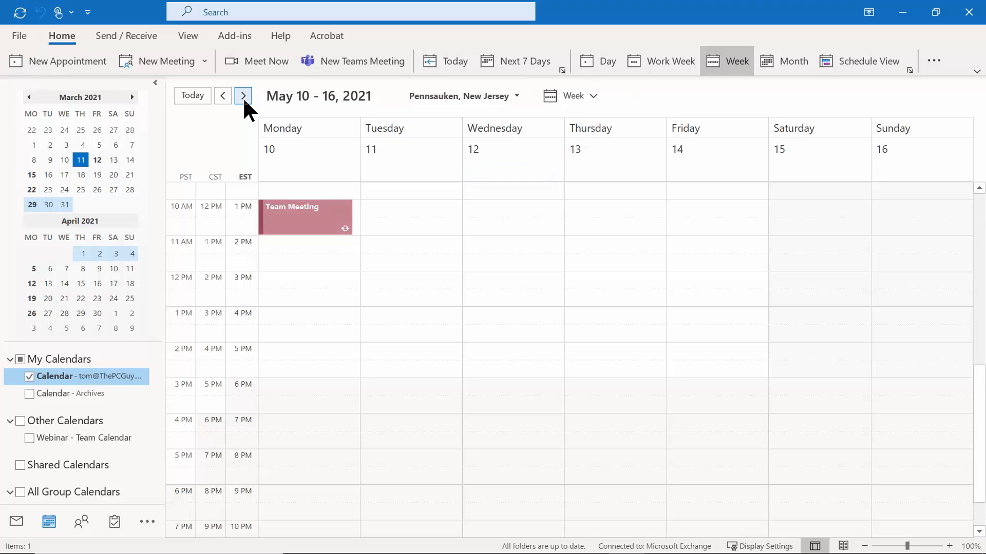
{"action": "left_click", "coordinate": [242, 96]}
{"action": "left_click", "coordinate": [243, 96]}
{"action": "left_click", "coordinate": [242, 96]}
{"action": "left_click", "coordinate": [241, 100]}
{"action": "left_click", "coordinate": [242, 100]}
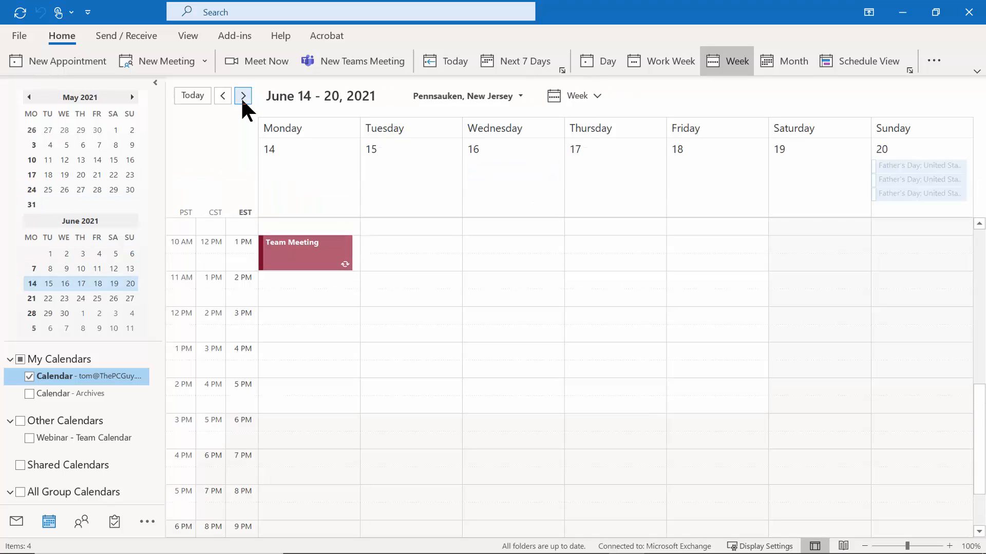
{"action": "left_click", "coordinate": [242, 101]}
{"action": "left_click", "coordinate": [241, 100]}
{"action": "left_click", "coordinate": [241, 100]}
{"action": "left_click", "coordinate": [242, 97]}
{"action": "left_click", "coordinate": [242, 97]}
{"action": "left_click", "coordinate": [242, 96]}
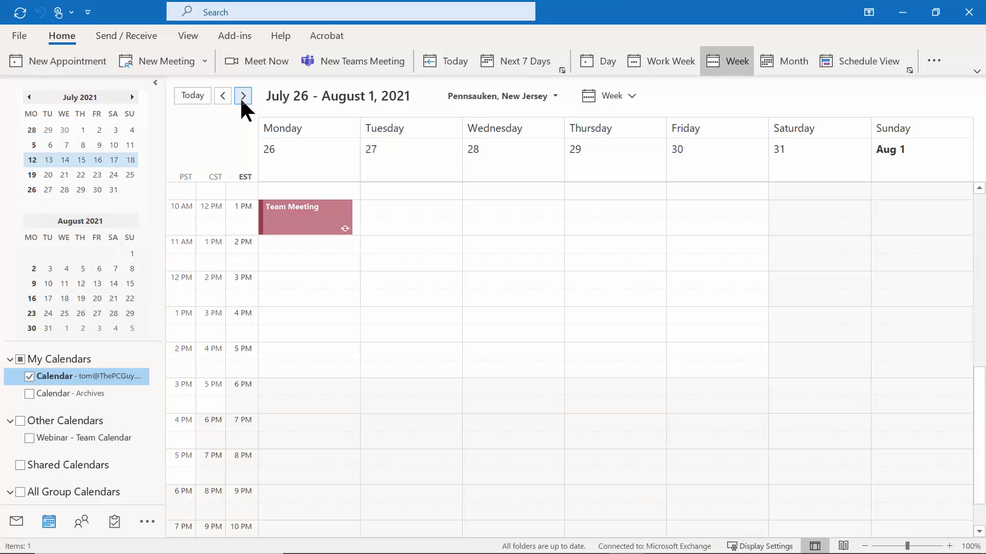
{"action": "left_click", "coordinate": [242, 97]}
{"action": "left_click", "coordinate": [241, 96]}
{"action": "left_click", "coordinate": [242, 97]}
{"action": "left_click", "coordinate": [242, 97]}
{"action": "left_click", "coordinate": [242, 96]}
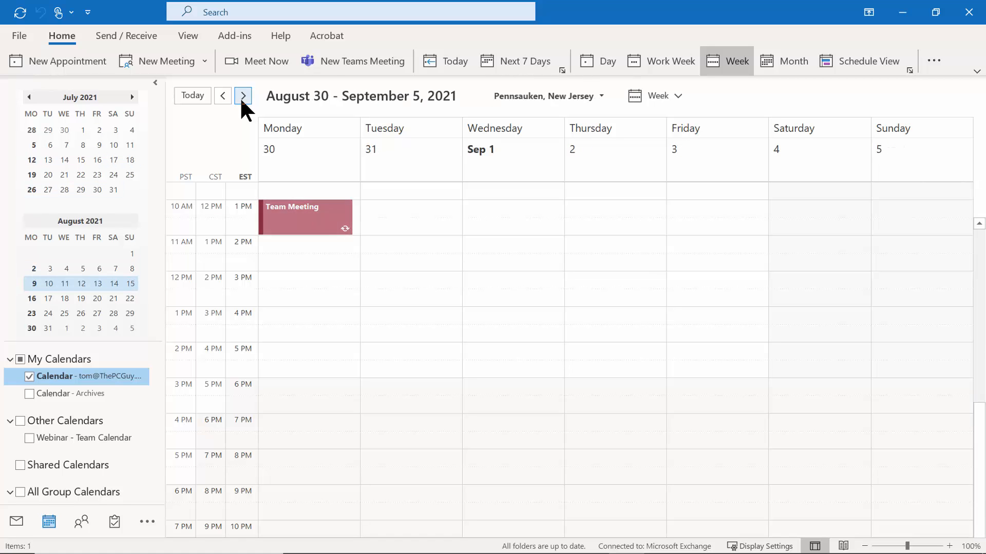
{"action": "left_click", "coordinate": [242, 97]}
{"action": "left_click", "coordinate": [242, 97]}
{"action": "left_click", "coordinate": [223, 95]}
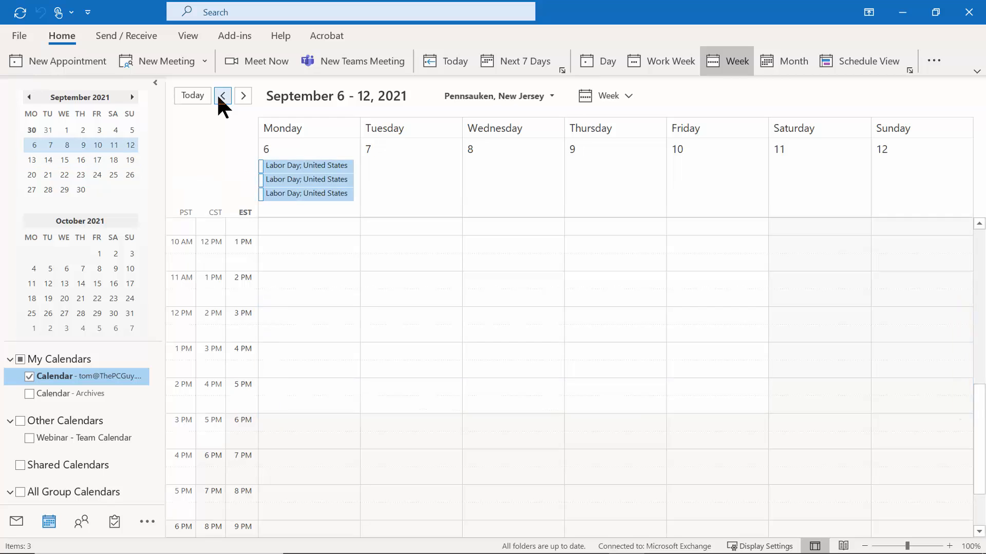
{"action": "left_click", "coordinate": [222, 96]}
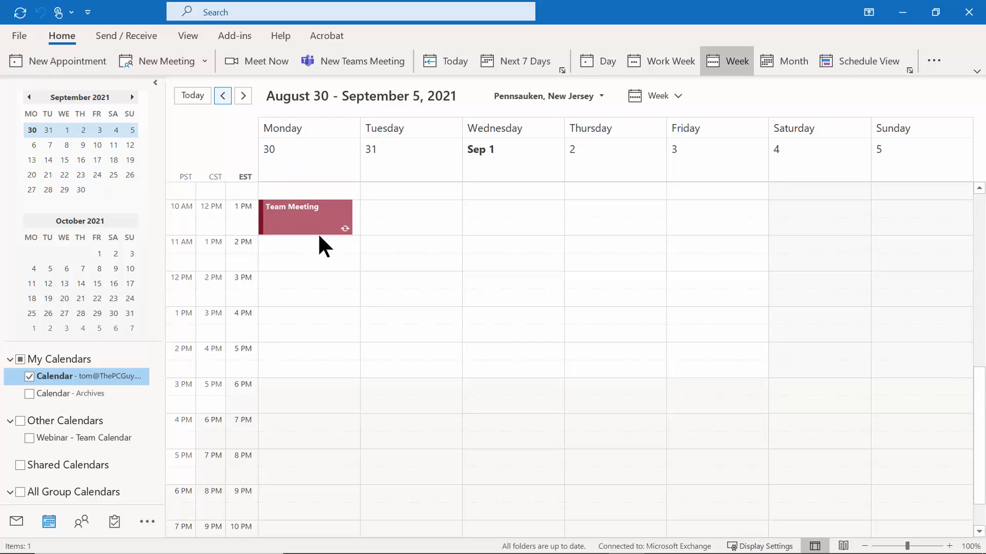
{"action": "left_click", "coordinate": [445, 60]}
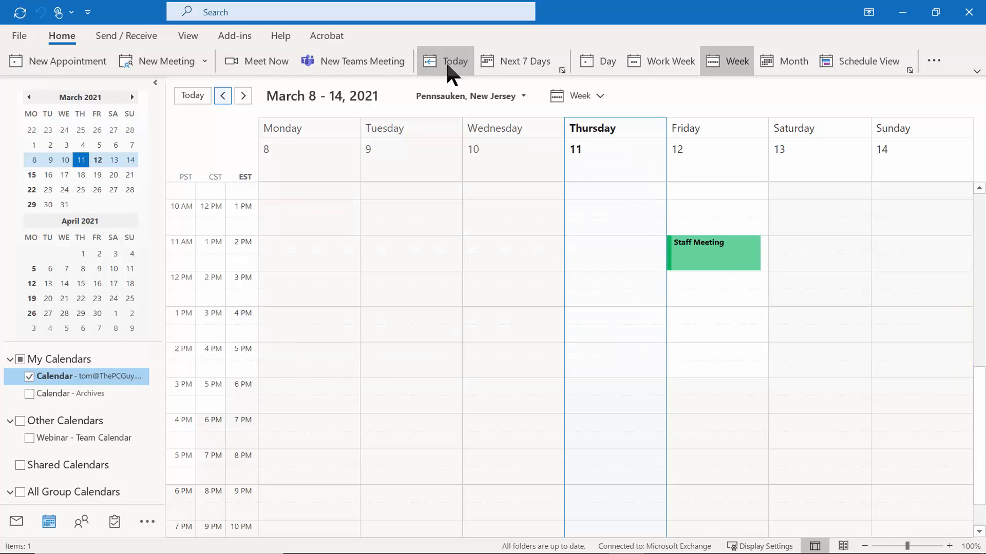
In the March 15–21 week, drag the Monday Team Meeting one hour later to 2 PM and open it.
{"action": "left_click", "coordinate": [240, 98]}
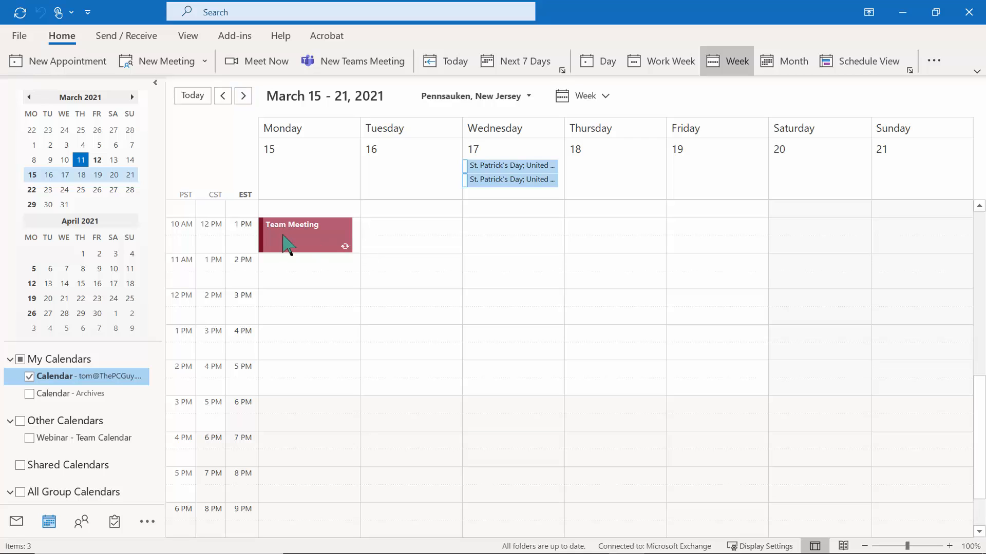
{"action": "mouse_move", "coordinate": [286, 242]}
{"action": "left_mouse_down"}
{"action": "mouse_move", "coordinate": [284, 286]}
{"action": "mouse_move", "coordinate": [282, 258]}
{"action": "left_mouse_up"}
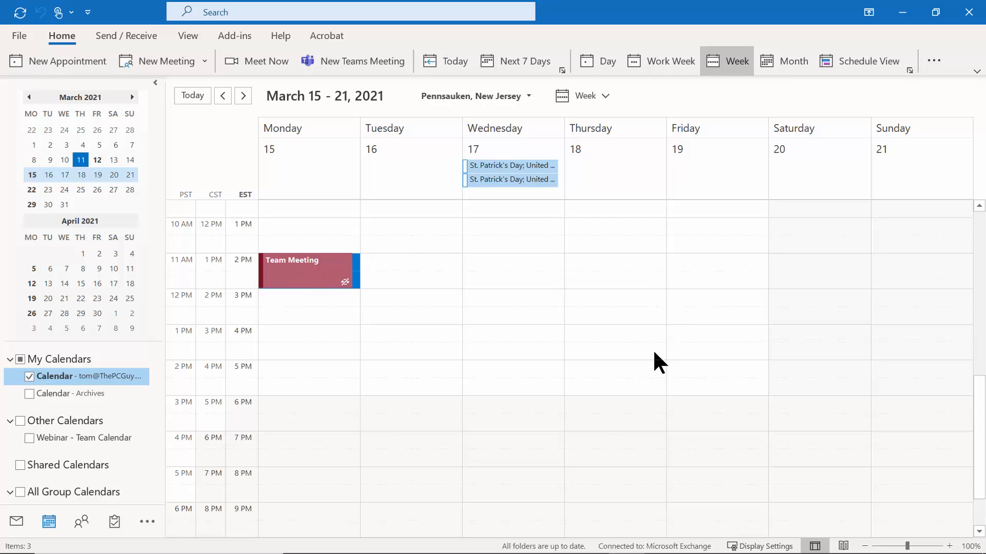
{"action": "double_click", "coordinate": [307, 279]}
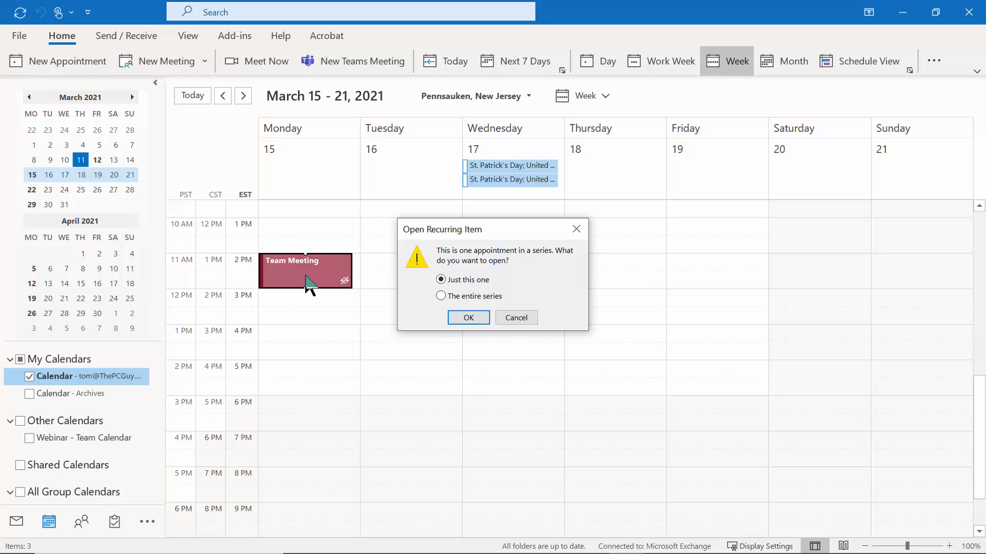
Open the whole series, replace For My Team with the team related category, and save.
{"action": "left_click", "coordinate": [472, 317]}
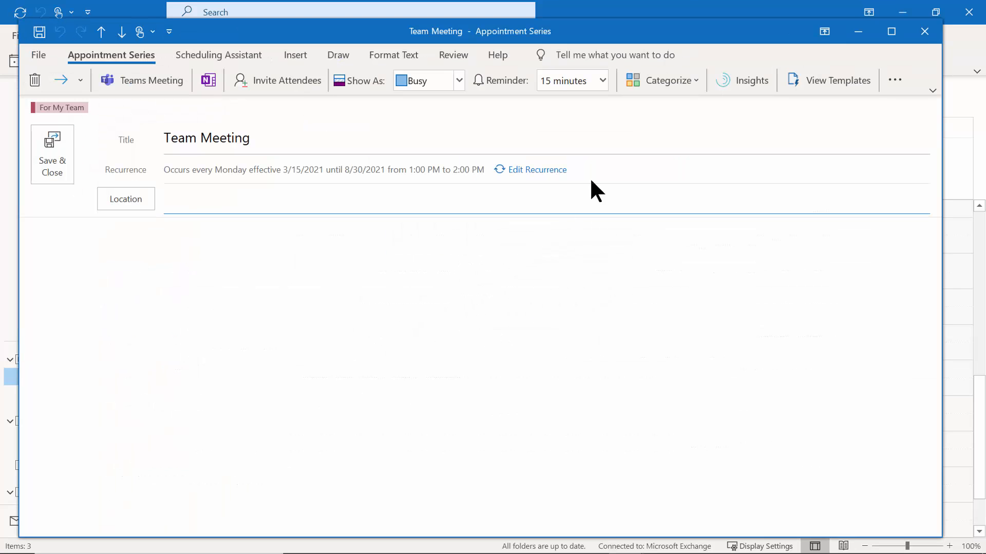
{"action": "left_click", "coordinate": [684, 80]}
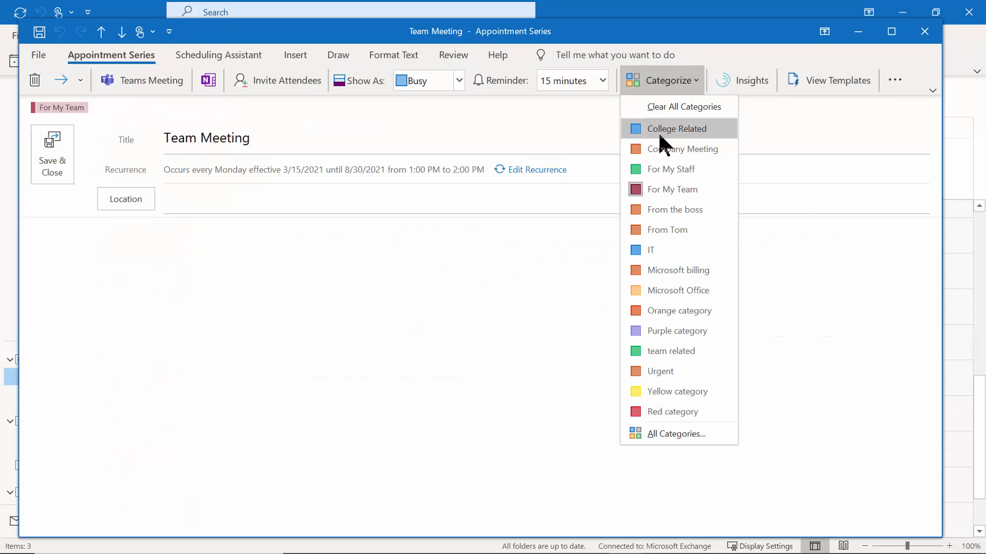
{"action": "left_click", "coordinate": [657, 351]}
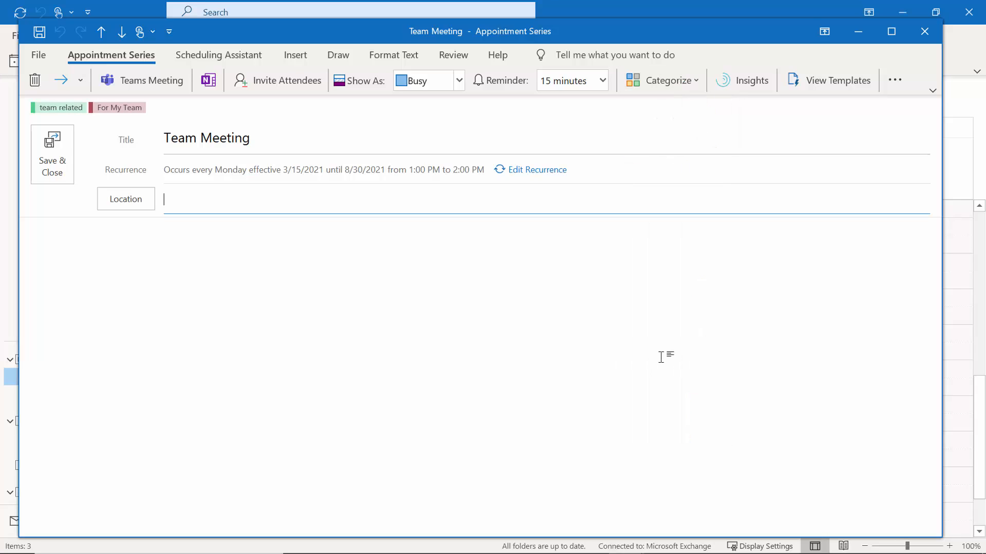
{"action": "left_click", "coordinate": [670, 82]}
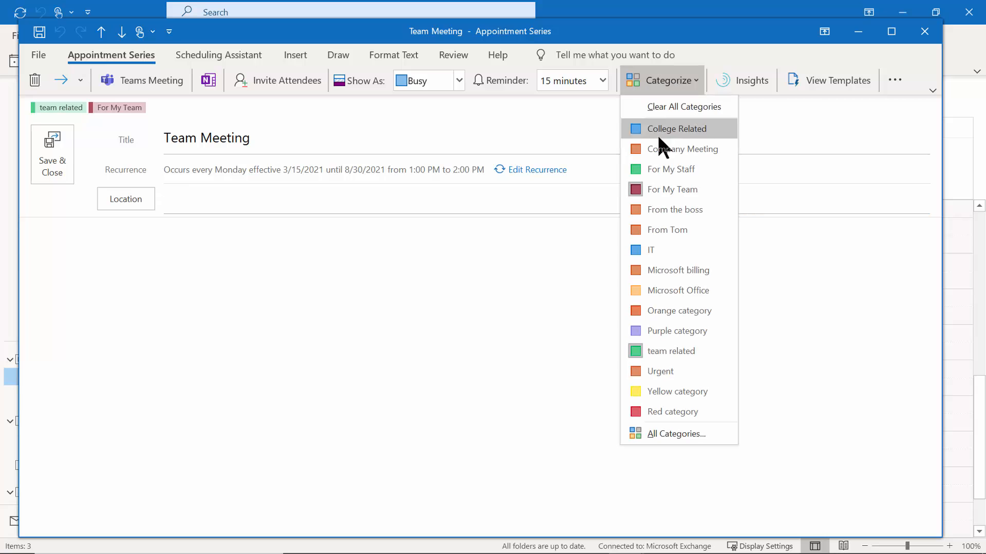
{"action": "left_click", "coordinate": [652, 189]}
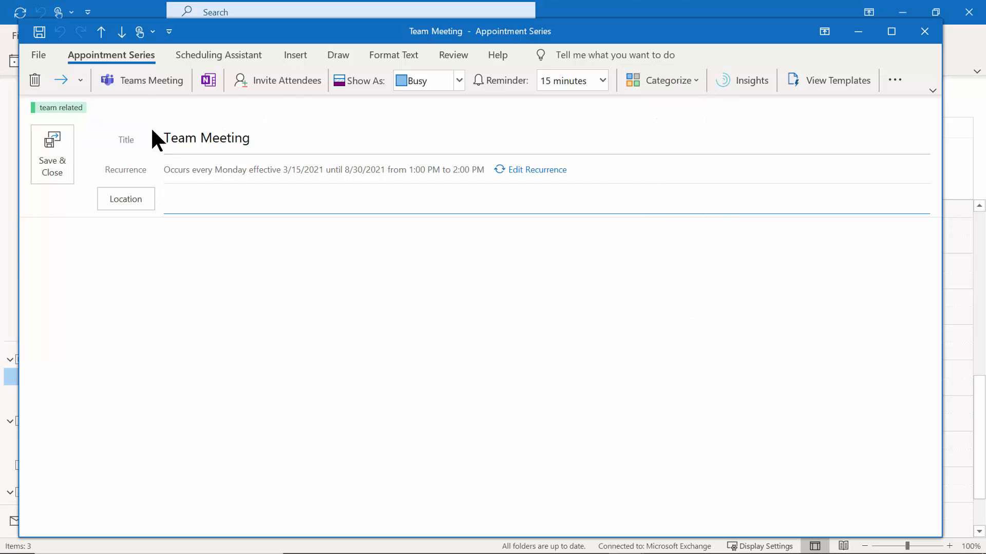
{"action": "left_click", "coordinate": [49, 156]}
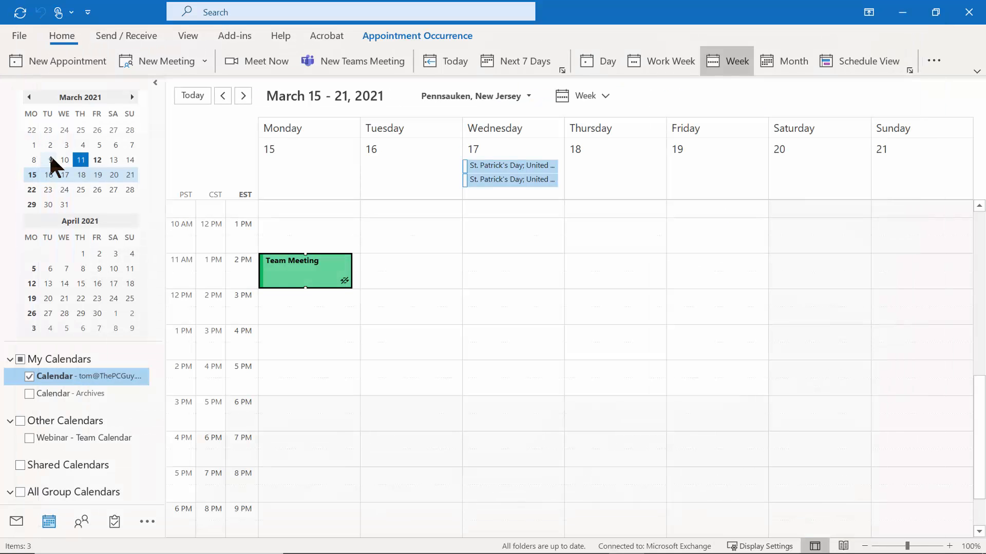
In the March 29 week, delete the entire Team Meeting series.
{"action": "left_click", "coordinate": [245, 95]}
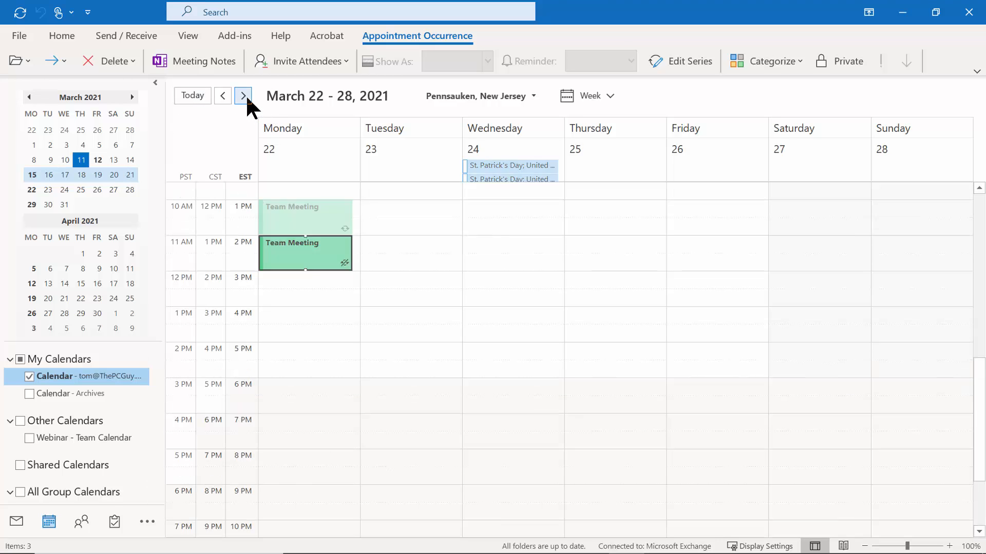
{"action": "left_click", "coordinate": [245, 95]}
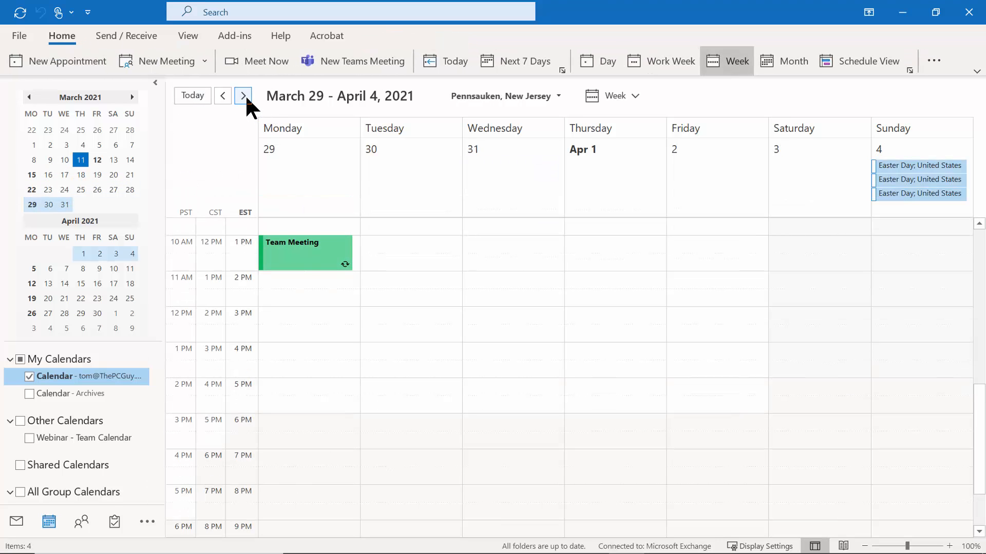
{"action": "right_click", "coordinate": [301, 258]}
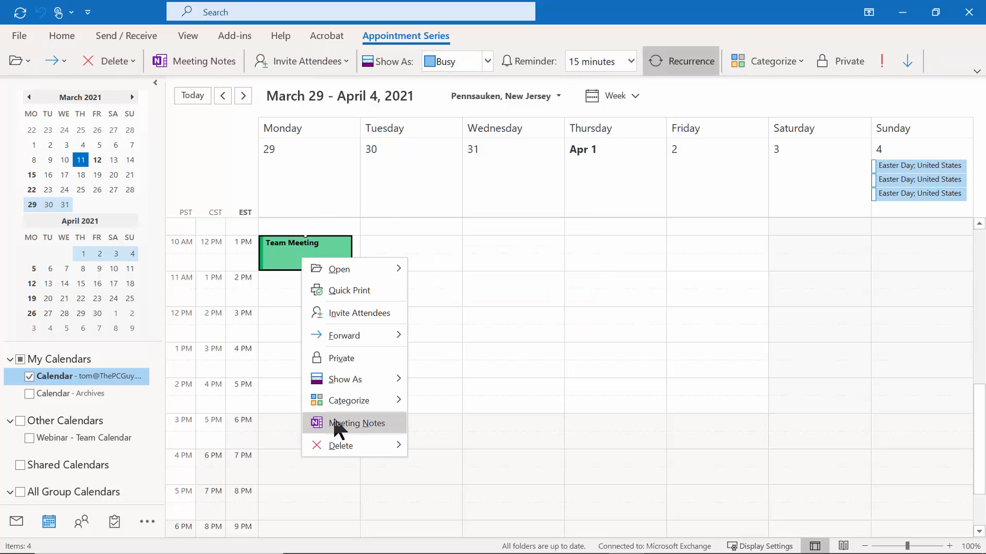
{"action": "mouse_move", "coordinate": [337, 449]}
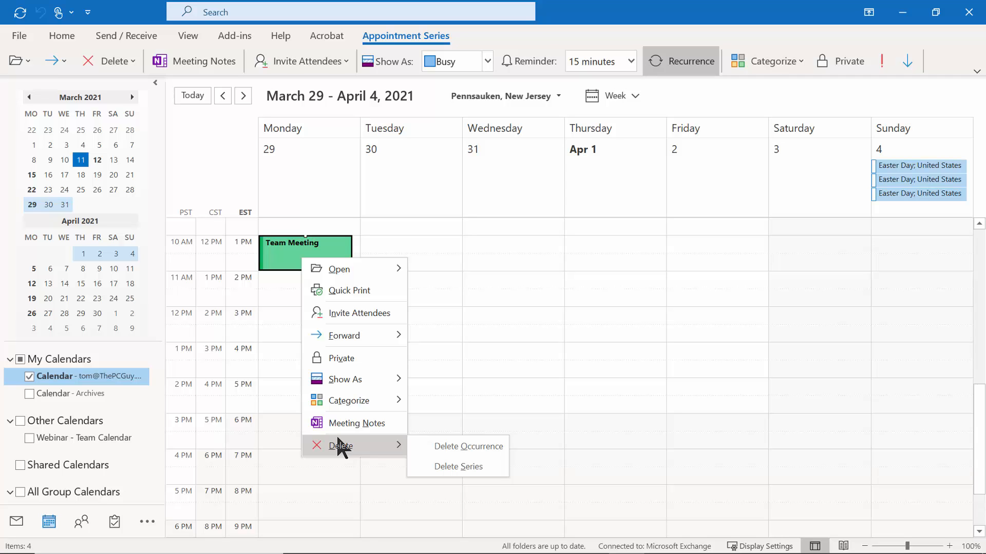
{"action": "left_click", "coordinate": [473, 468]}
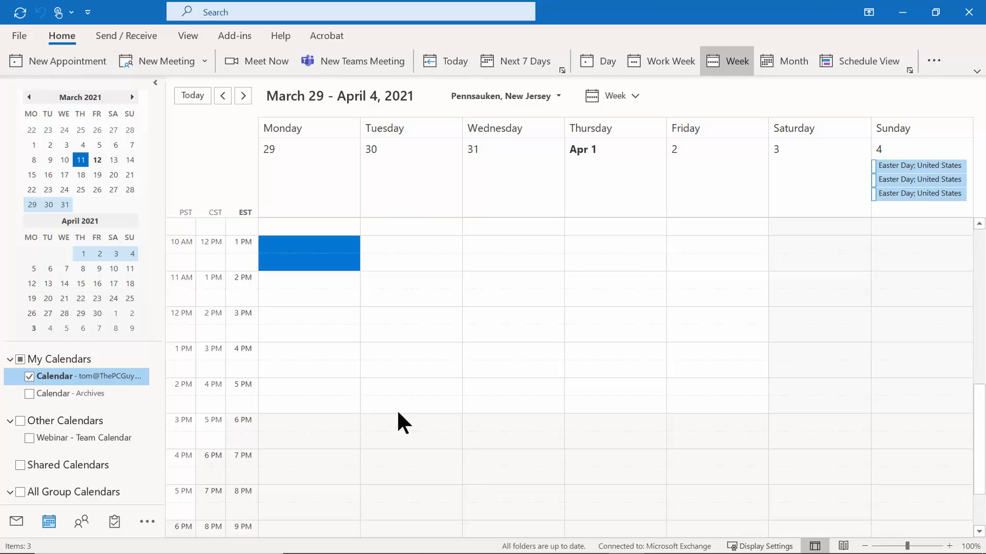